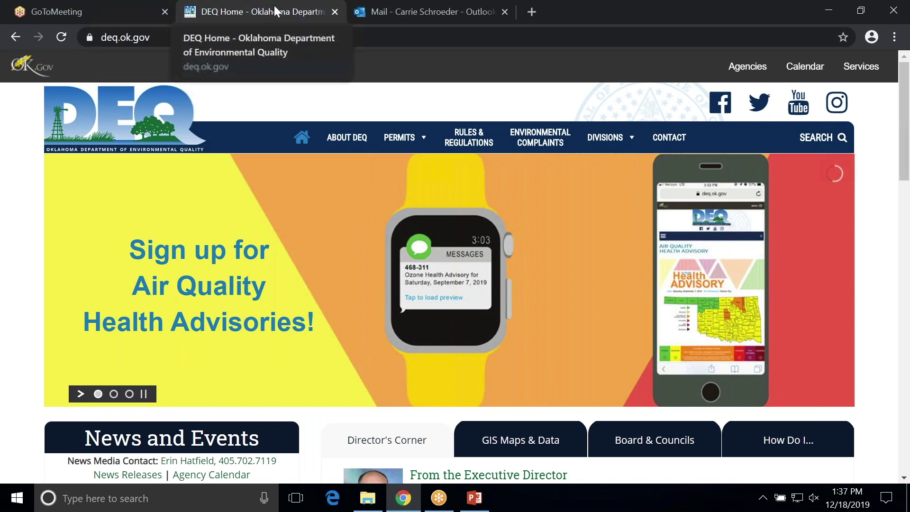
- Open the SLEIS online reporting site from the Air Quality Division's Emissions Inventory page on the DEQ website
{"action": "left_click", "coordinate": [291, 40]}
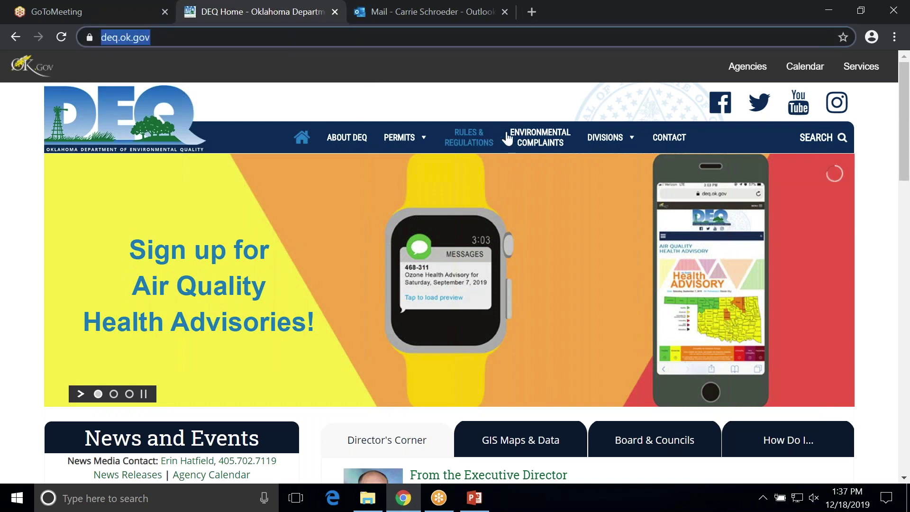
{"action": "left_click", "coordinate": [609, 138]}
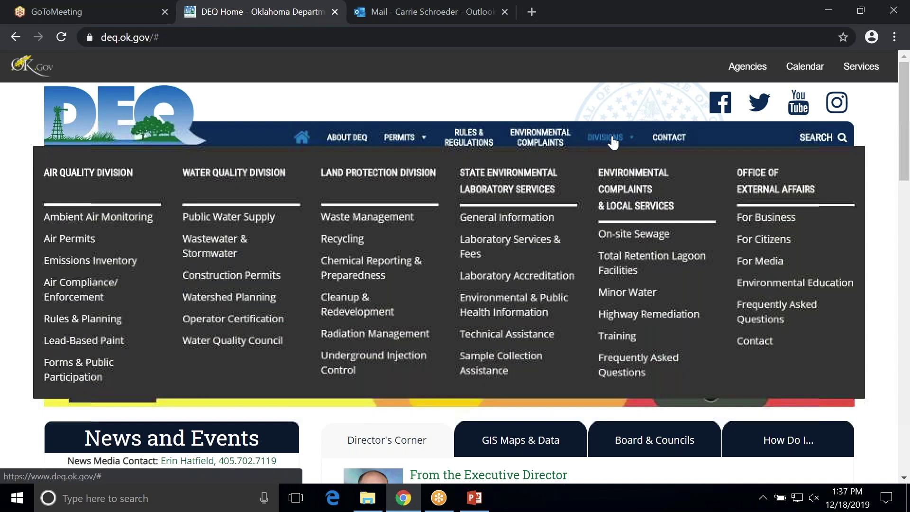
{"action": "left_click", "coordinate": [120, 267]}
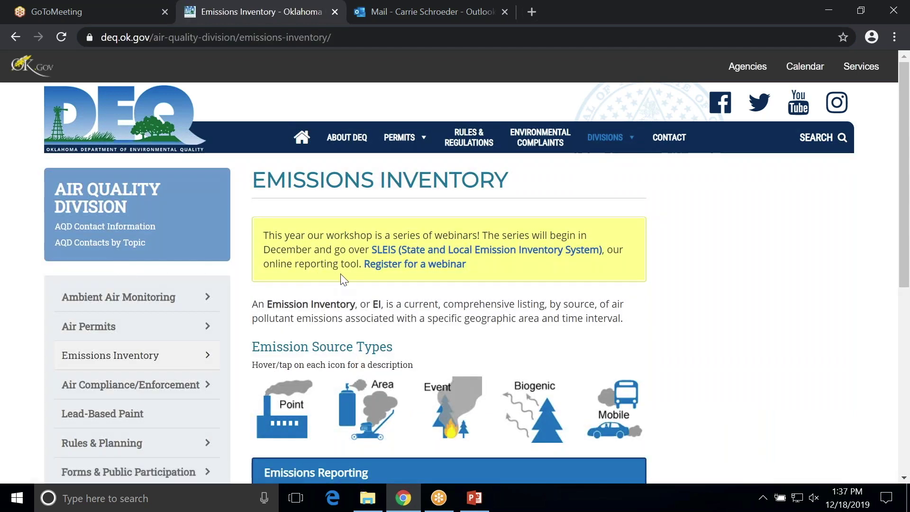
{"action": "left_click", "coordinate": [479, 255]}
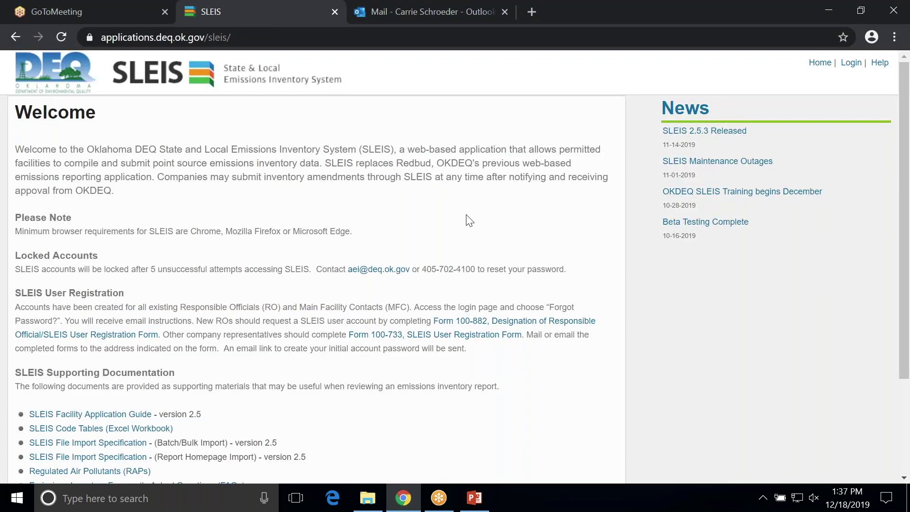
- Download the SLEIS Code Tables Excel workbook from the supporting documentation and open it
{"action": "scroll", "coordinate": [469, 221], "scroll_direction": "down", "scroll_amount": 3}
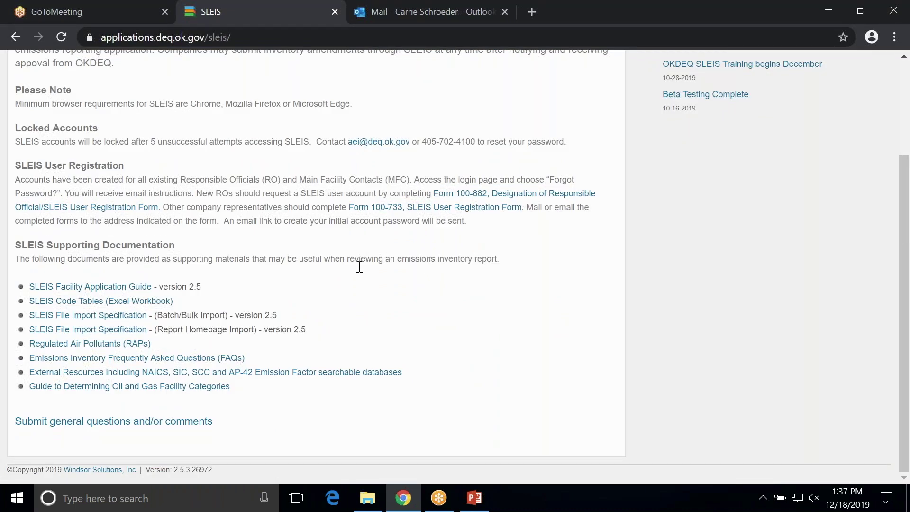
{"action": "left_click", "coordinate": [98, 303]}
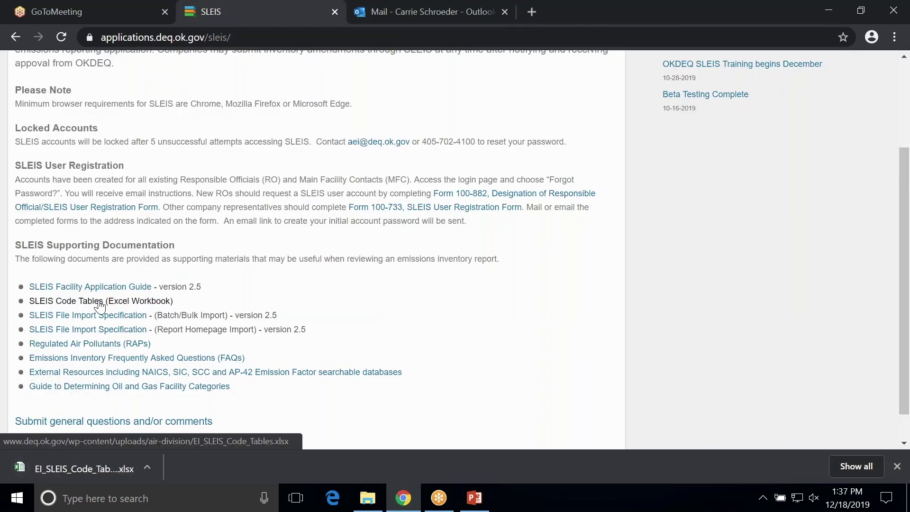
{"action": "left_click", "coordinate": [147, 466]}
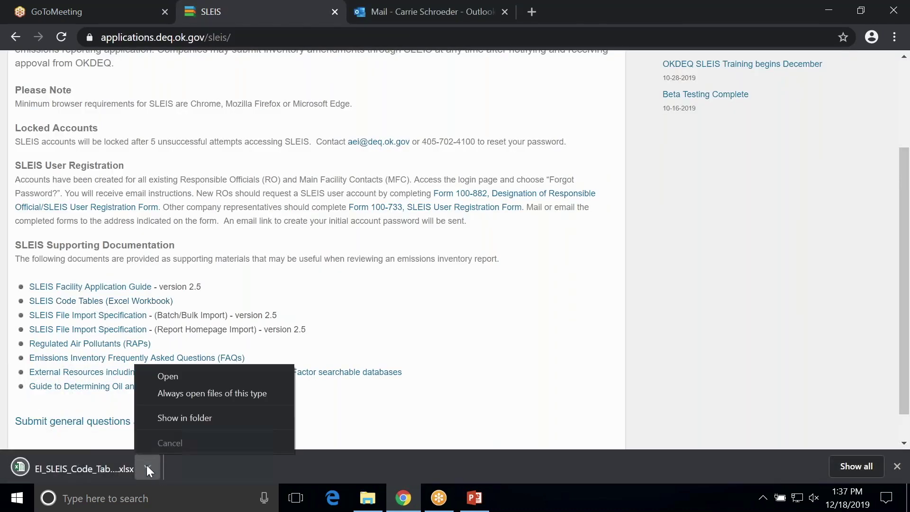
{"action": "left_click", "coordinate": [167, 377]}
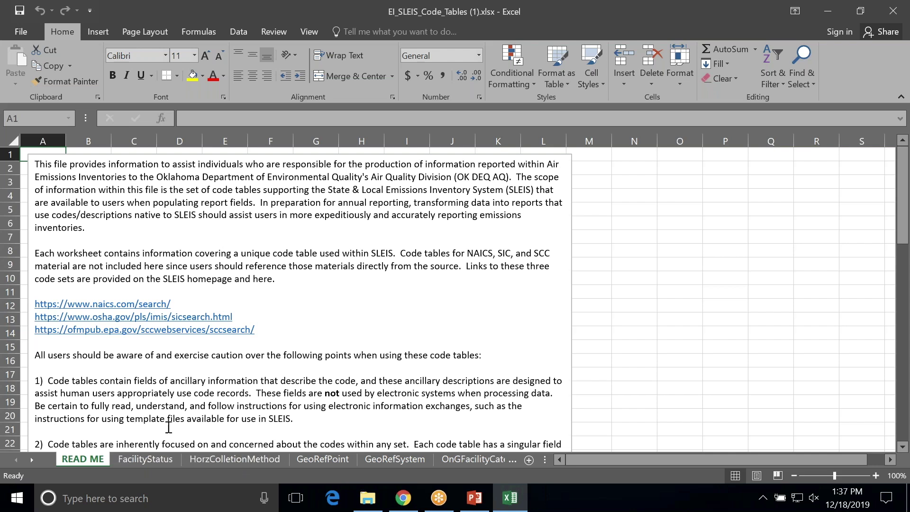
- Read the READ ME sheet's guidance and its list of code tables, and close the workbook
{"action": "scroll", "coordinate": [165, 425], "scroll_direction": "down", "scroll_amount": 8}
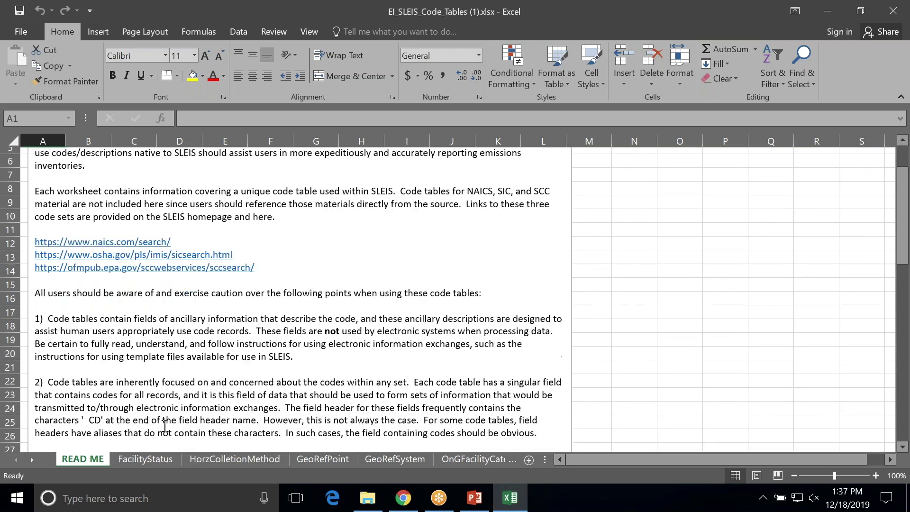
{"action": "scroll", "coordinate": [174, 396], "scroll_direction": "down", "scroll_amount": 5}
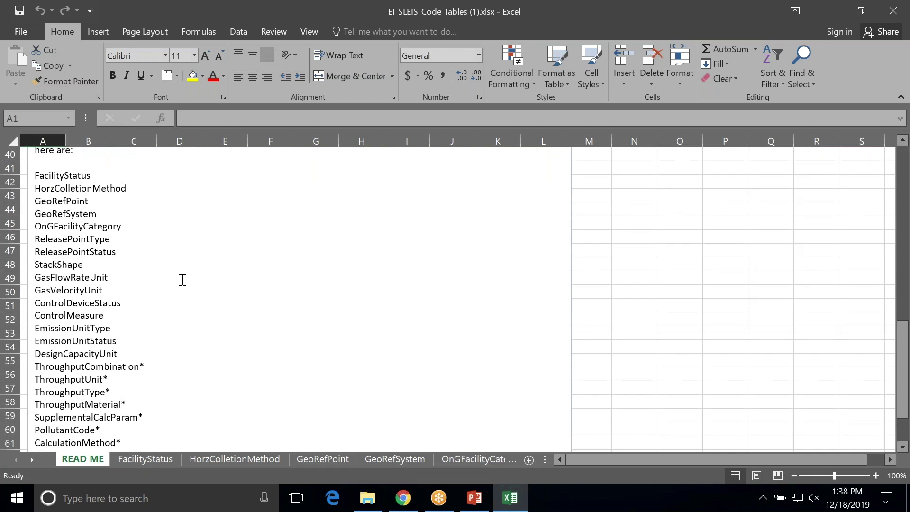
{"action": "scroll", "coordinate": [182, 280], "scroll_direction": "down", "scroll_amount": 2}
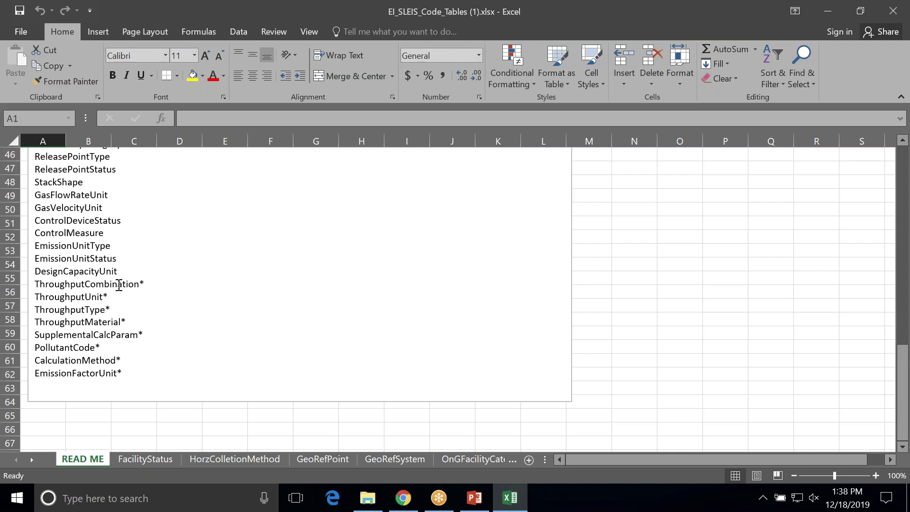
{"action": "left_click", "coordinate": [893, 14]}
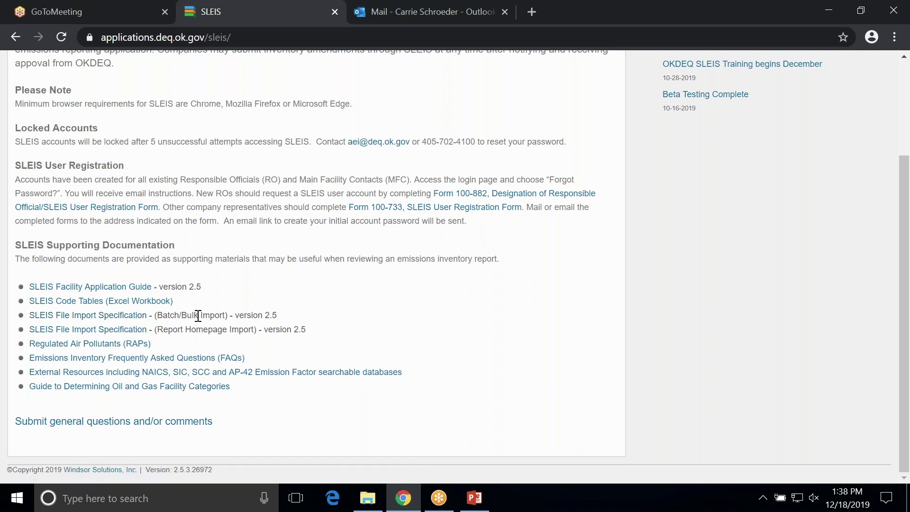
- Open the SLEIS File Import Specification for Batch/Bulk Import and read through its contents, import overview and CSV format rules
{"action": "left_click", "coordinate": [126, 321]}
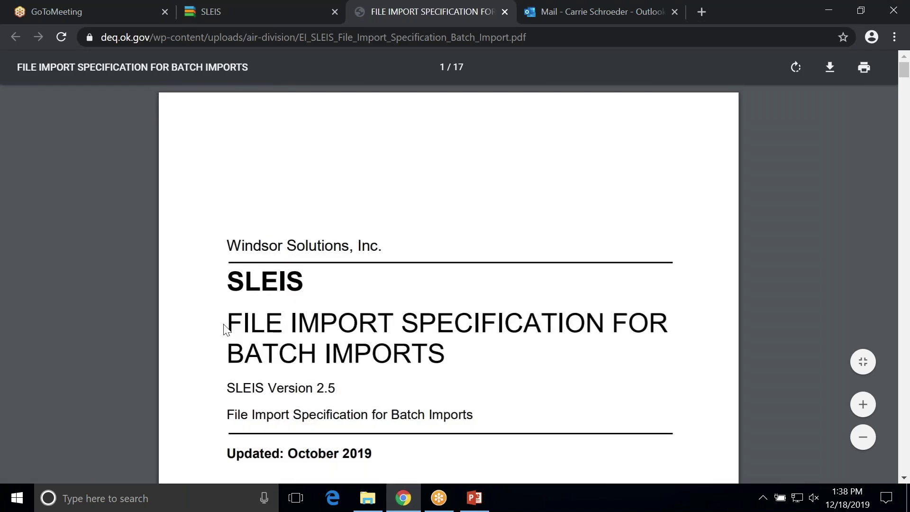
{"action": "scroll", "coordinate": [232, 316], "scroll_direction": "down", "scroll_amount": 20}
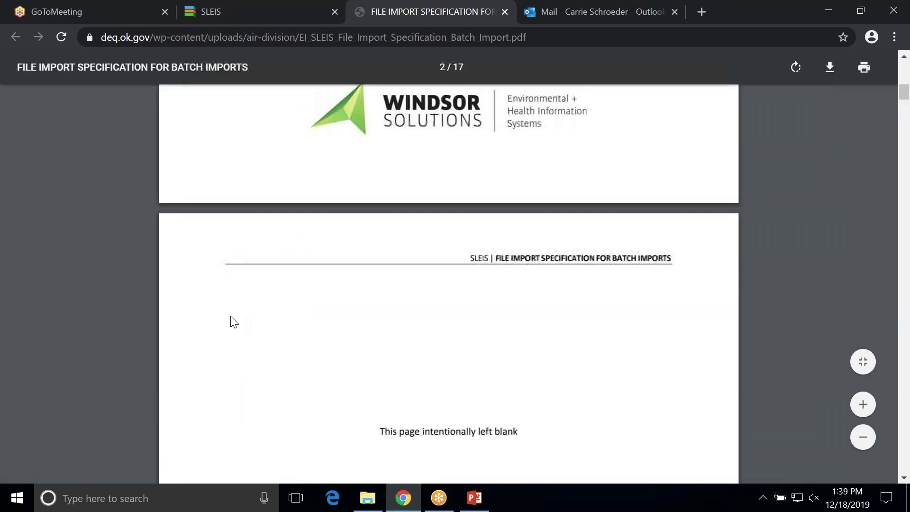
{"action": "scroll", "coordinate": [233, 323], "scroll_direction": "down", "scroll_amount": 9}
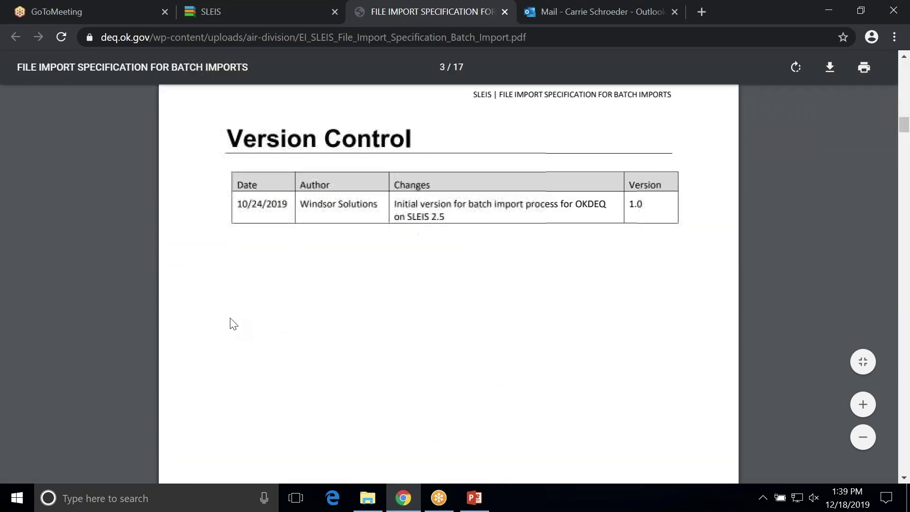
{"action": "scroll", "coordinate": [233, 324], "scroll_direction": "down", "scroll_amount": 13}
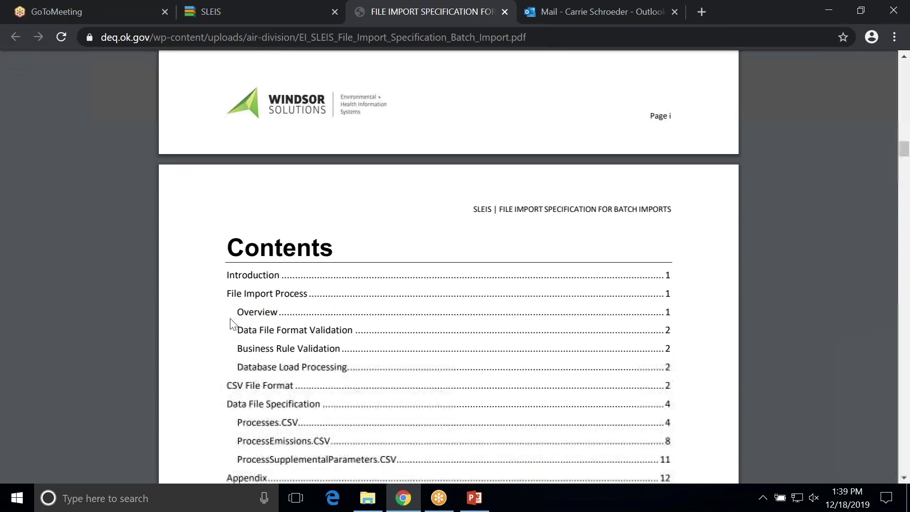
{"action": "scroll", "coordinate": [232, 324], "scroll_direction": "down", "scroll_amount": 20}
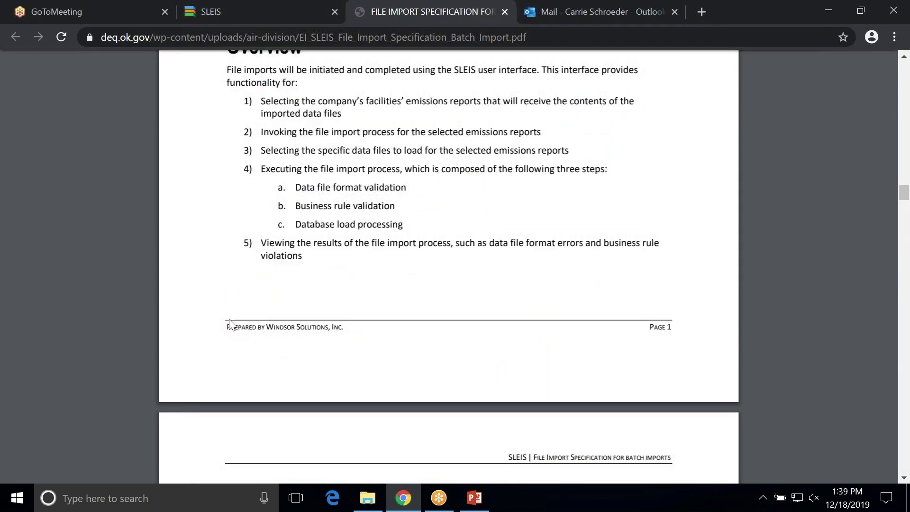
{"action": "scroll", "coordinate": [232, 324], "scroll_direction": "down", "scroll_amount": 20}
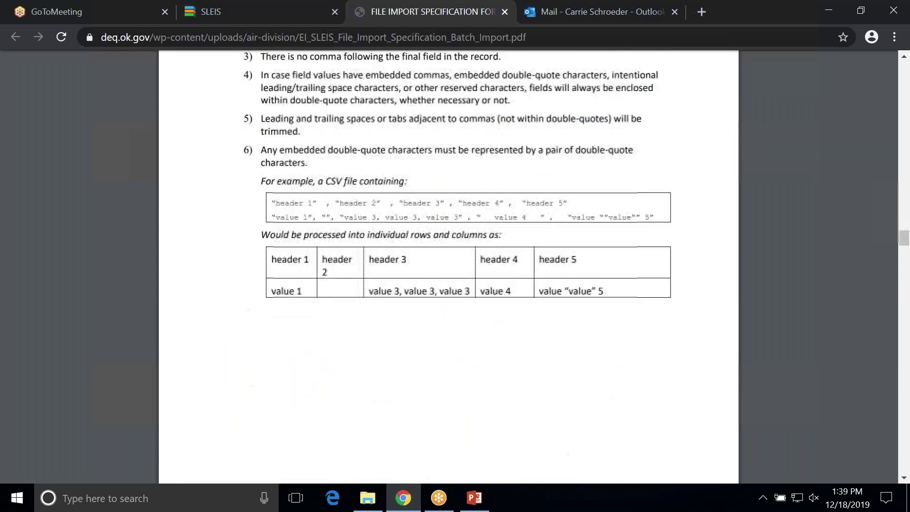
- Examine the specification's data file tables of column headers, allowed values and business rules, and close the document
{"action": "scroll", "coordinate": [233, 325], "scroll_direction": "down", "scroll_amount": 12}
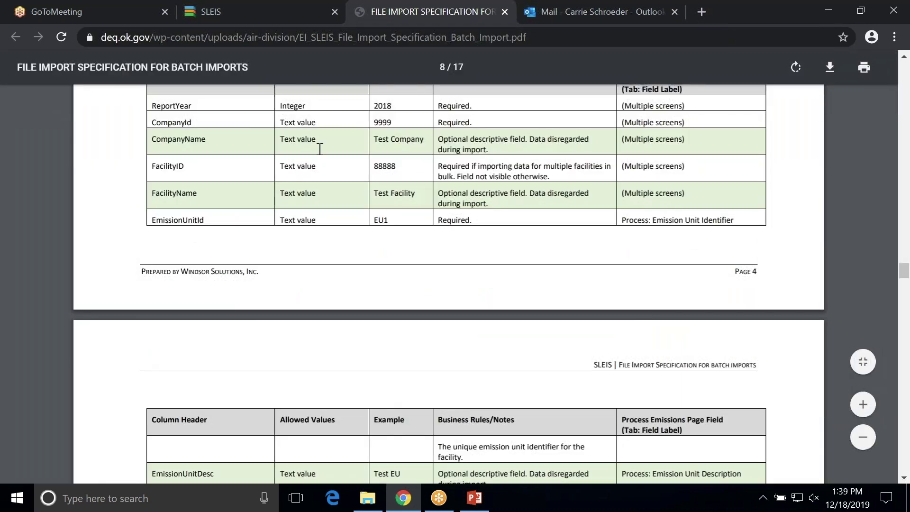
{"action": "scroll", "coordinate": [301, 194], "scroll_direction": "down", "scroll_amount": 6}
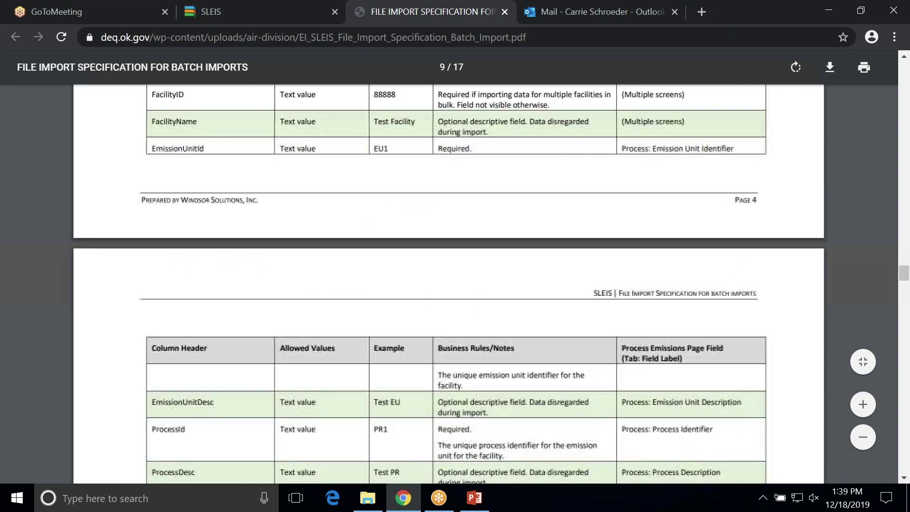
{"action": "scroll", "coordinate": [325, 217], "scroll_direction": "down", "scroll_amount": 3}
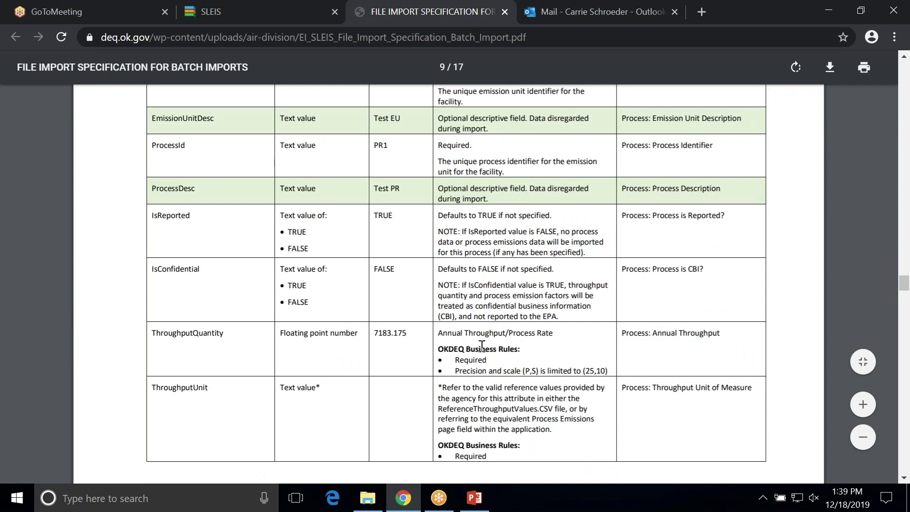
{"action": "scroll", "coordinate": [481, 346], "scroll_direction": "down", "scroll_amount": 10}
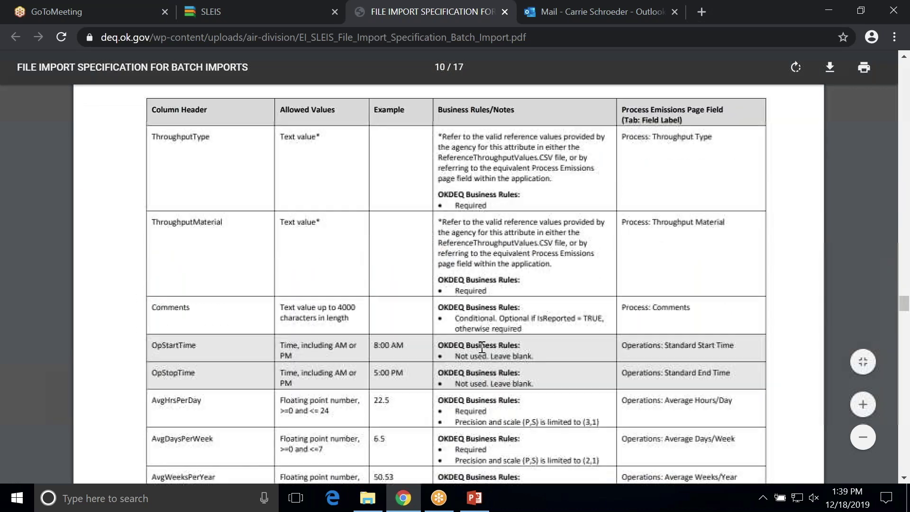
{"action": "scroll", "coordinate": [481, 347], "scroll_direction": "down", "scroll_amount": 15}
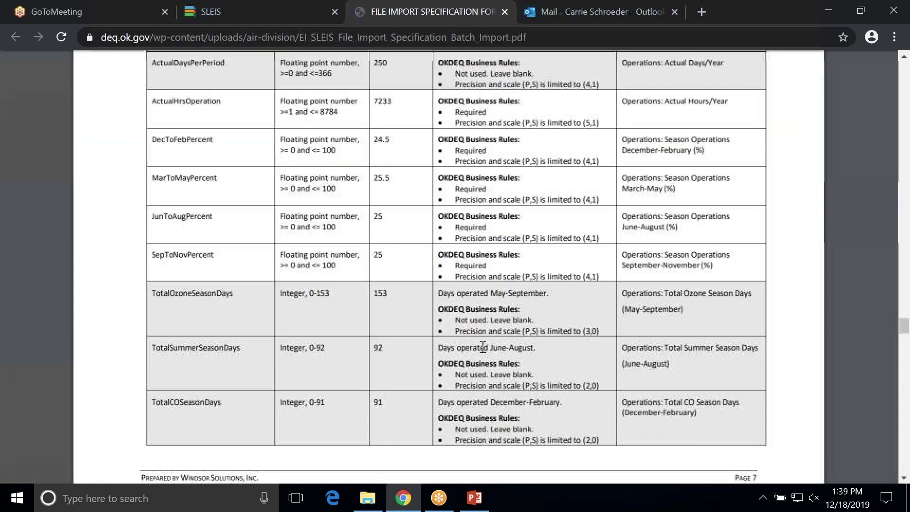
{"action": "scroll", "coordinate": [482, 347], "scroll_direction": "down", "scroll_amount": 20}
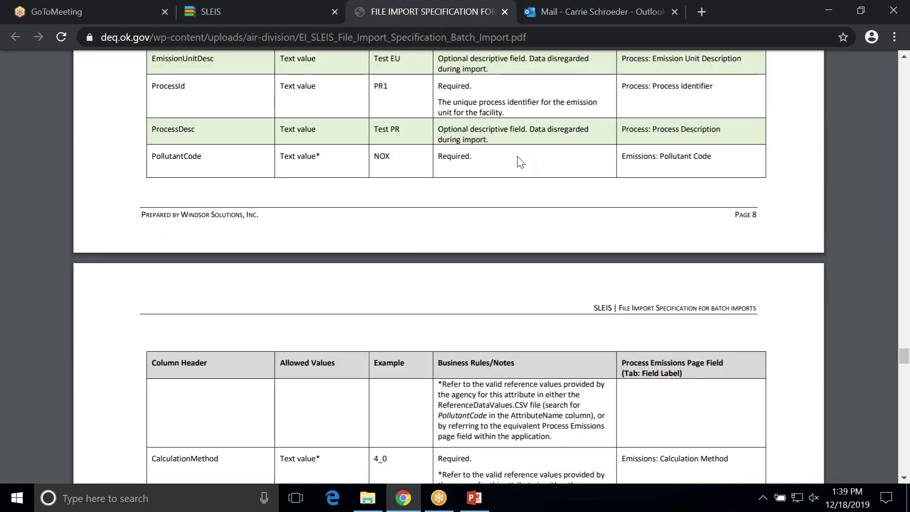
{"action": "mouse_move", "coordinate": [603, 71]}
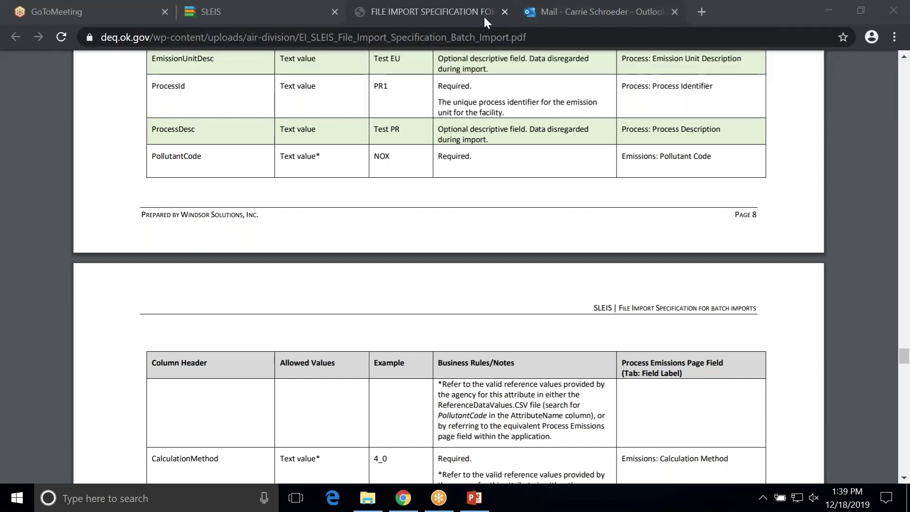
{"action": "left_click", "coordinate": [503, 11]}
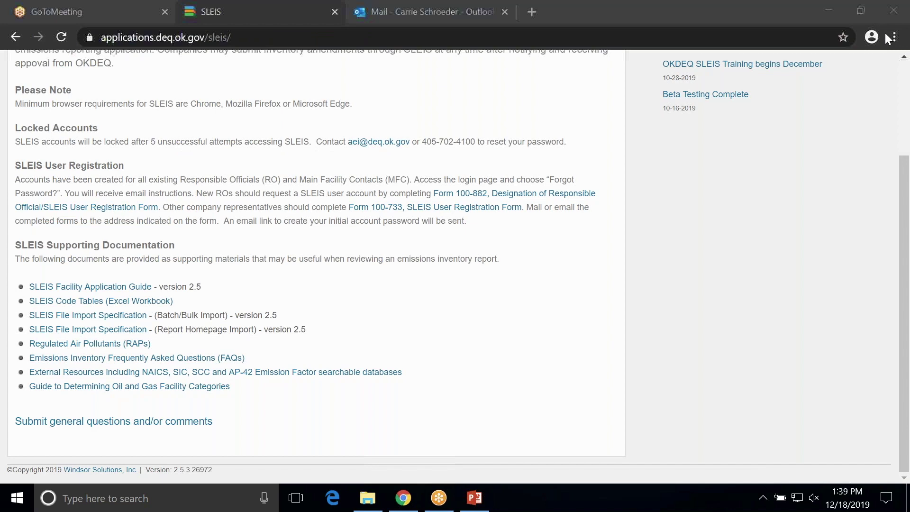
- Log in to SLEIS with the account's email address and password
{"action": "scroll", "coordinate": [551, 178], "scroll_direction": "up", "scroll_amount": 3}
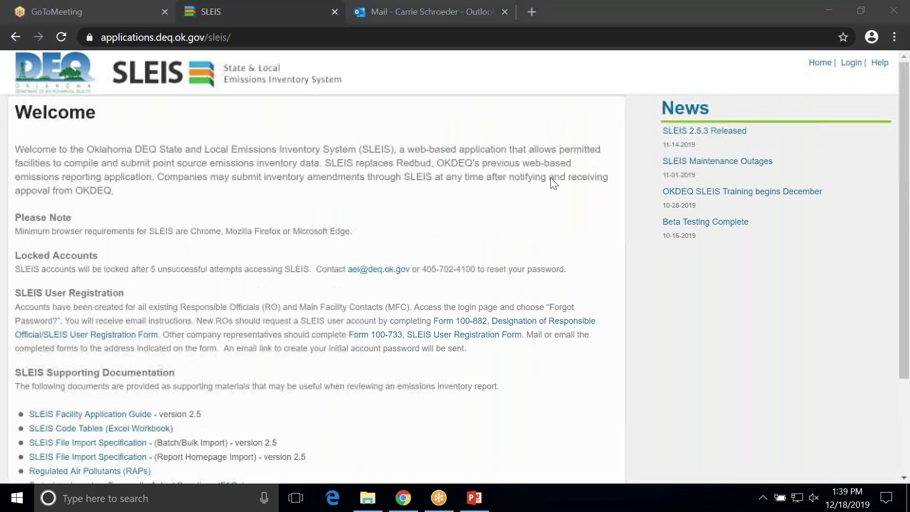
{"action": "left_click", "coordinate": [851, 63]}
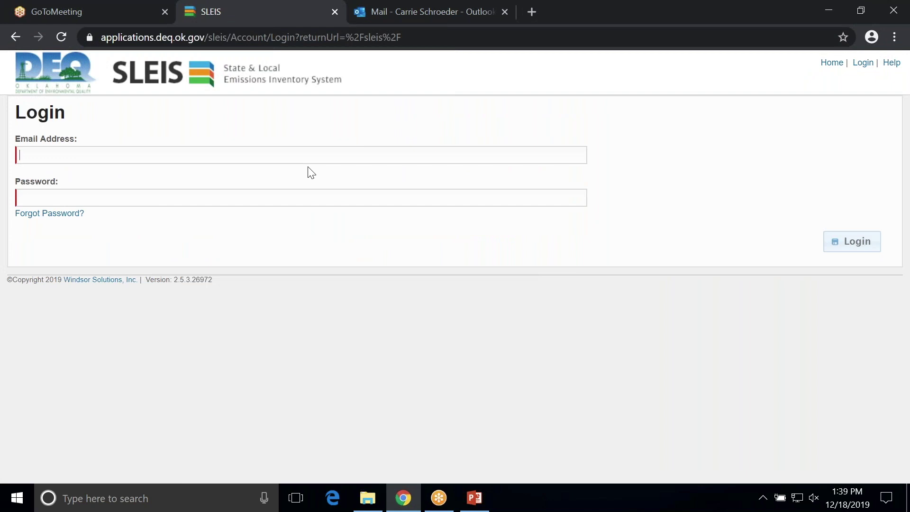
{"action": "type", "text": "aei"}
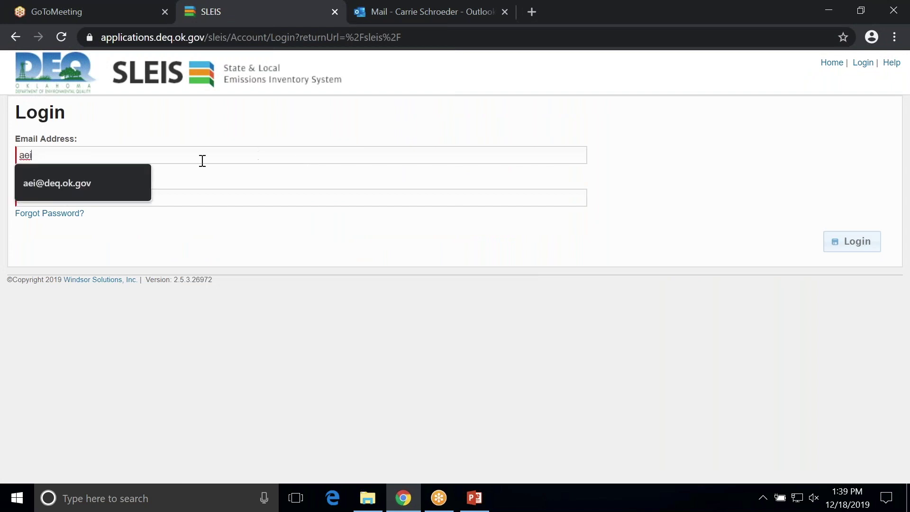
{"action": "left_click", "coordinate": [116, 179]}
{"action": "left_click", "coordinate": [119, 199]}
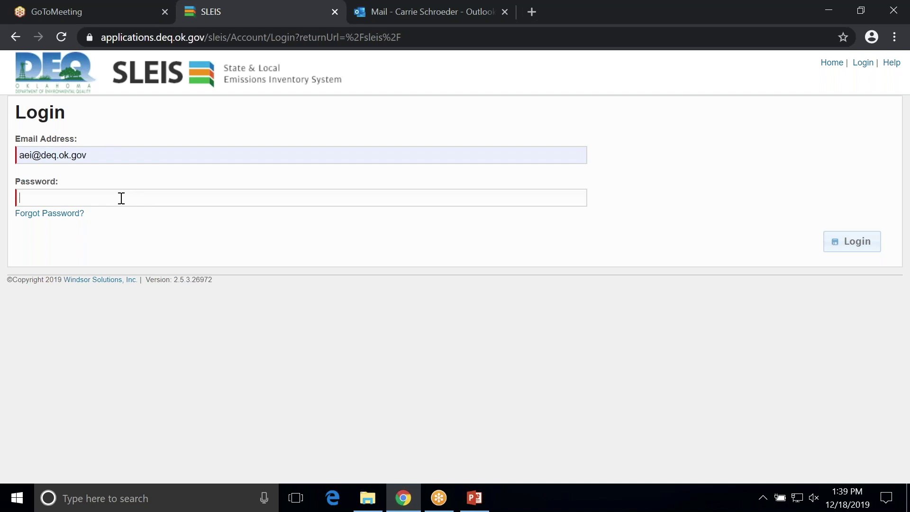
{"action": "type", "text": "•••"}
{"action": "key", "text": "Return"}
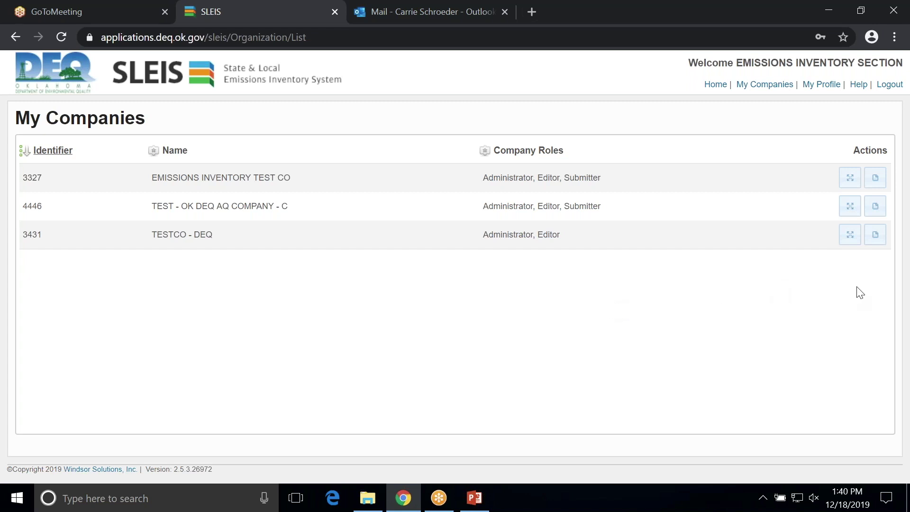
- View the facilities list of the company TESTCO - DEQ and return to My Companies
{"action": "left_click", "coordinate": [850, 235]}
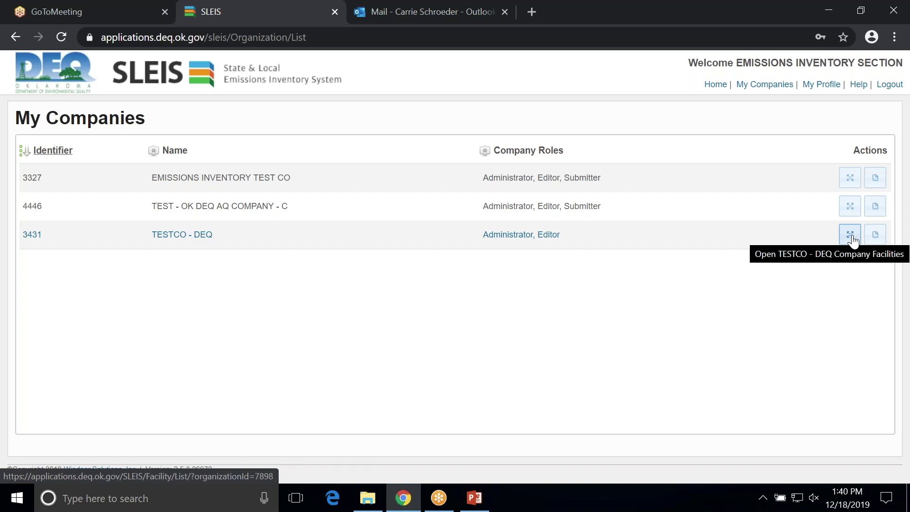
{"action": "left_click", "coordinate": [850, 234]}
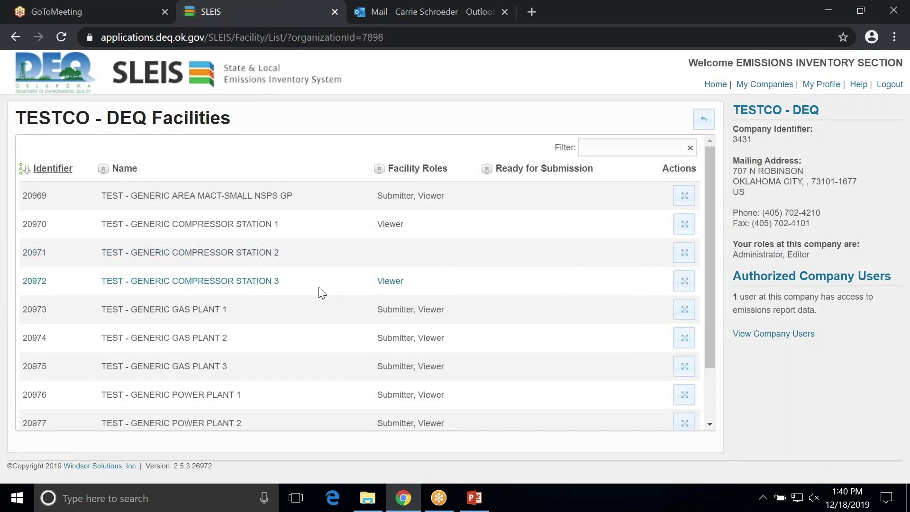
{"action": "scroll", "coordinate": [318, 289], "scroll_direction": "down", "scroll_amount": 2}
{"action": "scroll", "coordinate": [317, 288], "scroll_direction": "up", "scroll_amount": 3}
{"action": "left_click", "coordinate": [703, 119]}
- View the TESTCO - DEQ company reports, check the reporting period choices, and return to My Companies
{"action": "left_click", "coordinate": [874, 235]}
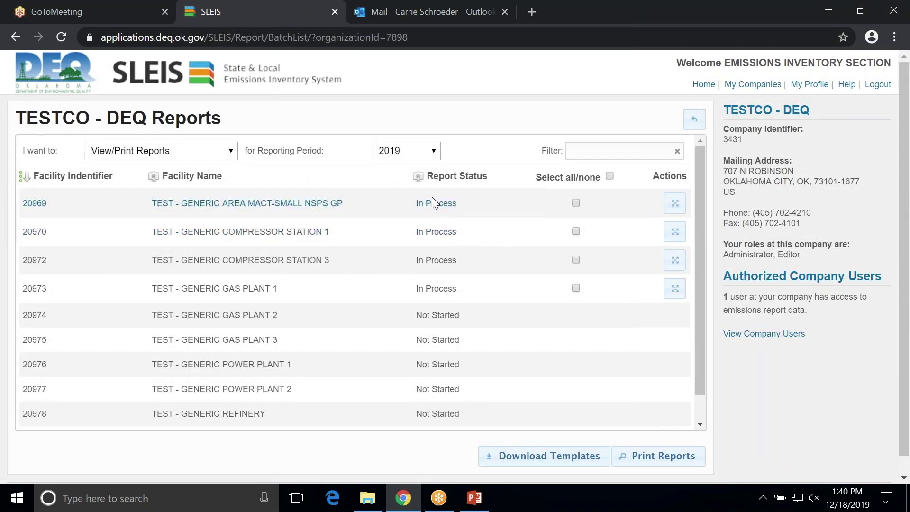
{"action": "left_click", "coordinate": [434, 151]}
{"action": "left_click", "coordinate": [429, 176]}
{"action": "scroll", "coordinate": [379, 272], "scroll_direction": "down", "scroll_amount": 1}
{"action": "scroll", "coordinate": [380, 272], "scroll_direction": "up", "scroll_amount": 1}
{"action": "left_click", "coordinate": [694, 119]}
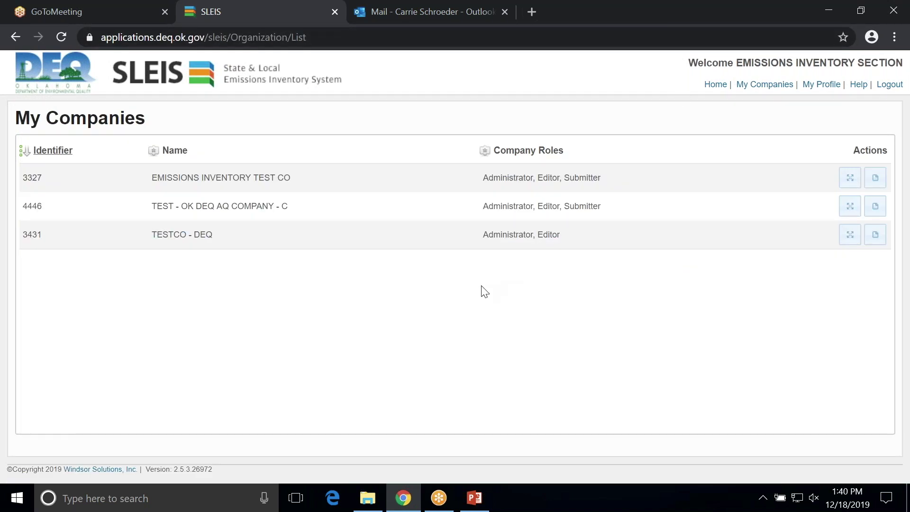
- Open the 2019 emissions report of the TESTCO - DEQ facility TEST - GENERIC AREA MACT-SMALL NSPS GP
{"action": "left_click", "coordinate": [851, 235]}
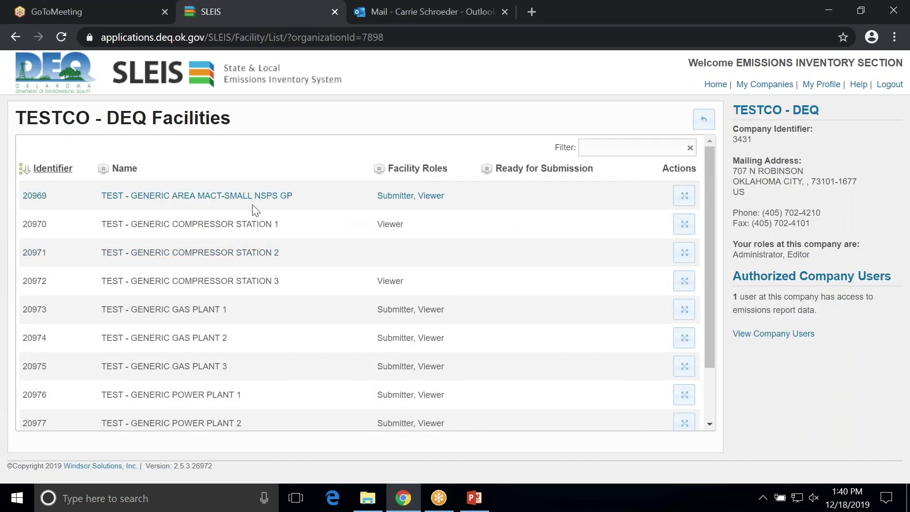
{"action": "left_click", "coordinate": [683, 197]}
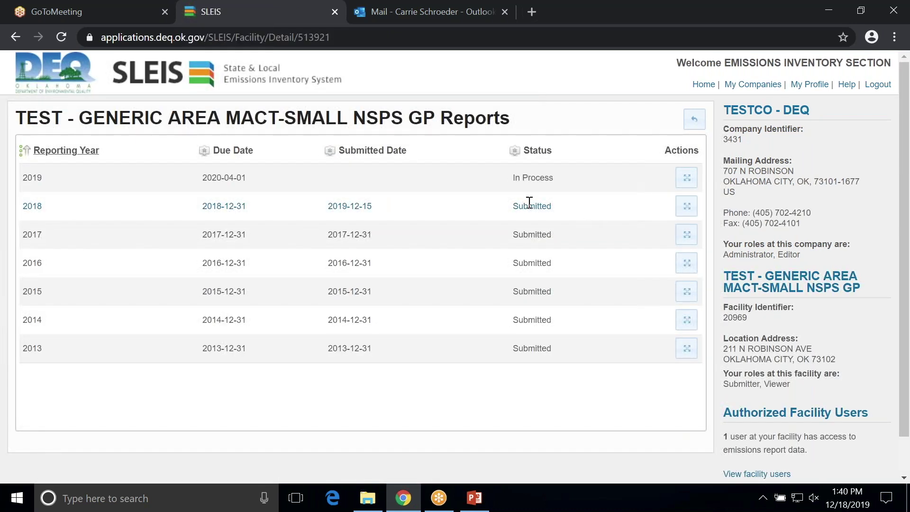
{"action": "left_click", "coordinate": [685, 179]}
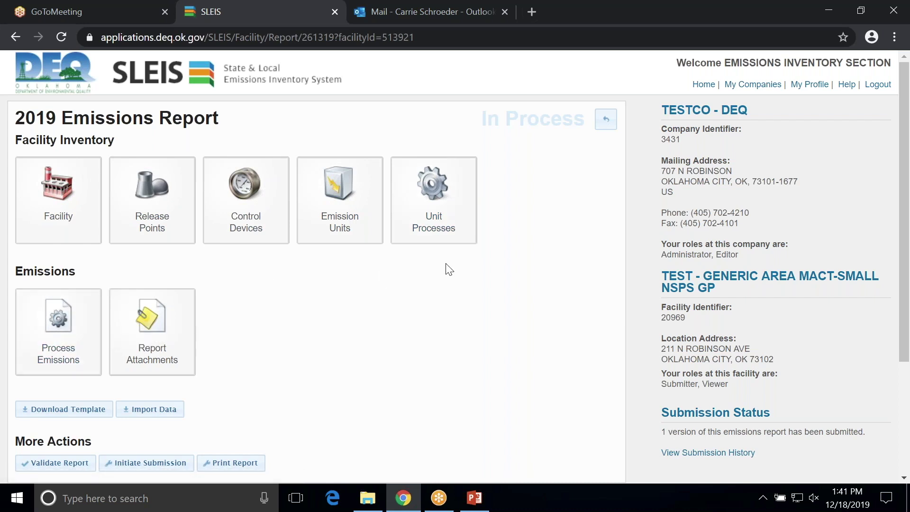
- View the 2019 report's list of process emissions and return to the report overview
{"action": "left_click", "coordinate": [79, 320]}
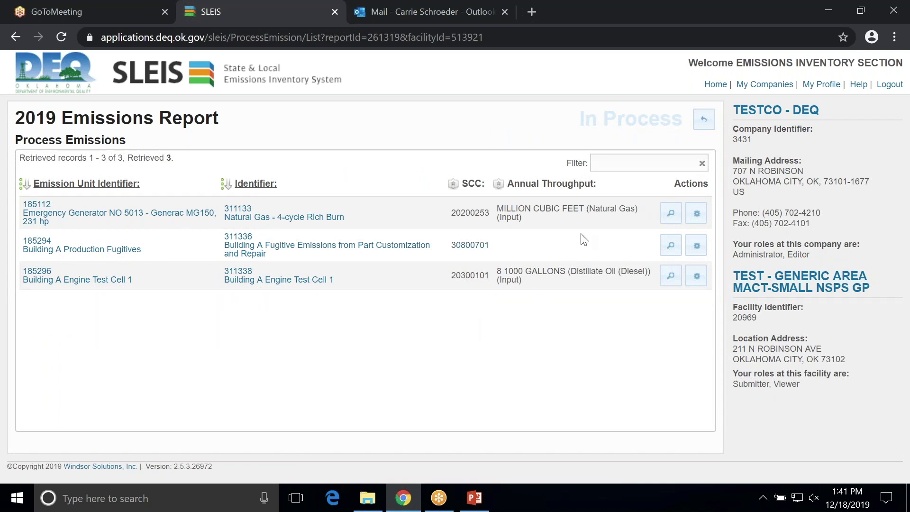
{"action": "left_click", "coordinate": [703, 122]}
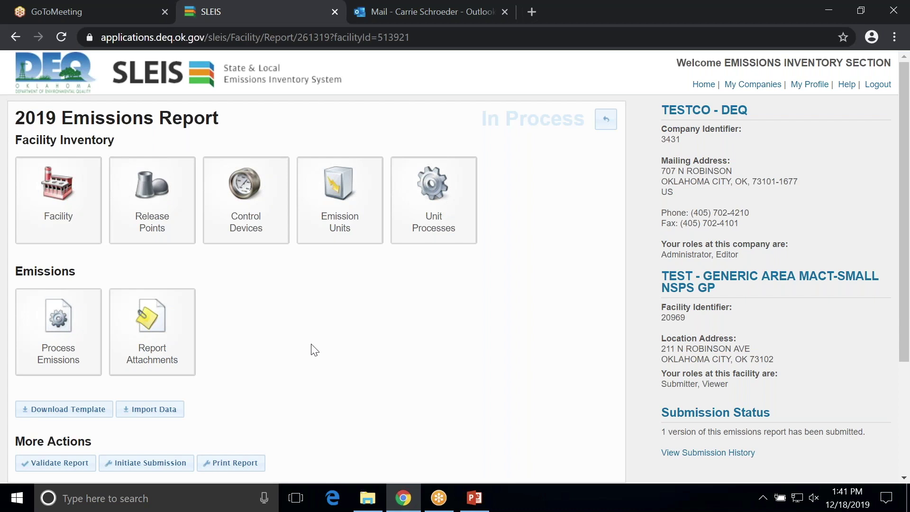
{"action": "scroll", "coordinate": [311, 350], "scroll_direction": "down", "scroll_amount": 1}
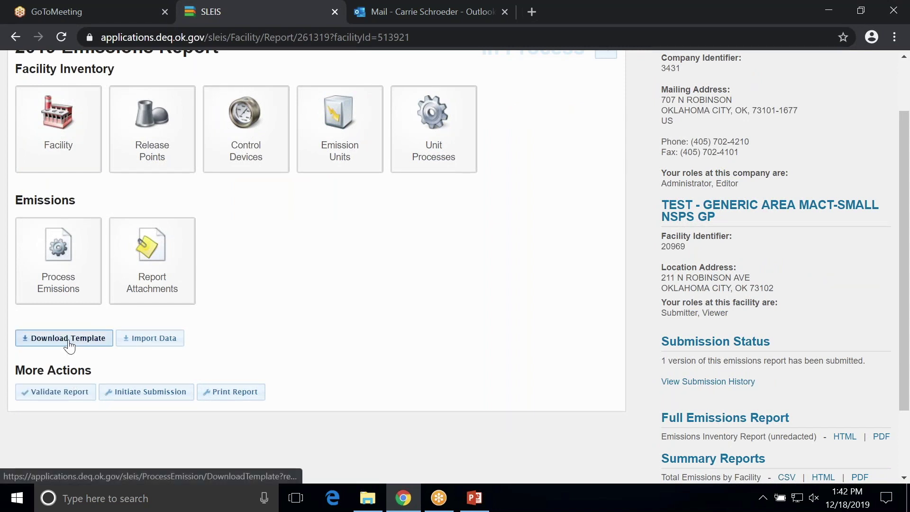
- From the process emissions list, open the emergency generator's natural gas process and review its throughput and supplemental calculation parameters
{"action": "left_click", "coordinate": [58, 268]}
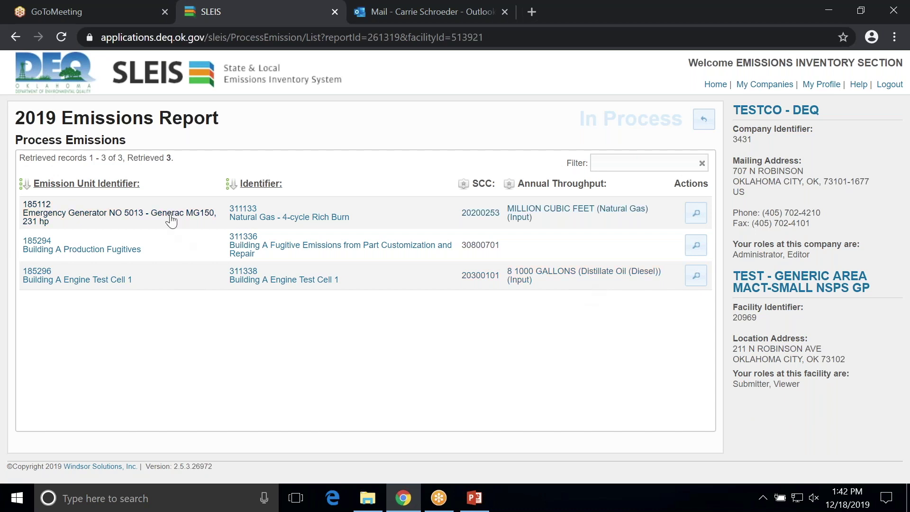
{"action": "left_click", "coordinate": [693, 215]}
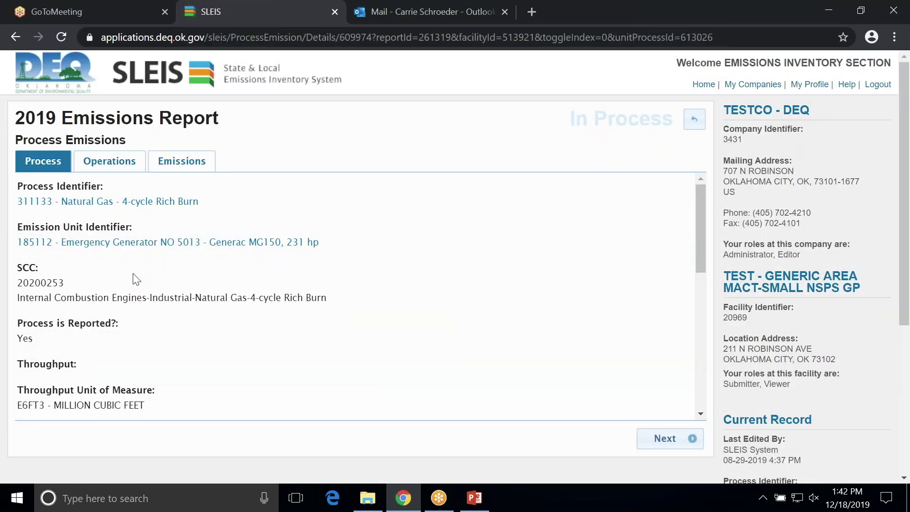
{"action": "scroll", "coordinate": [135, 280], "scroll_direction": "down", "scroll_amount": 7}
{"action": "scroll", "coordinate": [135, 281], "scroll_direction": "up", "scroll_amount": 3}
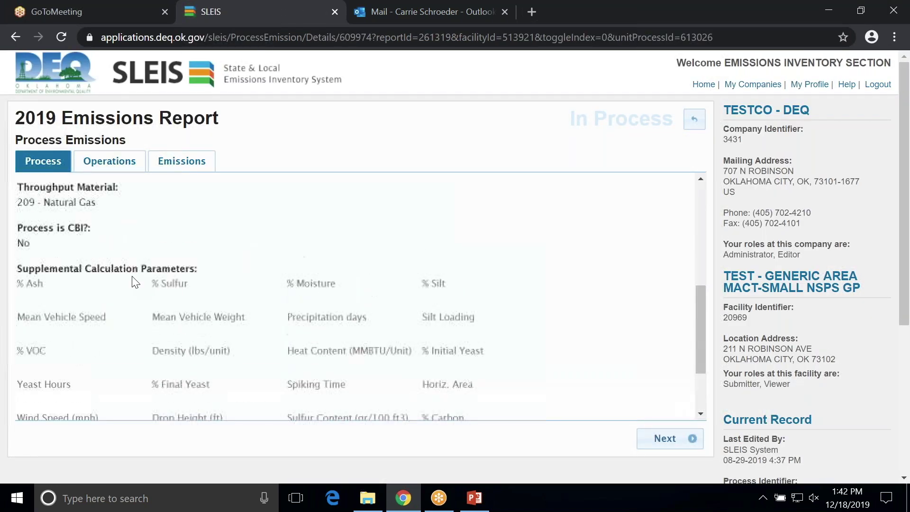
{"action": "scroll", "coordinate": [78, 260], "scroll_direction": "up", "scroll_amount": 2}
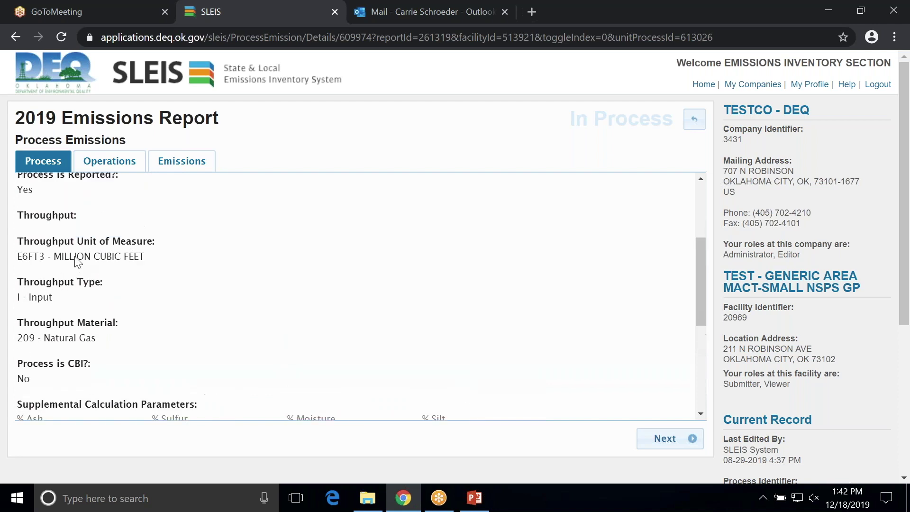
{"action": "scroll", "coordinate": [71, 306], "scroll_direction": "down", "scroll_amount": 3}
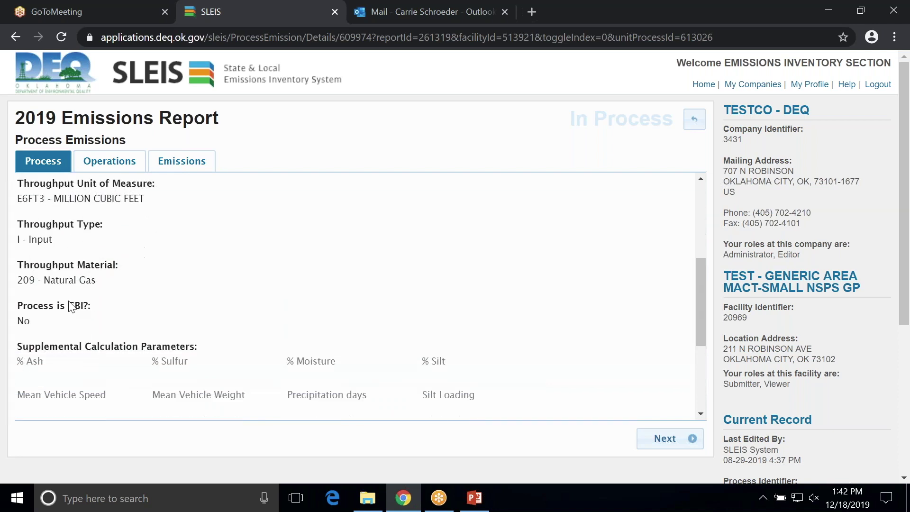
- Review the emergency generator process's operations data and pollutant emission factors, and return to the process emissions list
{"action": "left_click", "coordinate": [110, 174]}
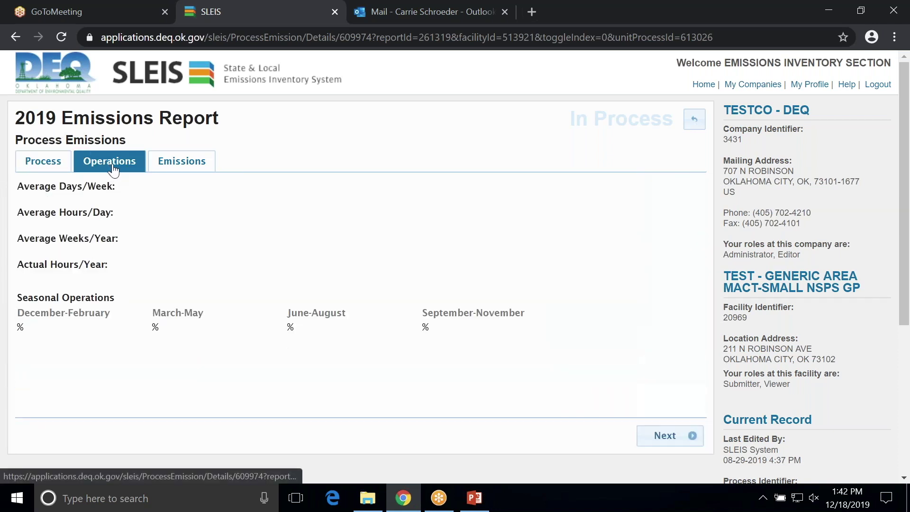
{"action": "left_click", "coordinate": [176, 170]}
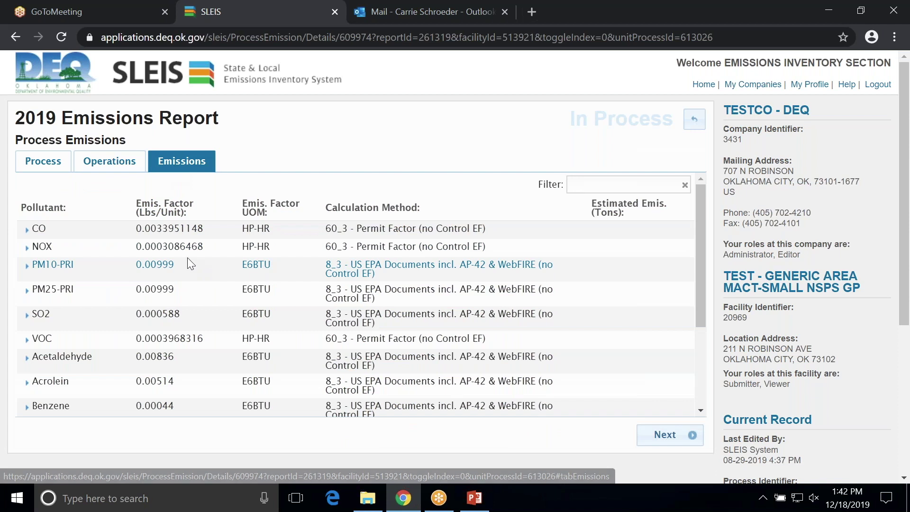
{"action": "scroll", "coordinate": [128, 274], "scroll_direction": "down", "scroll_amount": 3}
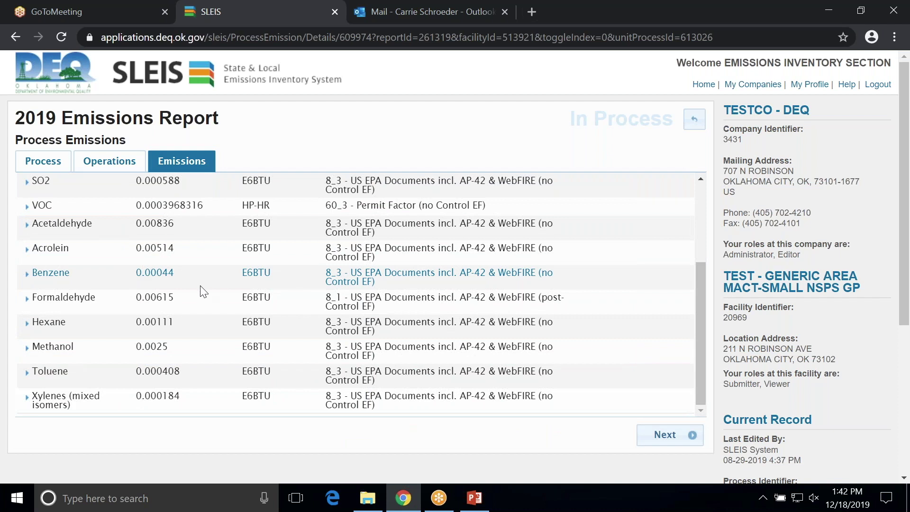
{"action": "scroll", "coordinate": [203, 291], "scroll_direction": "up", "scroll_amount": 3}
{"action": "scroll", "coordinate": [203, 291], "scroll_direction": "down", "scroll_amount": 3}
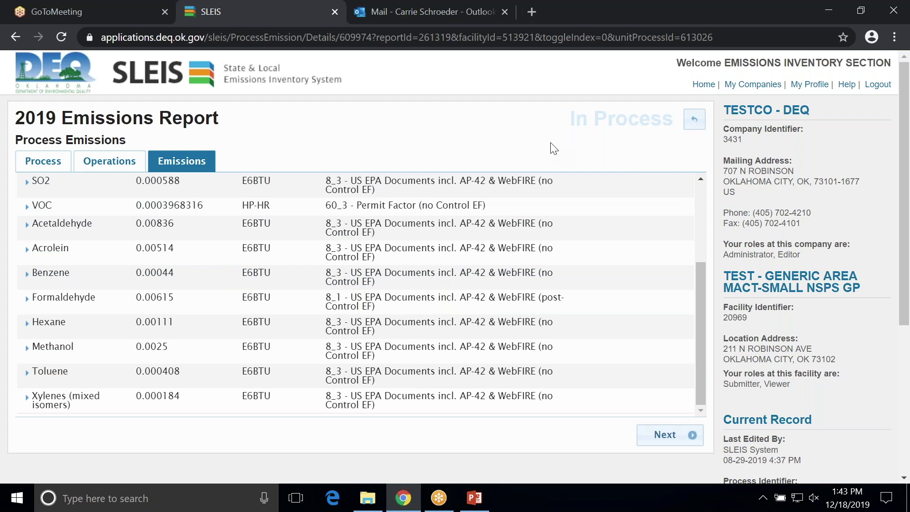
{"action": "left_click", "coordinate": [694, 119]}
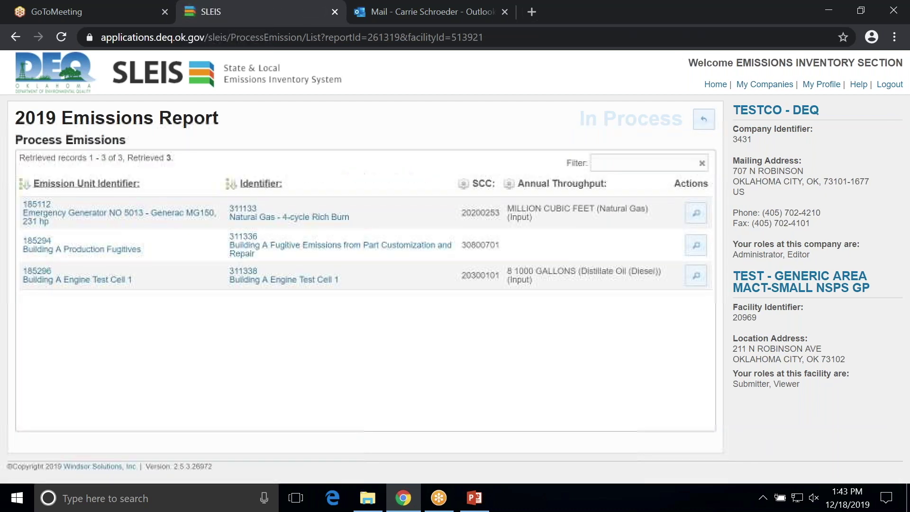
- Reopen the emergency generator process, inspect the VOC pollutant's emission details, and return to the process list
{"action": "left_click", "coordinate": [696, 213]}
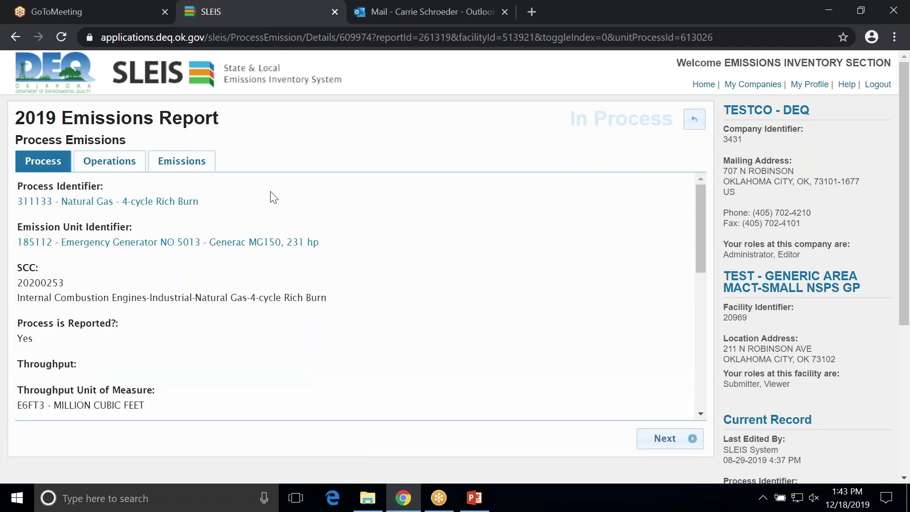
{"action": "left_click", "coordinate": [195, 161]}
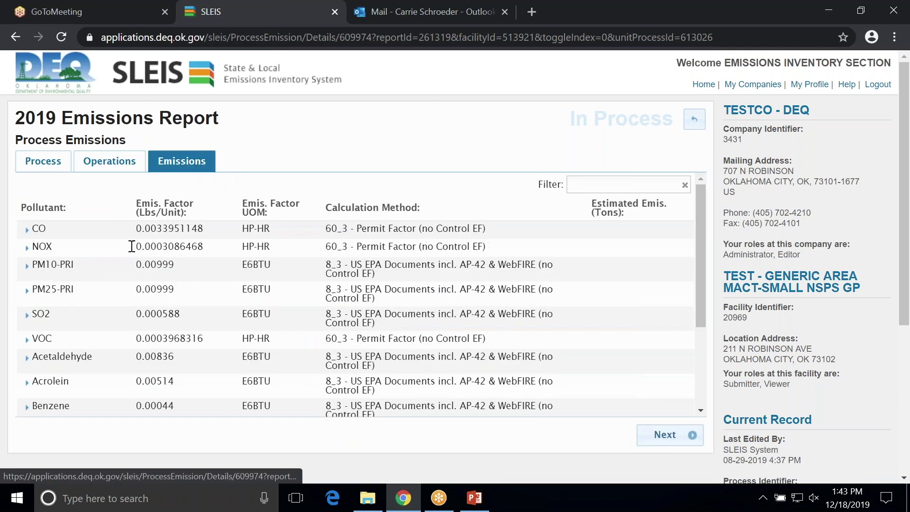
{"action": "left_click", "coordinate": [27, 228]}
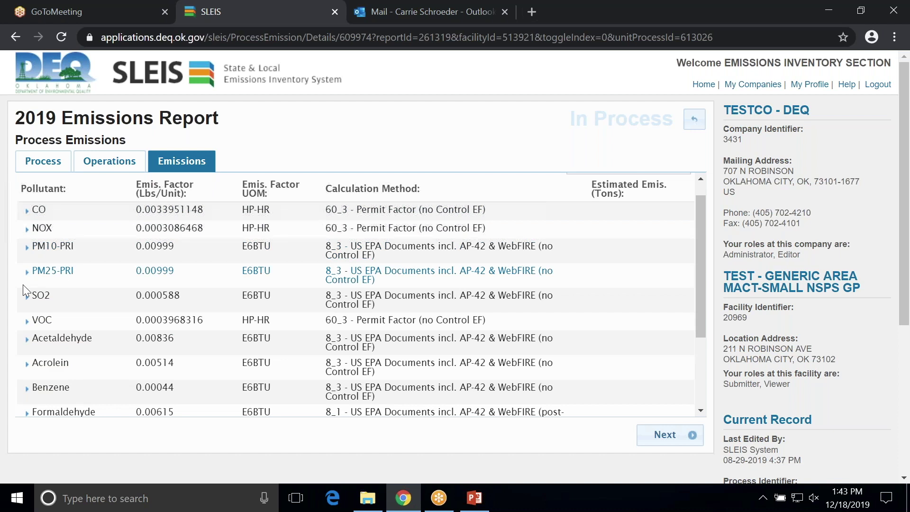
{"action": "left_click", "coordinate": [28, 321]}
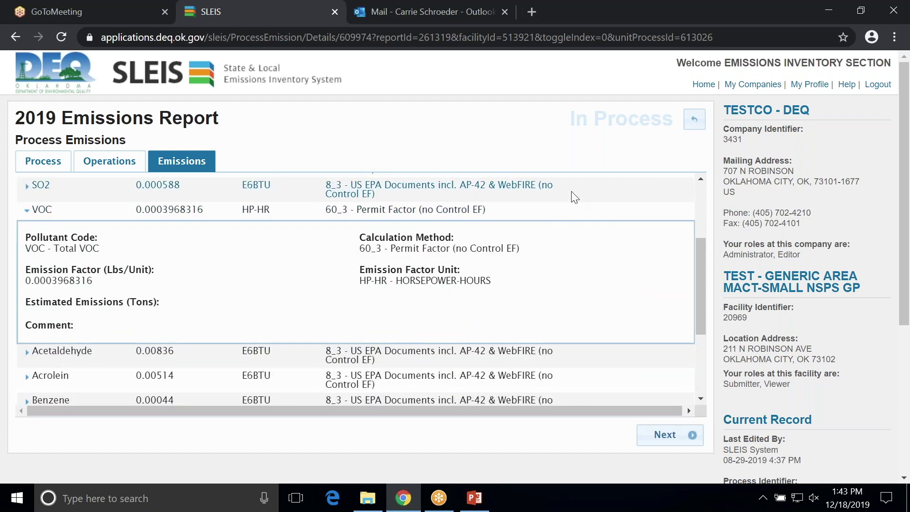
{"action": "left_click", "coordinate": [27, 212]}
{"action": "left_click", "coordinate": [694, 120]}
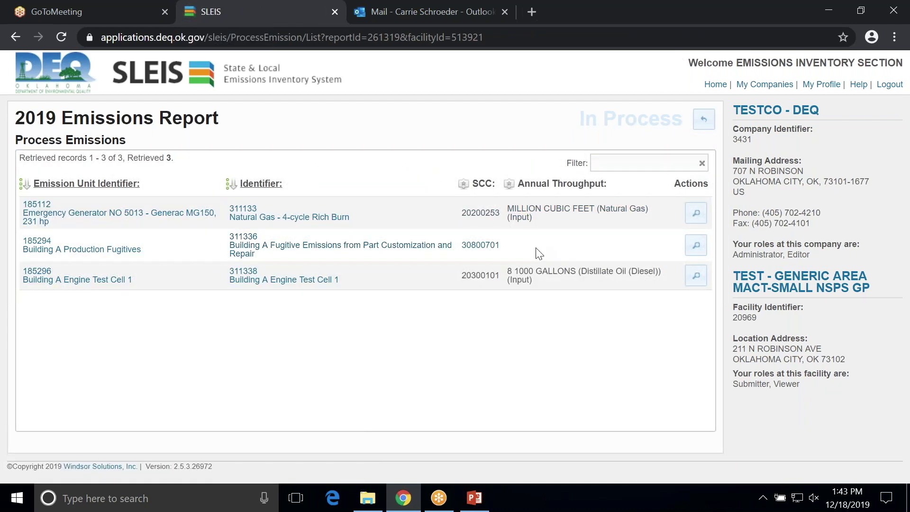
- Review the process, operations and emissions data of the Building A fugitive emissions process, and return to the list
{"action": "left_click", "coordinate": [696, 245]}
{"action": "scroll", "coordinate": [161, 265], "scroll_direction": "down", "scroll_amount": 3}
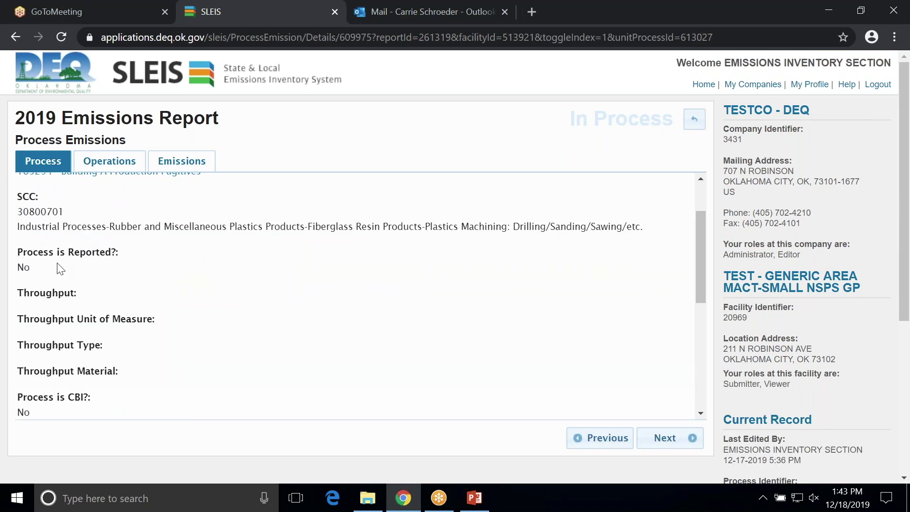
{"action": "scroll", "coordinate": [77, 275], "scroll_direction": "down", "scroll_amount": 6}
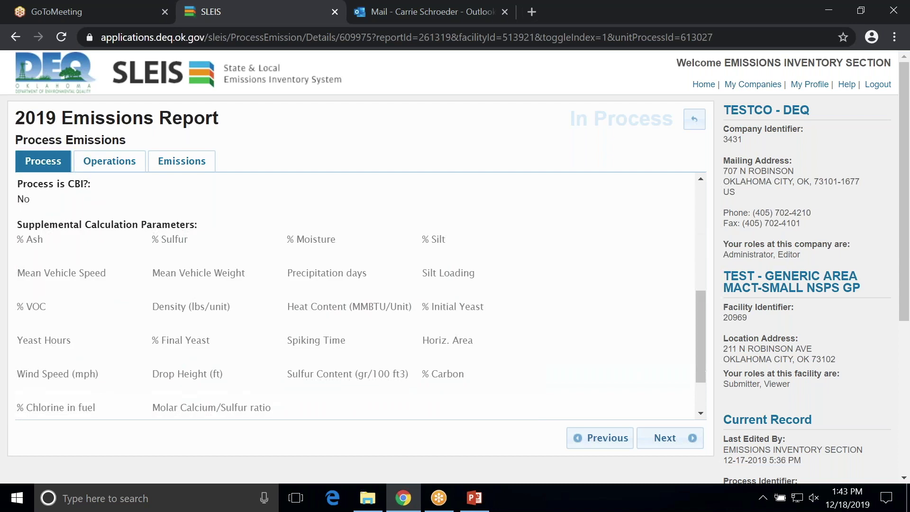
{"action": "left_click", "coordinate": [106, 167]}
{"action": "left_click", "coordinate": [178, 163]}
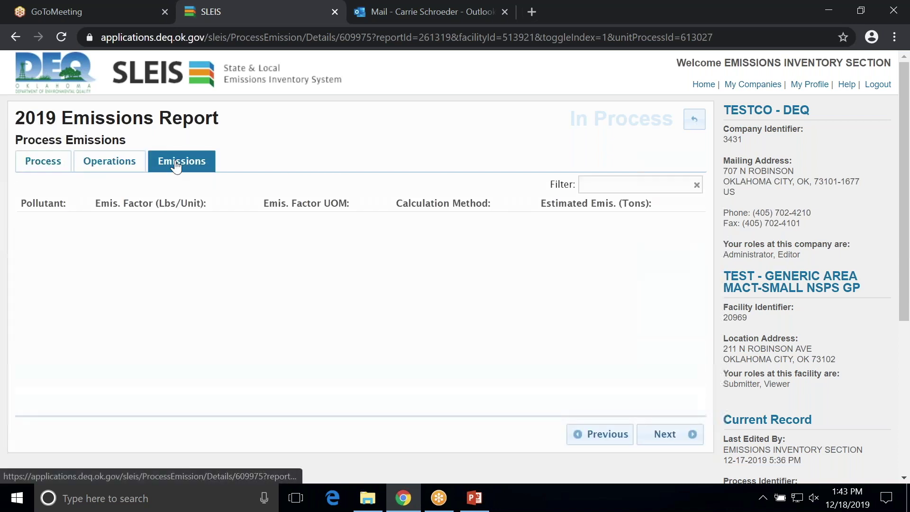
{"action": "left_click", "coordinate": [695, 123]}
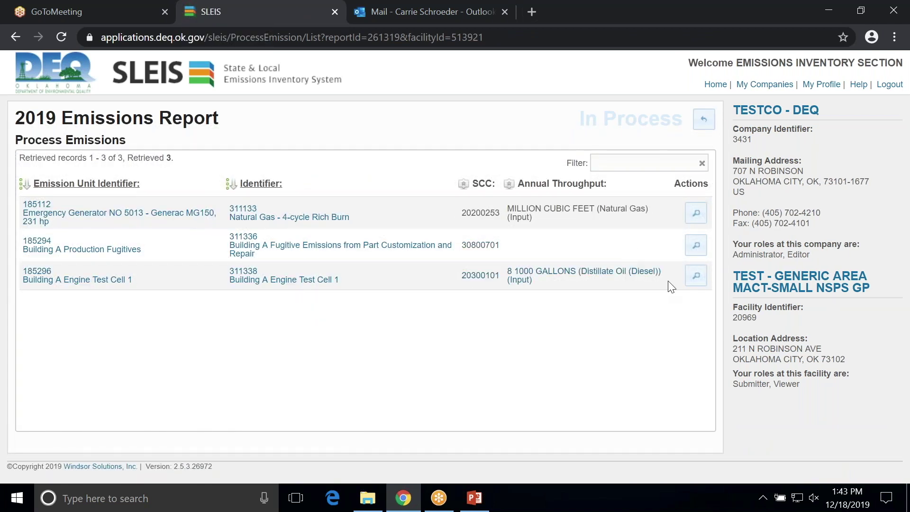
- Review Building A Engine Test Cell 1's throughput, operations and PM10-PRI emission details, and return to the process list
{"action": "left_click", "coordinate": [692, 278]}
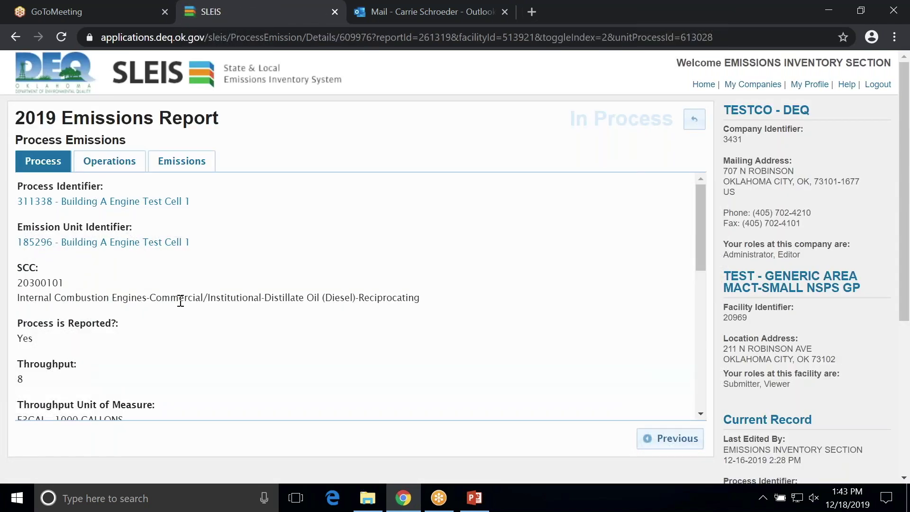
{"action": "scroll", "coordinate": [131, 300], "scroll_direction": "down", "scroll_amount": 2}
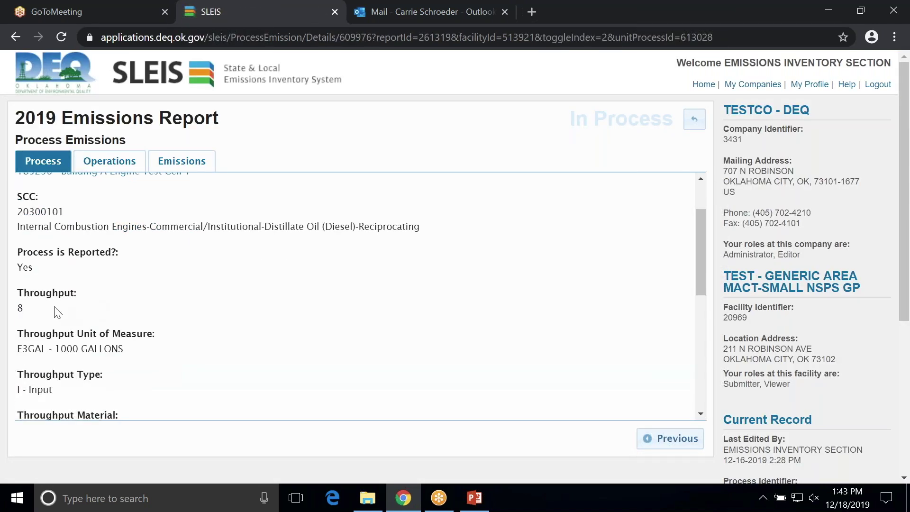
{"action": "scroll", "coordinate": [56, 311], "scroll_direction": "down", "scroll_amount": 1}
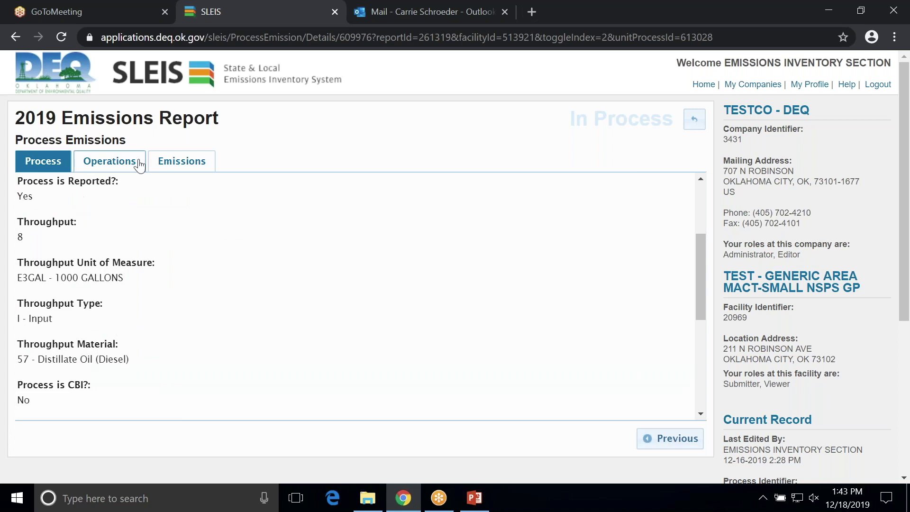
{"action": "left_click", "coordinate": [119, 165]}
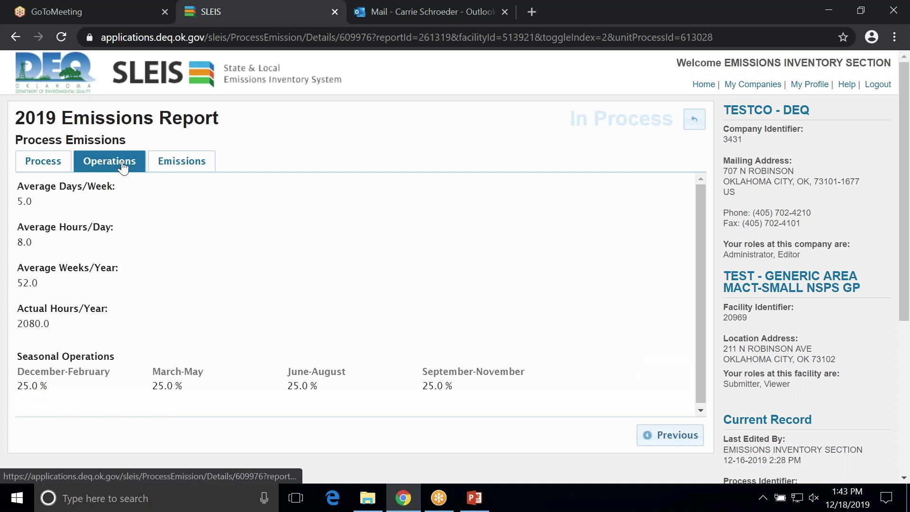
{"action": "left_click", "coordinate": [178, 166]}
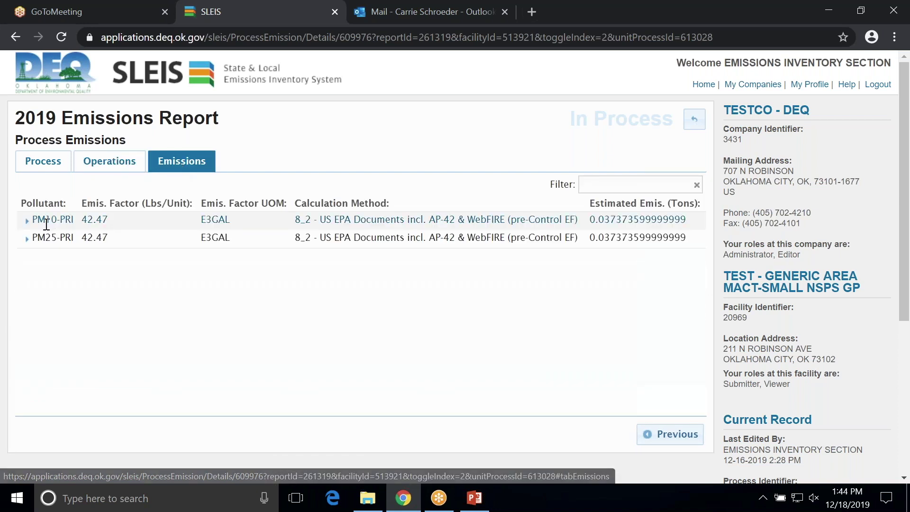
{"action": "left_click", "coordinate": [26, 220]}
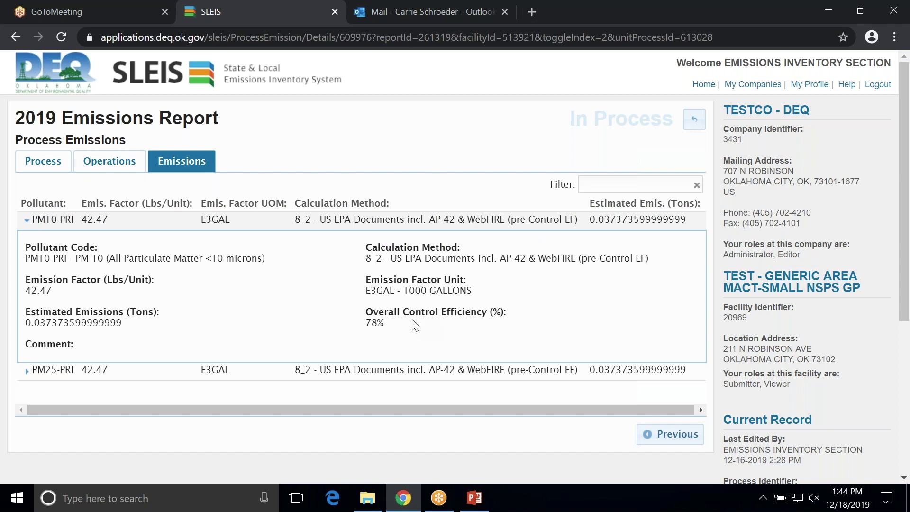
{"action": "left_click", "coordinate": [694, 125]}
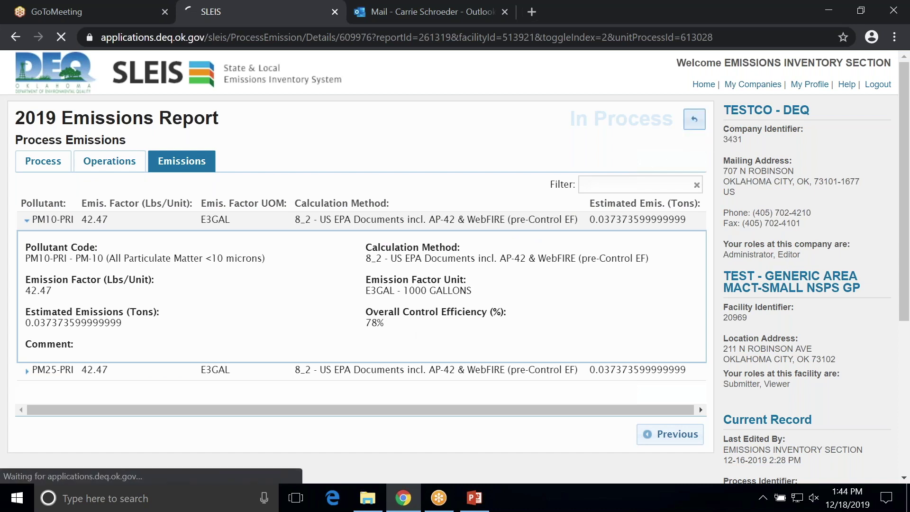
- Return to the 2019 report overview and download the facility's emissions data template
{"action": "left_click", "coordinate": [700, 122]}
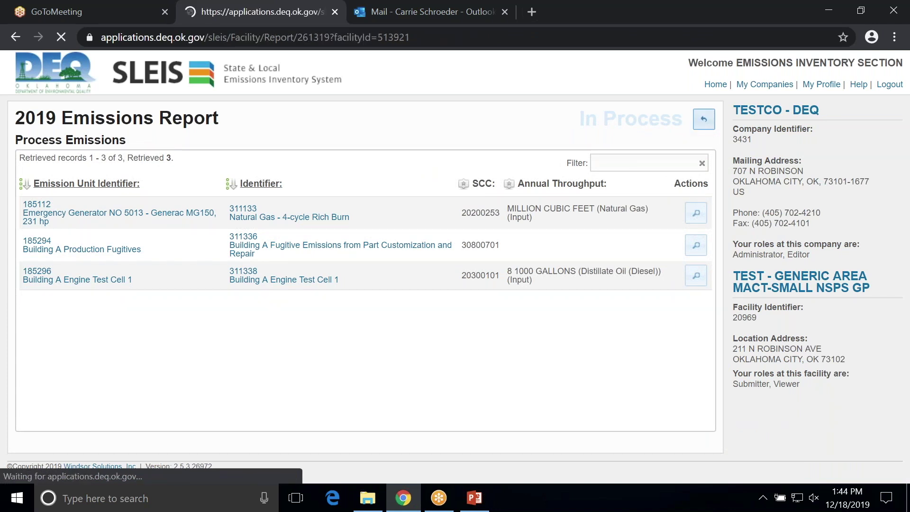
{"action": "scroll", "coordinate": [346, 319], "scroll_direction": "down", "scroll_amount": 1}
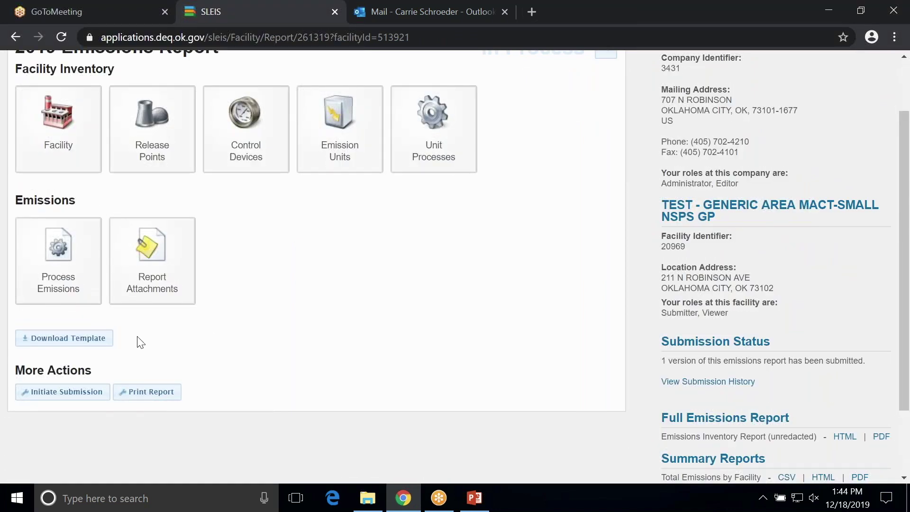
{"action": "left_click", "coordinate": [61, 345]}
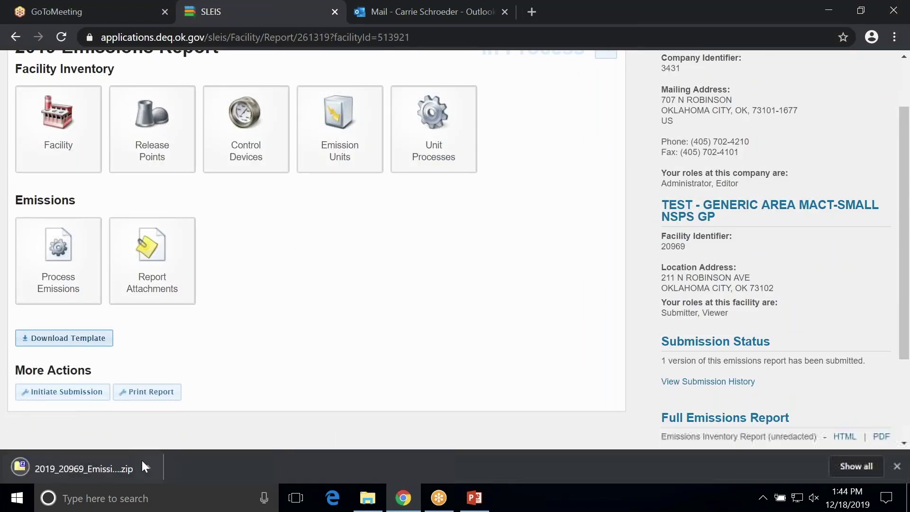
- Open the downloaded 2019 emissions report template archive and open its ReferenceDataValues.csv file in Excel
{"action": "left_click", "coordinate": [144, 465]}
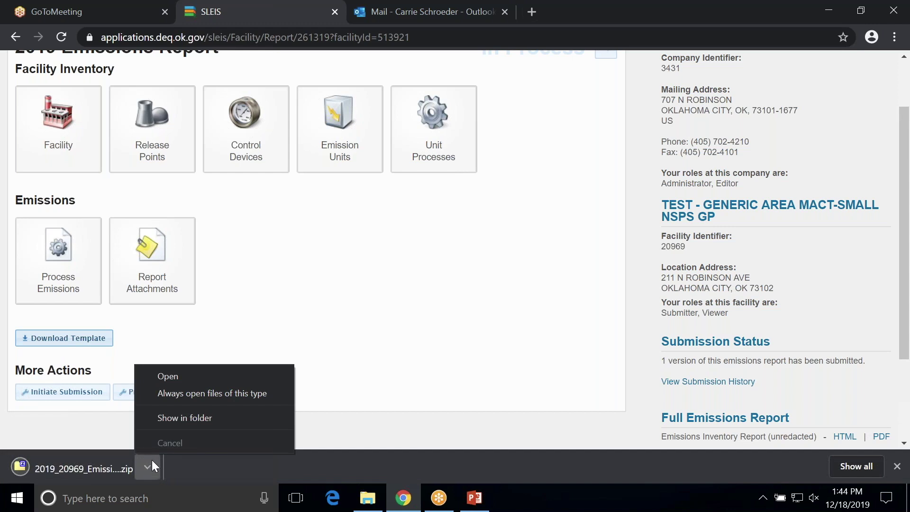
{"action": "left_click", "coordinate": [169, 377]}
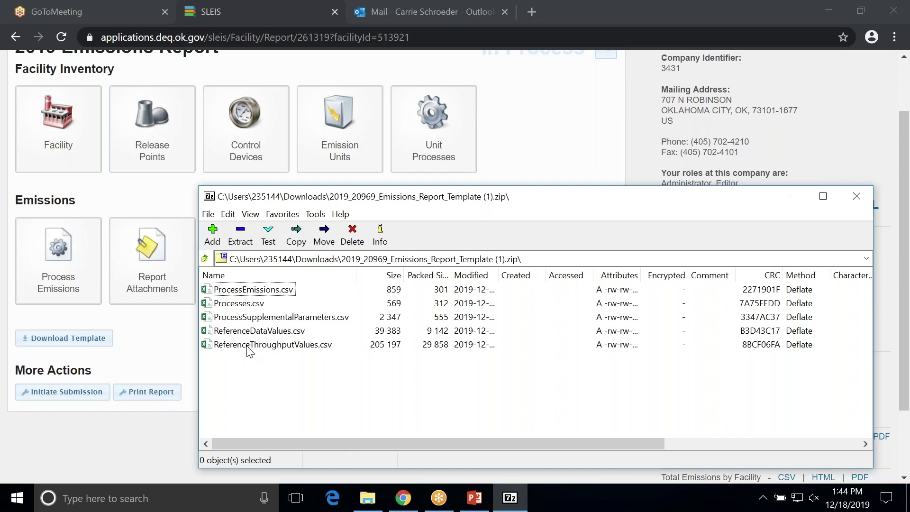
{"action": "left_click", "coordinate": [243, 331]}
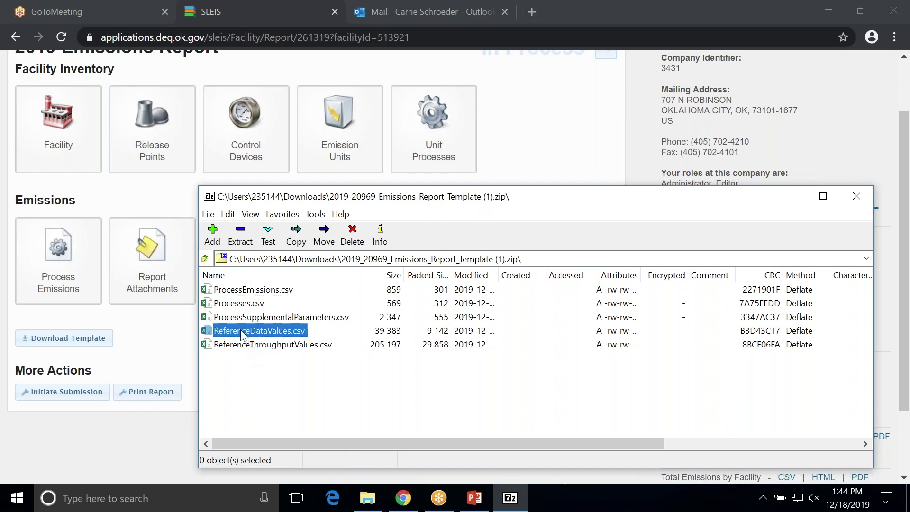
{"action": "double_click", "coordinate": [242, 331]}
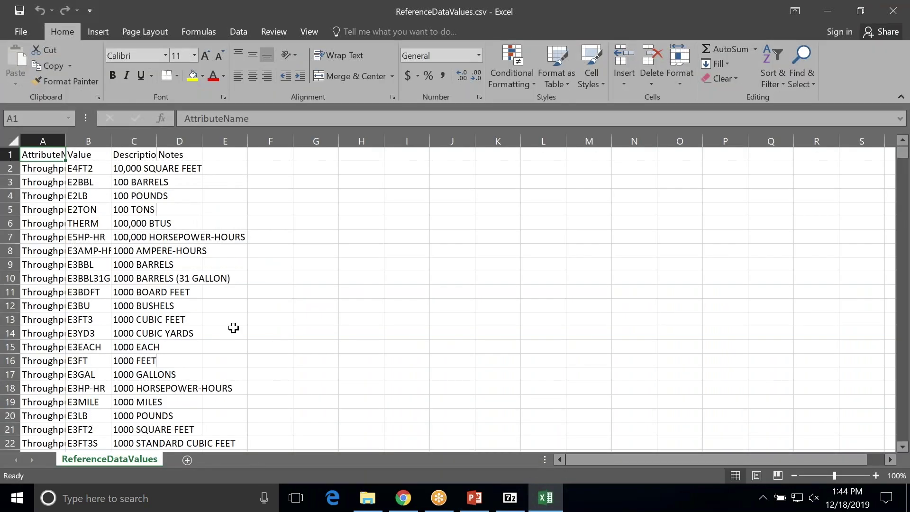
- Autofit the width of all columns in the ReferenceDataValues sheet
{"action": "left_click", "coordinate": [14, 141]}
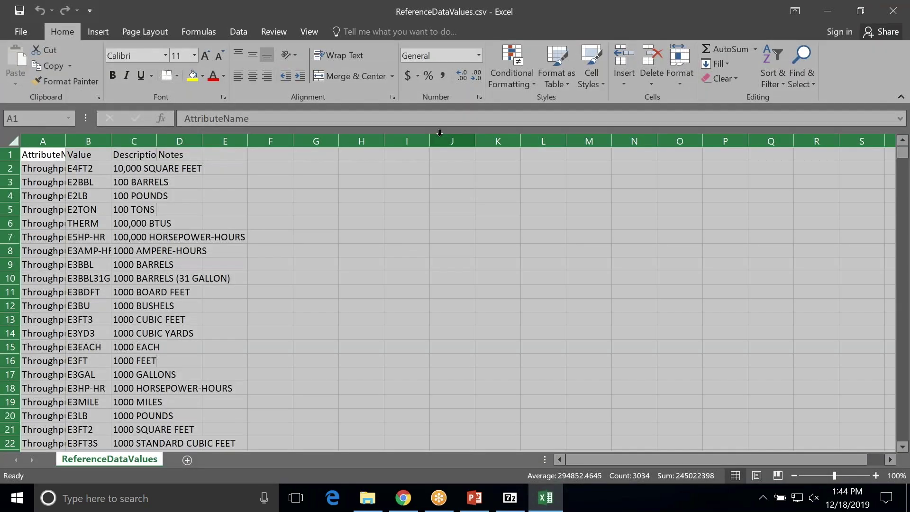
{"action": "left_click", "coordinate": [687, 79]}
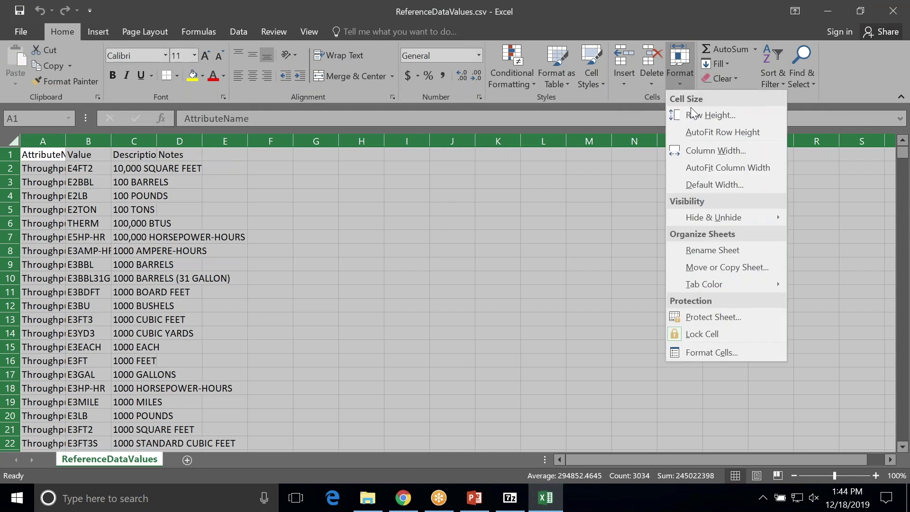
{"action": "left_click", "coordinate": [698, 167]}
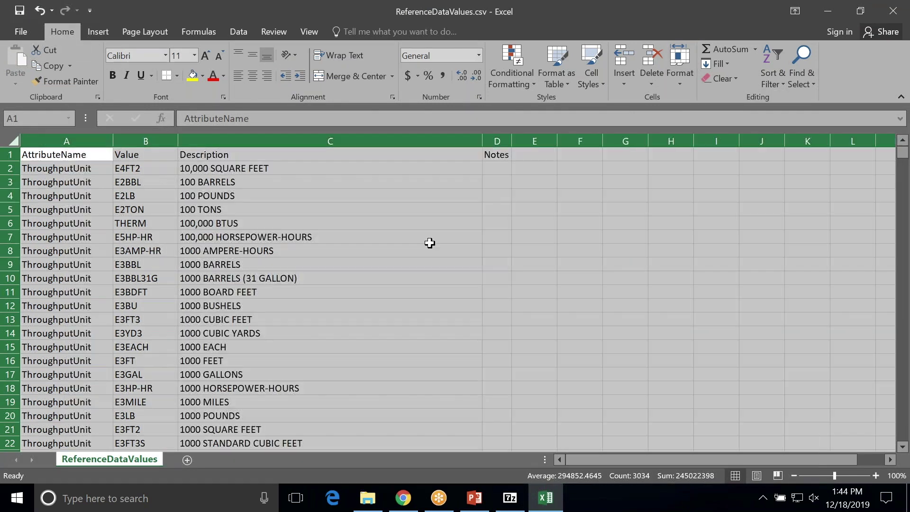
- Go through the AttributeName, Value, Description and Notes column headers of the reference data
{"action": "left_click", "coordinate": [63, 154]}
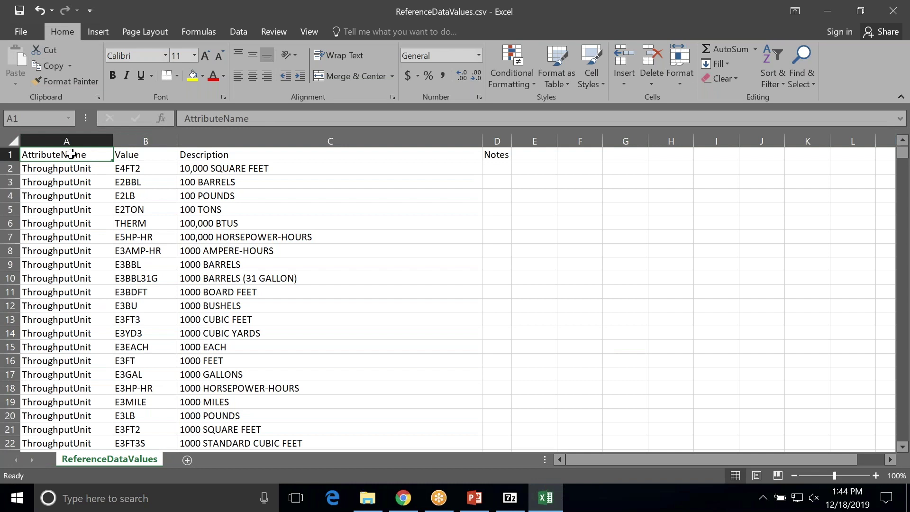
{"action": "left_click", "coordinate": [137, 154]}
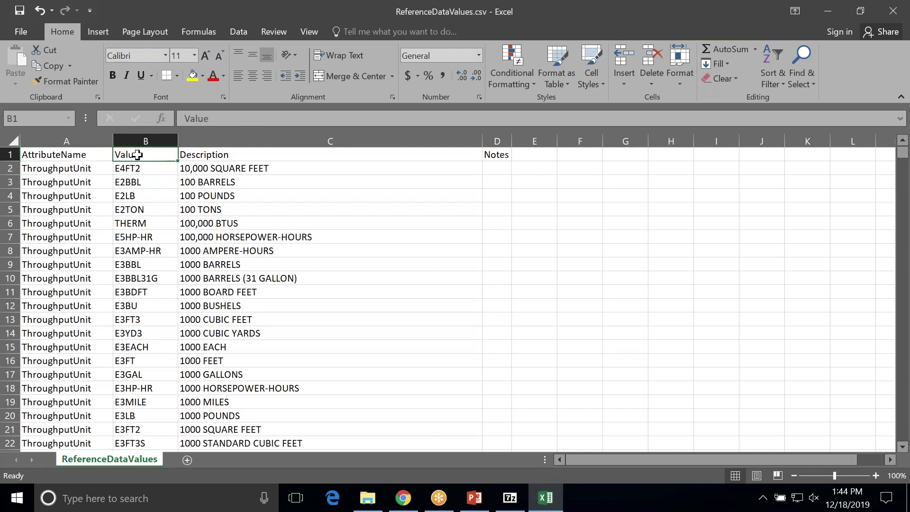
{"action": "left_click", "coordinate": [243, 154]}
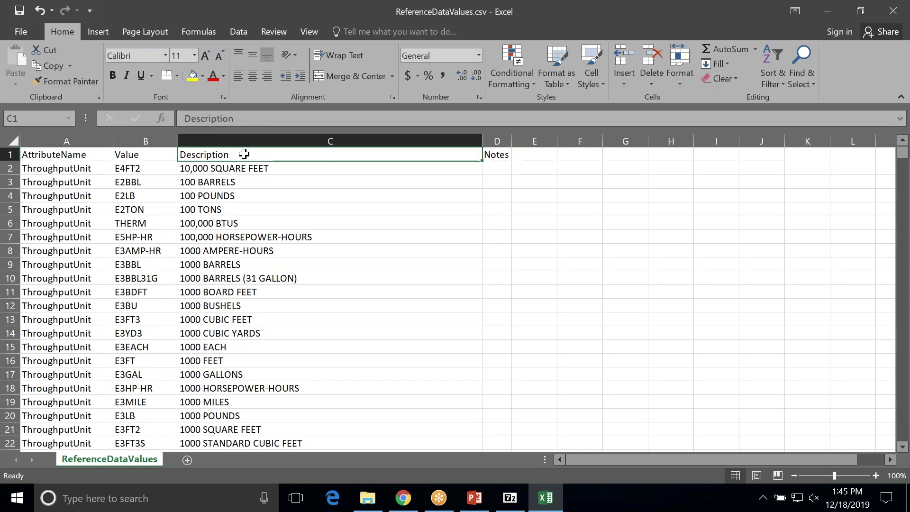
{"action": "left_click", "coordinate": [494, 154]}
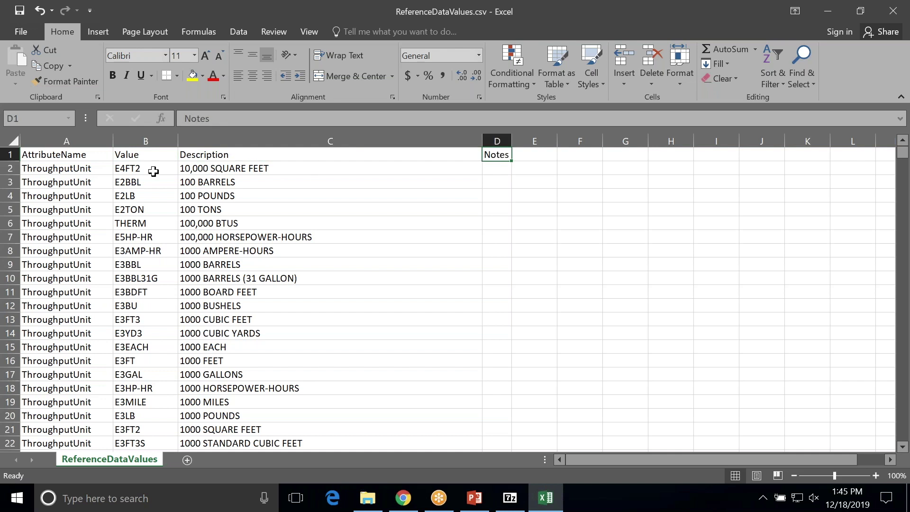
- Examine the ThroughputUnit rows, comparing the codes in the Value column with their descriptions
{"action": "left_click", "coordinate": [10, 168]}
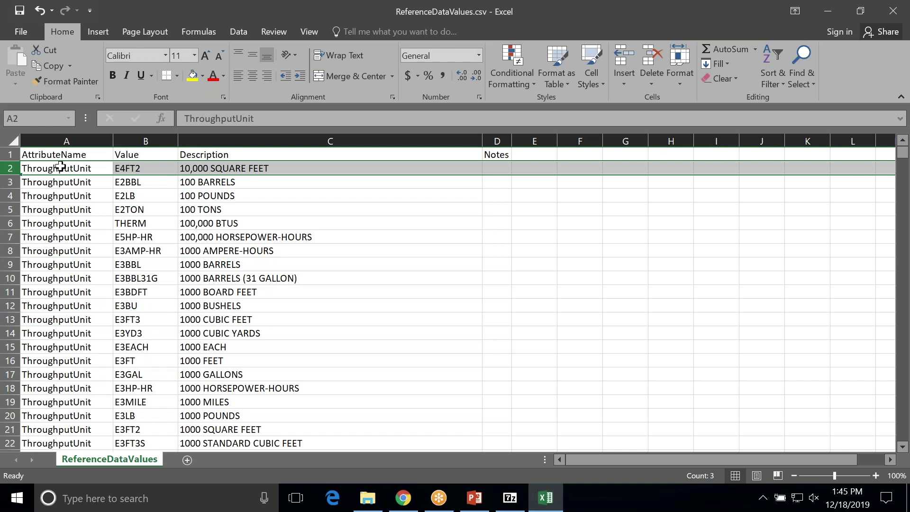
{"action": "scroll", "coordinate": [59, 173], "scroll_direction": "down", "scroll_amount": 3}
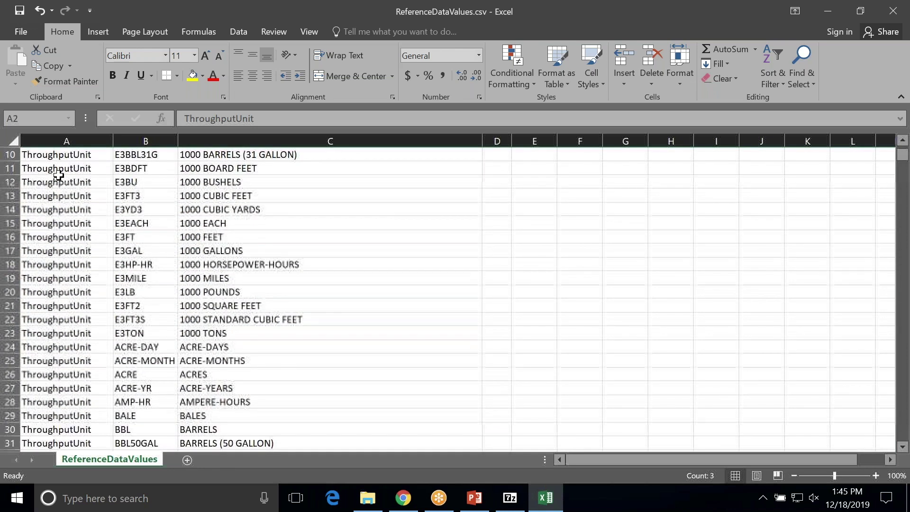
{"action": "scroll", "coordinate": [57, 199], "scroll_direction": "down", "scroll_amount": 5}
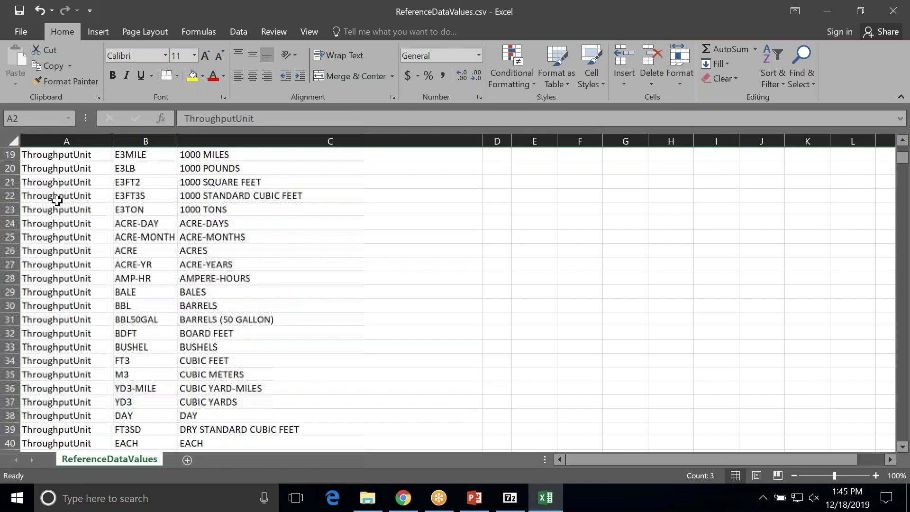
{"action": "scroll", "coordinate": [70, 229], "scroll_direction": "up", "scroll_amount": 8}
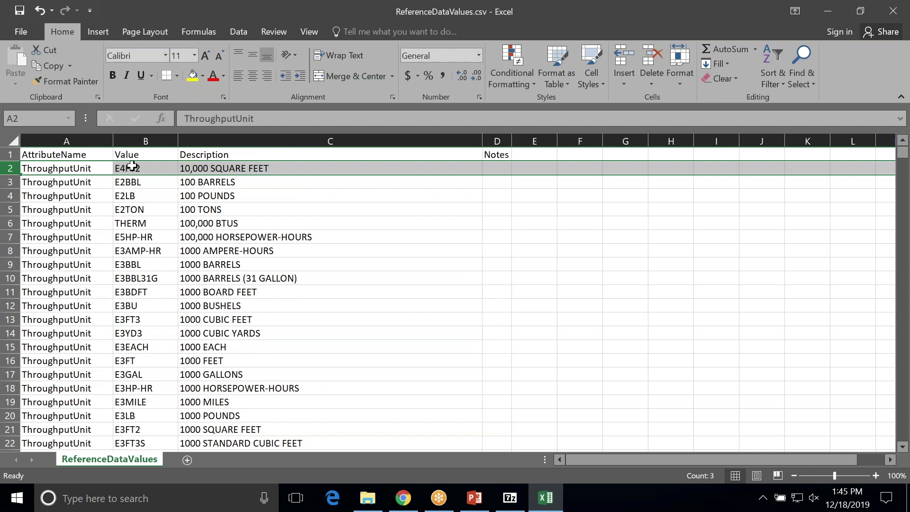
{"action": "left_click", "coordinate": [250, 168]}
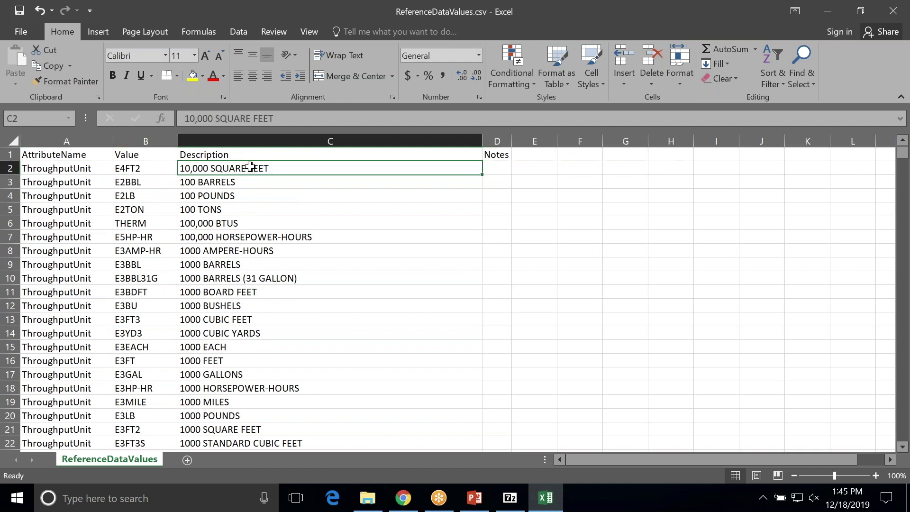
{"action": "left_click", "coordinate": [150, 170]}
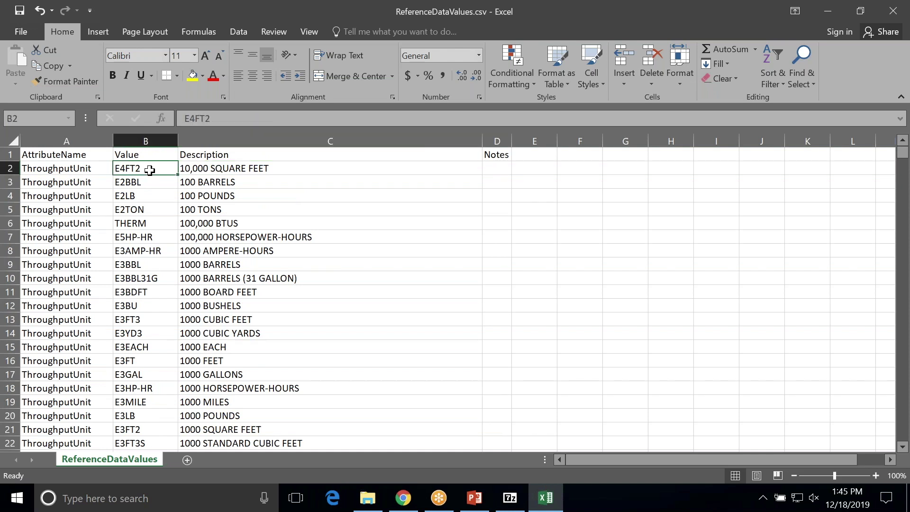
{"action": "left_click", "coordinate": [139, 139]}
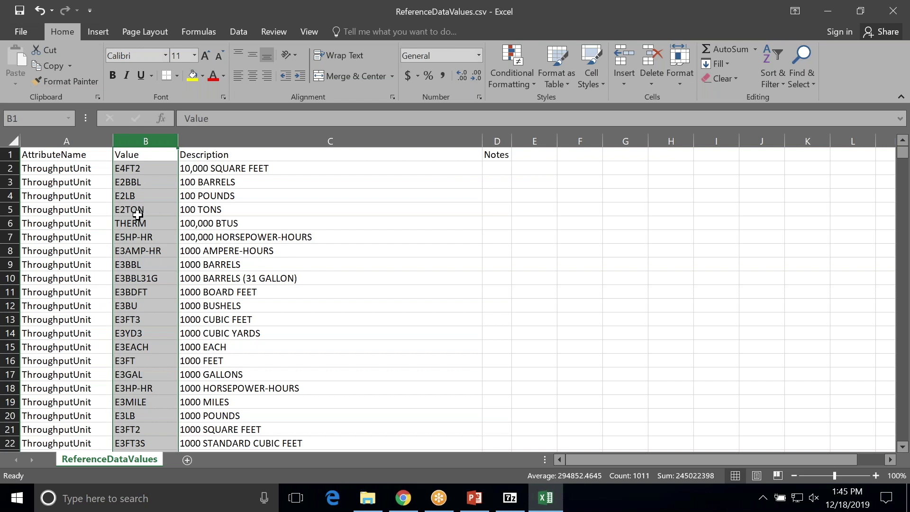
{"action": "left_click", "coordinate": [58, 250]}
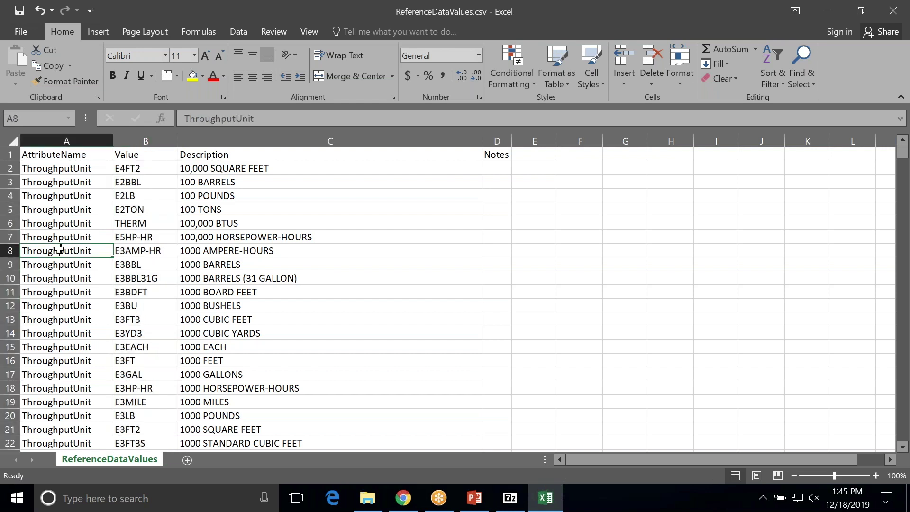
- Examine the reference codes listed for ThroughputType, ThroughputMaterial, CalculationMethod, EmissionFactorUnit and PollutantCode
{"action": "scroll", "coordinate": [57, 250], "scroll_direction": "down", "scroll_amount": 20}
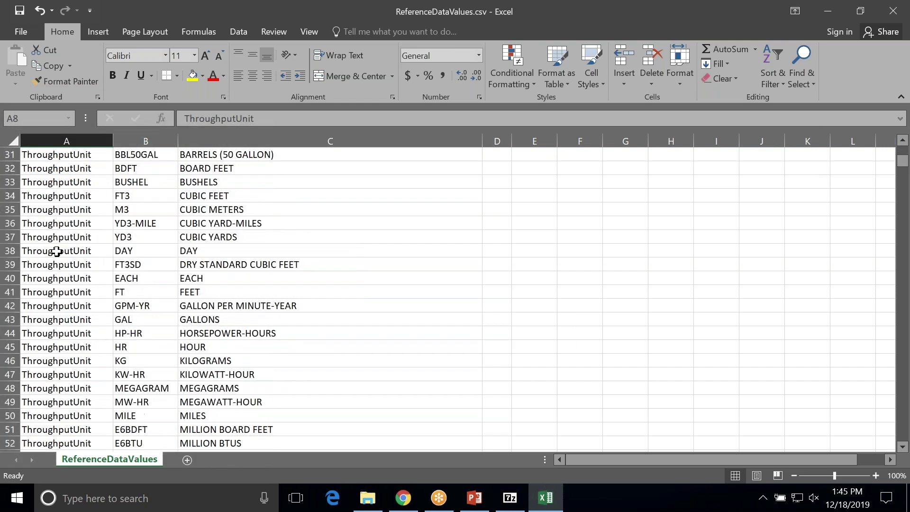
{"action": "left_click", "coordinate": [57, 193]}
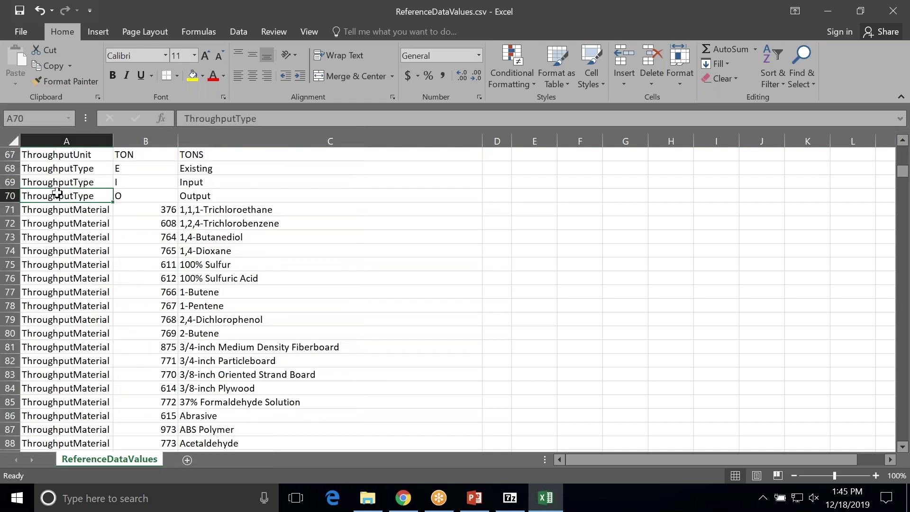
{"action": "left_click", "coordinate": [66, 303]}
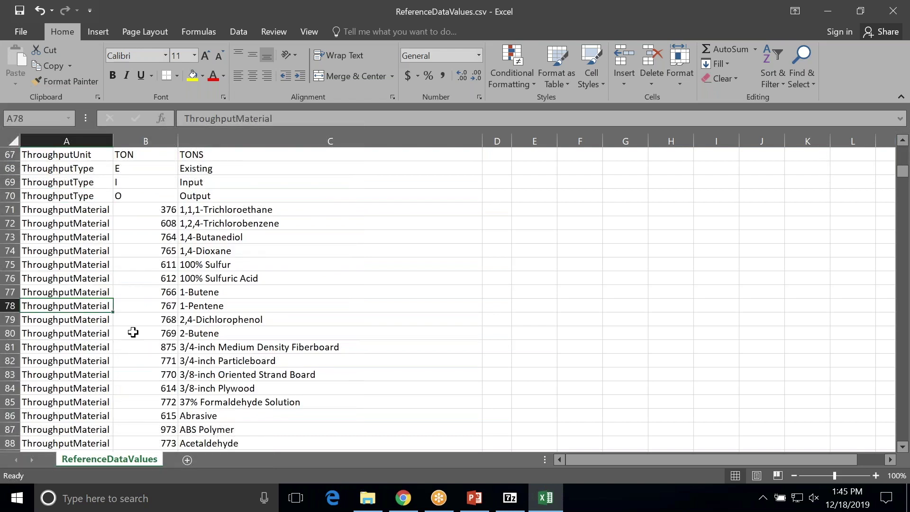
{"action": "scroll", "coordinate": [130, 332], "scroll_direction": "down", "scroll_amount": 1}
{"action": "scroll", "coordinate": [130, 331], "scroll_direction": "down", "scroll_amount": 20}
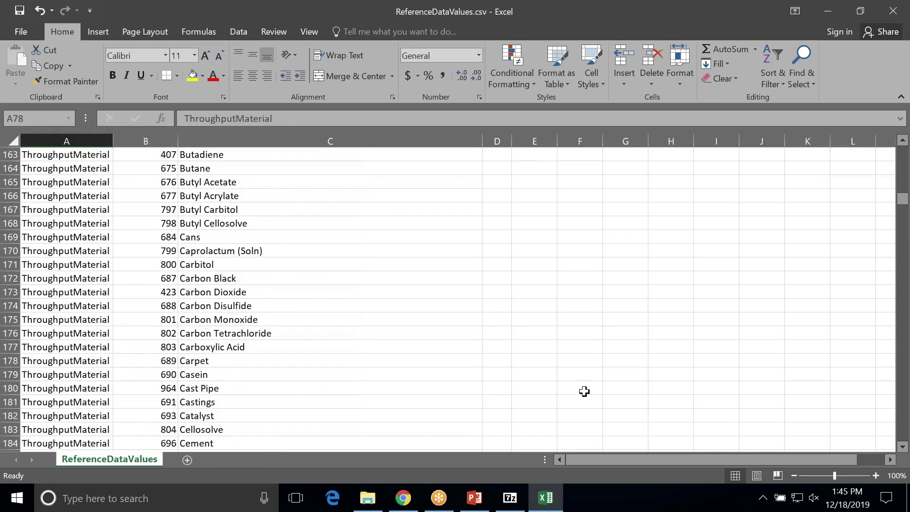
{"action": "scroll", "coordinate": [903, 389], "scroll_direction": "down", "scroll_amount": 20}
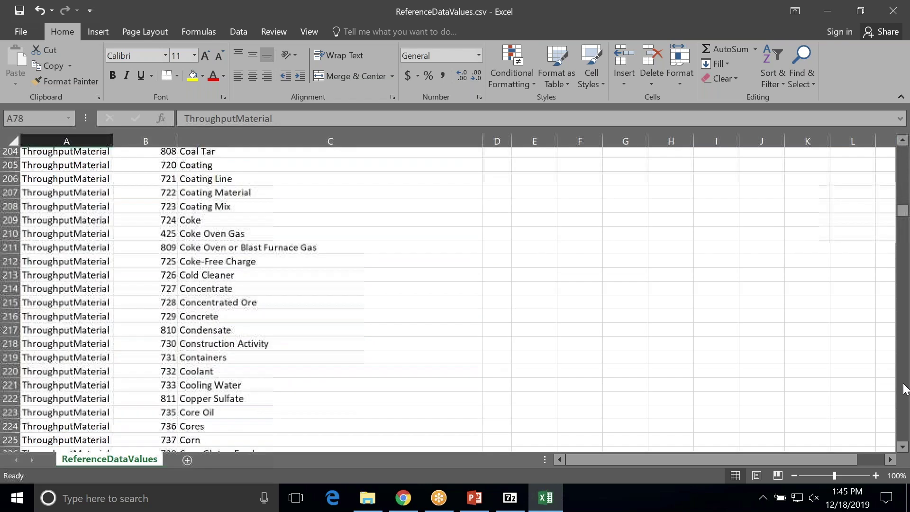
{"action": "scroll", "coordinate": [902, 388], "scroll_direction": "down", "scroll_amount": 20}
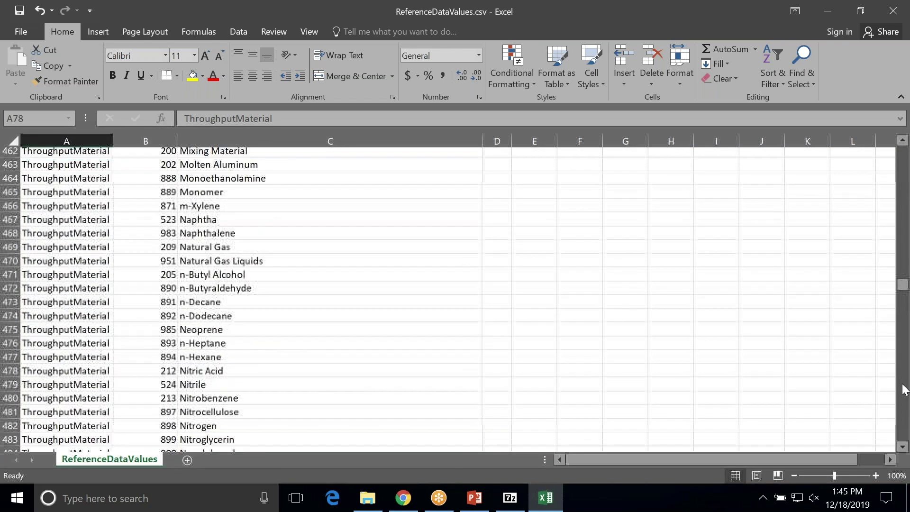
{"action": "scroll", "coordinate": [903, 388], "scroll_direction": "down", "scroll_amount": 20}
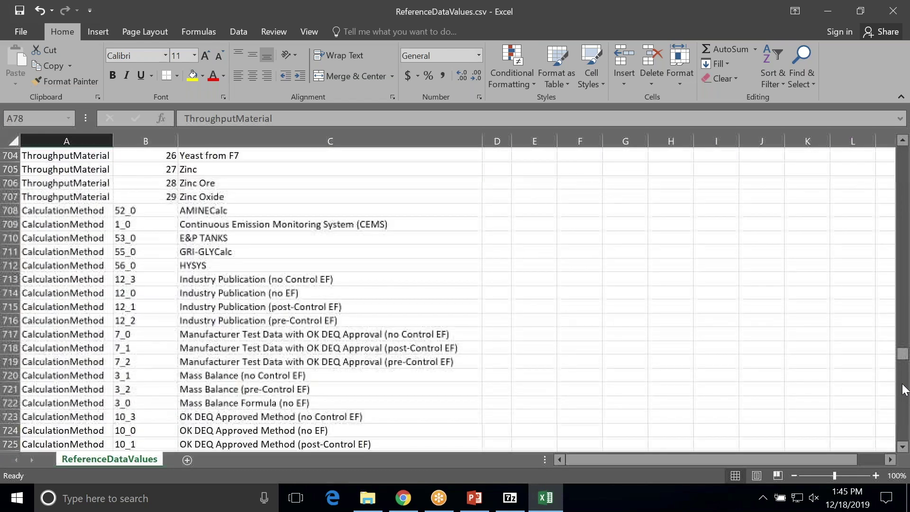
{"action": "scroll", "coordinate": [260, 278], "scroll_direction": "up", "scroll_amount": 4}
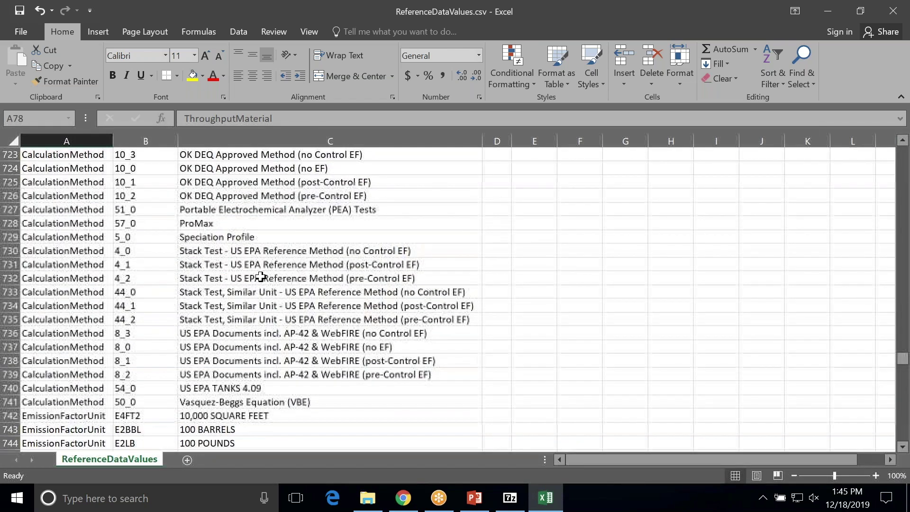
{"action": "scroll", "coordinate": [261, 277], "scroll_direction": "down", "scroll_amount": 5}
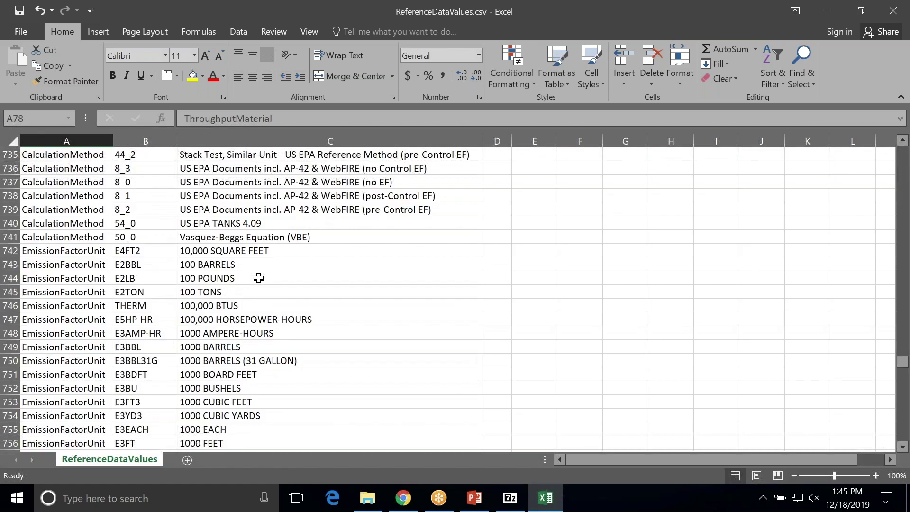
{"action": "scroll", "coordinate": [258, 278], "scroll_direction": "down", "scroll_amount": 20}
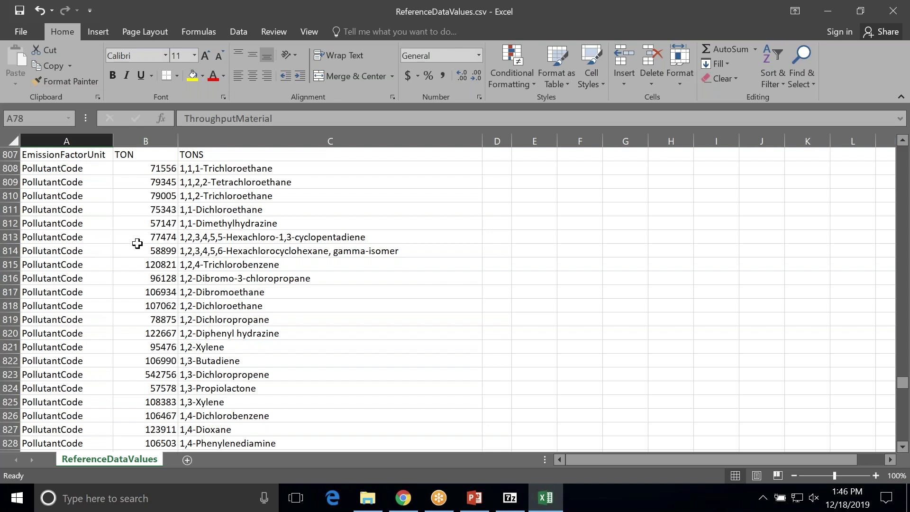
- Close ReferenceDataValues.csv and open ReferenceThroughputValues.csv from the template archive
{"action": "left_click", "coordinate": [893, 10]}
{"action": "left_click", "coordinate": [455, 264]}
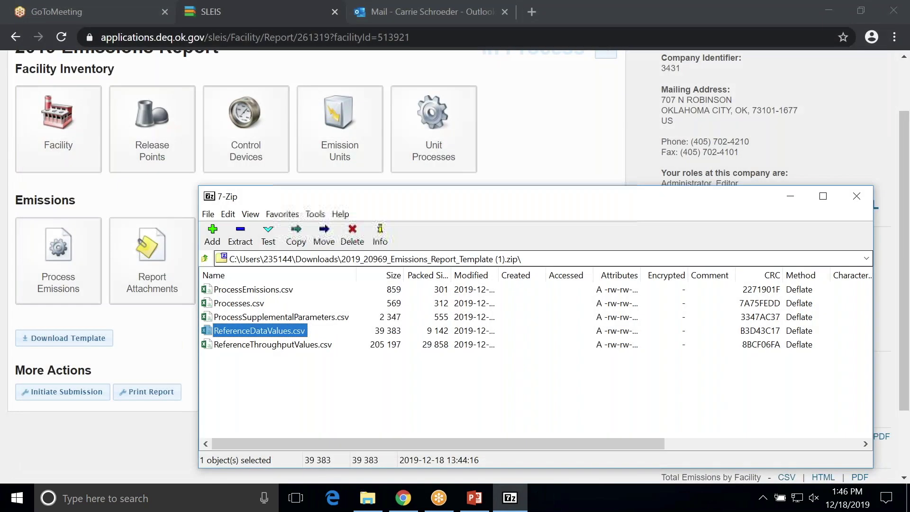
{"action": "left_click", "coordinate": [261, 345]}
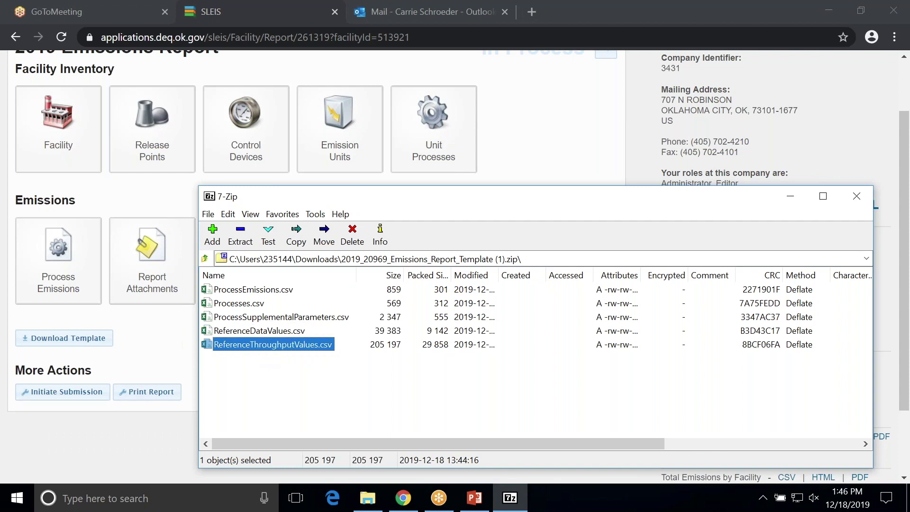
{"action": "double_click", "coordinate": [261, 345]}
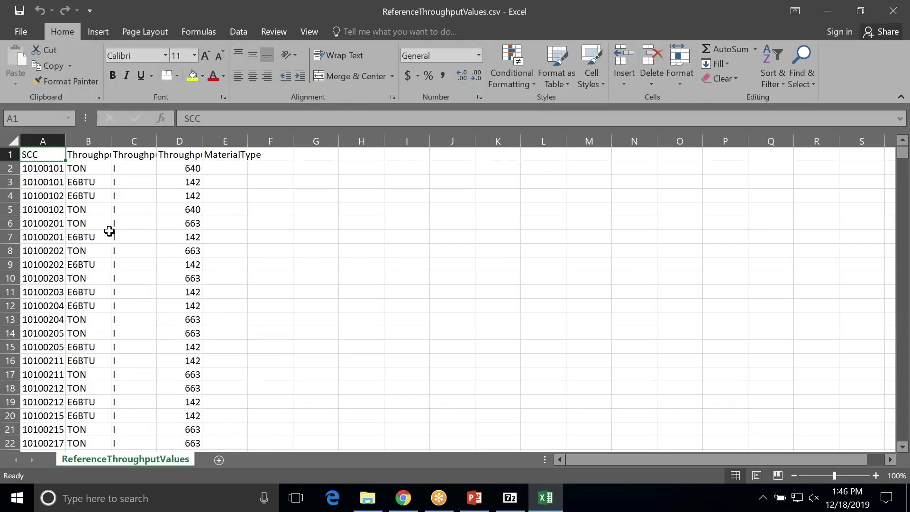
- Autofit the width of all columns in the ReferenceThroughputValues sheet
{"action": "left_click", "coordinate": [10, 169]}
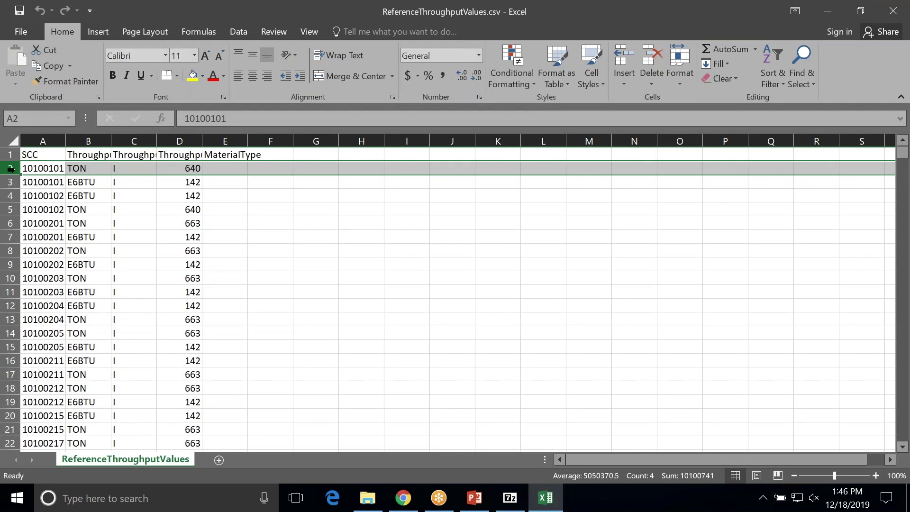
{"action": "left_click", "coordinate": [13, 140]}
{"action": "left_click", "coordinate": [678, 77]}
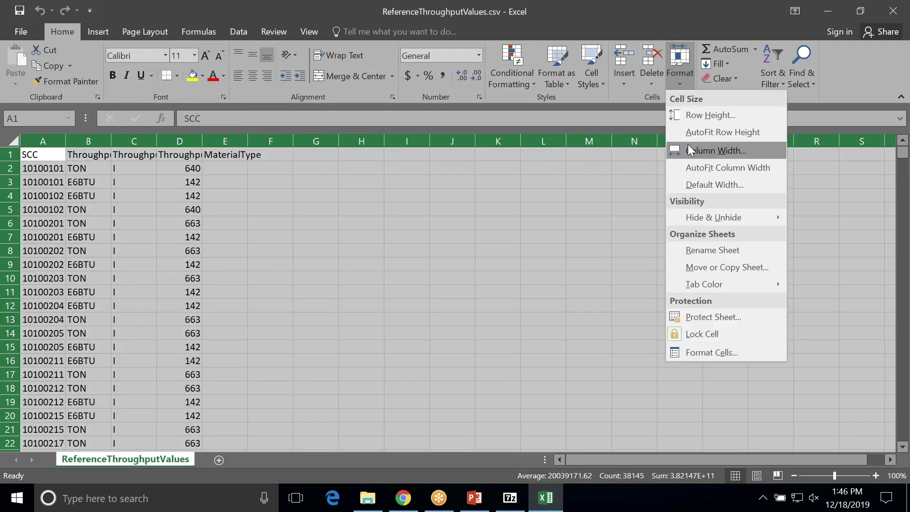
{"action": "left_click", "coordinate": [690, 161]}
- Examine the ThroughputUnit, ThroughputType and ThroughputMaterial combinations listed for SCC 10100101 in rows 2 and 3
{"action": "left_click", "coordinate": [130, 169]}
{"action": "left_click", "coordinate": [196, 166]}
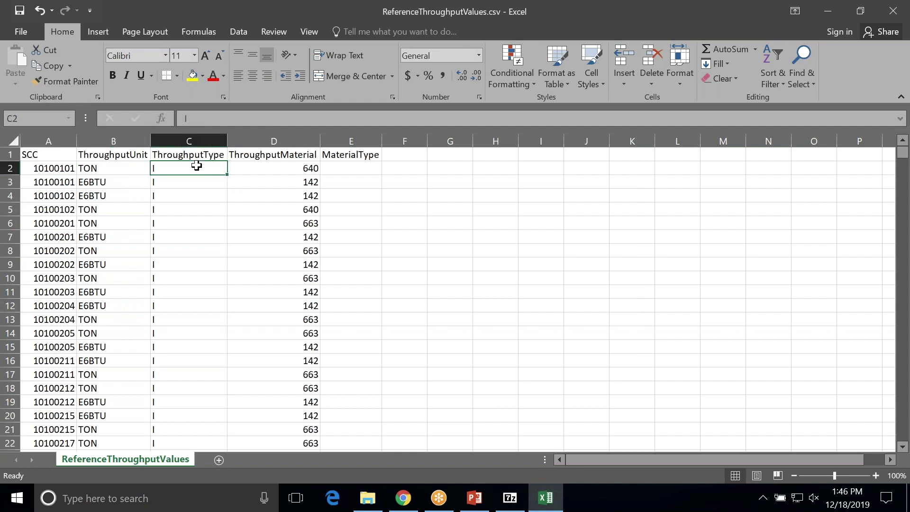
{"action": "left_click", "coordinate": [268, 169]}
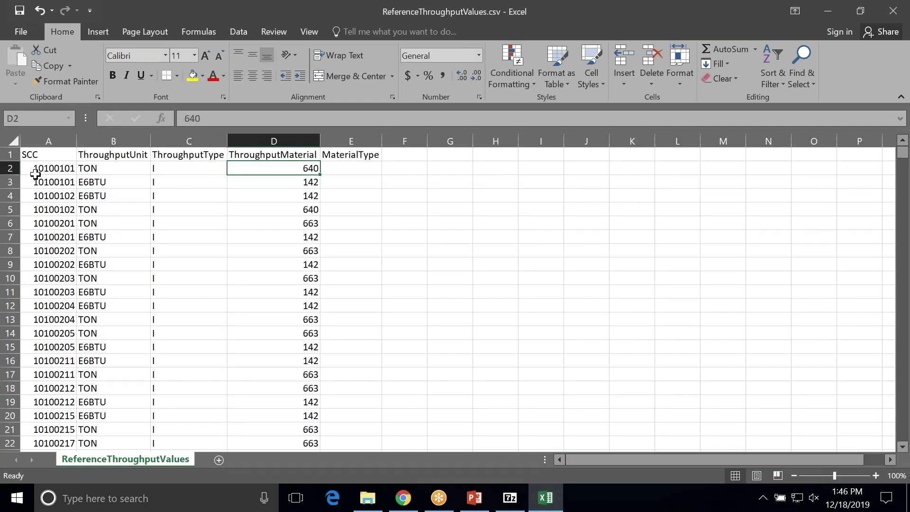
{"action": "left_click_drag", "start_coordinate": [11, 168], "coordinate": [10, 183]}
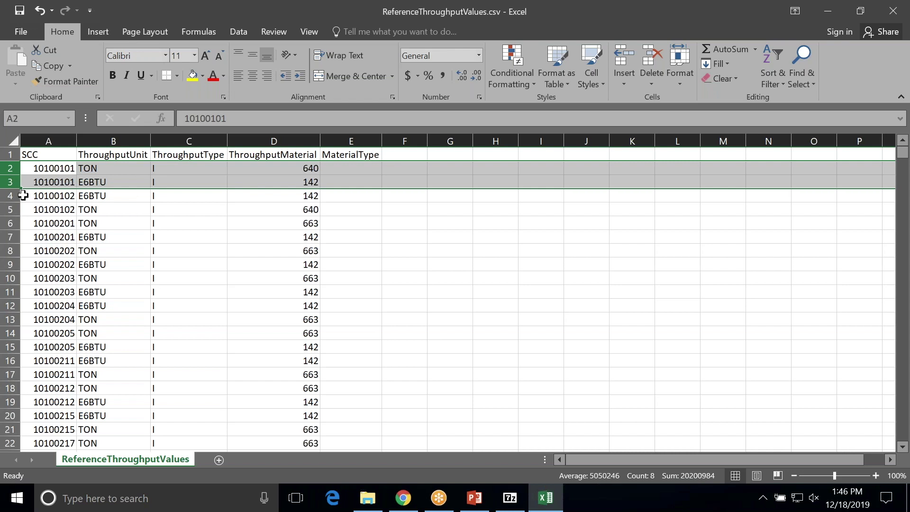
{"action": "left_click", "coordinate": [10, 168]}
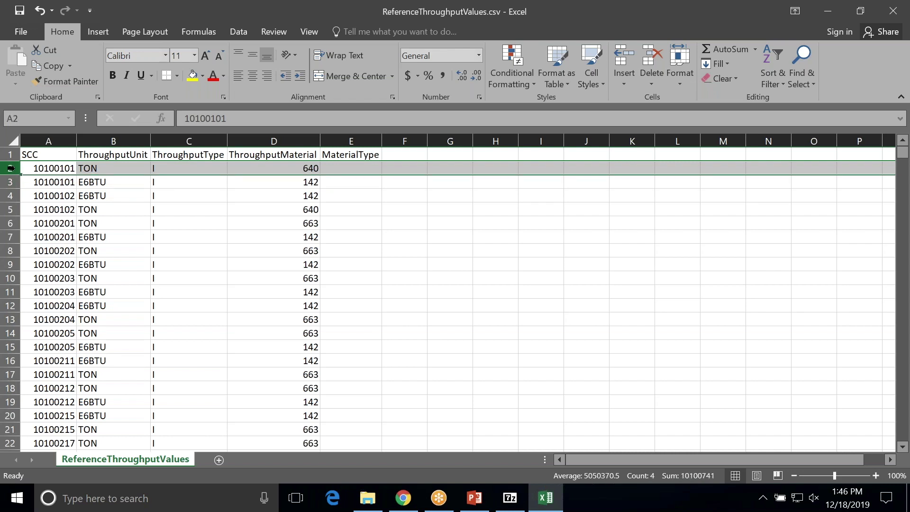
{"action": "left_click_drag", "start_coordinate": [10, 168], "coordinate": [51, 177]}
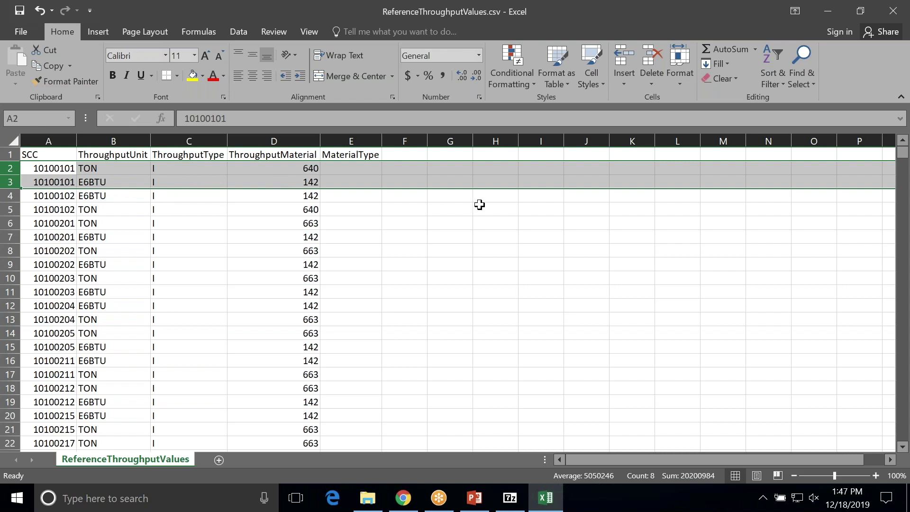
- Close ReferenceThroughputValues.csv without saving and open Processes.csv from the template archive
{"action": "left_click", "coordinate": [893, 16]}
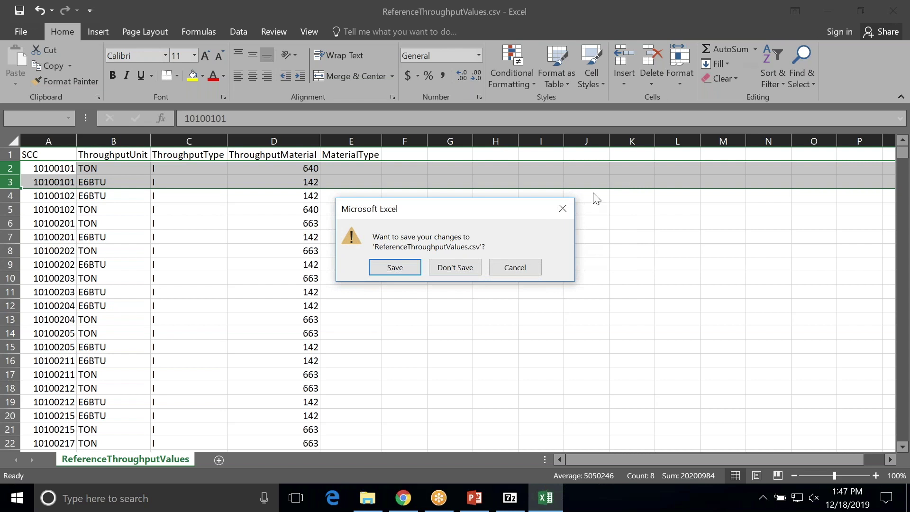
{"action": "left_click", "coordinate": [469, 269]}
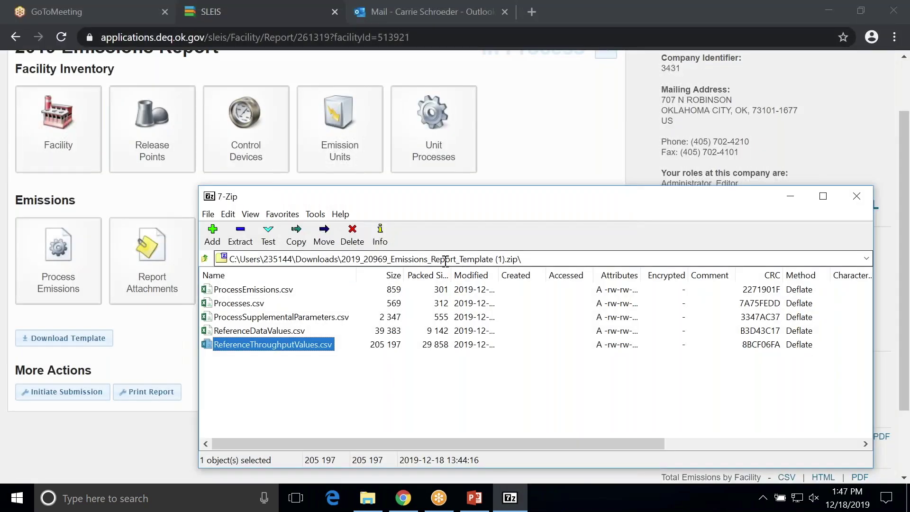
{"action": "left_click", "coordinate": [225, 318]}
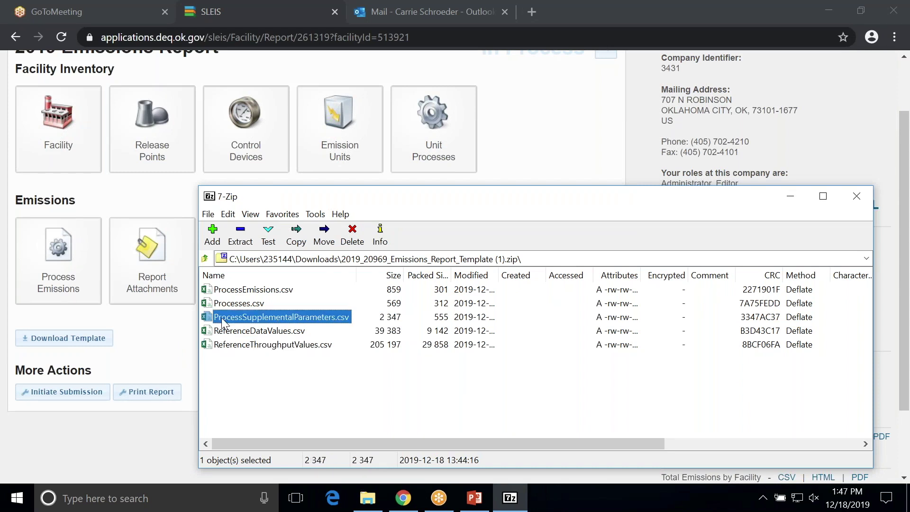
{"action": "left_click", "coordinate": [230, 306]}
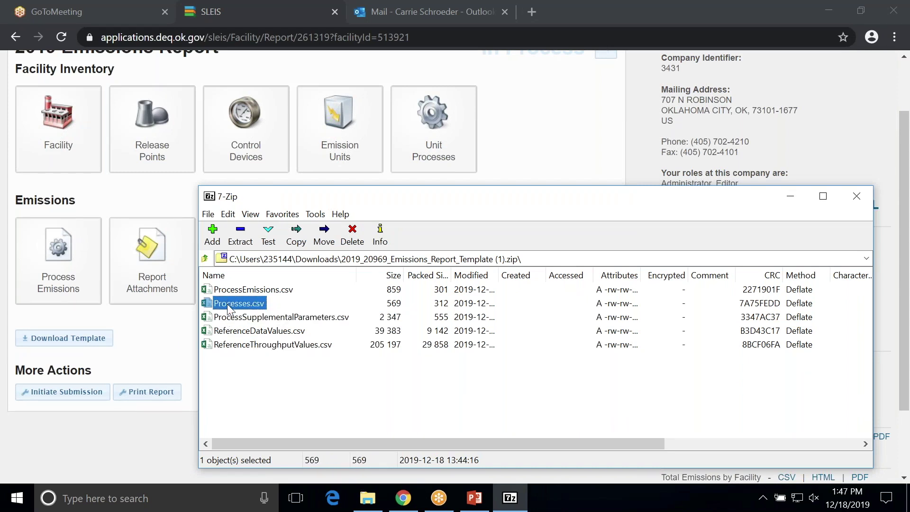
{"action": "left_click", "coordinate": [226, 319]}
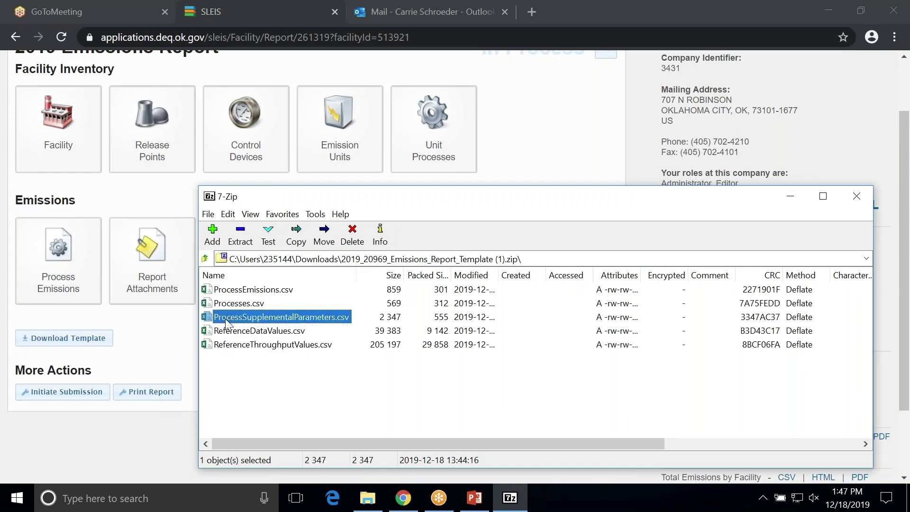
{"action": "left_click", "coordinate": [232, 294]}
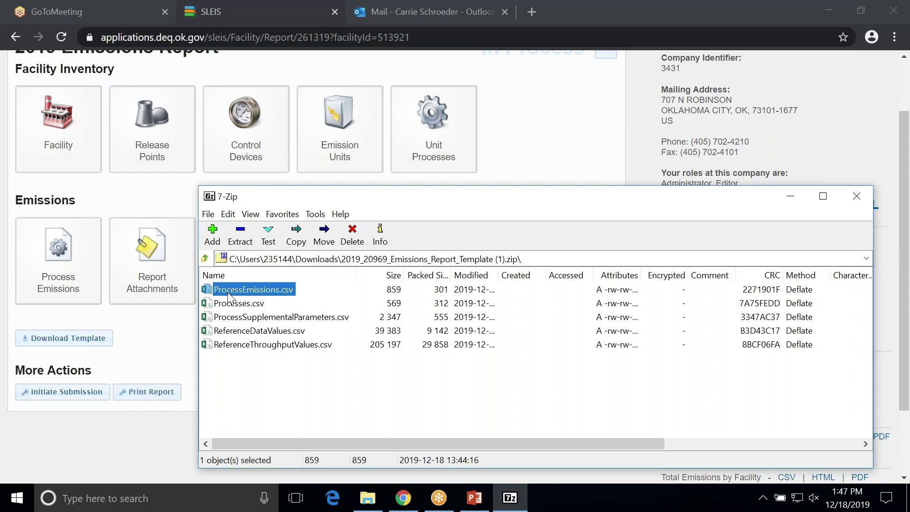
{"action": "left_click", "coordinate": [229, 307]}
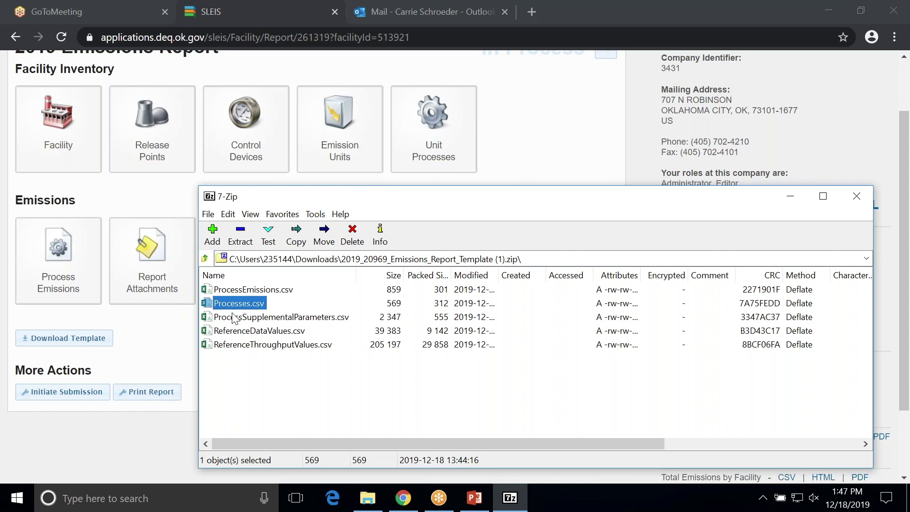
{"action": "left_click", "coordinate": [234, 319]}
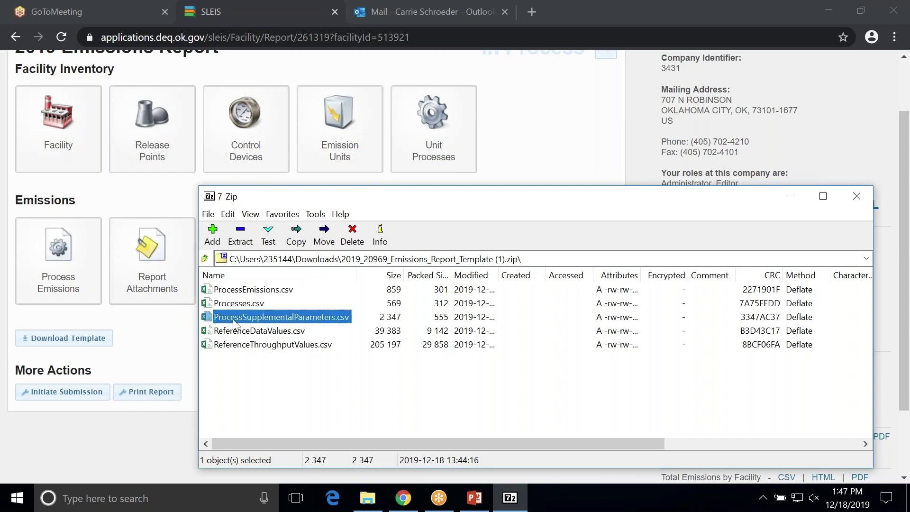
{"action": "left_click", "coordinate": [233, 291]}
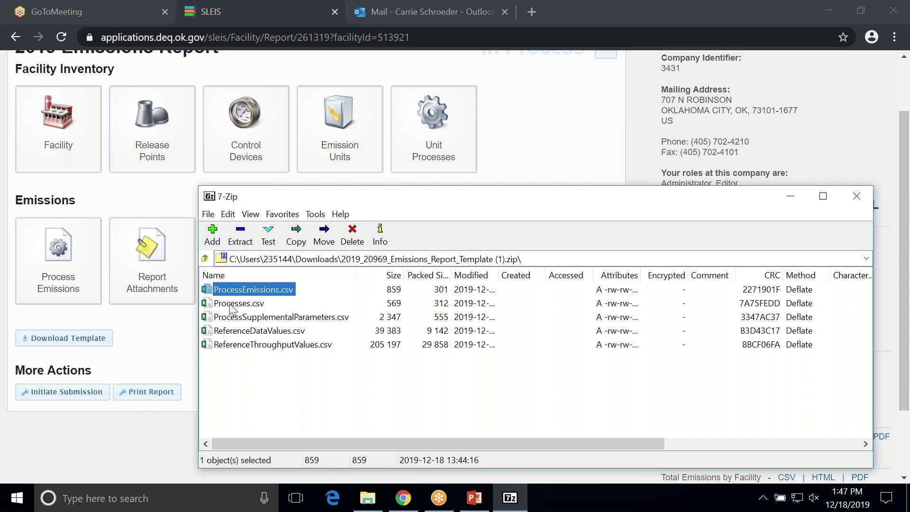
{"action": "left_click", "coordinate": [231, 306]}
{"action": "double_click", "coordinate": [231, 305]}
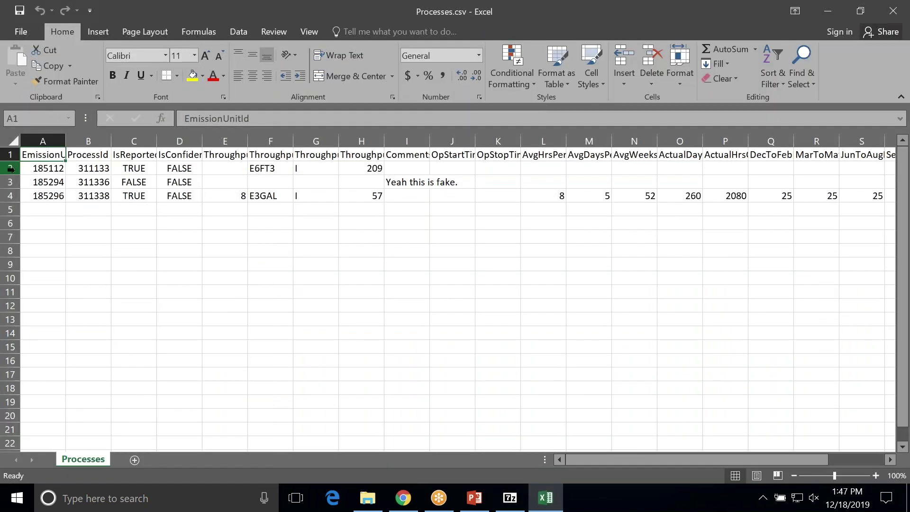
- Examine the three process rows in the Processes sheet, comparing their operating data and IsReported values
{"action": "left_click_drag", "start_coordinate": [10, 168], "coordinate": [12, 190]}
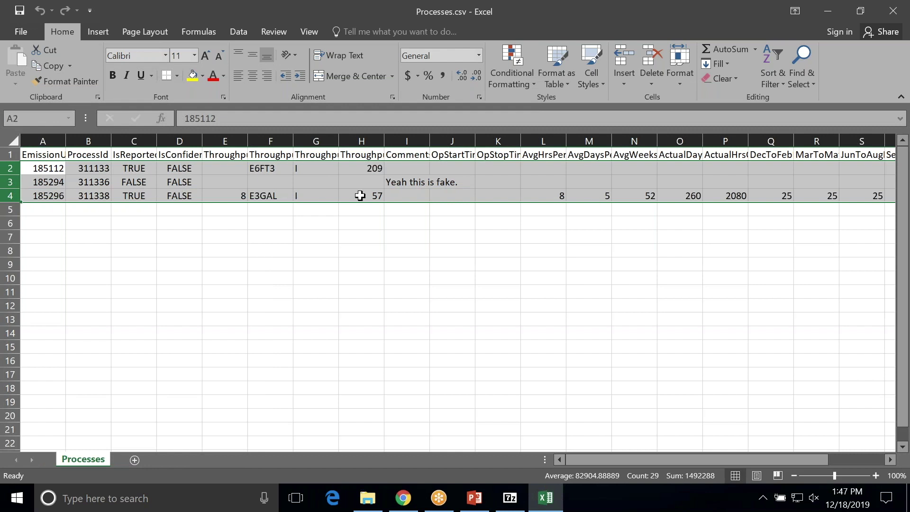
{"action": "left_click", "coordinate": [581, 194]}
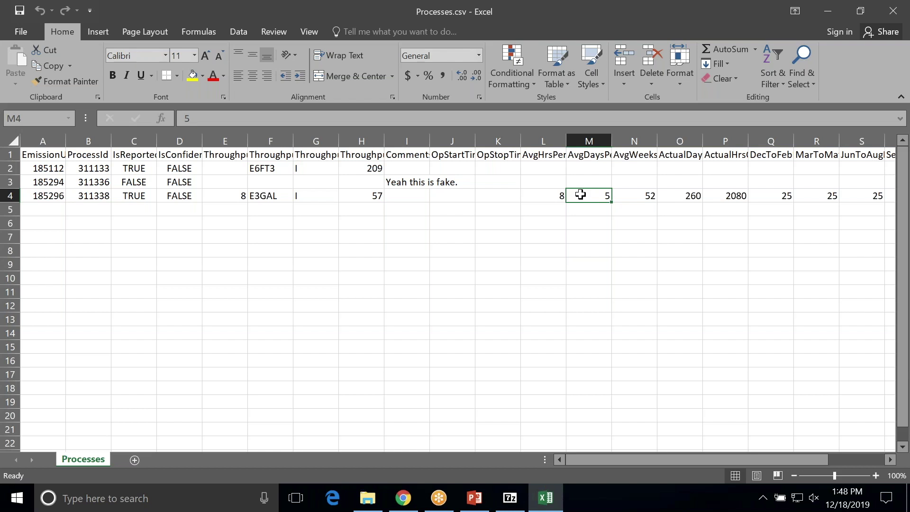
{"action": "left_click", "coordinate": [10, 169]}
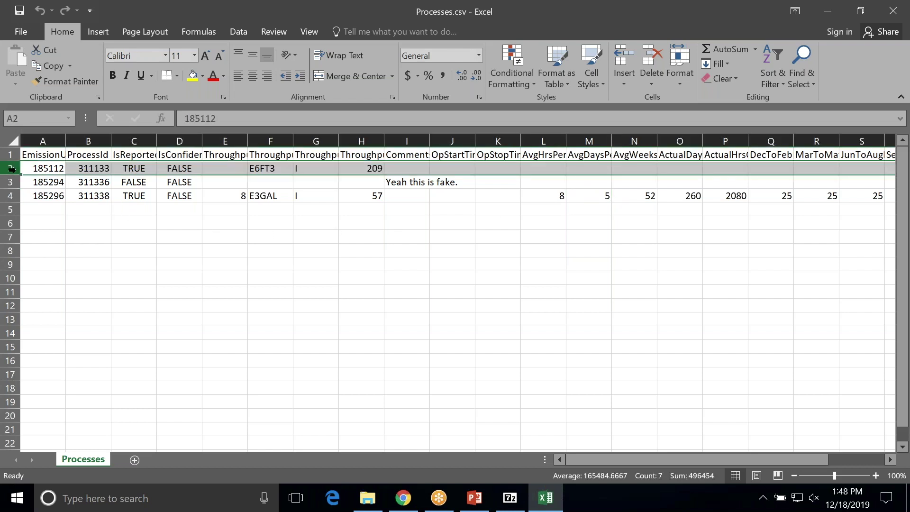
{"action": "left_click", "coordinate": [136, 183]}
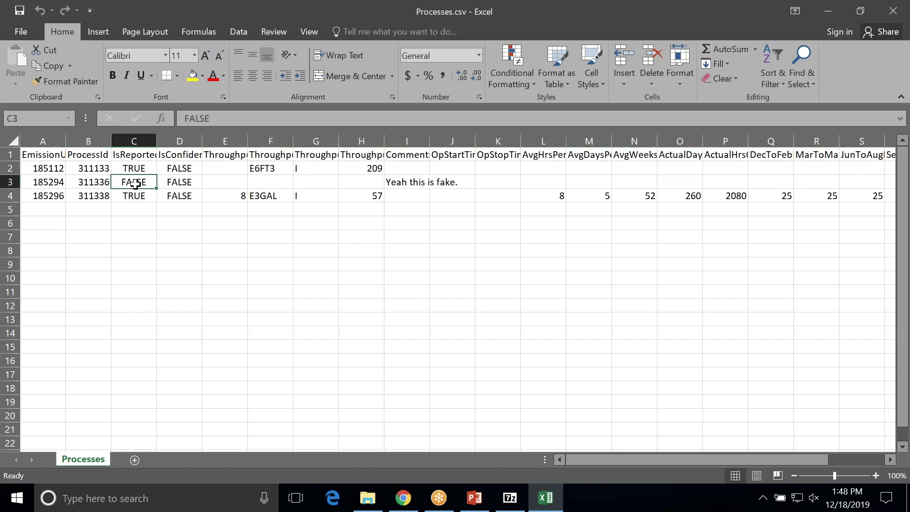
{"action": "left_click", "coordinate": [135, 196]}
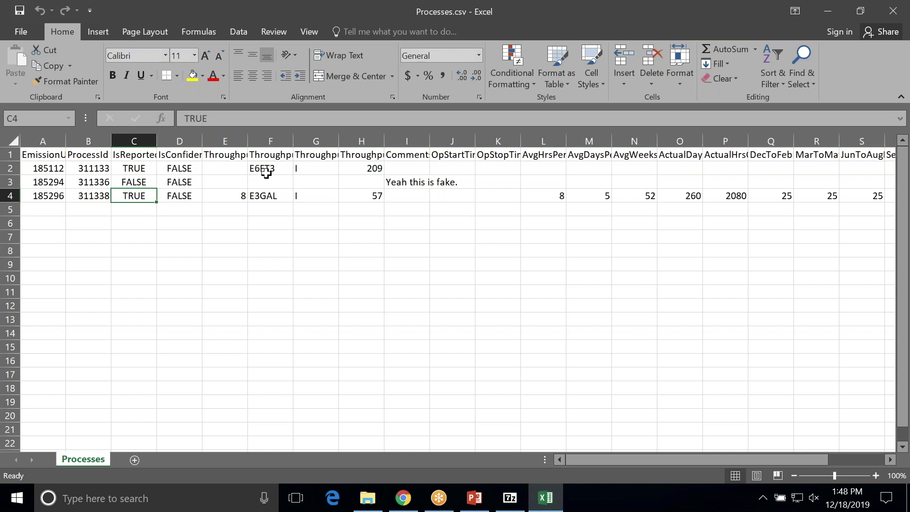
- Autofit the width of all columns in the Processes sheet
{"action": "left_click", "coordinate": [14, 141]}
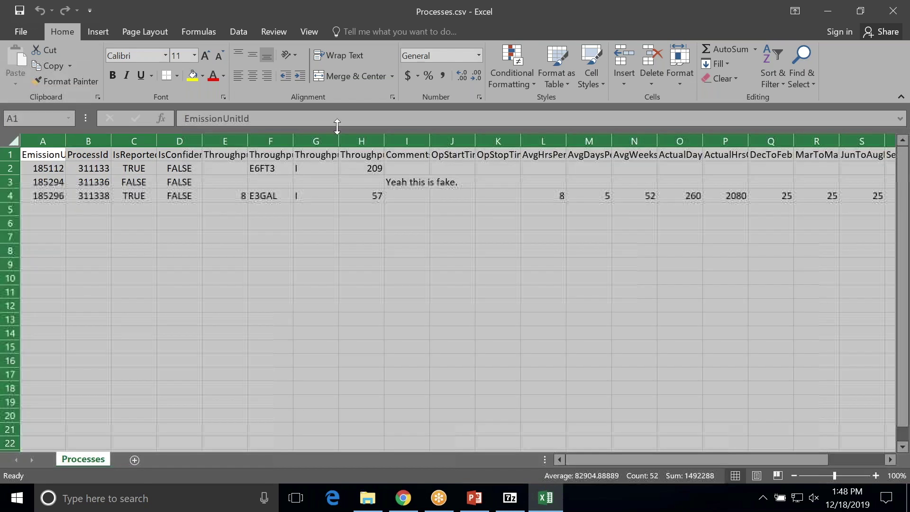
{"action": "left_click", "coordinate": [680, 74]}
{"action": "left_click", "coordinate": [710, 167]}
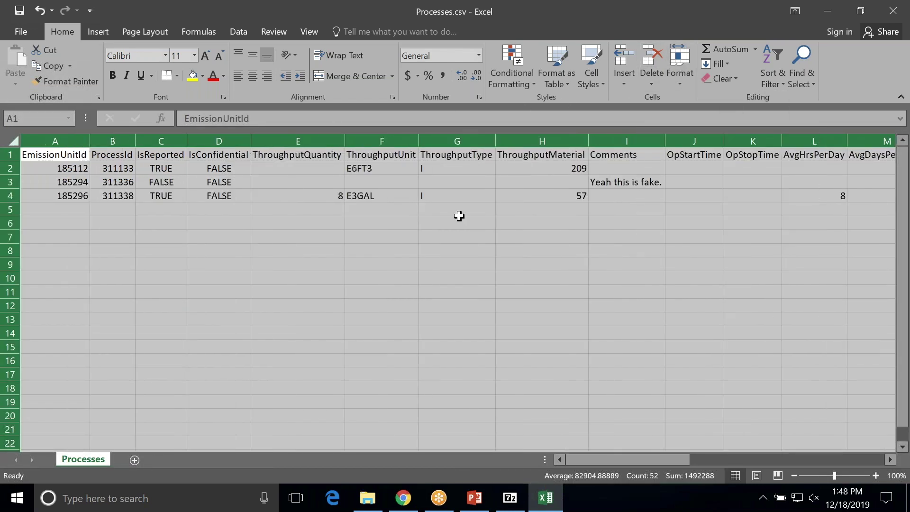
- Examine the EmissionUnitId and ProcessId columns and the identifiers of the first process in row 2
{"action": "left_click", "coordinate": [67, 142]}
{"action": "left_click_drag", "start_coordinate": [67, 143], "coordinate": [113, 143]}
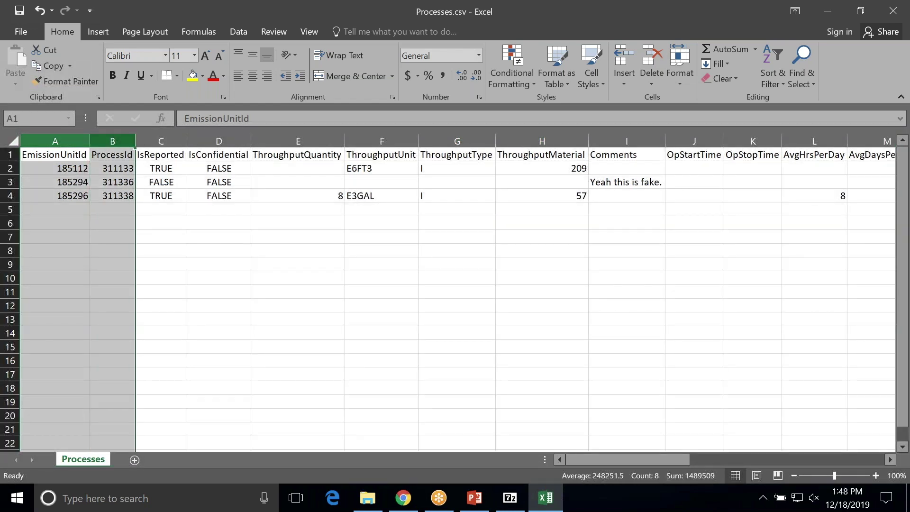
{"action": "left_click_drag", "start_coordinate": [113, 143], "coordinate": [78, 168]}
{"action": "left_click", "coordinate": [78, 168]}
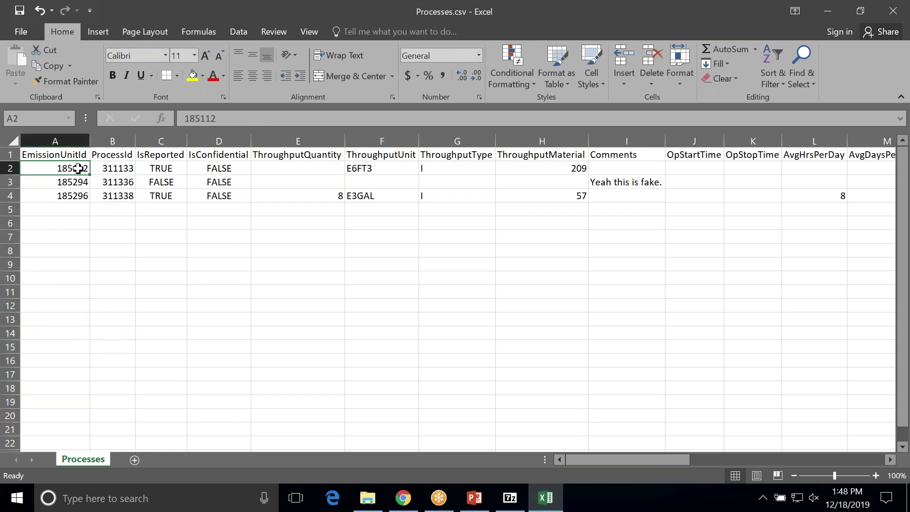
{"action": "left_click", "coordinate": [111, 169]}
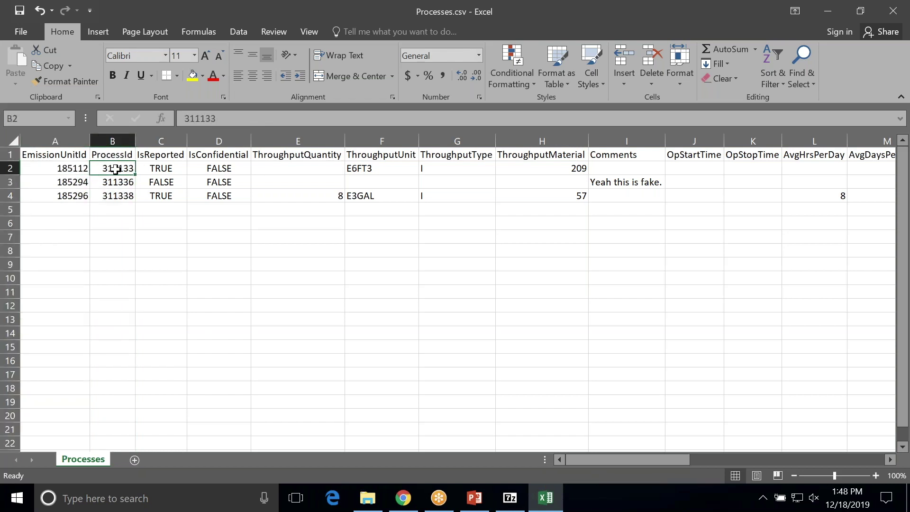
- Review the IsReported, IsConfidential, OpStartTime and OpStopTime columns of the Processes sheet
{"action": "left_click", "coordinate": [171, 141]}
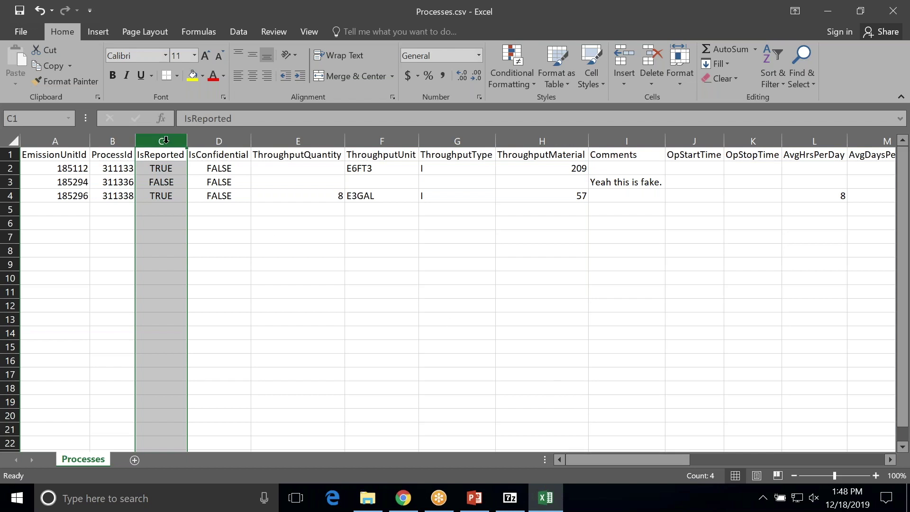
{"action": "left_click", "coordinate": [219, 141]}
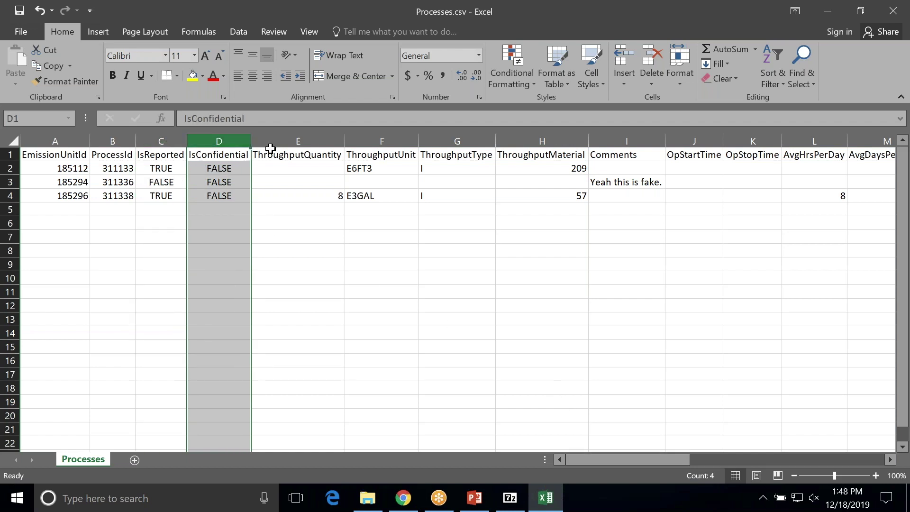
{"action": "left_click", "coordinate": [699, 141], "text": "ctrl"}
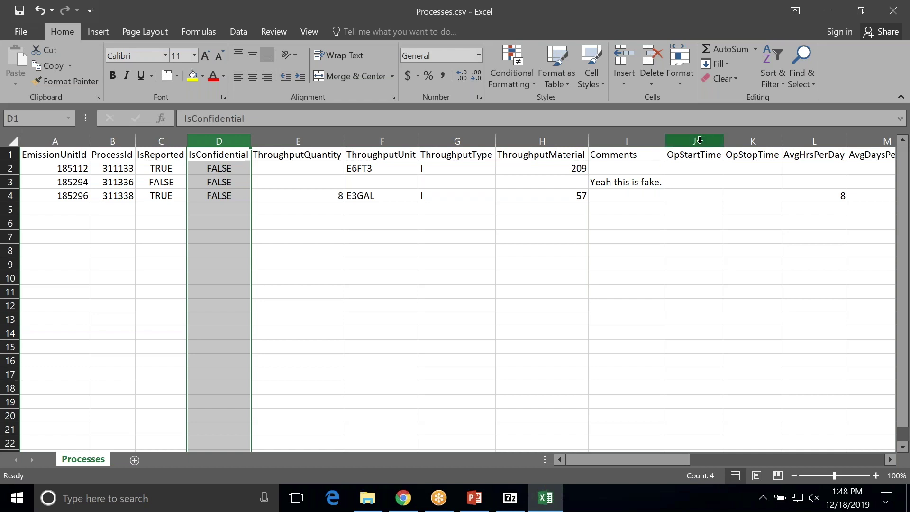
{"action": "left_click", "coordinate": [744, 141]}
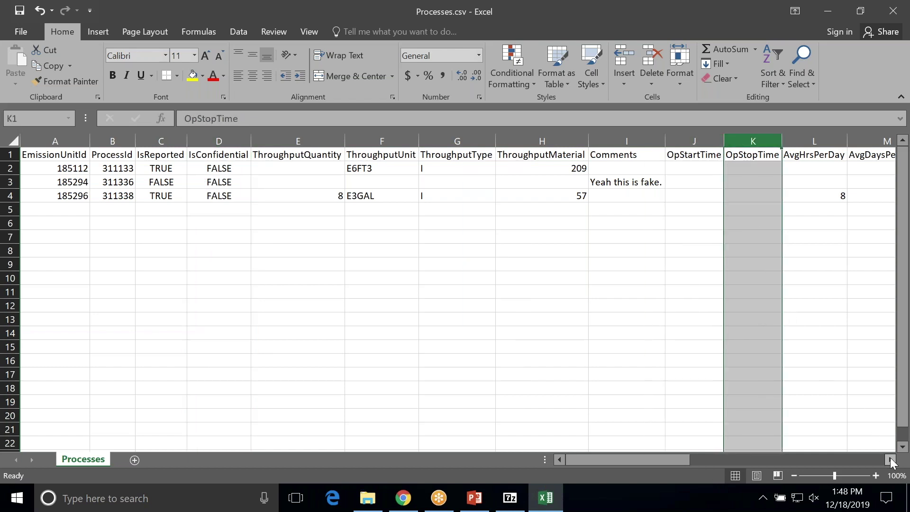
- Examine the ActualDaysPerPeriod column and compare its row 4 value with ActualHrsOperation
{"action": "left_click_drag", "start_coordinate": [890, 461], "coordinate": [891, 460]}
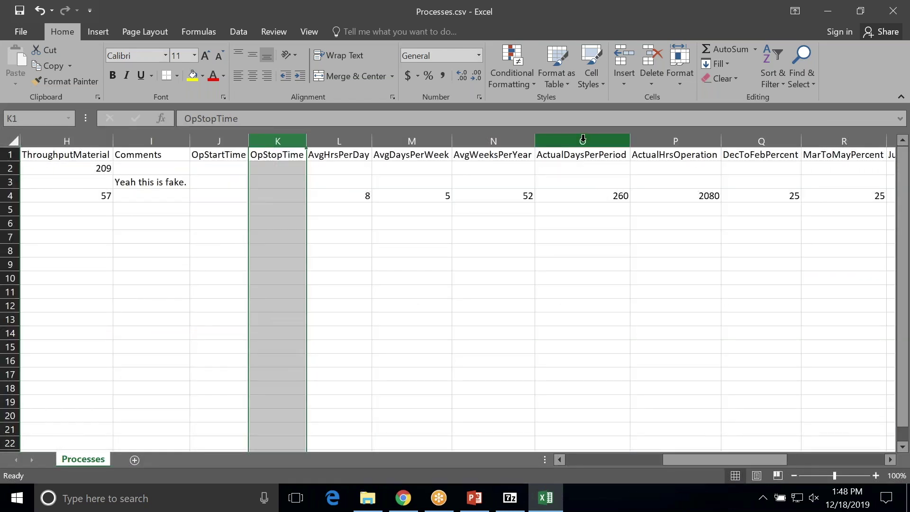
{"action": "left_click", "coordinate": [585, 138]}
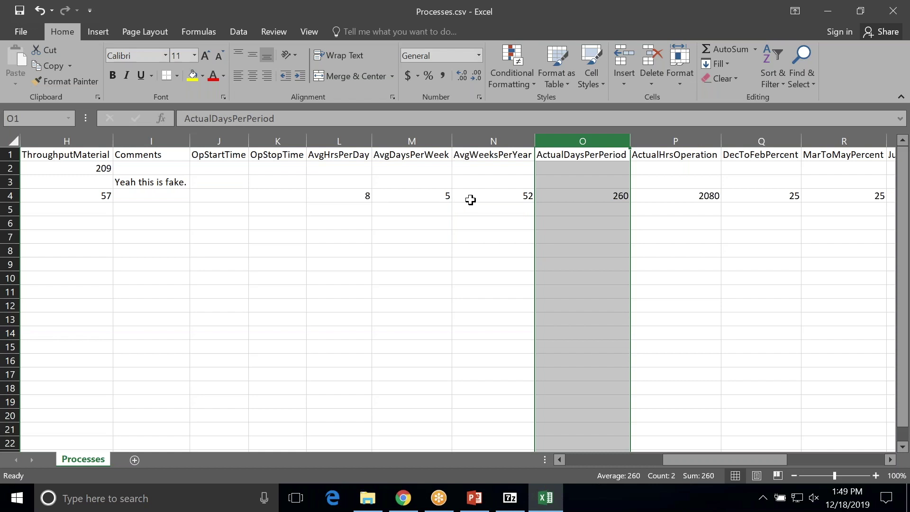
{"action": "left_click", "coordinate": [666, 199]}
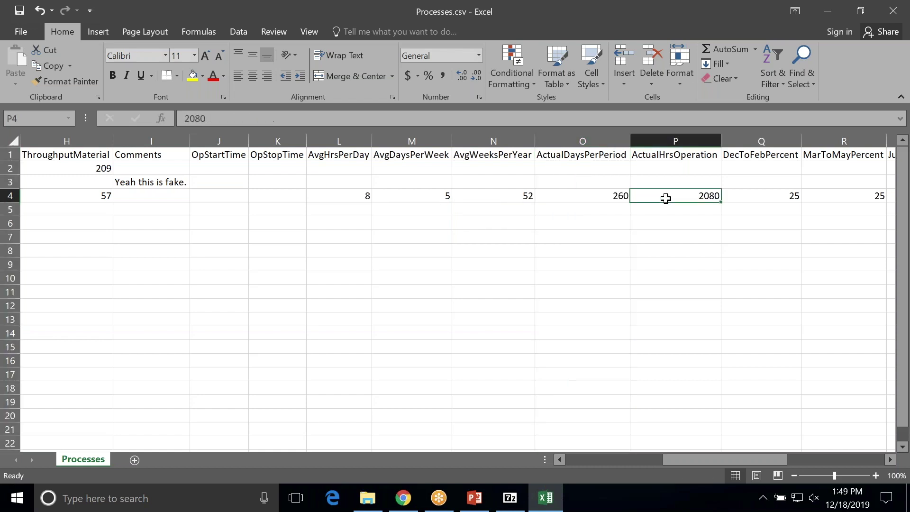
{"action": "left_click", "coordinate": [601, 196]}
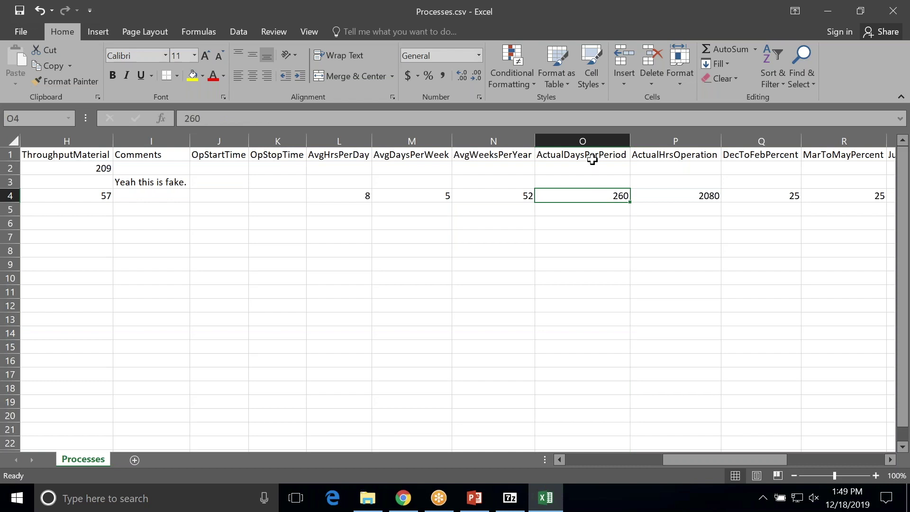
{"action": "left_click", "coordinate": [583, 139]}
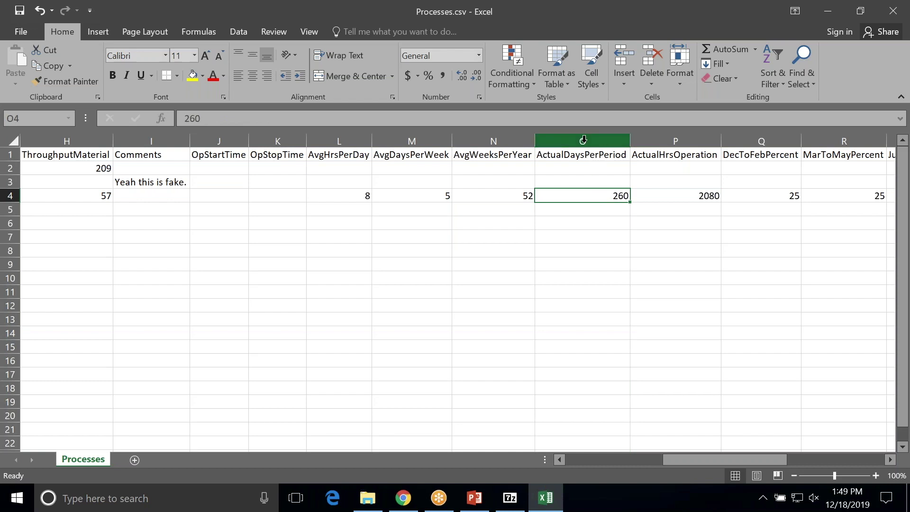
{"action": "left_click", "coordinate": [583, 139]}
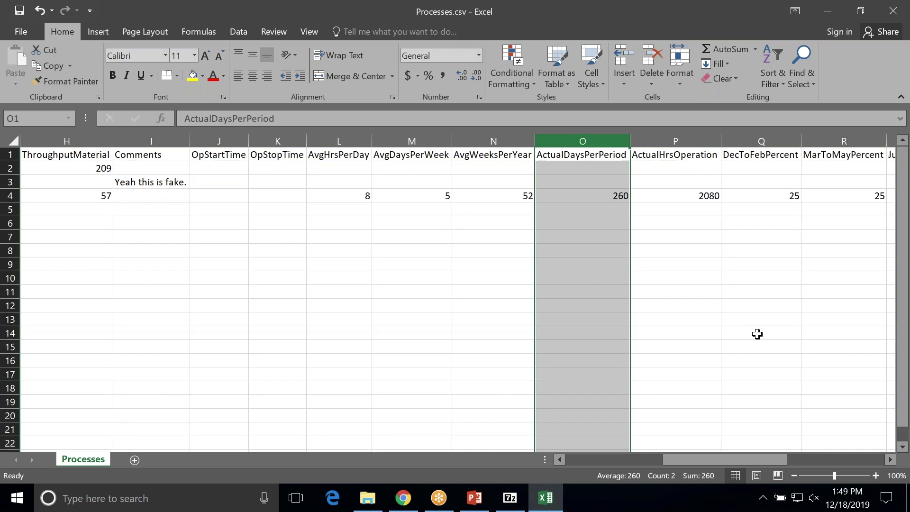
- Review the TotalOzoneSeasonDays, TotalSummerSeasonDays and TotalCOSeasonDays columns of the Processes sheet
{"action": "left_click", "coordinate": [890, 460]}
{"action": "left_click_drag", "start_coordinate": [889, 459], "coordinate": [890, 460]}
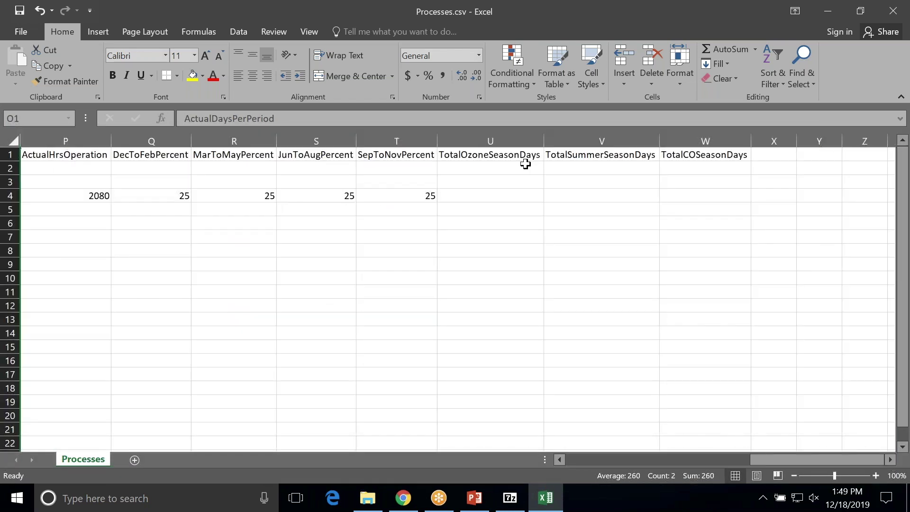
{"action": "left_click", "coordinate": [511, 140]}
{"action": "left_click", "coordinate": [587, 140]}
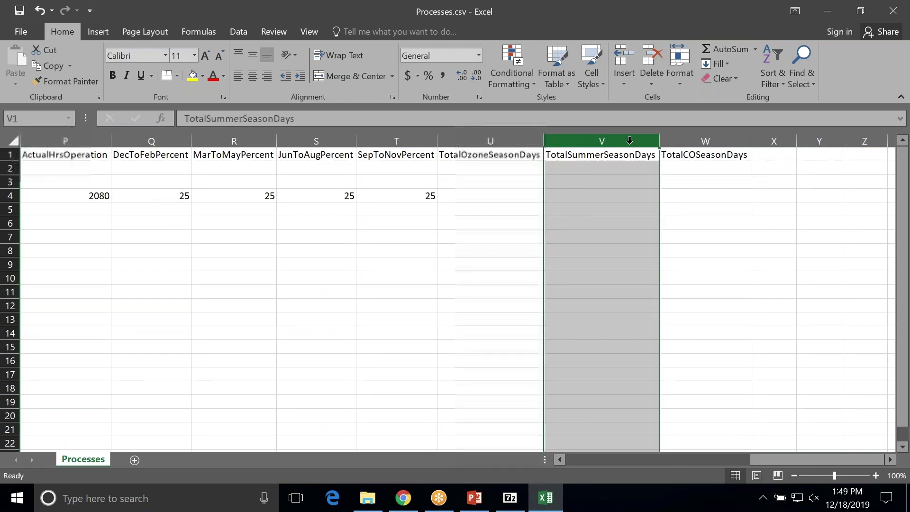
{"action": "left_click", "coordinate": [685, 139]}
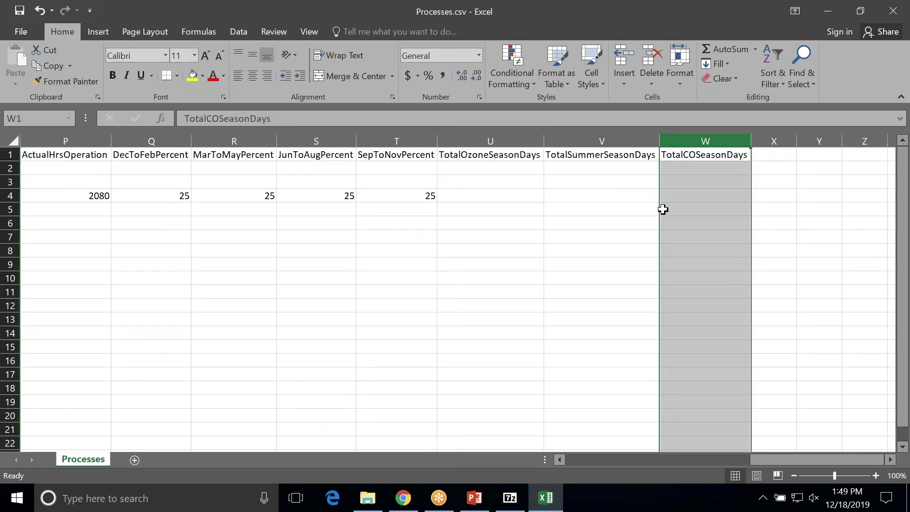
{"action": "left_click_drag", "start_coordinate": [528, 138], "coordinate": [683, 141]}
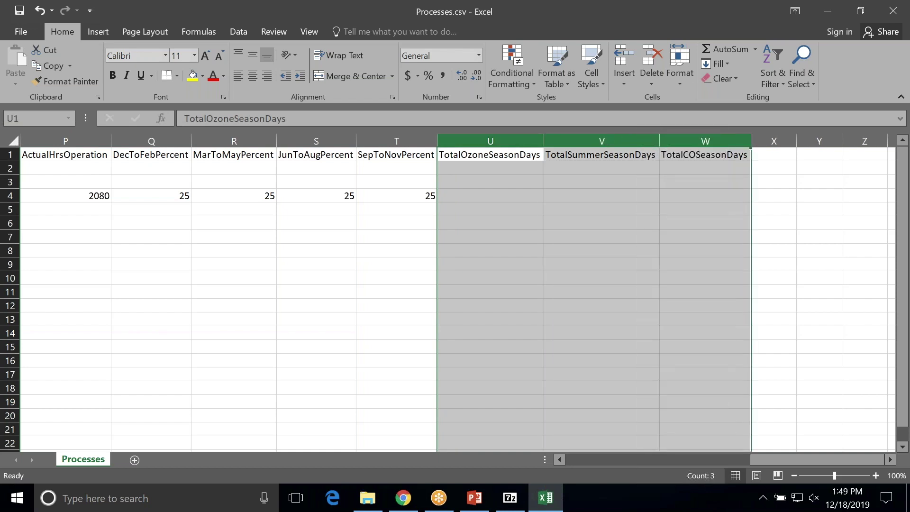
- Return to the first columns of the Processes sheet and close Processes.csv without saving changes
{"action": "left_click", "coordinate": [600, 459]}
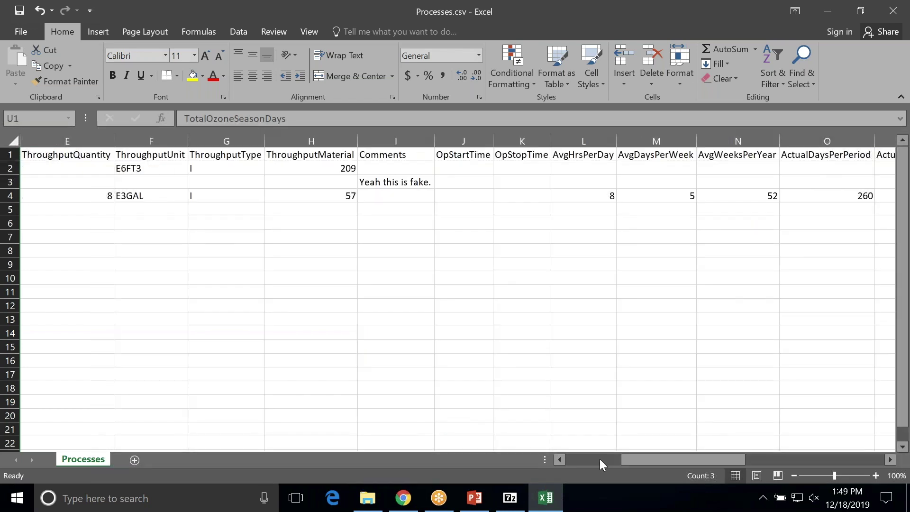
{"action": "left_click", "coordinate": [368, 197]}
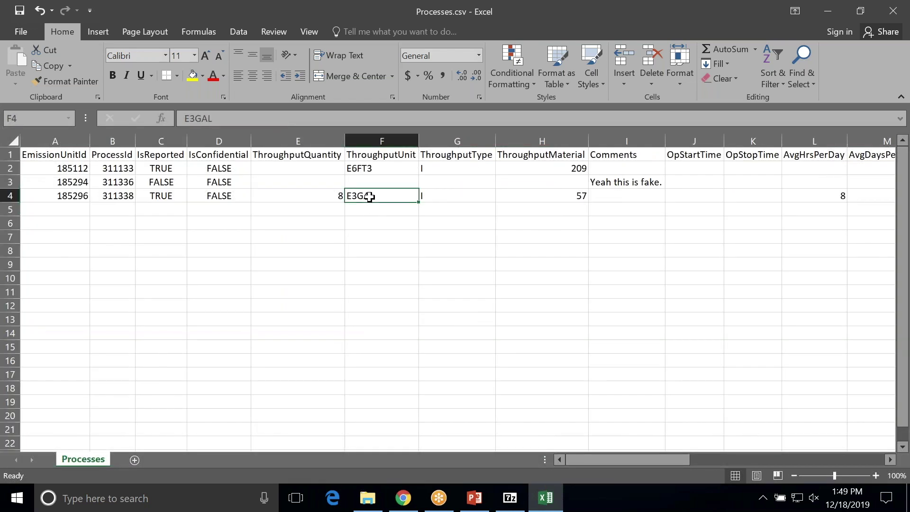
{"action": "mouse_move", "coordinate": [598, 457]}
{"action": "left_mouse_down"}
{"action": "mouse_move", "coordinate": [647, 464]}
{"action": "mouse_move", "coordinate": [597, 458]}
{"action": "left_mouse_up"}
{"action": "left_click", "coordinate": [58, 169]}
{"action": "left_click", "coordinate": [893, 12]}
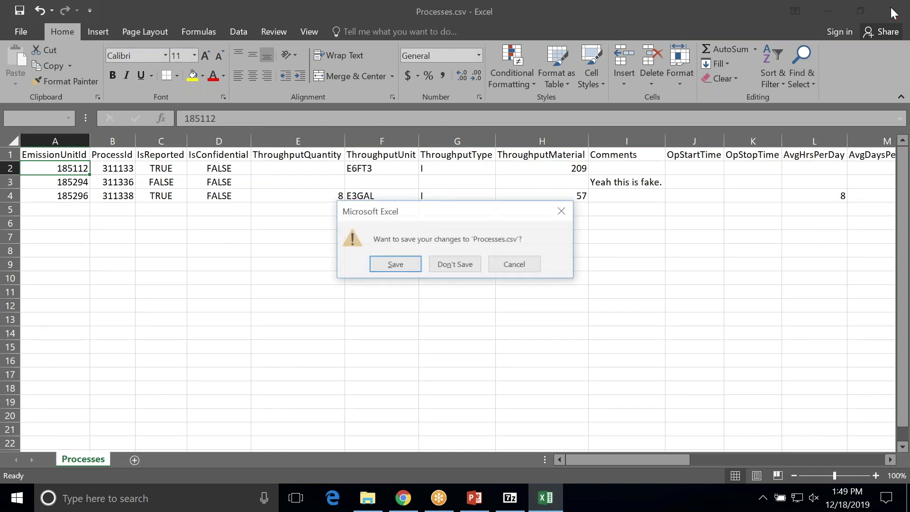
{"action": "left_click", "coordinate": [455, 264]}
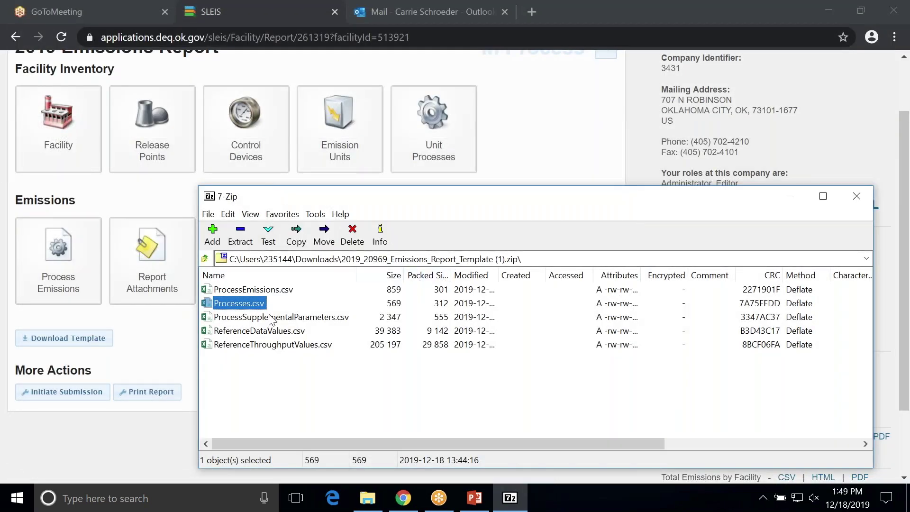
- Open ProcessSupplementalParameters.csv from the template archive and autofit the width of all its columns
{"action": "double_click", "coordinate": [232, 318]}
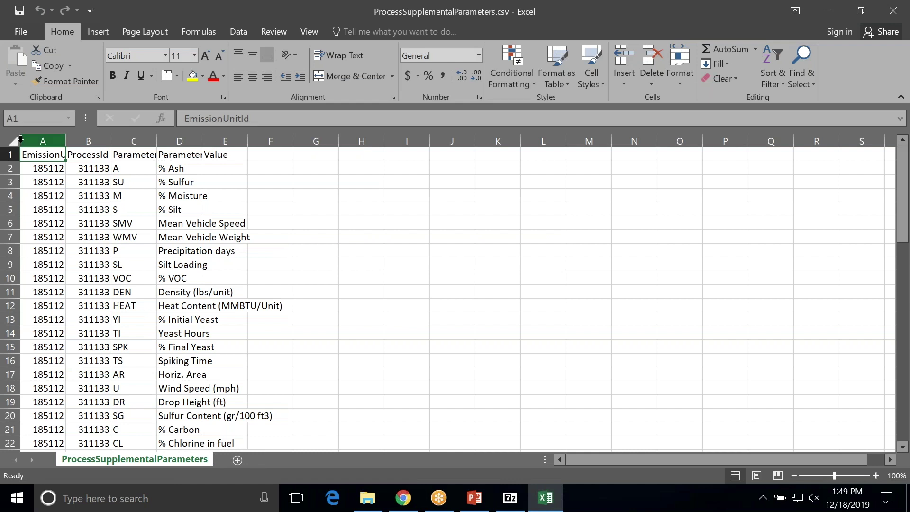
{"action": "left_click", "coordinate": [20, 139]}
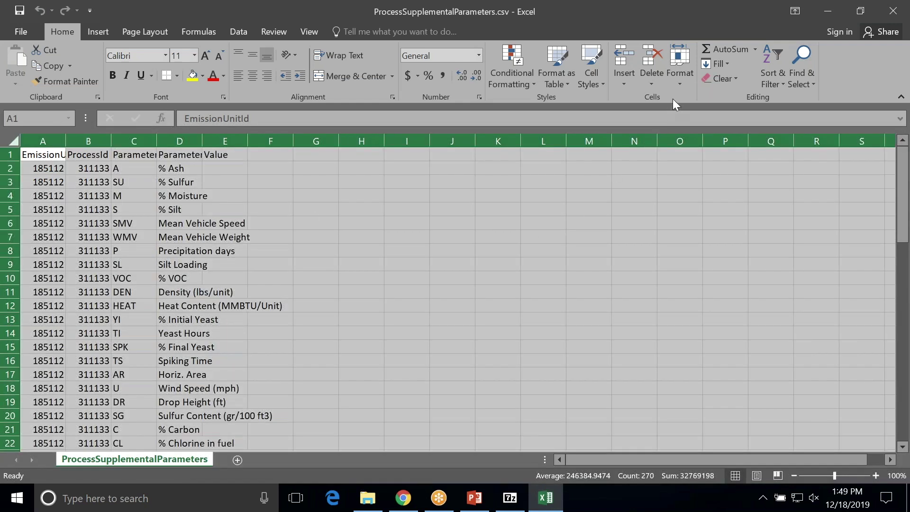
{"action": "left_click", "coordinate": [677, 81]}
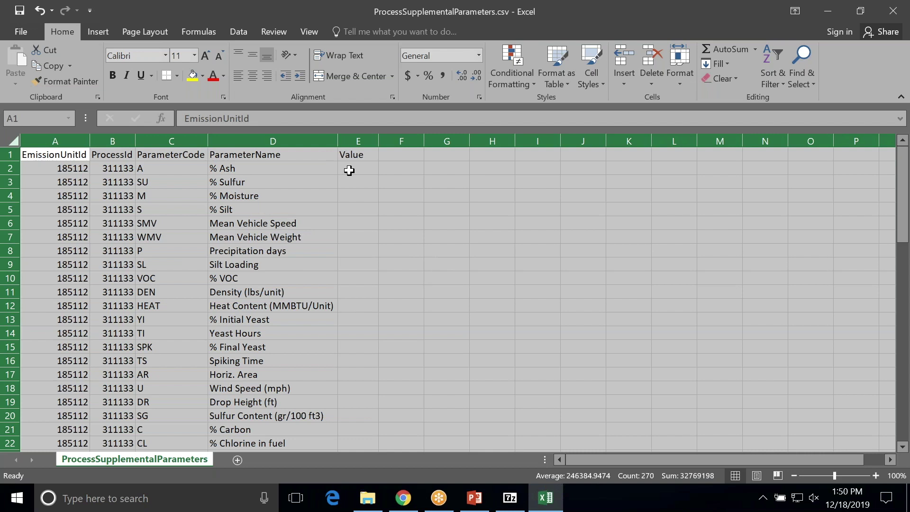
- Examine the ParameterCode and Value columns and the % Sulfur entry for process 311338 in row 47
{"action": "left_click", "coordinate": [183, 171]}
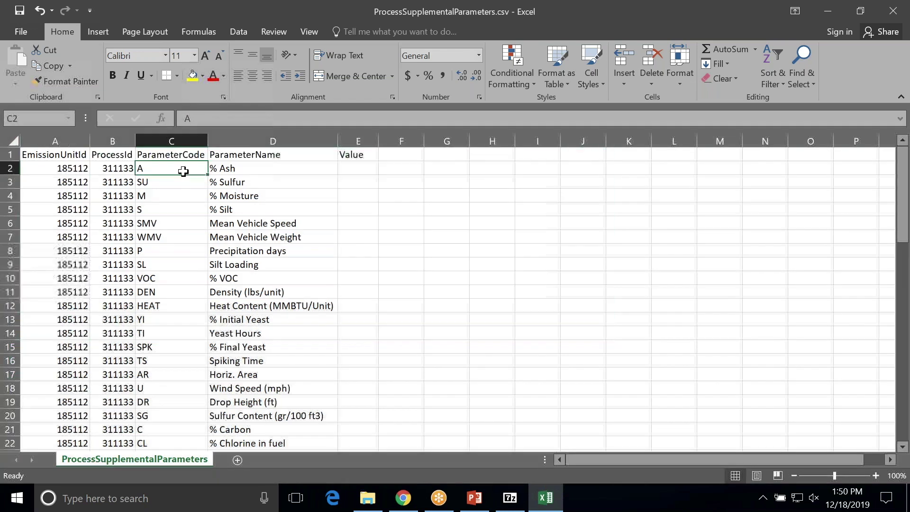
{"action": "left_click", "coordinate": [351, 171]}
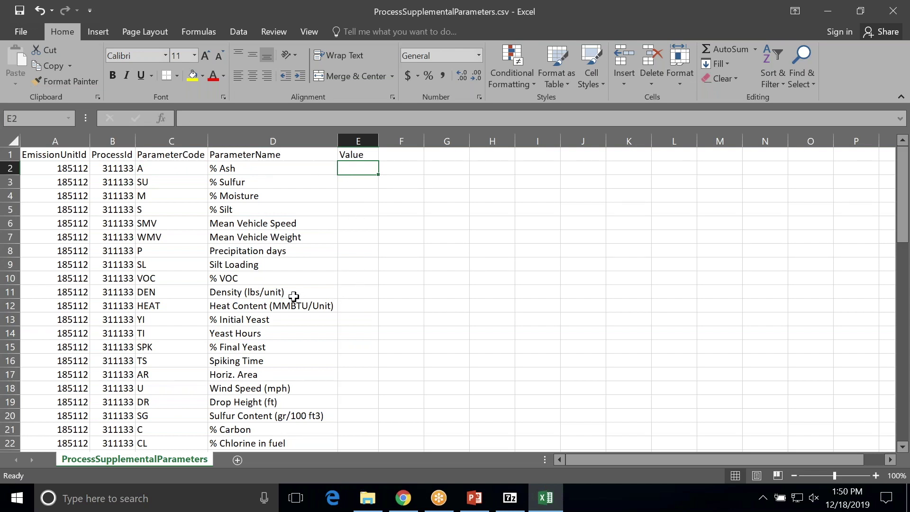
{"action": "scroll", "coordinate": [294, 287], "scroll_direction": "down", "scroll_amount": 4}
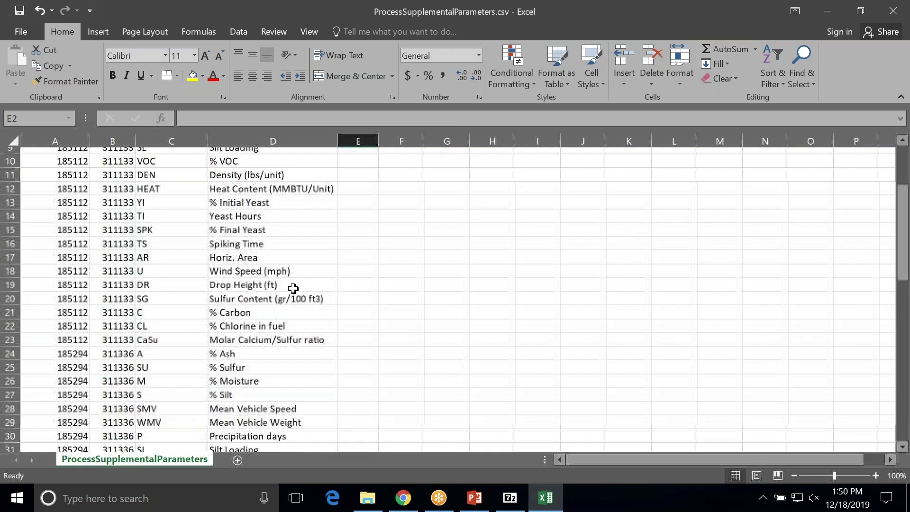
{"action": "scroll", "coordinate": [293, 289], "scroll_direction": "down", "scroll_amount": 6}
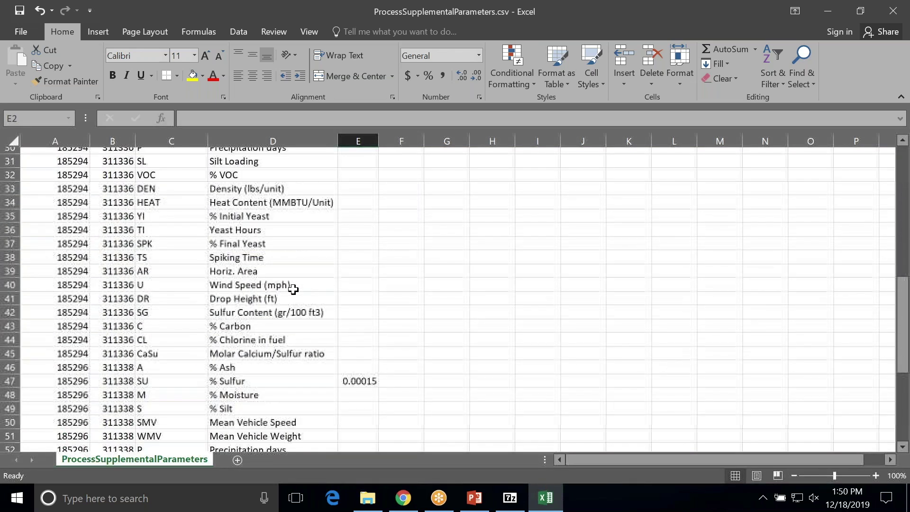
{"action": "scroll", "coordinate": [293, 289], "scroll_direction": "down", "scroll_amount": 2}
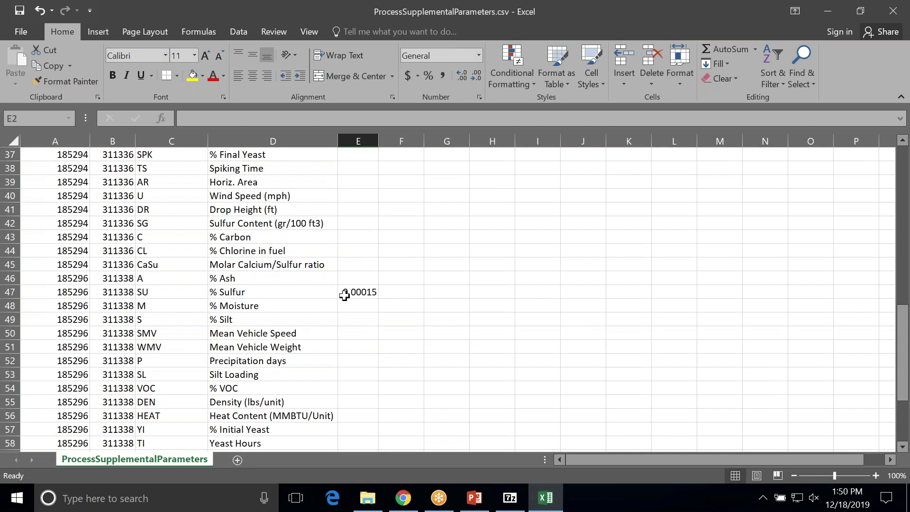
{"action": "left_click", "coordinate": [344, 295]}
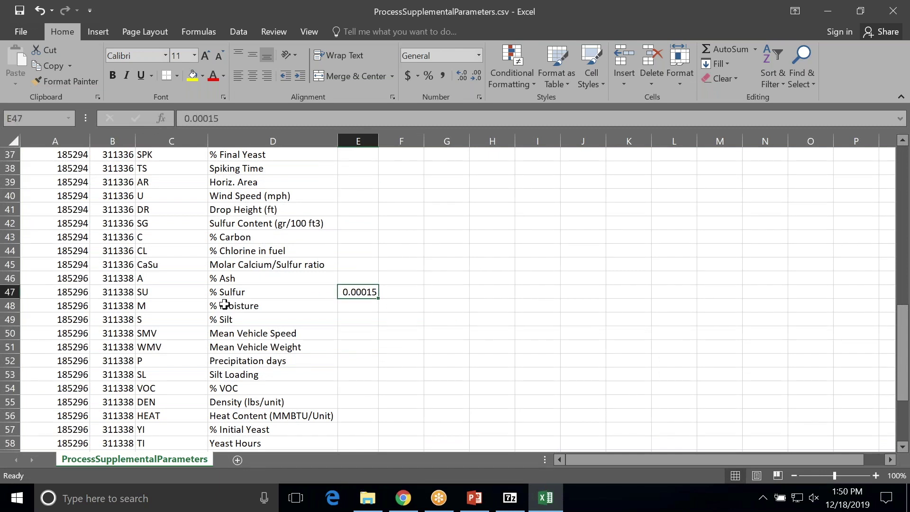
{"action": "scroll", "coordinate": [224, 304], "scroll_direction": "down", "scroll_amount": 4}
{"action": "scroll", "coordinate": [224, 305], "scroll_direction": "up", "scroll_amount": 4}
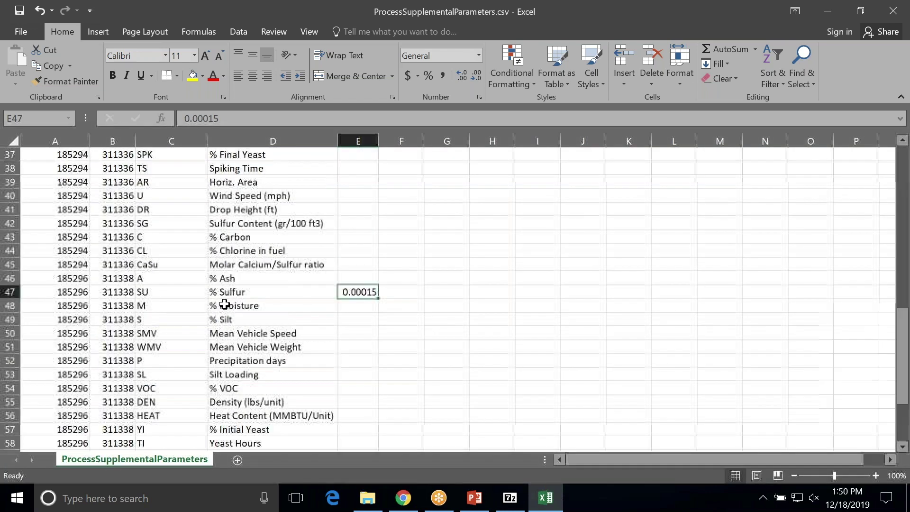
- Examine the full set of supplemental parameter rows for process 311133, rows 2 to 23, and compare it with the next process's rows
{"action": "scroll", "coordinate": [224, 304], "scroll_direction": "up", "scroll_amount": 12}
{"action": "scroll", "coordinate": [224, 305], "scroll_direction": "down", "scroll_amount": 1}
{"action": "scroll", "coordinate": [126, 211], "scroll_direction": "up", "scroll_amount": 1}
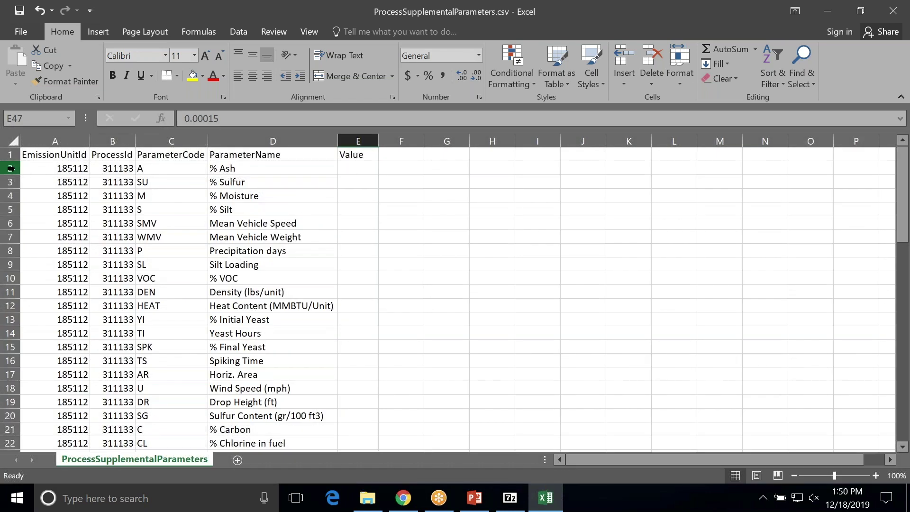
{"action": "left_click_drag", "start_coordinate": [11, 167], "coordinate": [10, 418]}
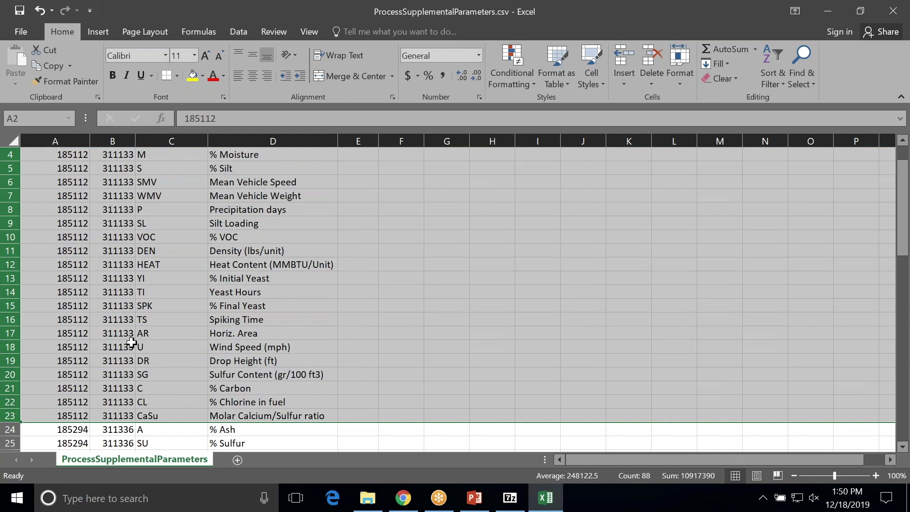
{"action": "scroll", "coordinate": [131, 342], "scroll_direction": "up", "scroll_amount": 1}
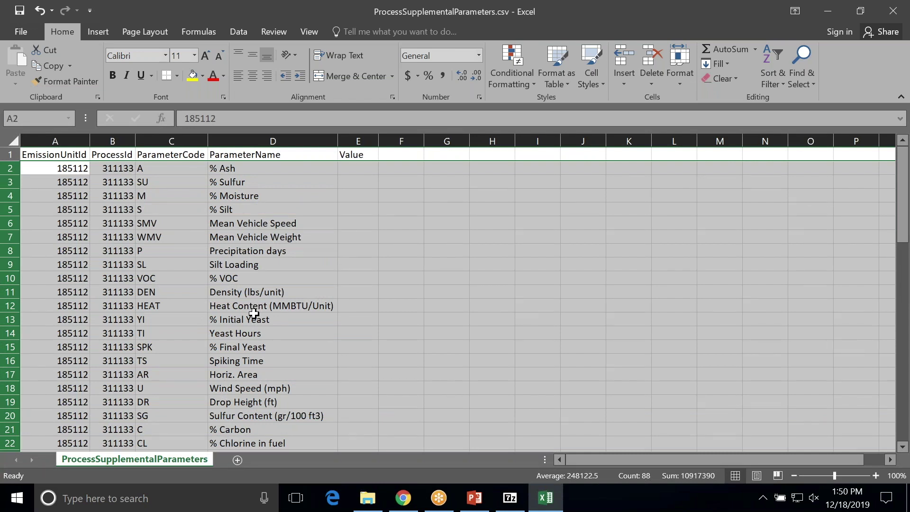
{"action": "scroll", "coordinate": [254, 312], "scroll_direction": "down", "scroll_amount": 1}
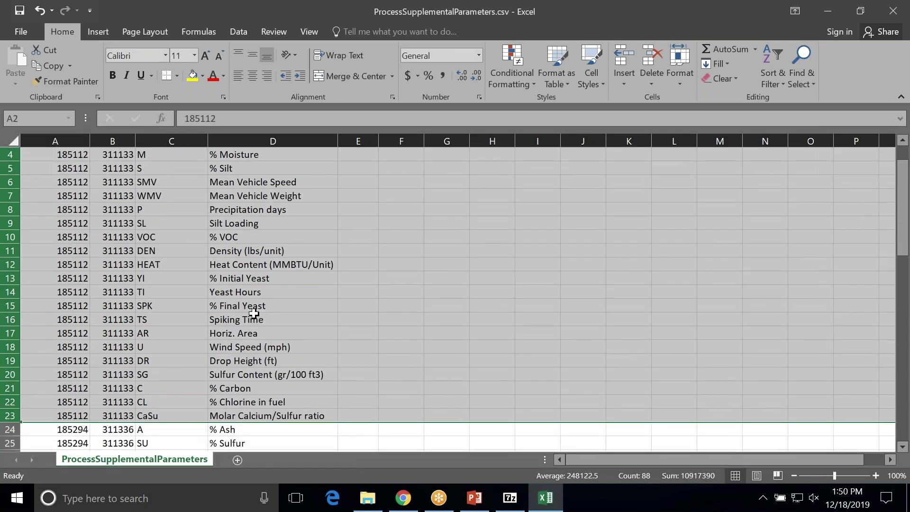
{"action": "scroll", "coordinate": [254, 313], "scroll_direction": "down", "scroll_amount": 6}
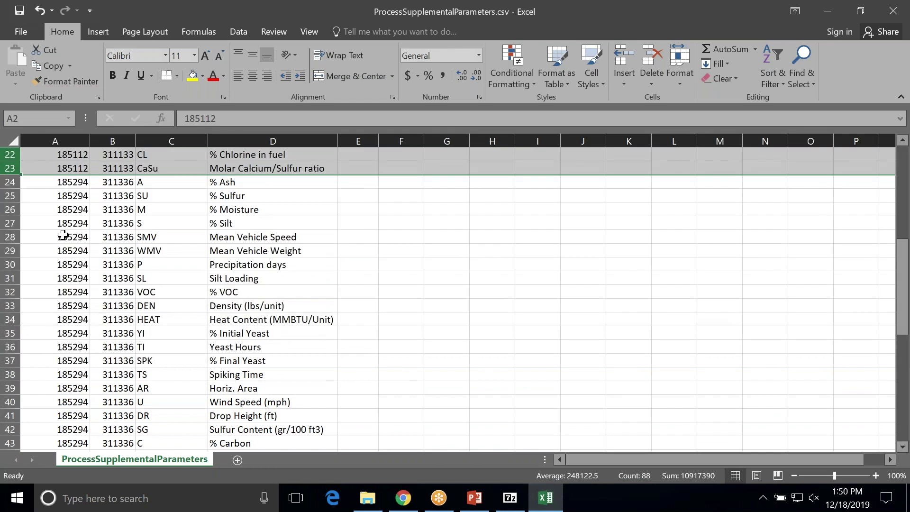
{"action": "left_click", "coordinate": [63, 235]}
{"action": "scroll", "coordinate": [111, 240], "scroll_direction": "up", "scroll_amount": 7}
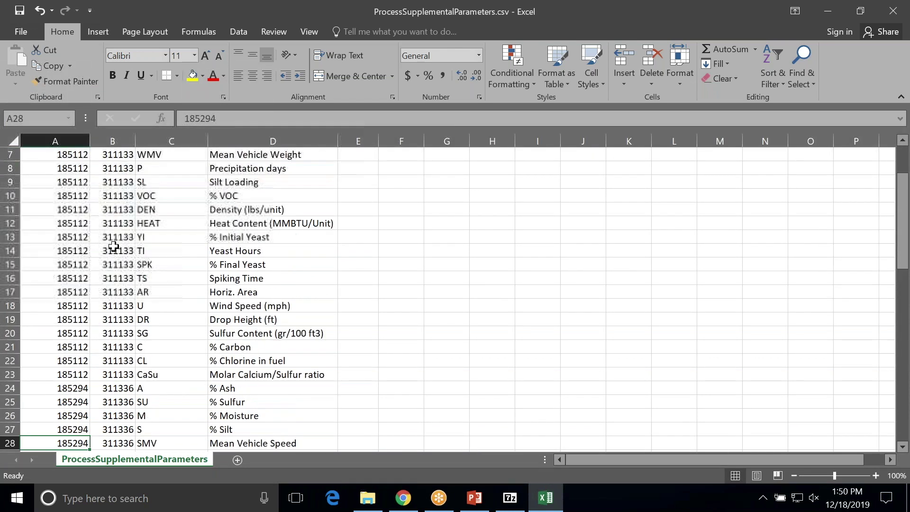
{"action": "left_click", "coordinate": [113, 219]}
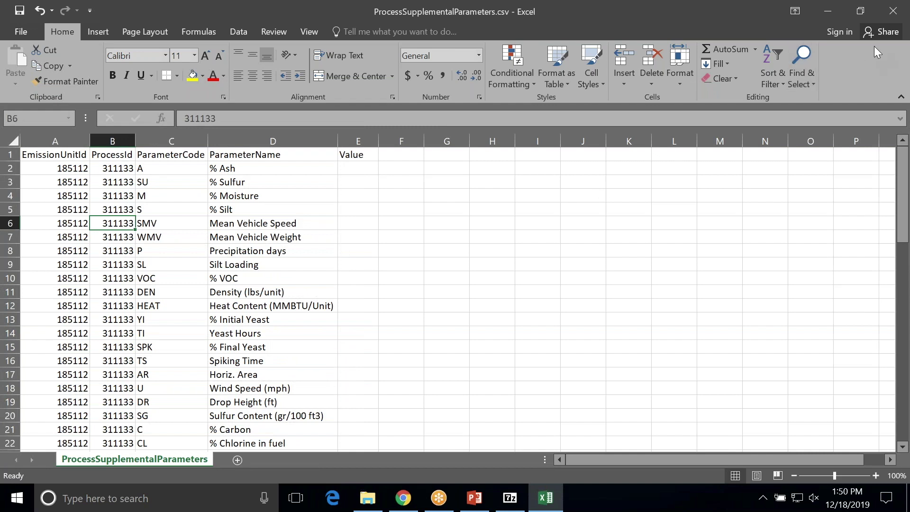
- Close ProcessSupplementalParameters.csv without saving changes and open ProcessEmissions.csv from the template archive
{"action": "left_click", "coordinate": [893, 15]}
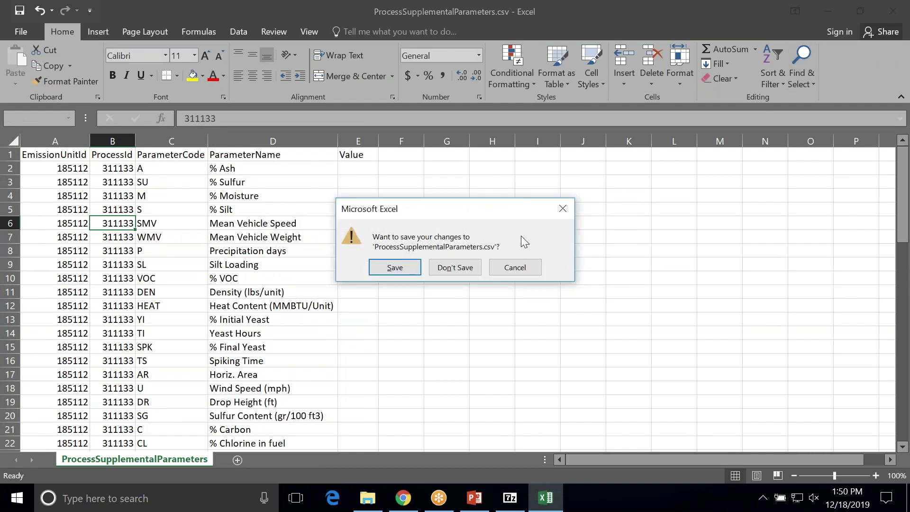
{"action": "left_click", "coordinate": [473, 268]}
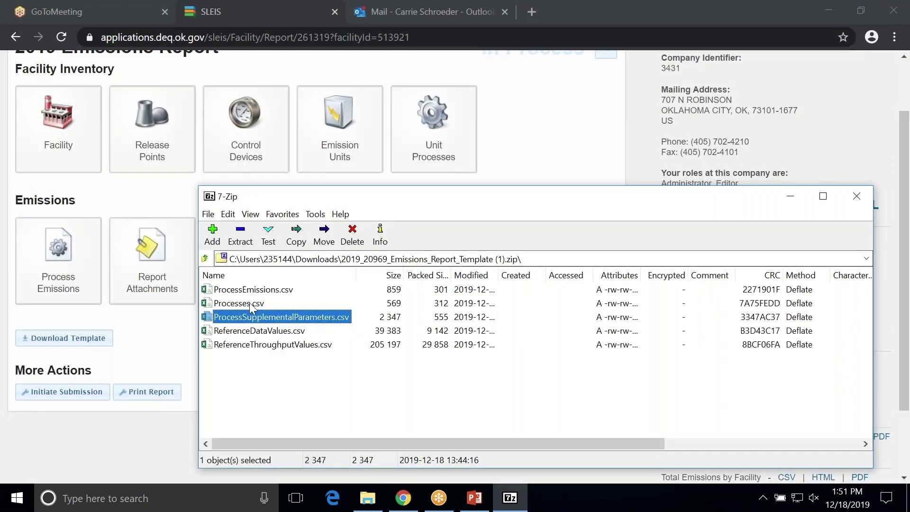
{"action": "left_click", "coordinate": [234, 290]}
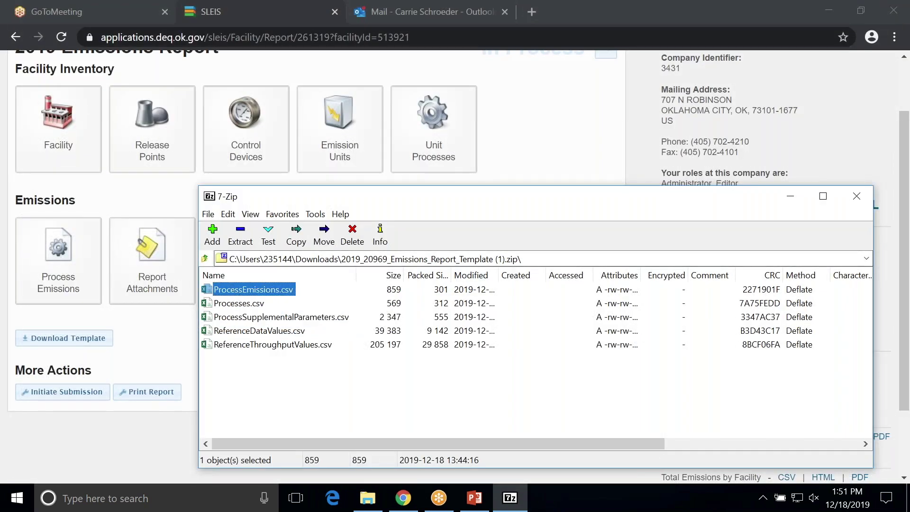
{"action": "key", "text": "Return"}
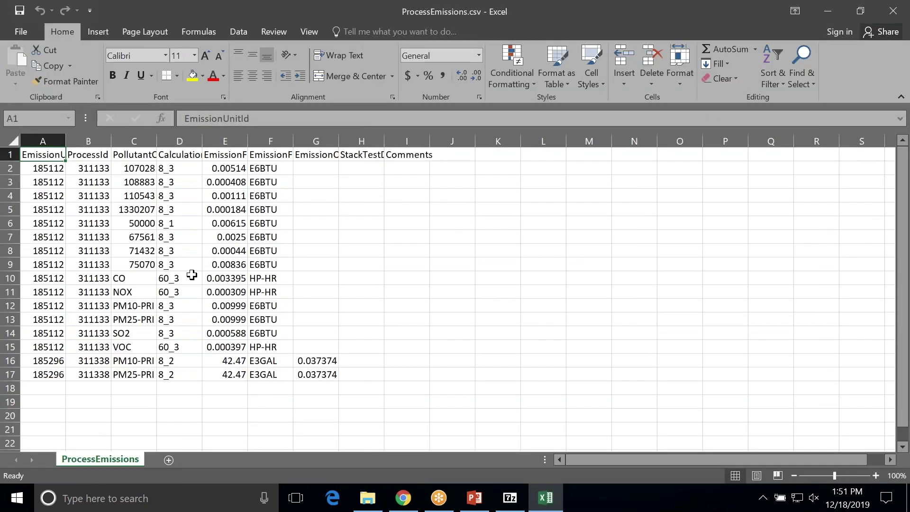
- Autofit the width of all columns in the ProcessEmissions sheet
{"action": "left_click", "coordinate": [11, 140]}
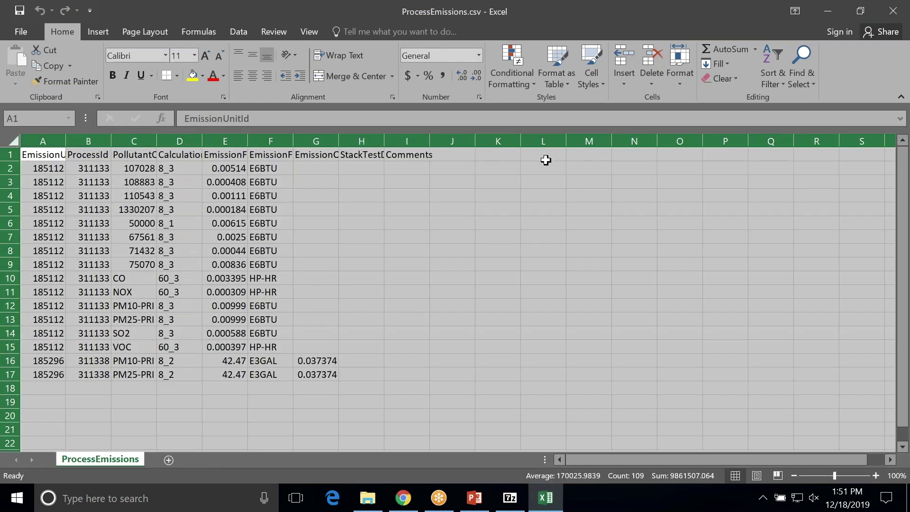
{"action": "left_click", "coordinate": [677, 85]}
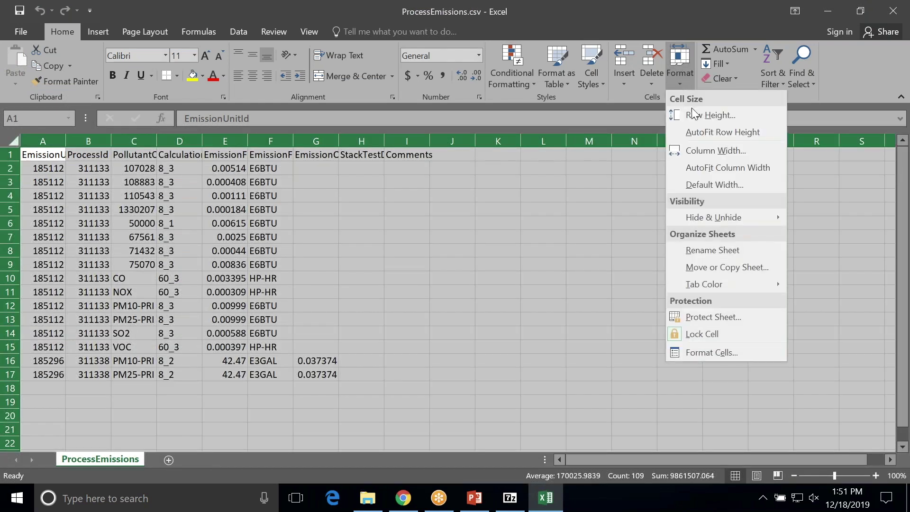
{"action": "left_click", "coordinate": [697, 169]}
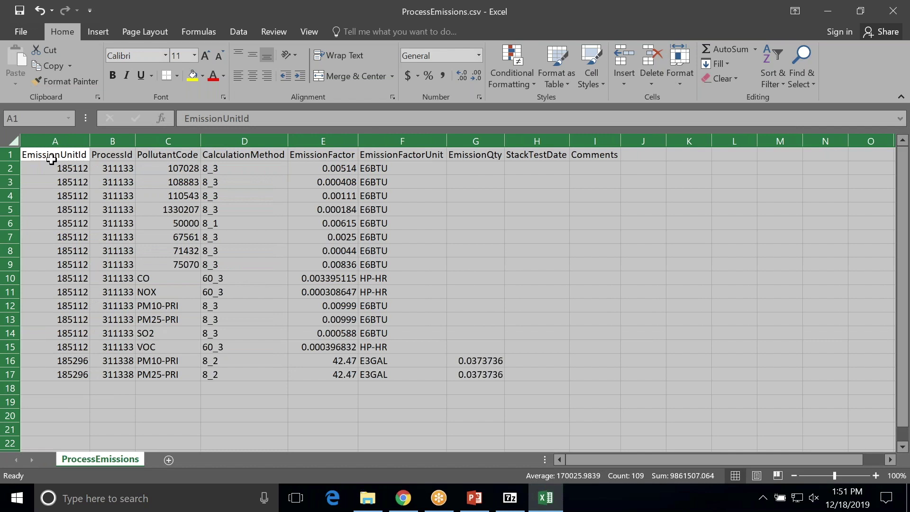
- Review the EmissionUnitId and ProcessId columns of the ProcessEmissions sheet
{"action": "left_click", "coordinate": [51, 158]}
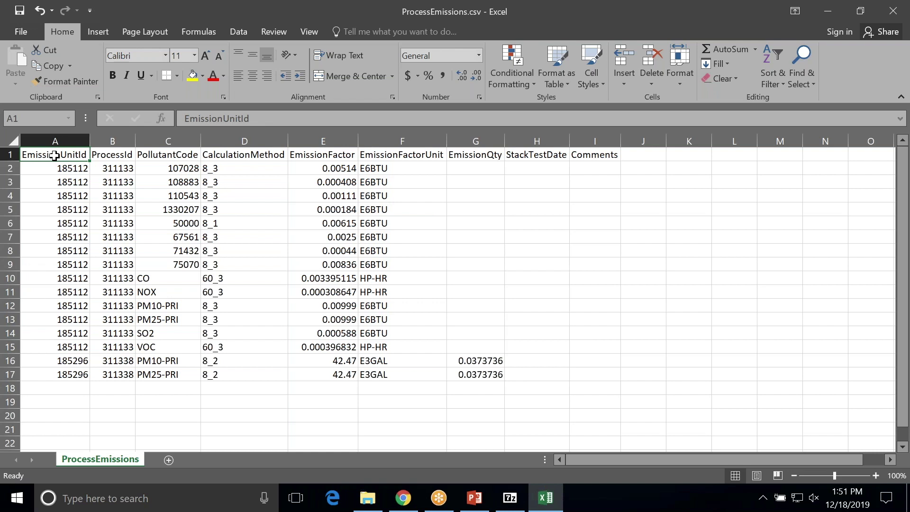
{"action": "left_click", "coordinate": [62, 140]}
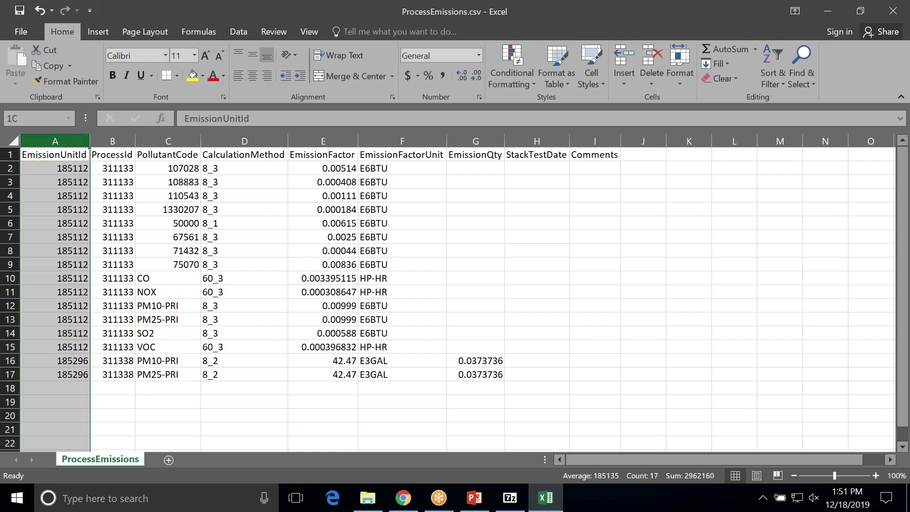
{"action": "left_click", "coordinate": [106, 141]}
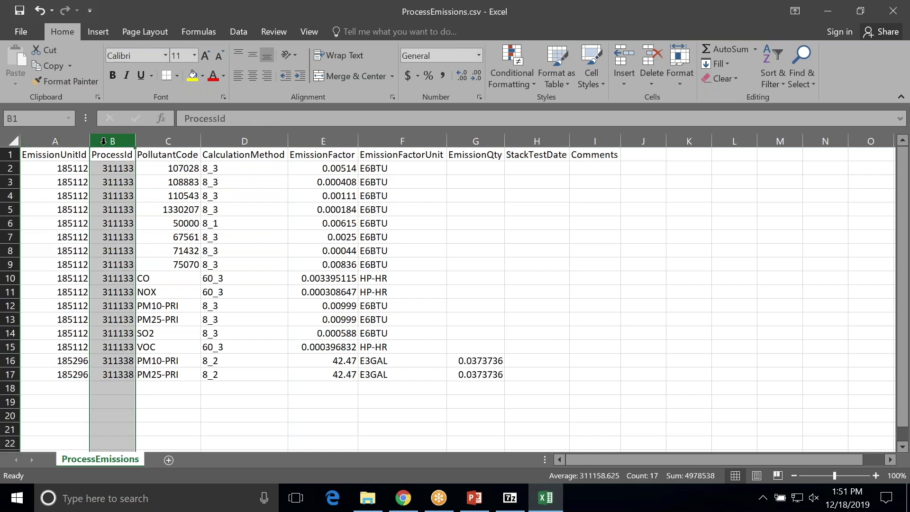
- Review the PollutantCode, CalculationMethod, StackTestDate and Comments columns of the ProcessEmissions sheet
{"action": "left_click", "coordinate": [160, 139]}
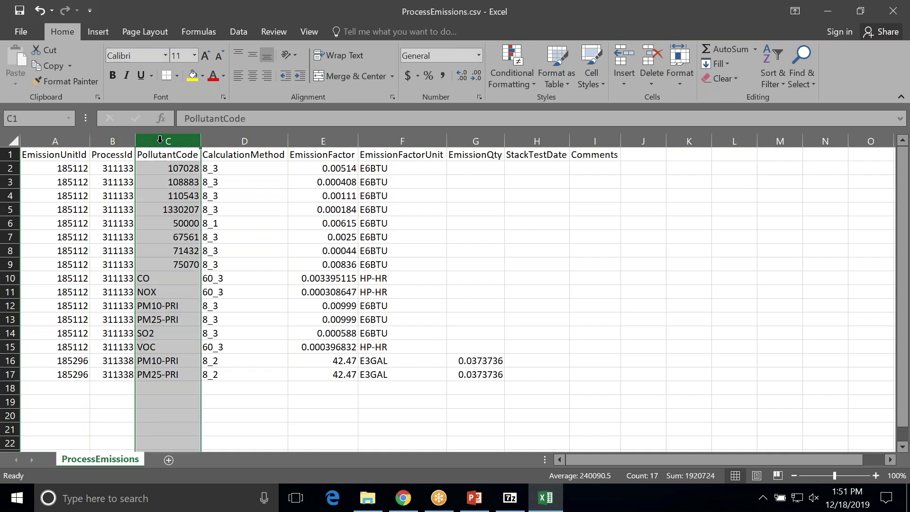
{"action": "left_click", "coordinate": [234, 139]}
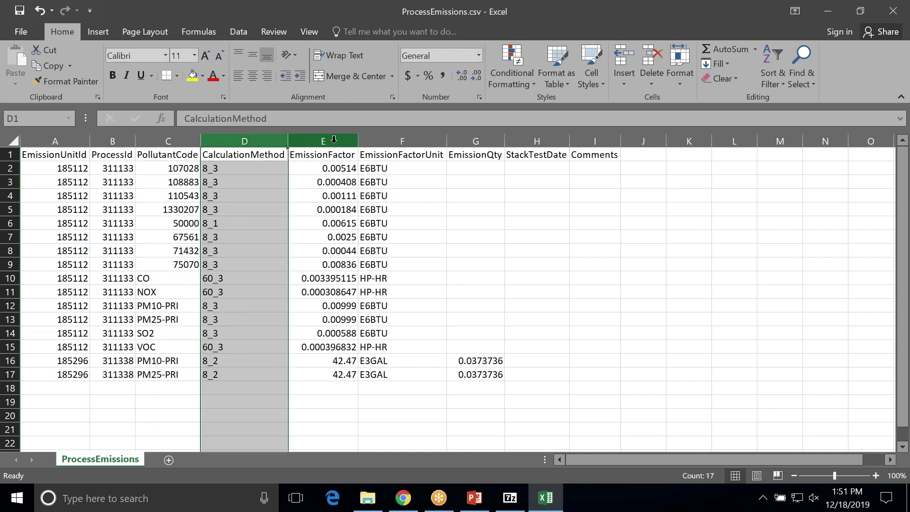
{"action": "left_click", "coordinate": [531, 138]}
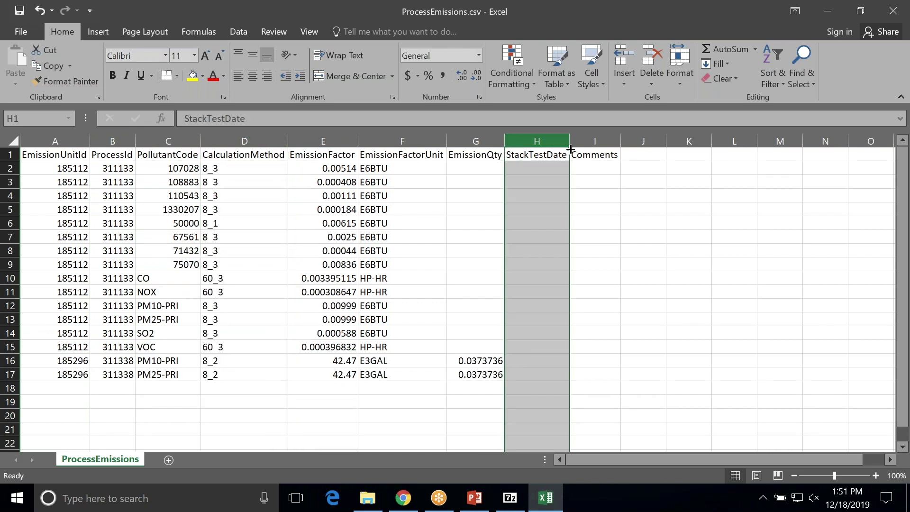
{"action": "left_click", "coordinate": [582, 139]}
{"action": "left_click", "coordinate": [537, 141]}
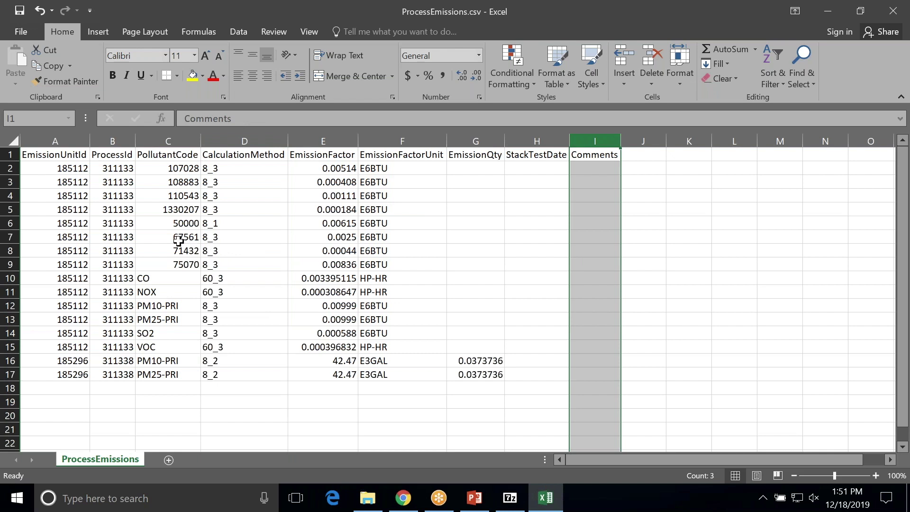
- Examine the calculation method codes in rows 2 to 6 against their emission factors and the EmissionQty column
{"action": "left_click", "coordinate": [231, 169]}
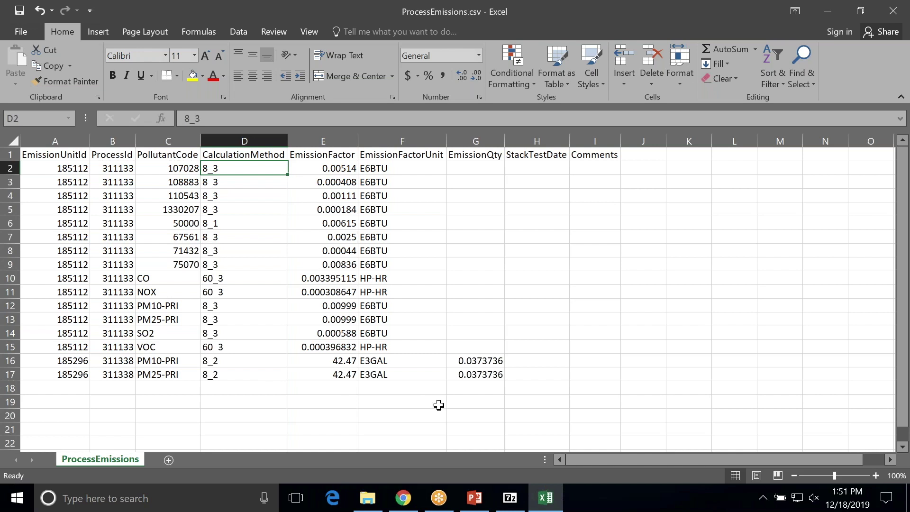
{"action": "left_click", "coordinate": [518, 385]}
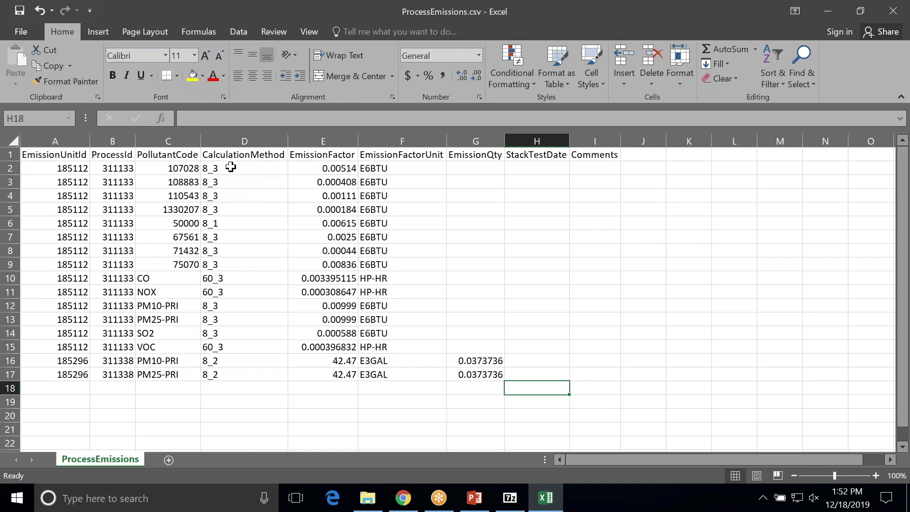
{"action": "left_click_drag", "start_coordinate": [230, 168], "coordinate": [232, 218]}
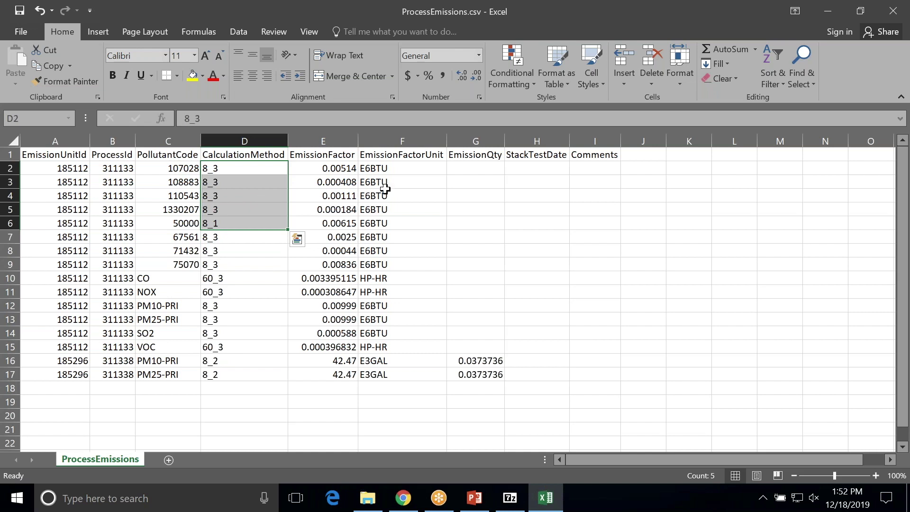
{"action": "left_click", "coordinate": [480, 195]}
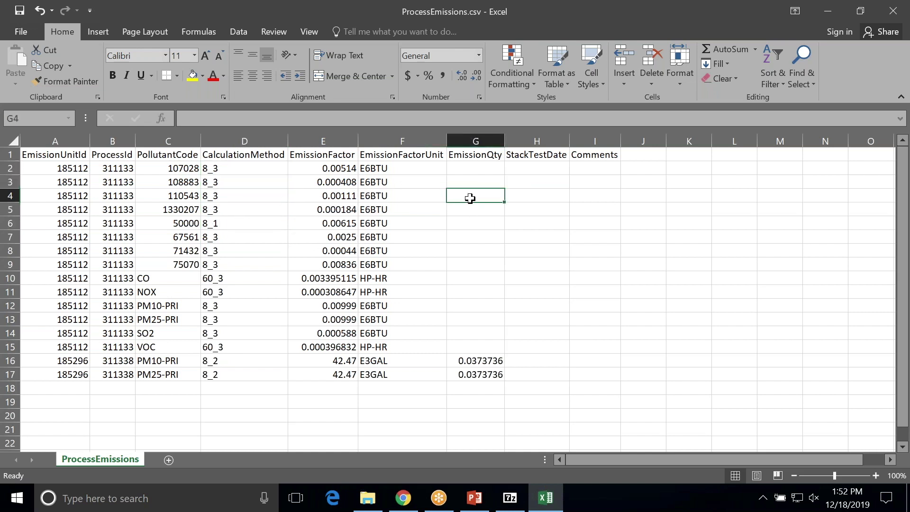
{"action": "left_click", "coordinate": [219, 196]}
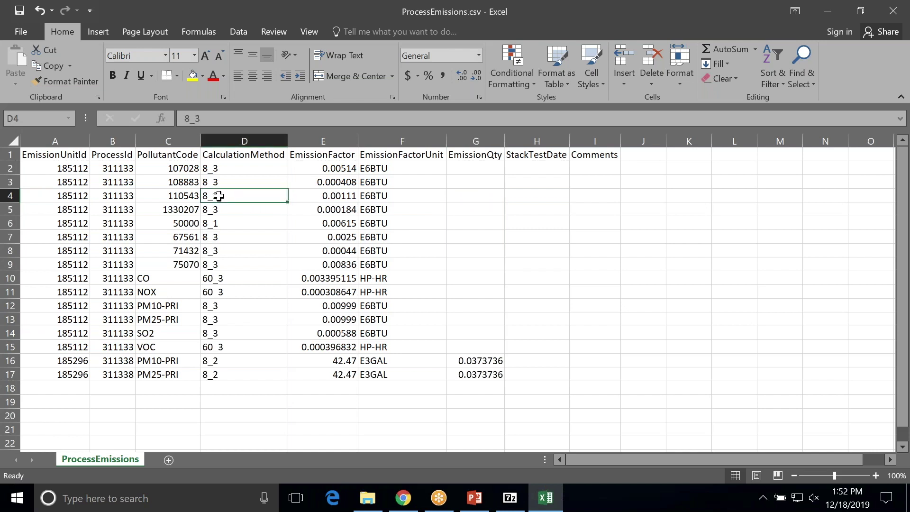
{"action": "left_click", "coordinate": [327, 195]}
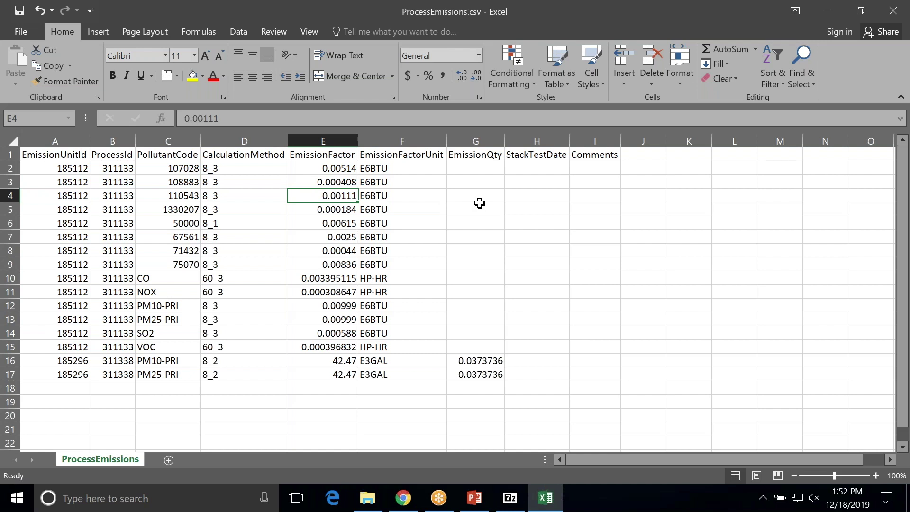
- Close ProcessEmissions.csv without saving changes and close the template archive
{"action": "left_click", "coordinate": [893, 13]}
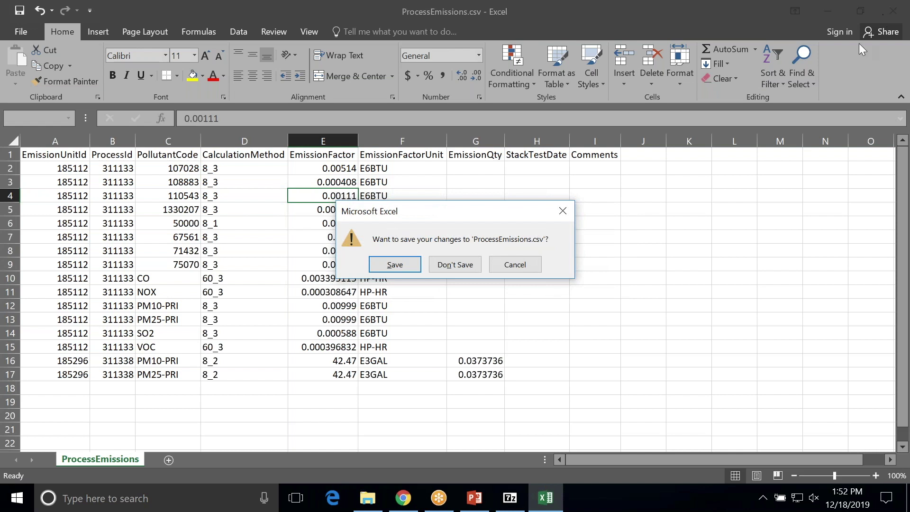
{"action": "left_click", "coordinate": [456, 268]}
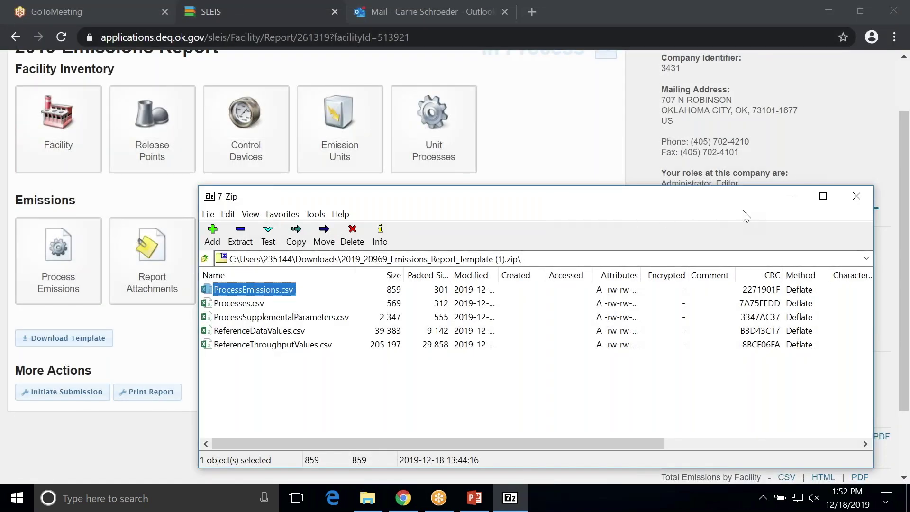
{"action": "left_click", "coordinate": [855, 196]}
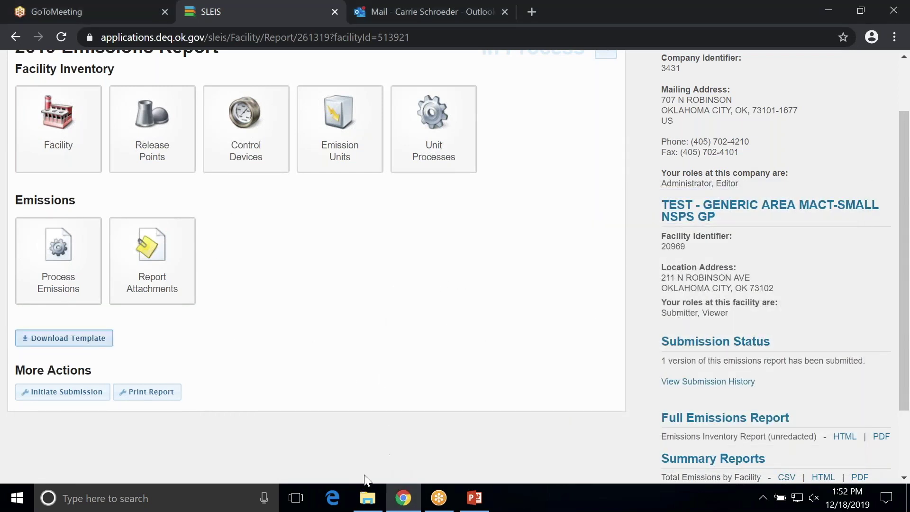
- Open the prepared Processes.csv from the Facility Page Upload folder inside 1 - Facility Report Path
{"action": "left_click", "coordinate": [368, 497]}
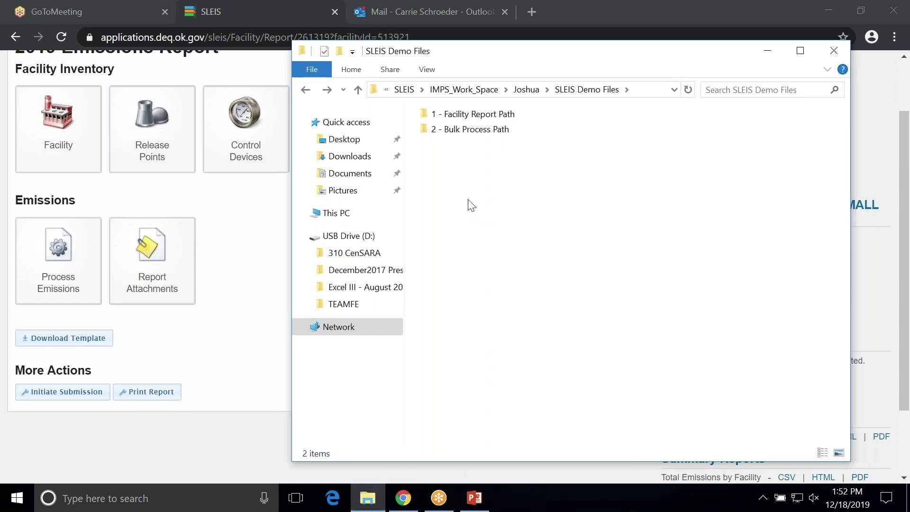
{"action": "double_click", "coordinate": [469, 114]}
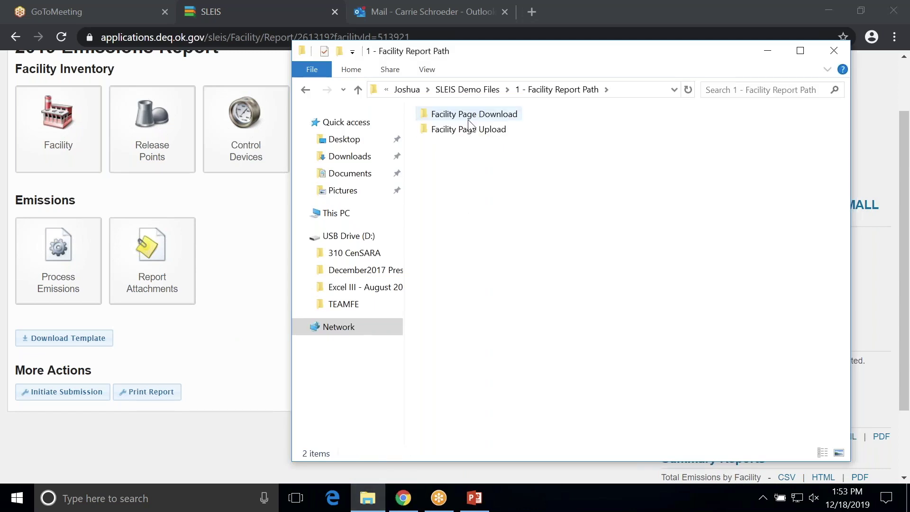
{"action": "double_click", "coordinate": [469, 127]}
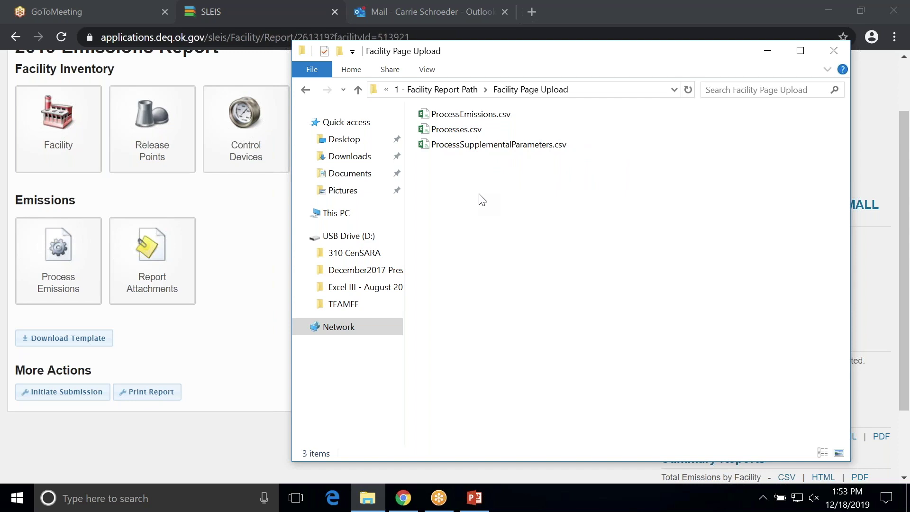
{"action": "left_click", "coordinate": [425, 132]}
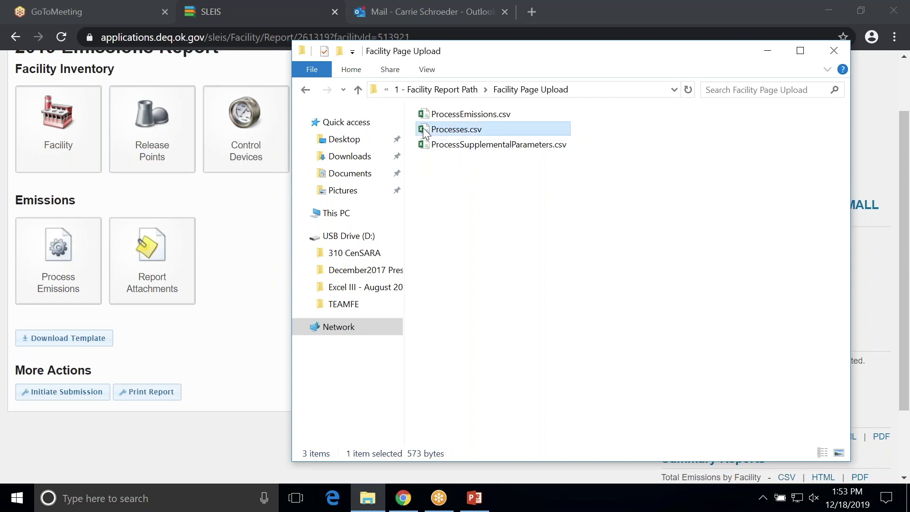
{"action": "double_click", "coordinate": [425, 130]}
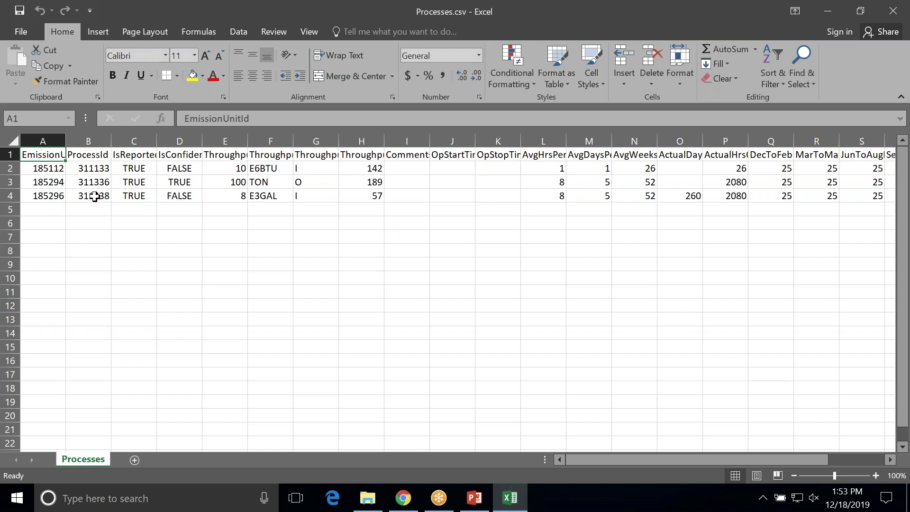
- Examine the rows of processes 311133, 311336 and 311338 across all columns of the Processes sheet
{"action": "left_click", "coordinate": [11, 168]}
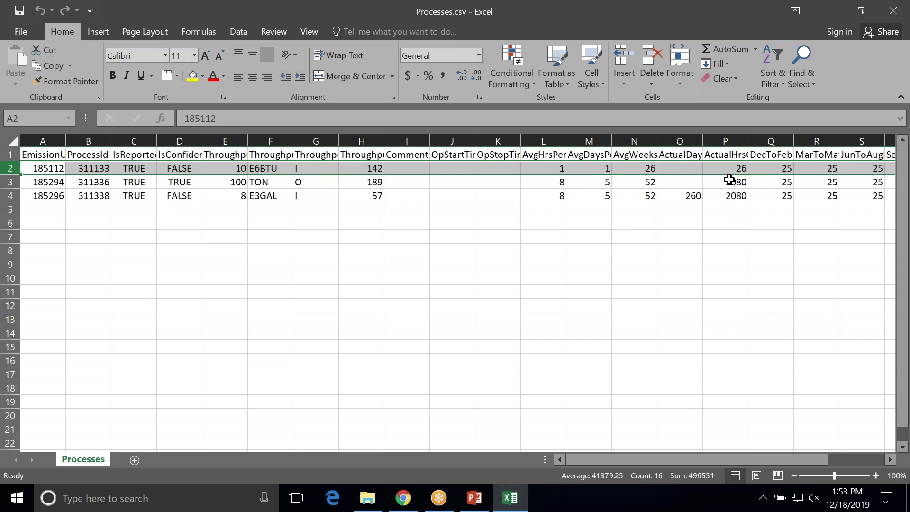
{"action": "left_click_drag", "start_coordinate": [697, 459], "coordinate": [782, 461]}
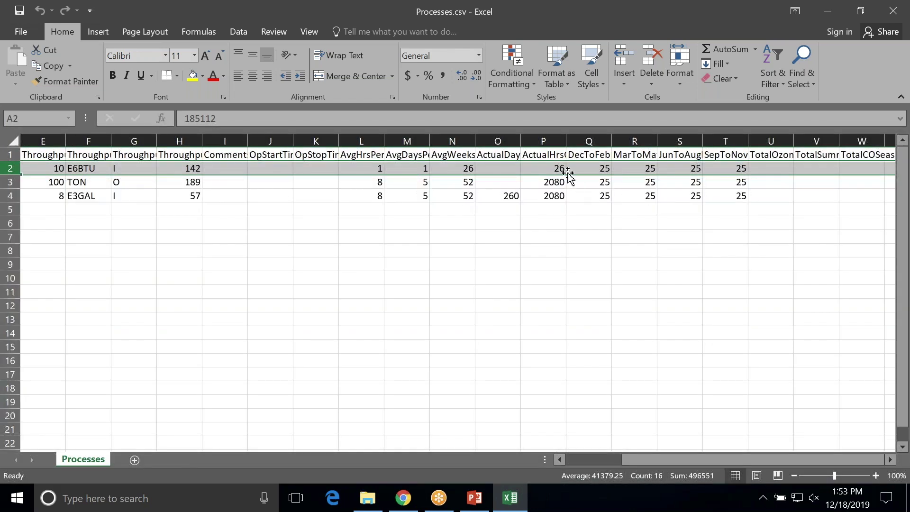
{"action": "left_click_drag", "start_coordinate": [698, 460], "coordinate": [619, 459]}
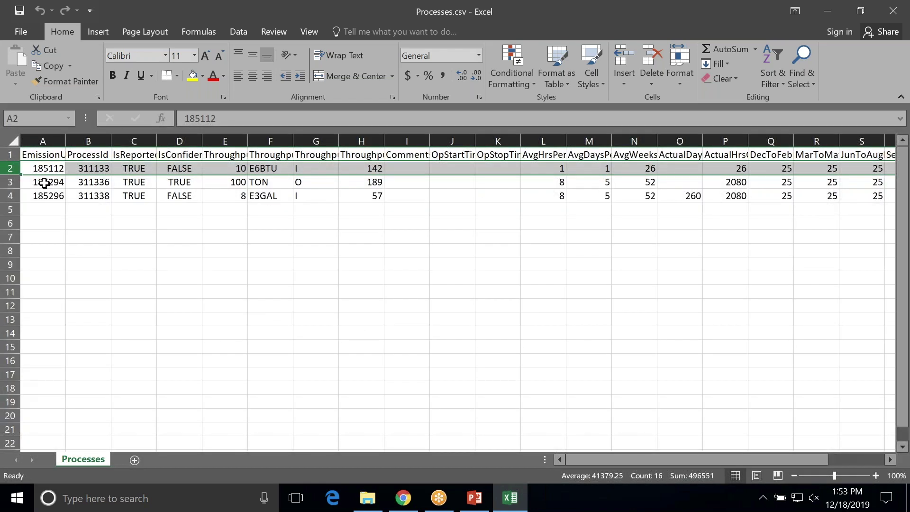
{"action": "left_click", "coordinate": [10, 182]}
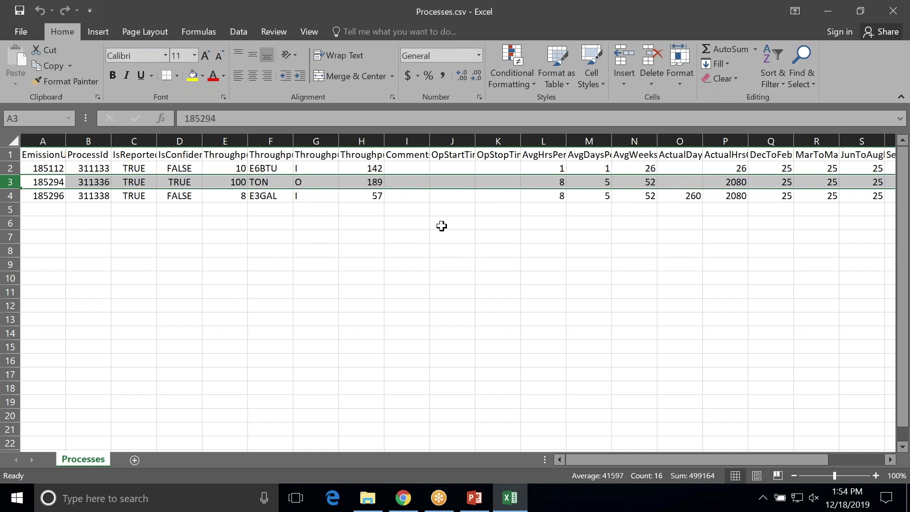
{"action": "left_click", "coordinate": [10, 196]}
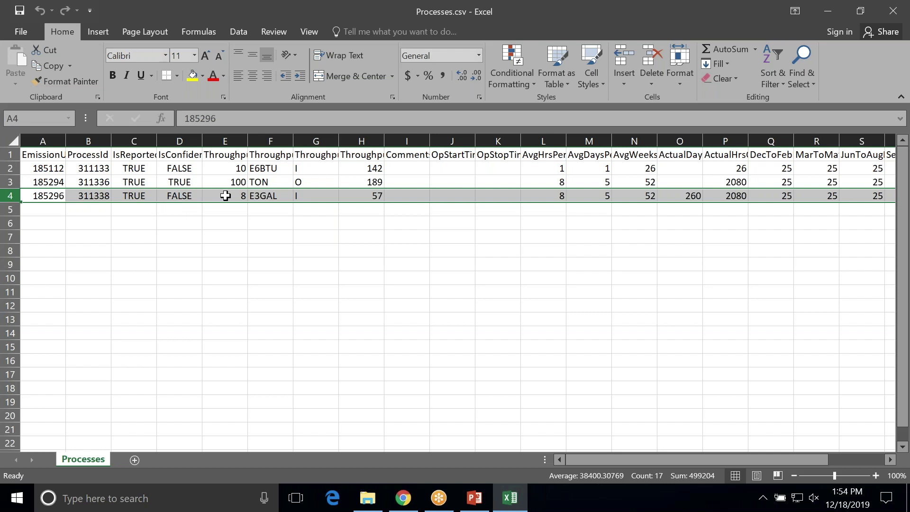
- Compare the ActualDaysPerPeriod entry of process 311338 with the cells of the other two processes
{"action": "left_click", "coordinate": [683, 198]}
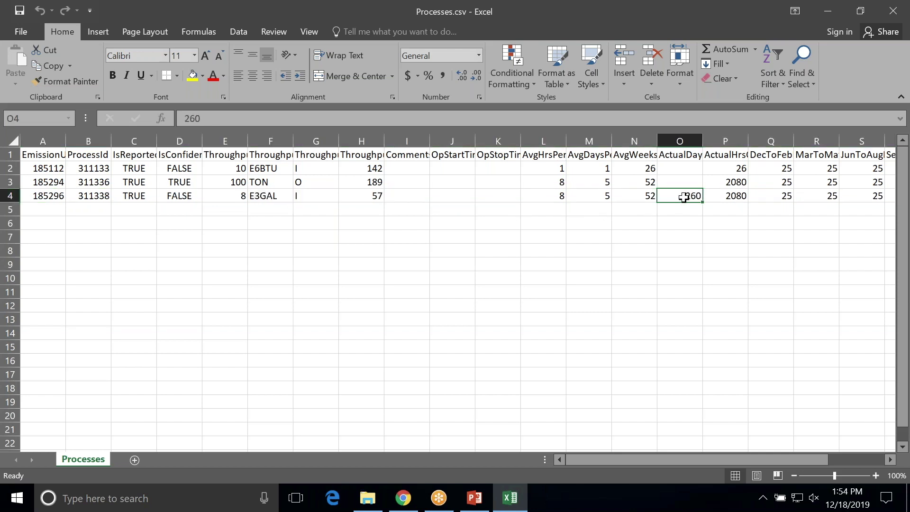
{"action": "left_click_drag", "start_coordinate": [675, 167], "coordinate": [675, 177]}
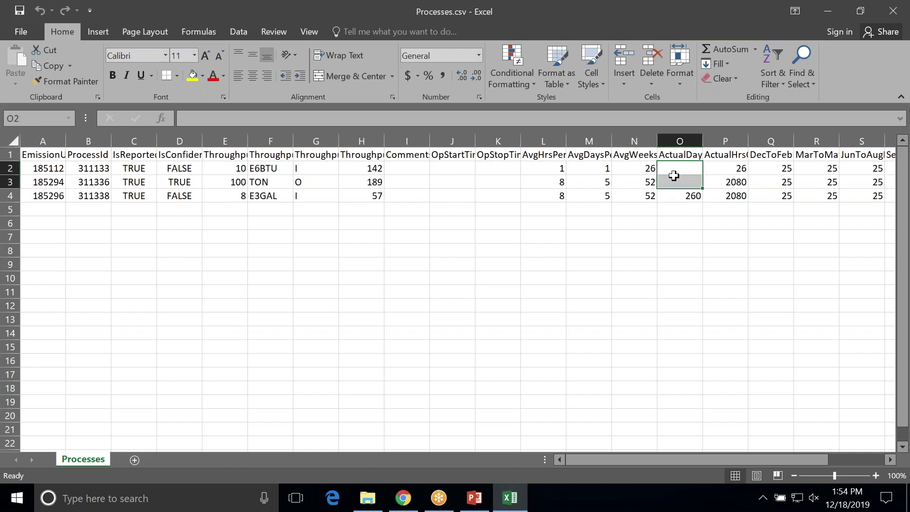
{"action": "left_click", "coordinate": [679, 141]}
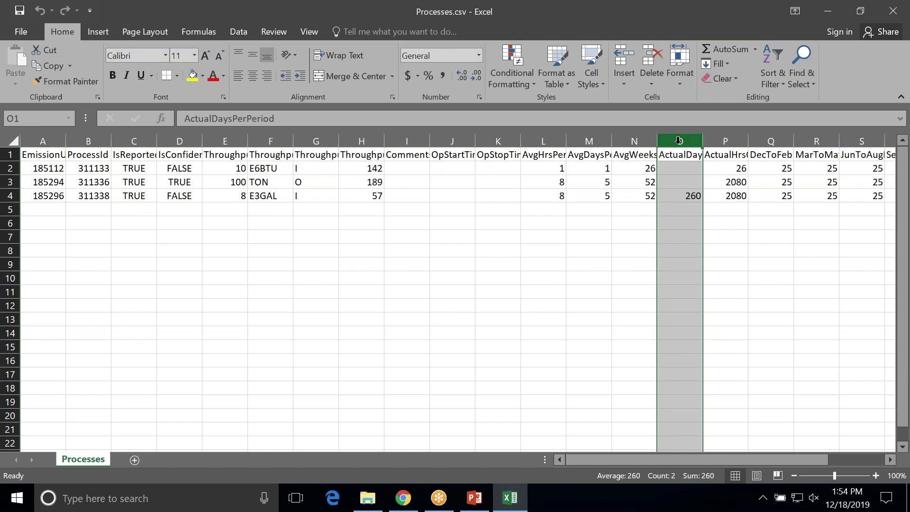
{"action": "left_click", "coordinate": [680, 197]}
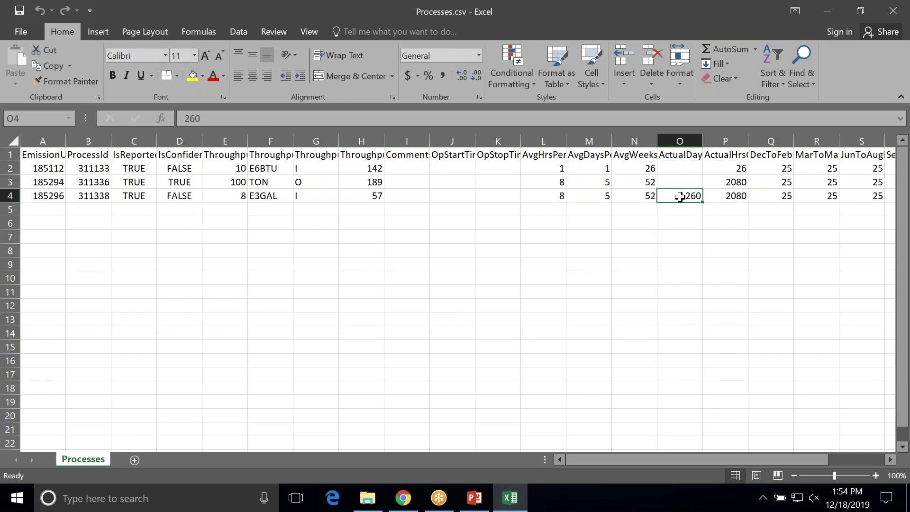
{"action": "key", "text": "BackSpace"}
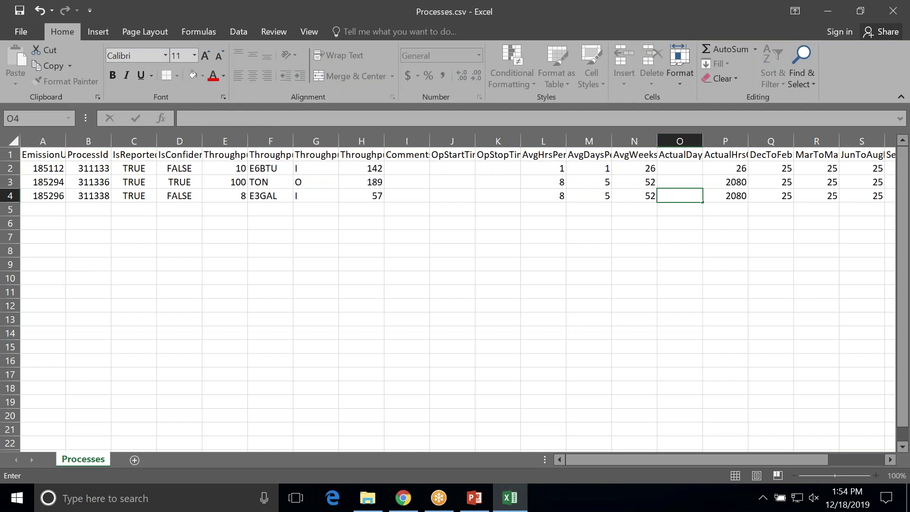
{"action": "key", "text": "Escape"}
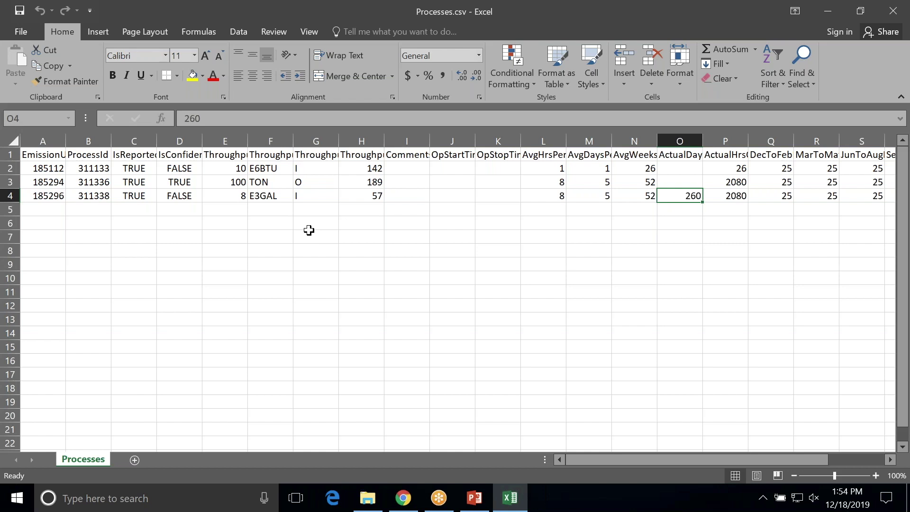
- Review the throughput unit, type and material code of process 311336
{"action": "left_click", "coordinate": [10, 182]}
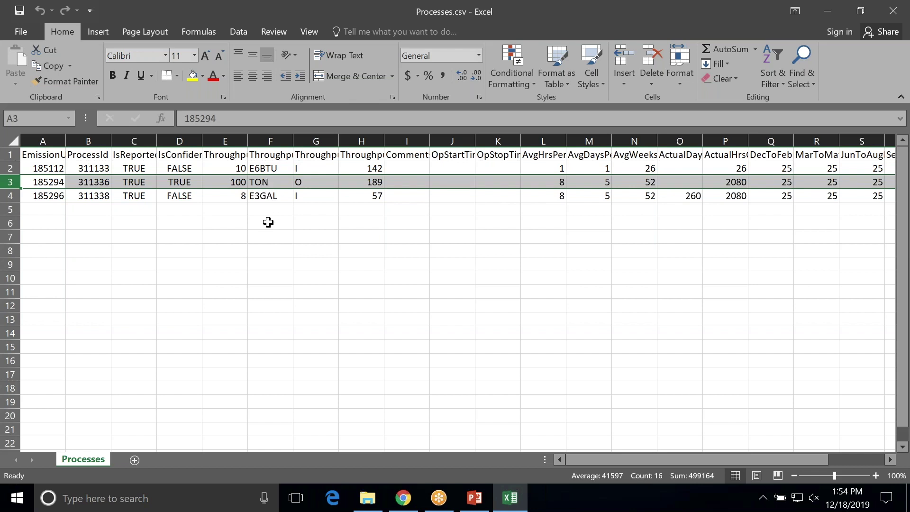
{"action": "left_click", "coordinate": [262, 182]}
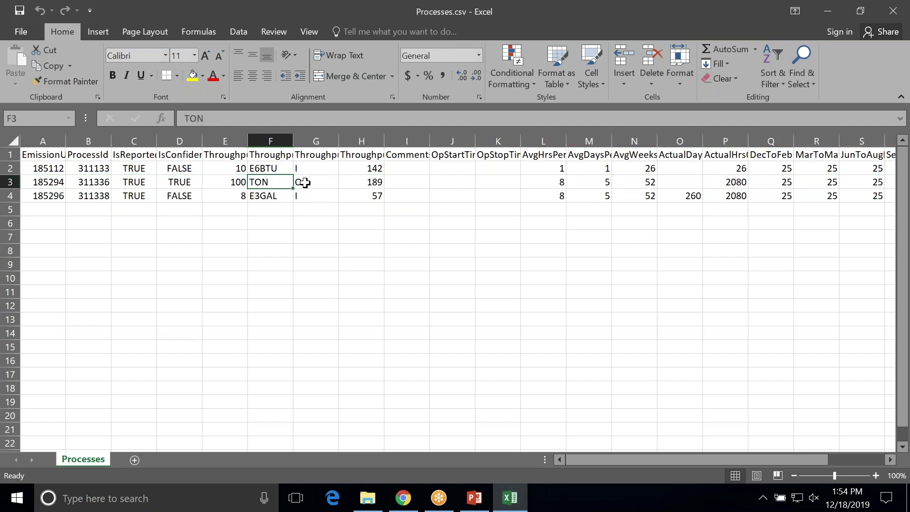
{"action": "left_click", "coordinate": [305, 183]}
{"action": "left_click", "coordinate": [352, 183]}
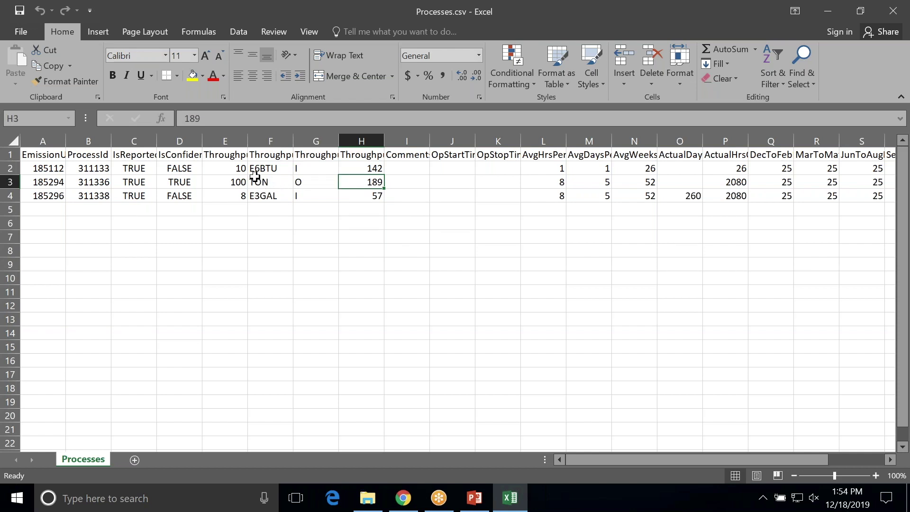
- Autofit the width of all columns in the Processes sheet
{"action": "left_click", "coordinate": [10, 155]}
{"action": "left_click", "coordinate": [16, 141]}
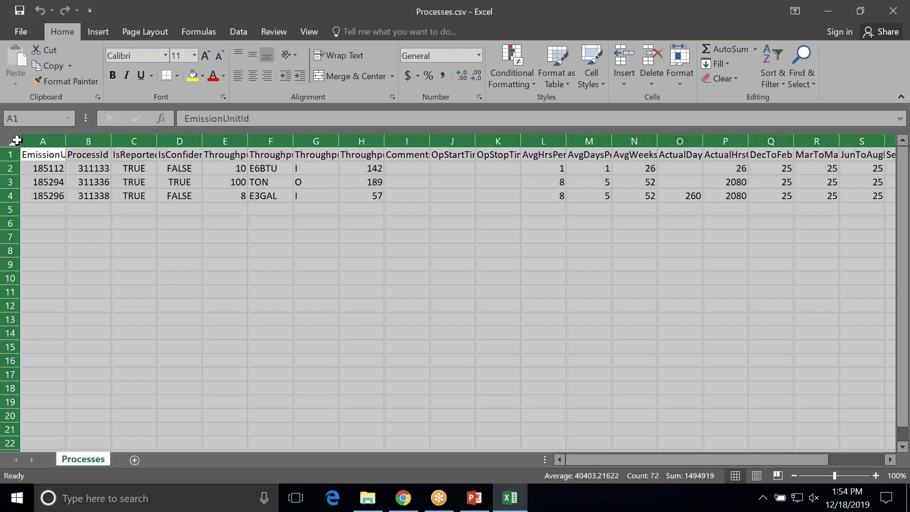
{"action": "left_click", "coordinate": [681, 81]}
{"action": "left_click", "coordinate": [698, 148]}
{"action": "left_click", "coordinate": [302, 224]}
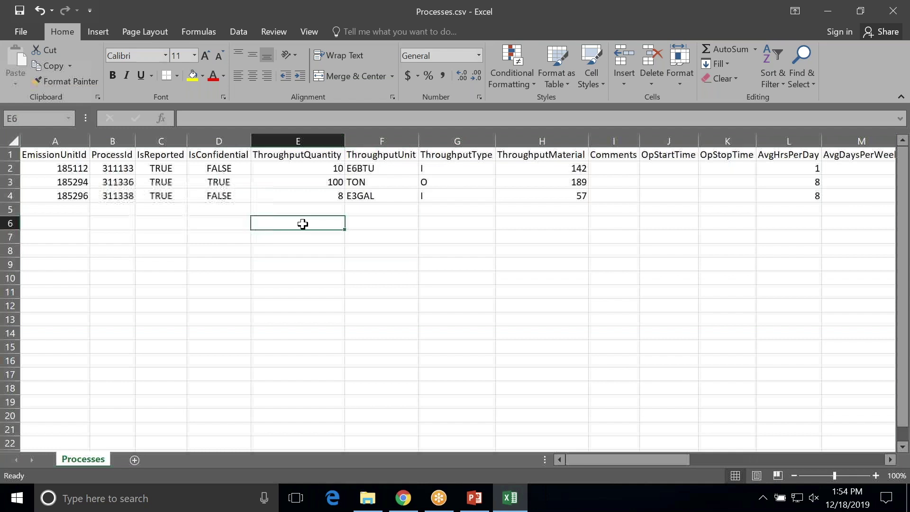
- Check the ThroughputQuantity values of the three processes in rows 2 to 4
{"action": "left_click", "coordinate": [311, 166]}
{"action": "left_click", "coordinate": [309, 181]}
{"action": "left_click", "coordinate": [311, 195]}
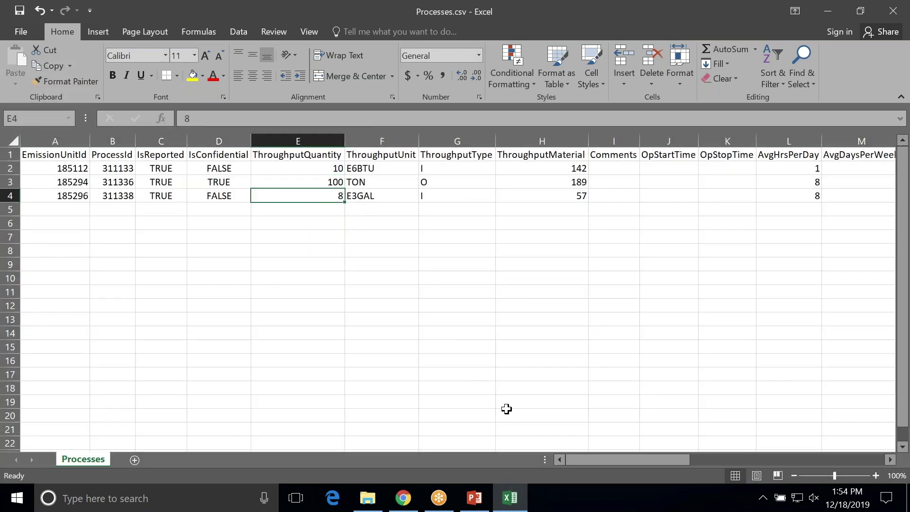
- Close Processes.csv without saving and open ProcessSupplementalParameters.csv from the Facility Page Upload folder
{"action": "mouse_move", "coordinate": [579, 459]}
{"action": "left_mouse_down"}
{"action": "mouse_move", "coordinate": [769, 459]}
{"action": "mouse_move", "coordinate": [561, 460]}
{"action": "left_mouse_up"}
{"action": "left_click", "coordinate": [61, 153]}
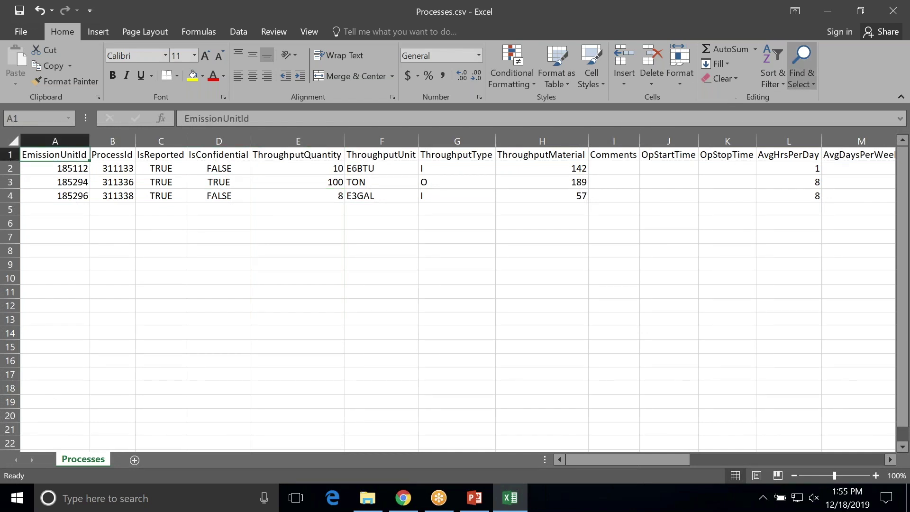
{"action": "left_click", "coordinate": [893, 11]}
{"action": "left_click", "coordinate": [456, 265]}
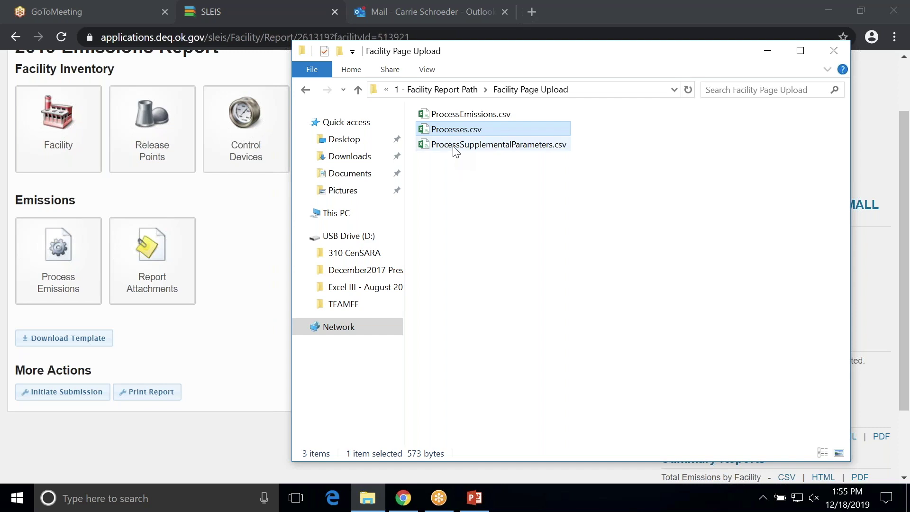
{"action": "left_click", "coordinate": [455, 145]}
{"action": "double_click", "coordinate": [455, 145]}
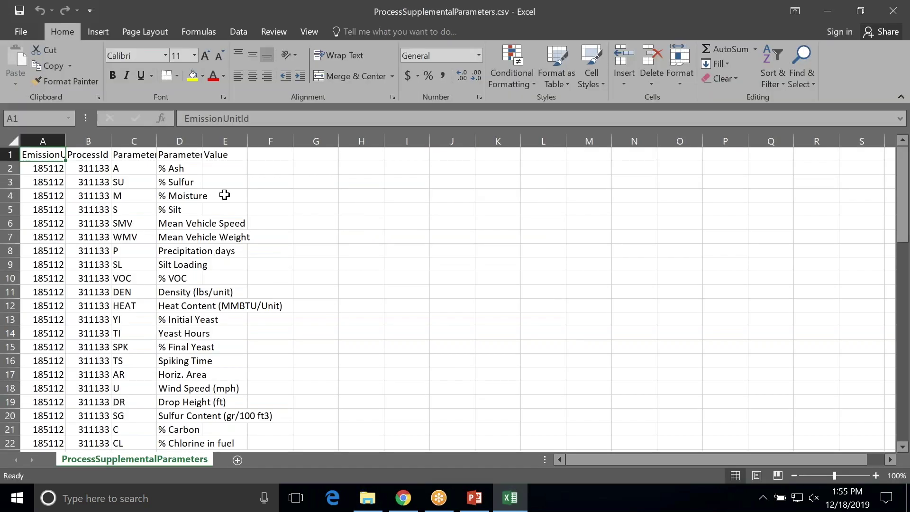
- Autofit the width of all columns in the ProcessSupplementalParameters sheet
{"action": "left_click", "coordinate": [13, 141]}
{"action": "left_click", "coordinate": [676, 88]}
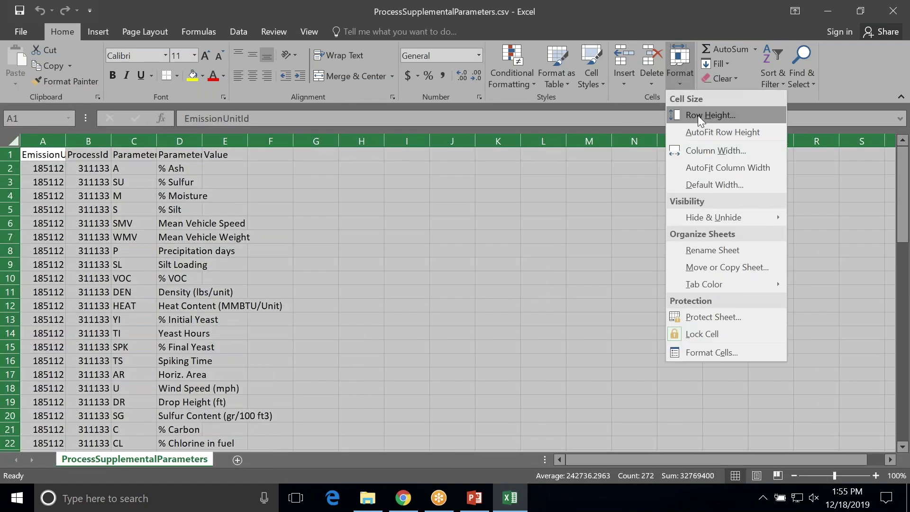
{"action": "left_click", "coordinate": [707, 164]}
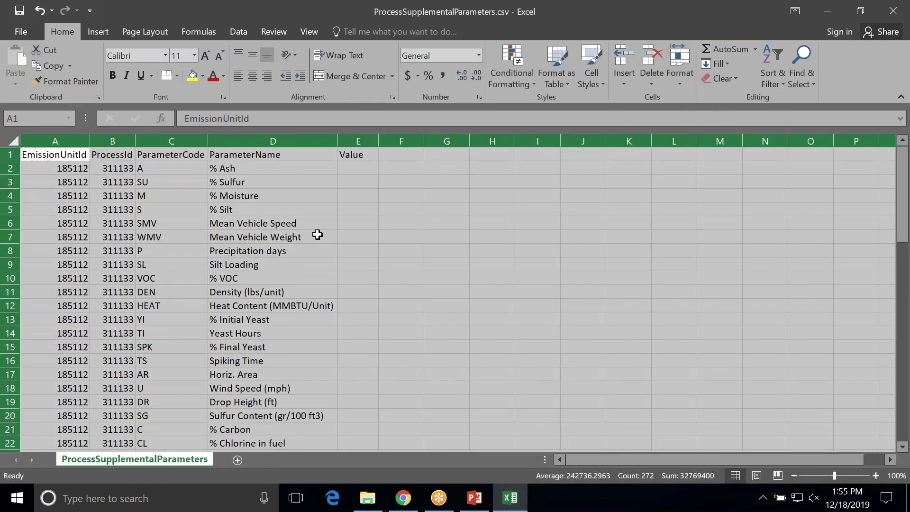
- Review the % Ash, % Sulfur and % Silt values of process 311338 and the remaining supplemental parameter rows
{"action": "left_click", "coordinate": [366, 225]}
{"action": "scroll", "coordinate": [363, 231], "scroll_direction": "down", "scroll_amount": 1}
{"action": "scroll", "coordinate": [363, 231], "scroll_direction": "down", "scroll_amount": 10}
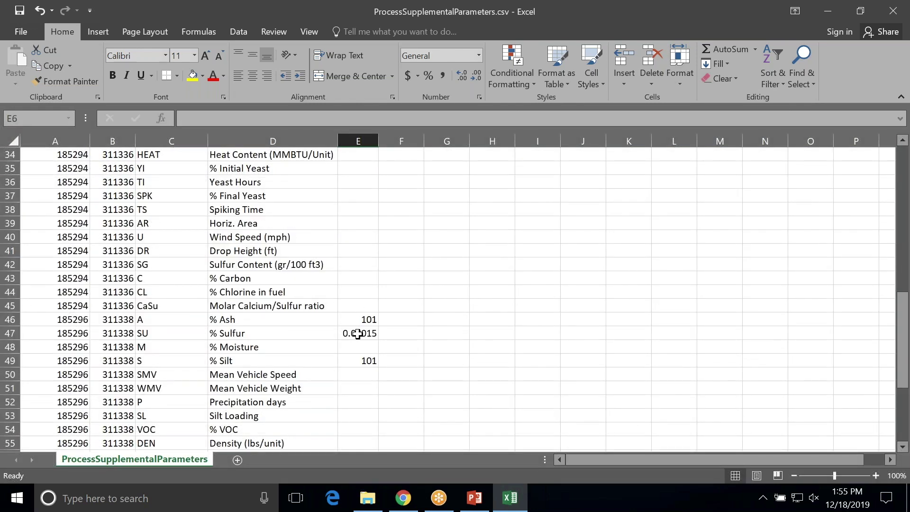
{"action": "left_click", "coordinate": [358, 334]}
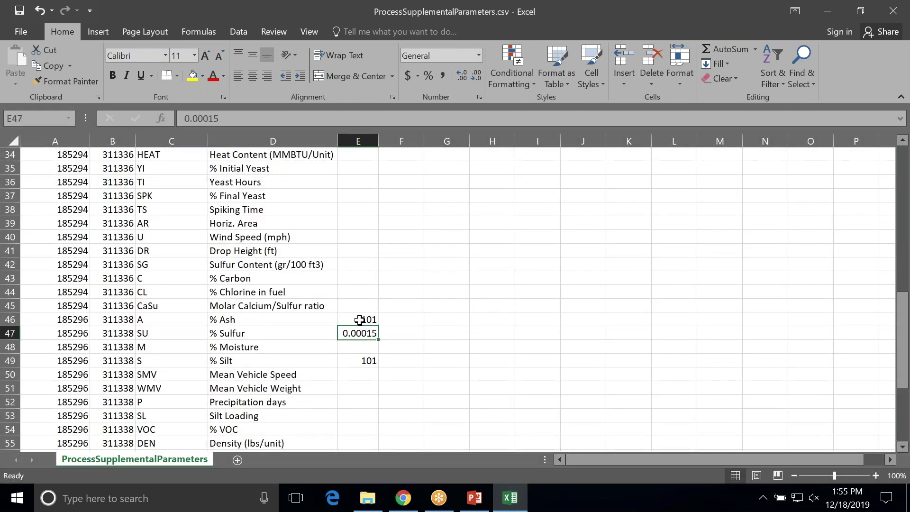
{"action": "left_click", "coordinate": [365, 319]}
{"action": "left_click", "coordinate": [357, 360]}
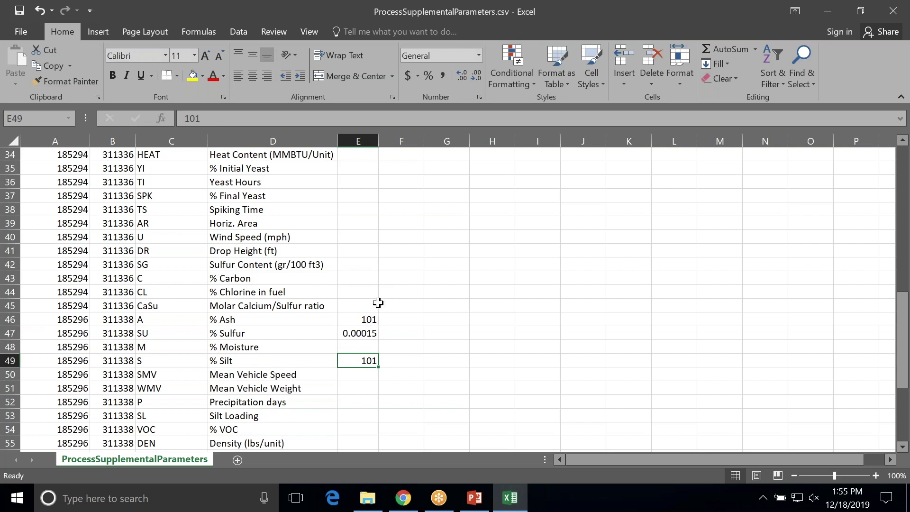
{"action": "scroll", "coordinate": [378, 303], "scroll_direction": "down", "scroll_amount": 6}
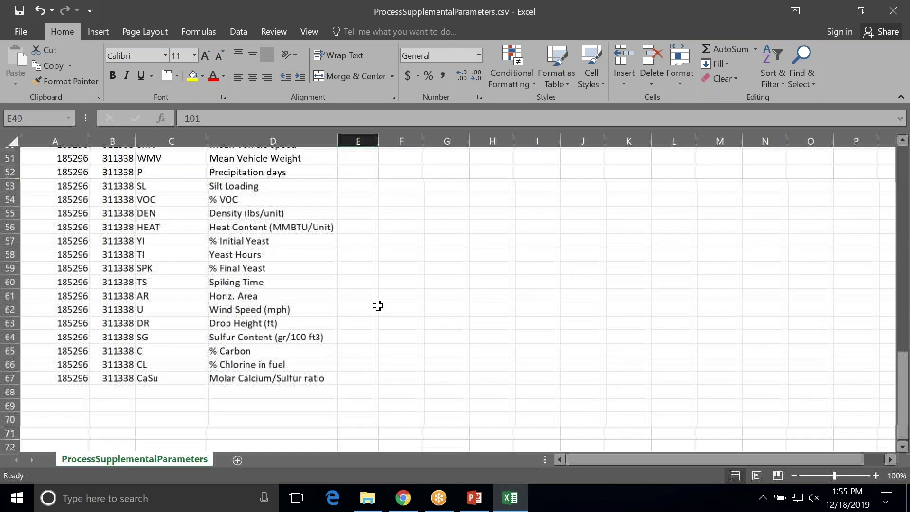
{"action": "scroll", "coordinate": [377, 305], "scroll_direction": "up", "scroll_amount": 10}
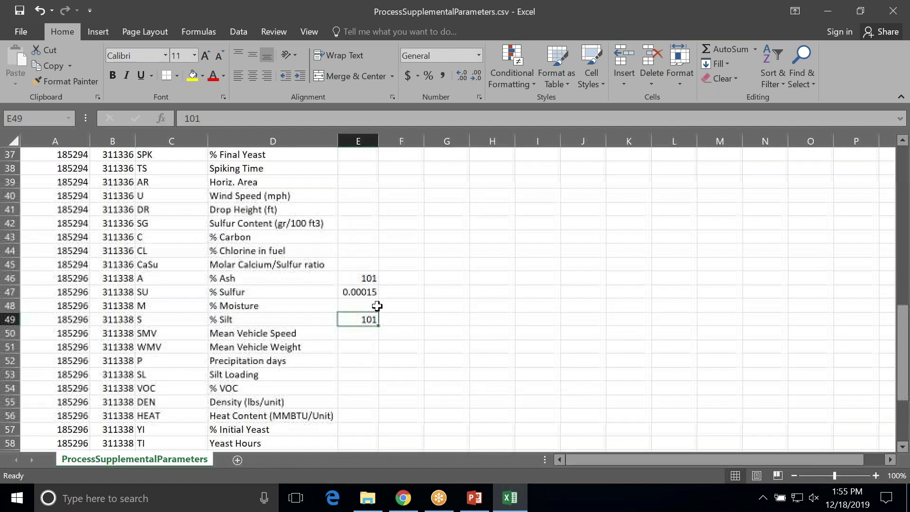
- Close ProcessSupplementalParameters.csv without saving and open ProcessEmissions.csv from the same folder
{"action": "left_click", "coordinate": [892, 14]}
{"action": "left_click", "coordinate": [455, 266]}
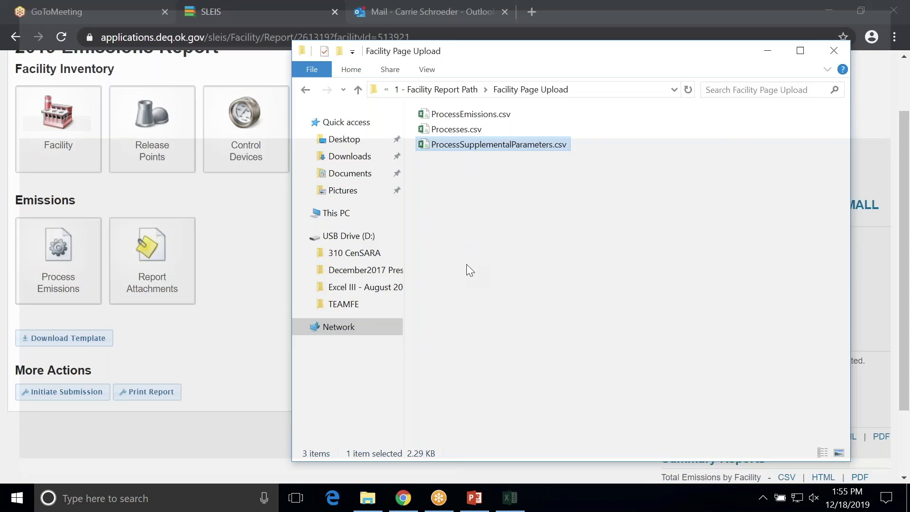
{"action": "left_click", "coordinate": [448, 117]}
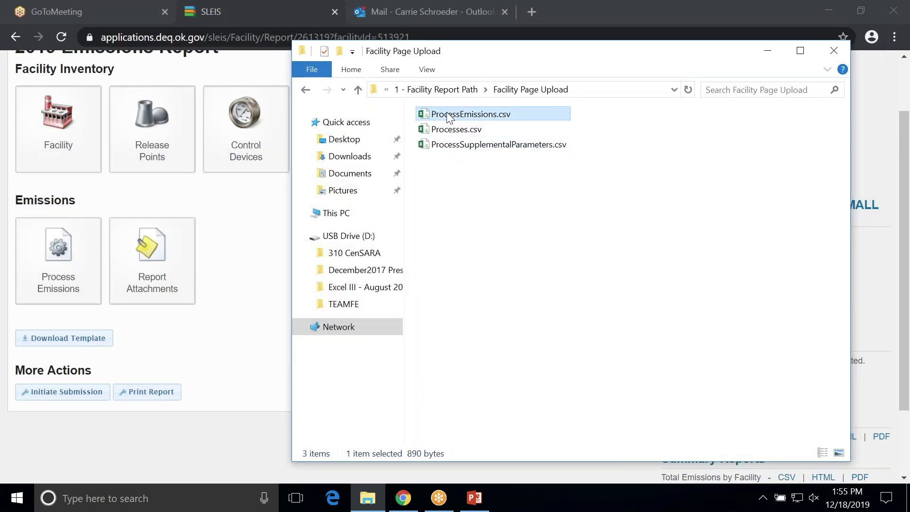
{"action": "double_click", "coordinate": [448, 118]}
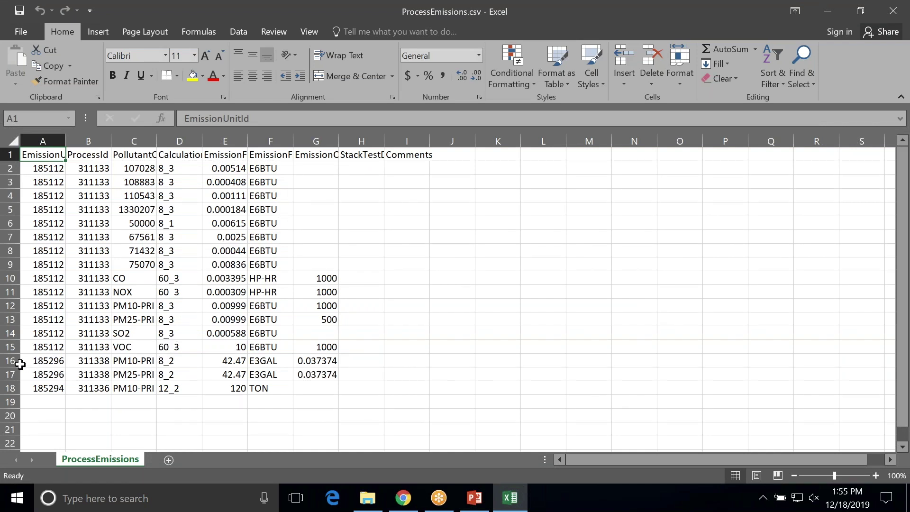
- Review the process 311338 rows and sample cells of the pollutant code, calculation method and emission quantity columns
{"action": "left_click_drag", "start_coordinate": [11, 361], "coordinate": [10, 374]}
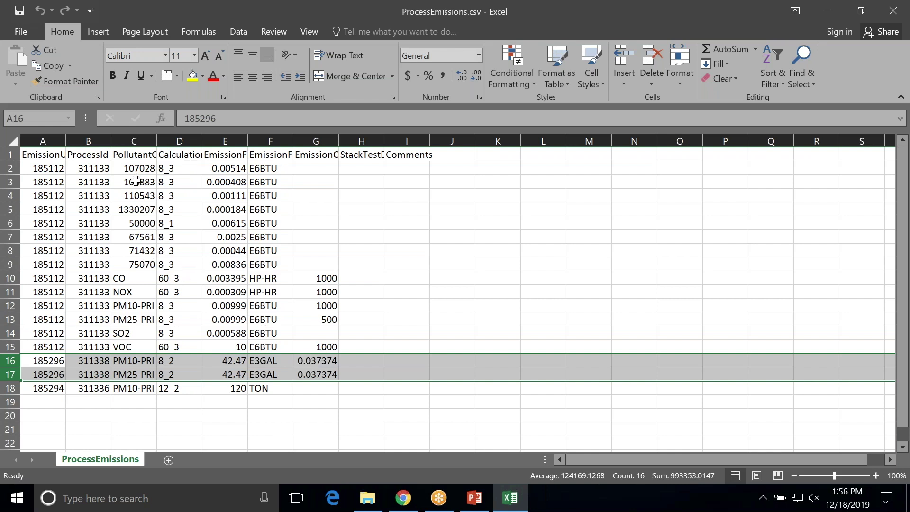
{"action": "left_click", "coordinate": [142, 251]}
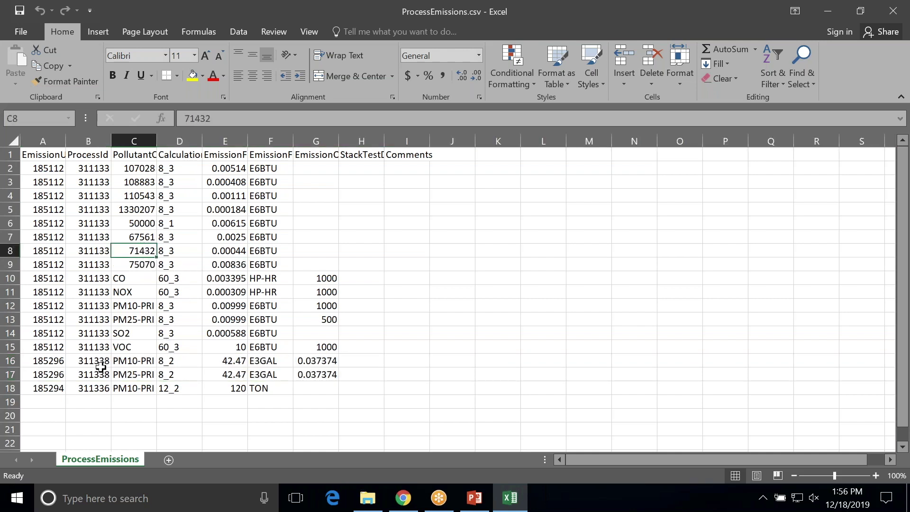
{"action": "left_click", "coordinate": [183, 303]}
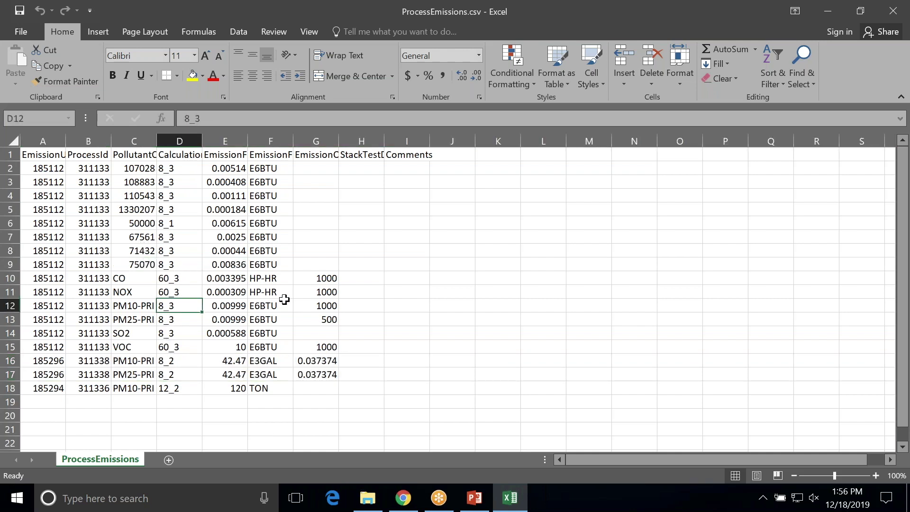
{"action": "left_click", "coordinate": [316, 293]}
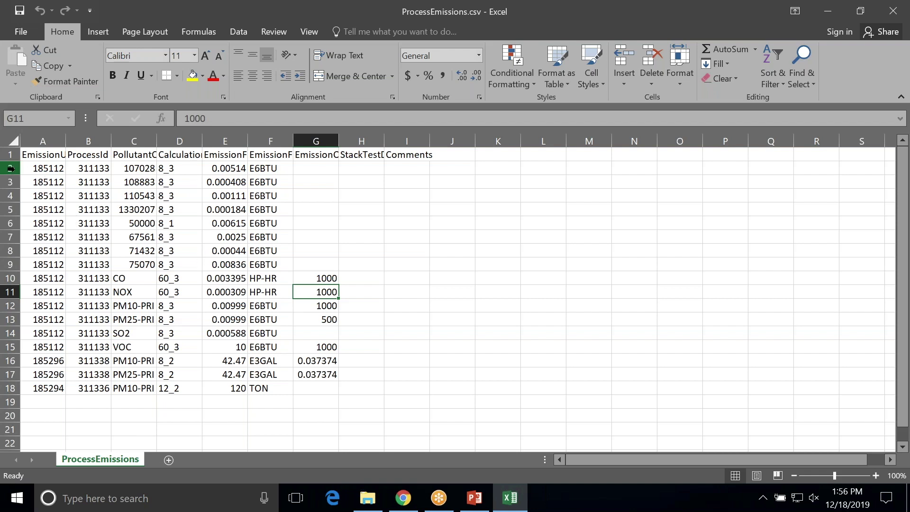
- Delete rows 2 to 9 of the ProcessEmissions sheet, which hold the pollutants with numeric codes
{"action": "left_click_drag", "start_coordinate": [11, 168], "coordinate": [17, 261]}
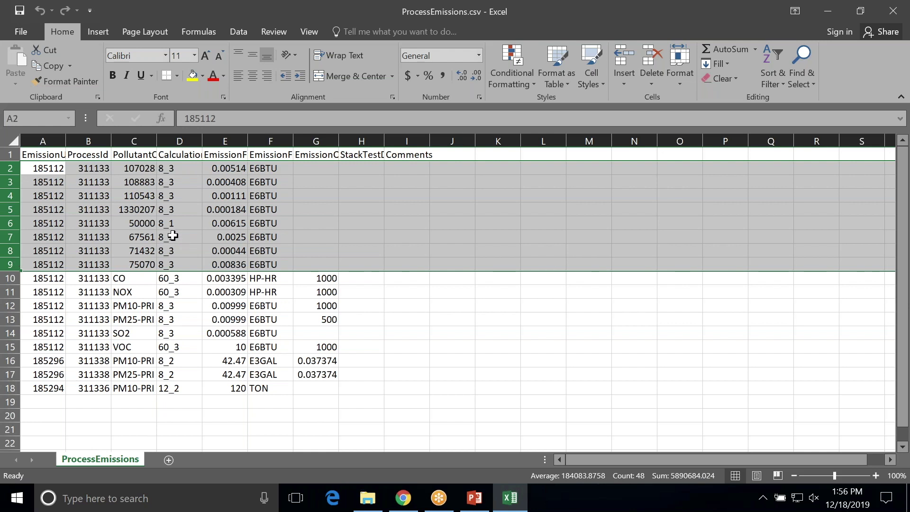
{"action": "left_click", "coordinate": [138, 223]}
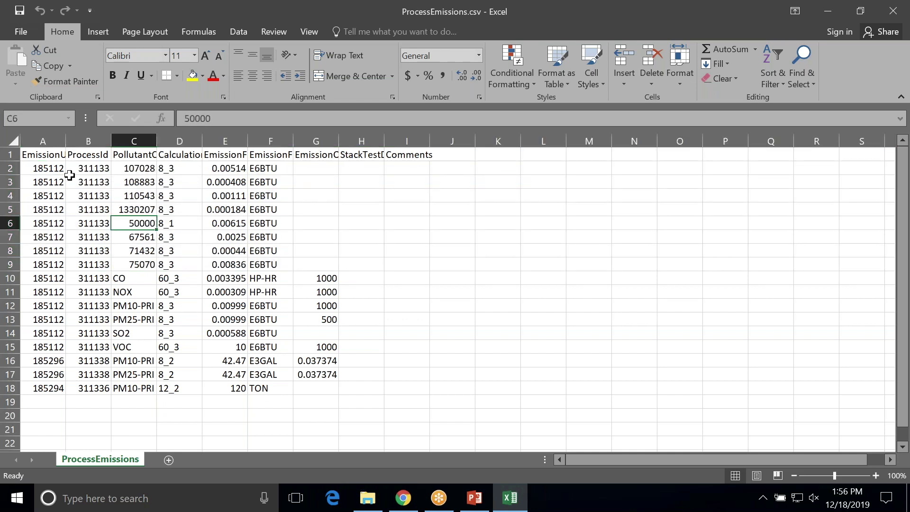
{"action": "left_click_drag", "start_coordinate": [12, 168], "coordinate": [17, 265]}
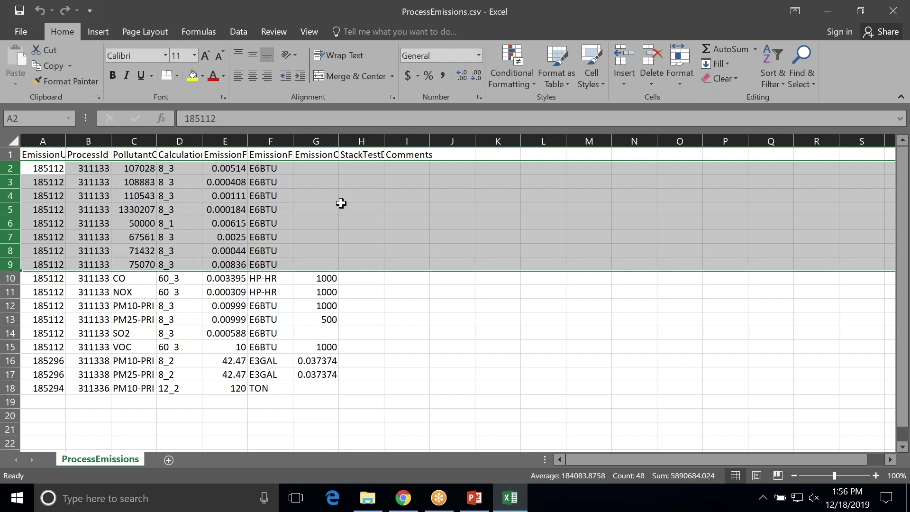
{"action": "left_click", "coordinate": [651, 61]}
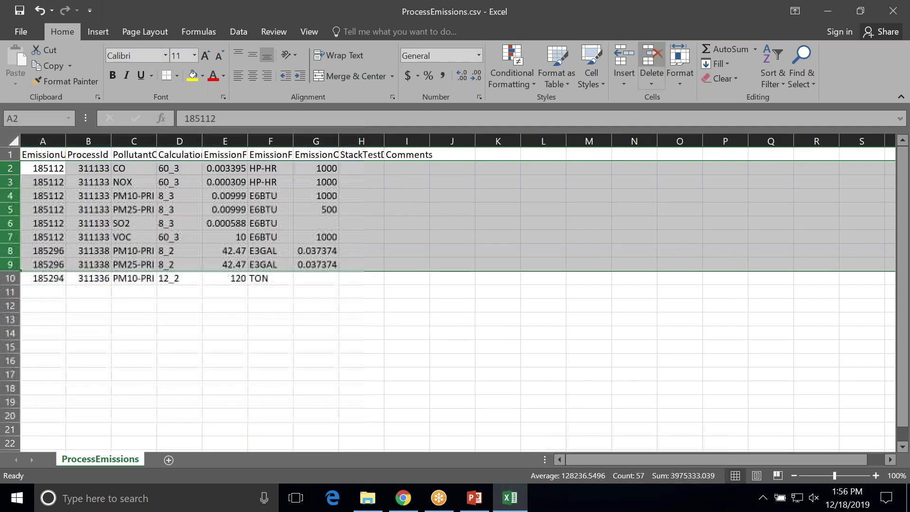
{"action": "left_click", "coordinate": [396, 306]}
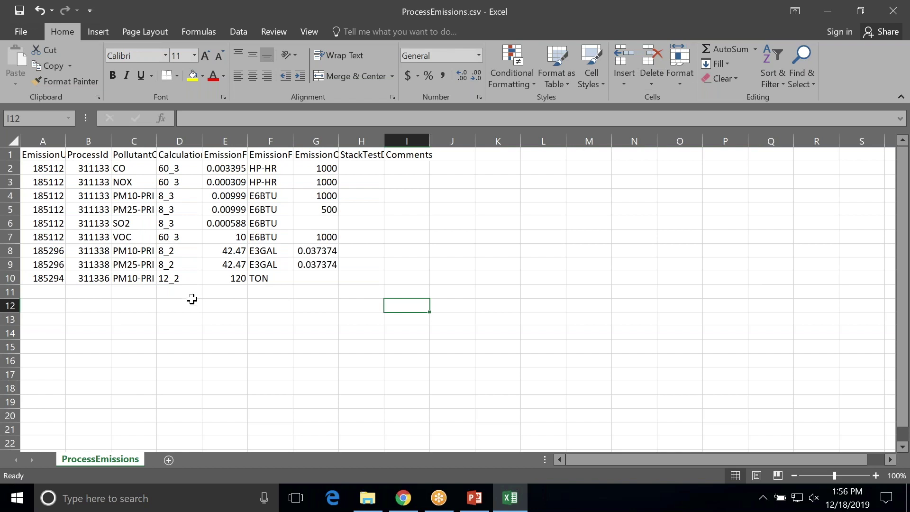
- Highlight rows 2 to 7 of process 311133 and autofit the width of the CalculationMethod column
{"action": "left_click", "coordinate": [11, 167]}
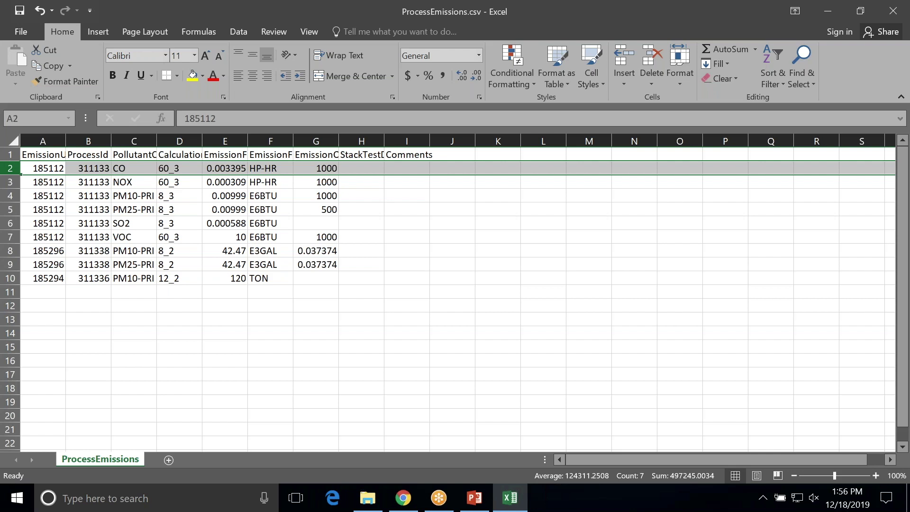
{"action": "left_click_drag", "start_coordinate": [13, 169], "coordinate": [10, 231]}
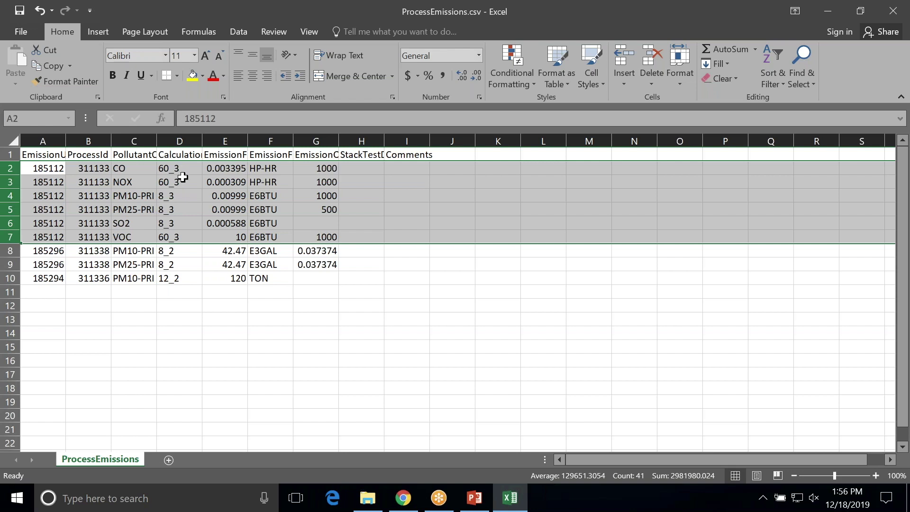
{"action": "double_click", "coordinate": [204, 143]}
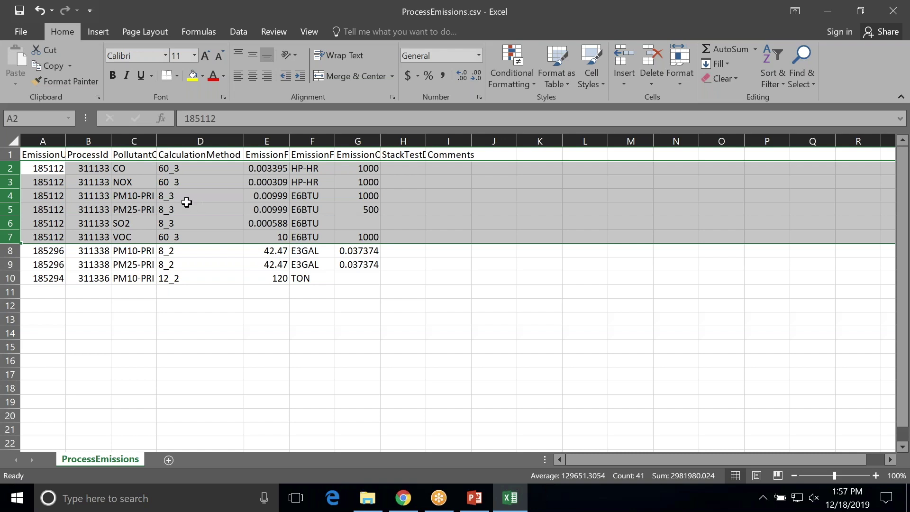
- Compare the CalculationMethod codes of the CO, NOX, PM10-PRI, PM25-PRI and SO2 rows of process 311133
{"action": "left_click", "coordinate": [183, 200]}
{"action": "left_click", "coordinate": [183, 205]}
{"action": "left_click", "coordinate": [179, 220]}
{"action": "left_click", "coordinate": [182, 180]}
{"action": "left_click", "coordinate": [182, 169]}
{"action": "left_click", "coordinate": [184, 183]}
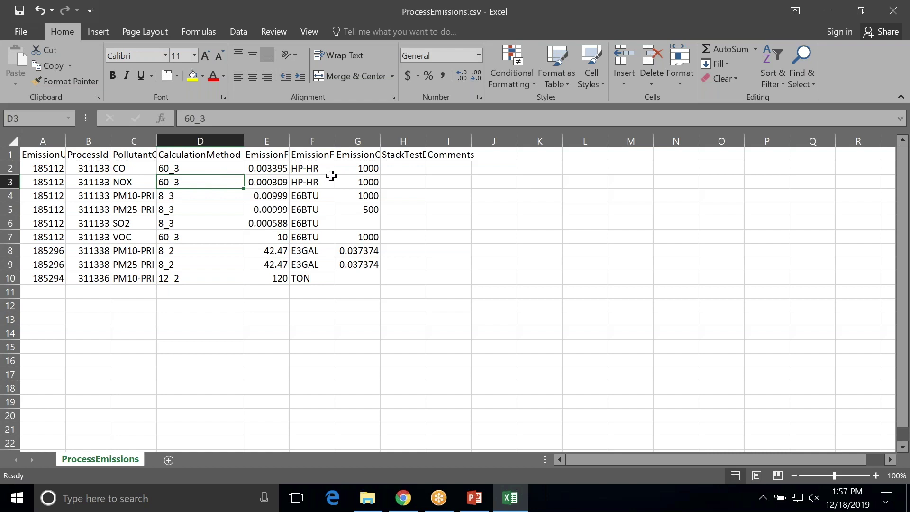
{"action": "left_click", "coordinate": [176, 170]}
{"action": "left_click", "coordinate": [179, 182]}
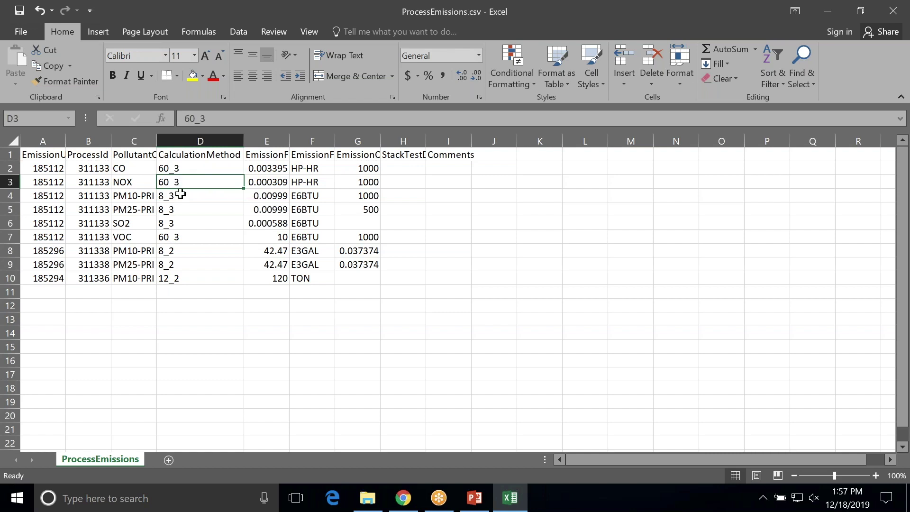
- Autofit the width of all columns in the ProcessEmissions sheet
{"action": "left_click", "coordinate": [357, 170]}
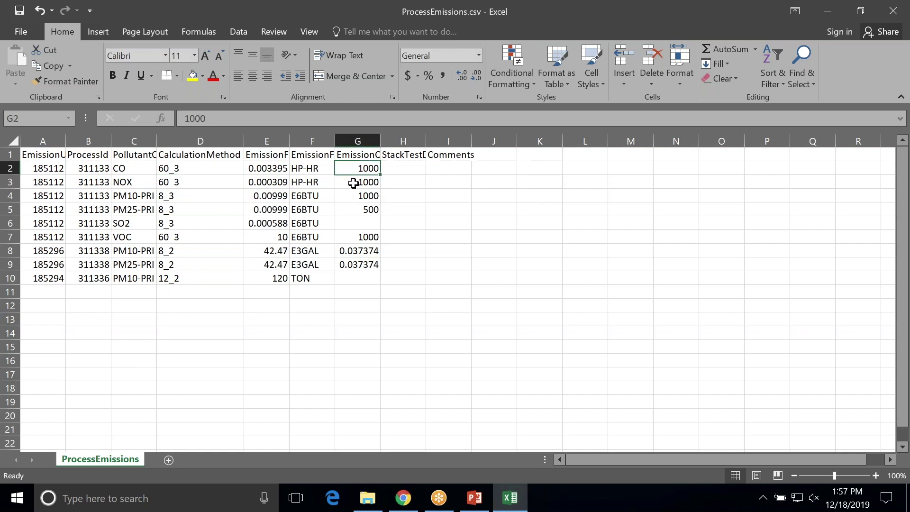
{"action": "left_click", "coordinate": [13, 141]}
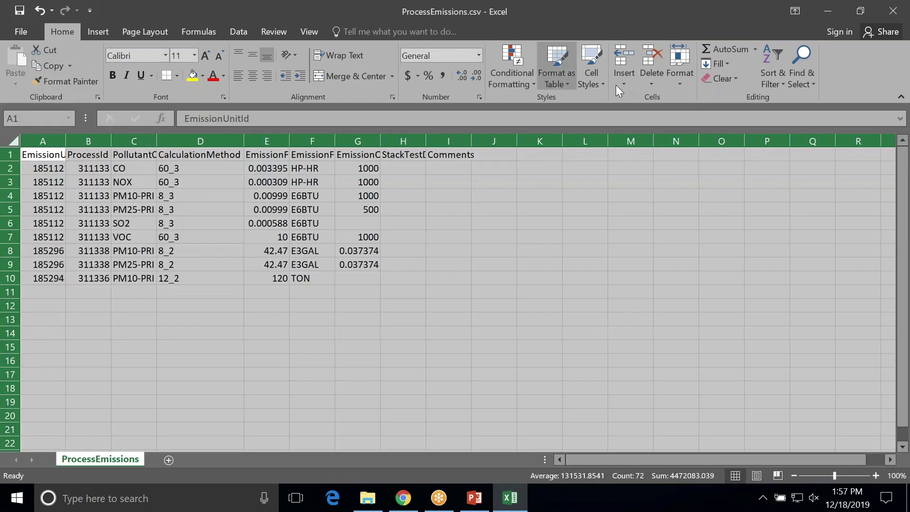
{"action": "left_click", "coordinate": [680, 82]}
{"action": "left_click", "coordinate": [698, 165]}
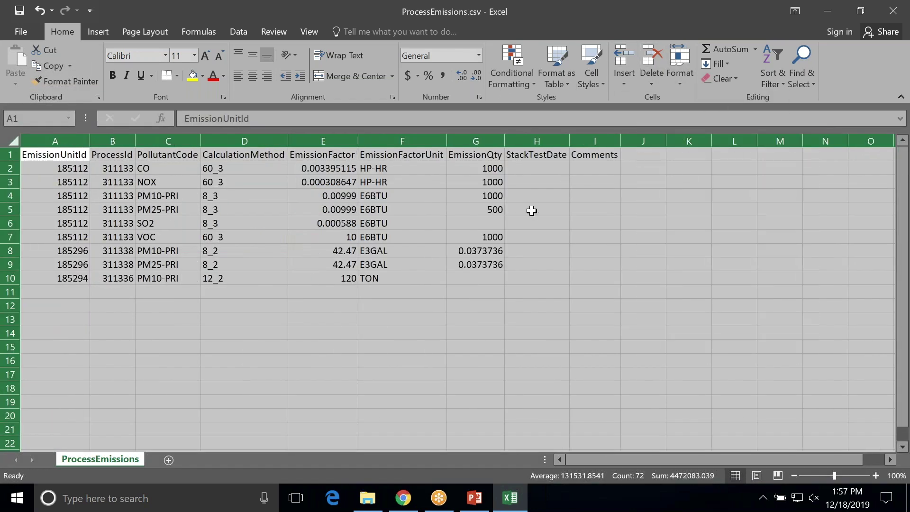
- Check the EmissionQty values of the CO, PM25-PRI and VOC rows of process 311133
{"action": "left_click", "coordinate": [480, 170]}
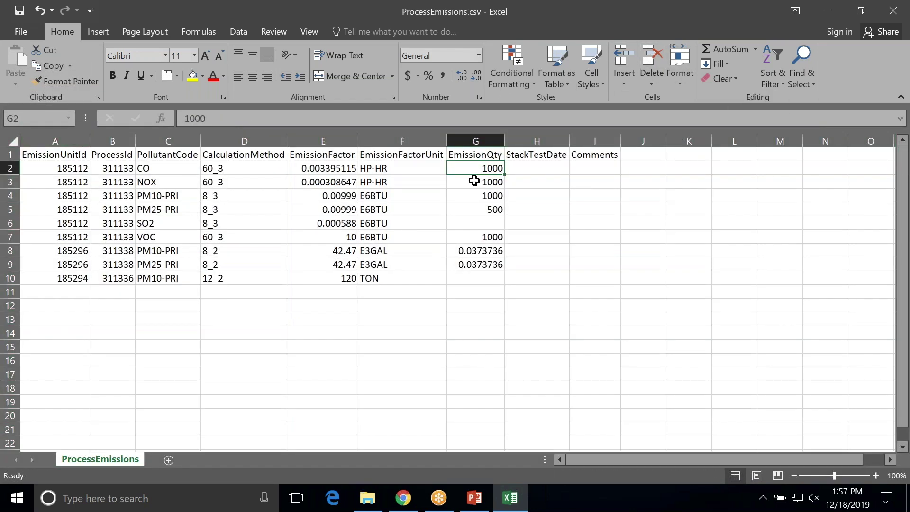
{"action": "left_click", "coordinate": [477, 209]}
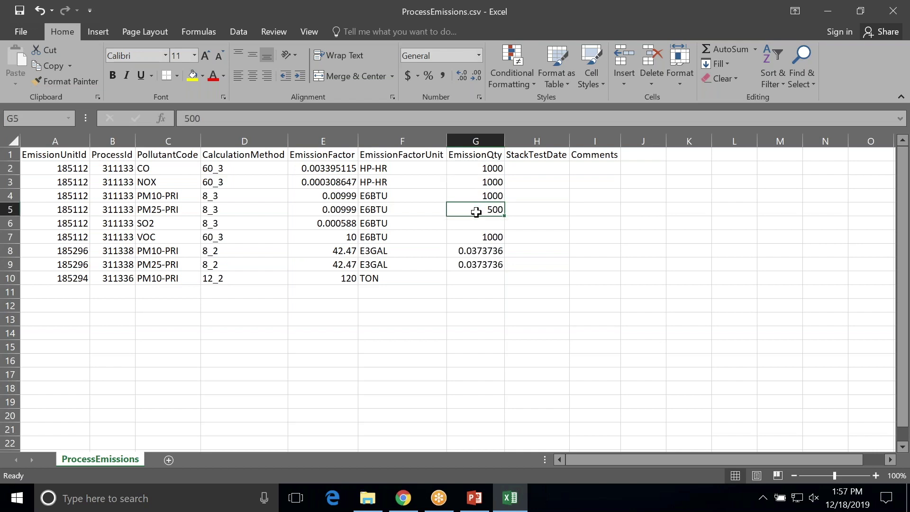
{"action": "left_click", "coordinate": [477, 237]}
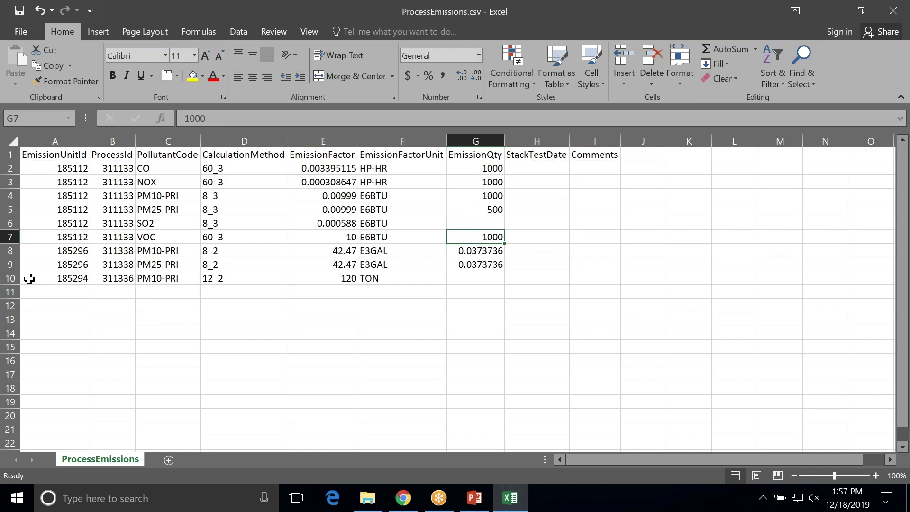
- Examine the two process 311338 rows, then all emission rows of processes 311133 and 311338 together
{"action": "left_click_drag", "start_coordinate": [11, 251], "coordinate": [11, 264]}
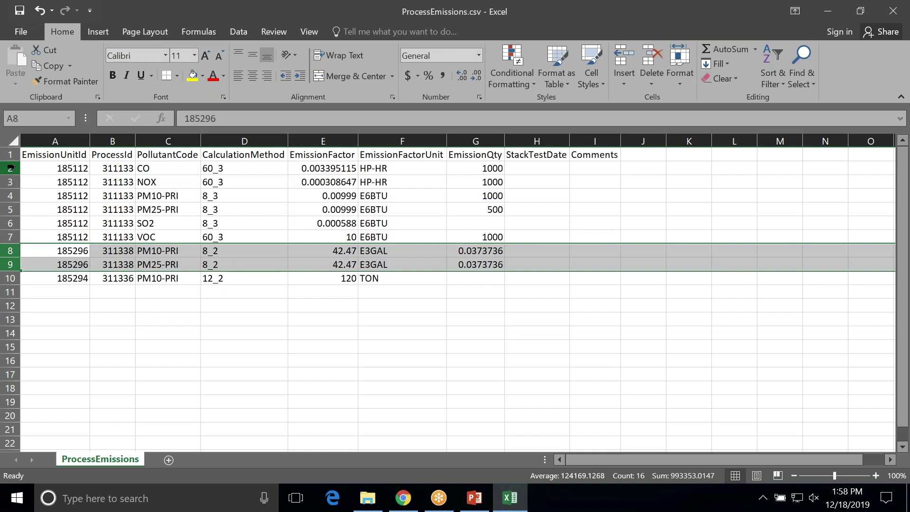
{"action": "left_click_drag", "start_coordinate": [11, 167], "coordinate": [10, 264]}
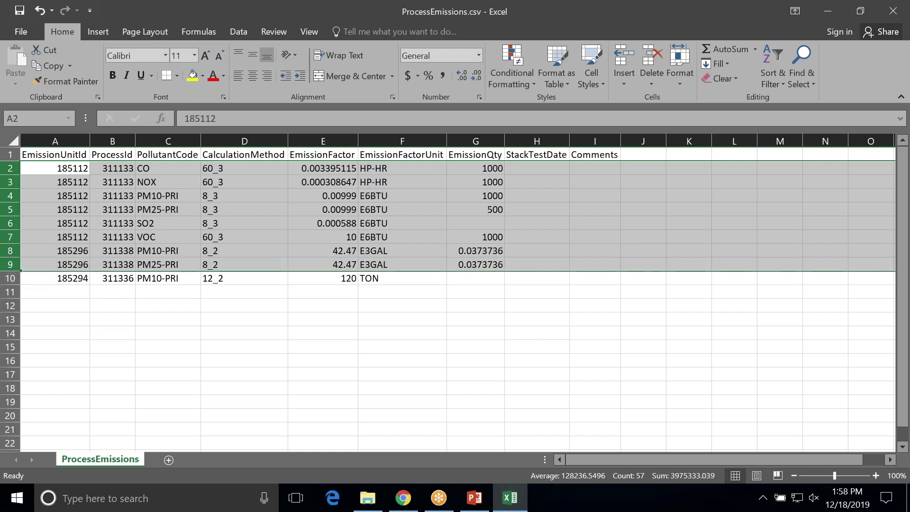
- Check the process 311336 row and its EmissionQty cell, then close ProcessEmissions.csv without saving the changes
{"action": "left_click", "coordinate": [10, 278]}
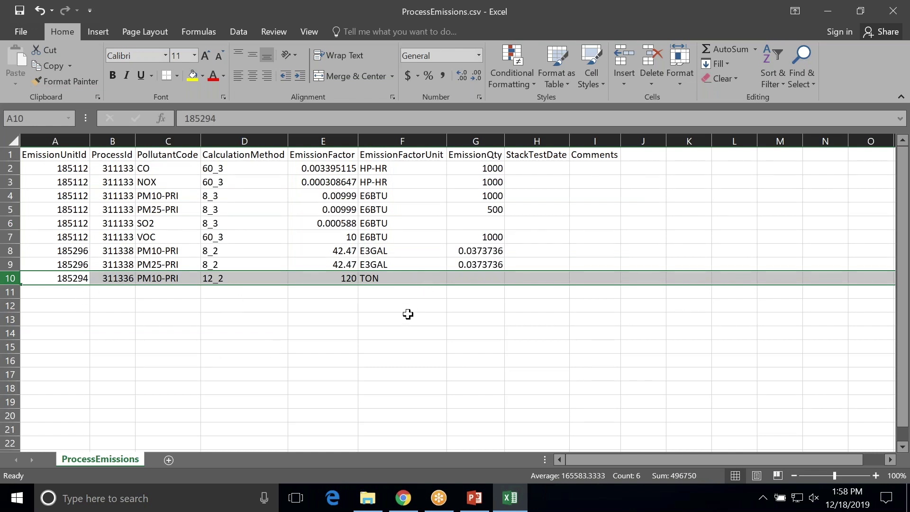
{"action": "left_click", "coordinate": [489, 277]}
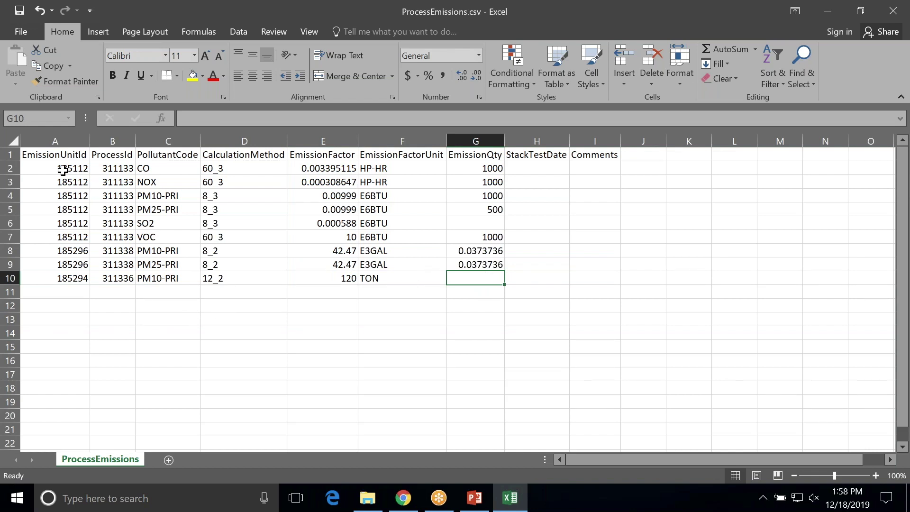
{"action": "left_click", "coordinate": [49, 154]}
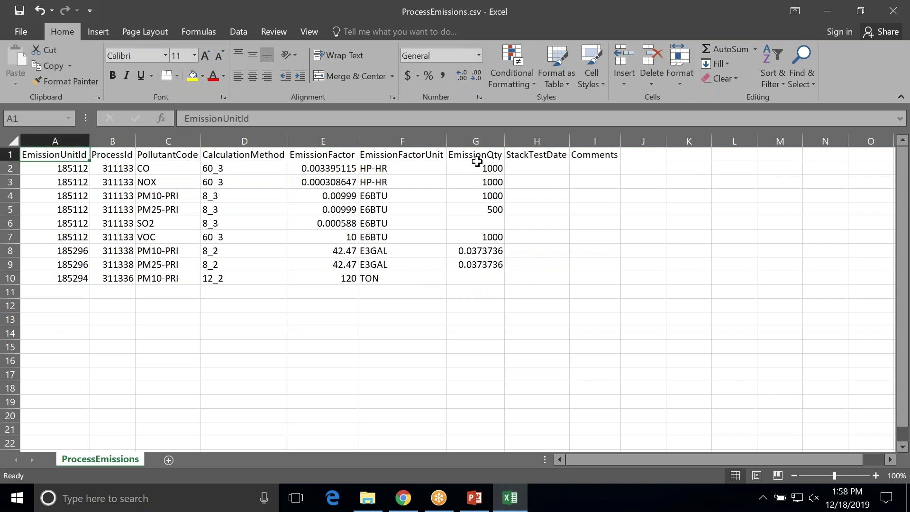
{"action": "left_click", "coordinate": [893, 15]}
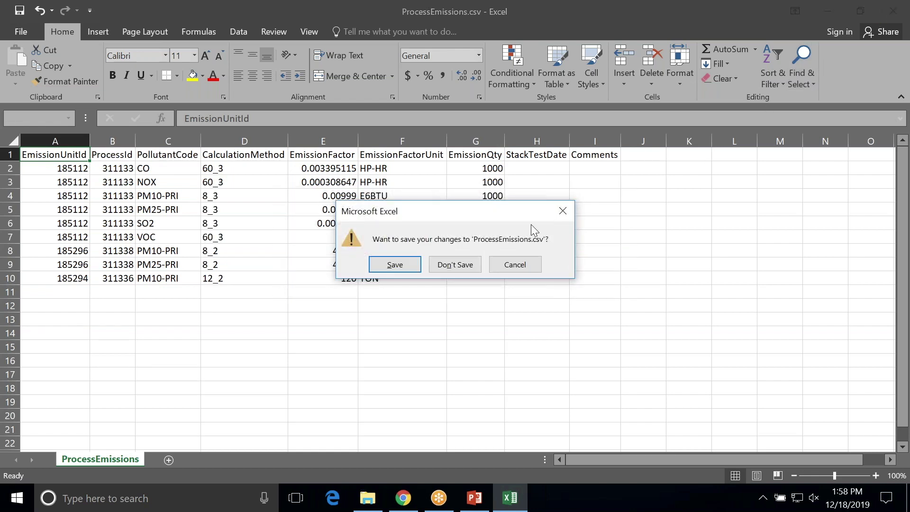
{"action": "left_click", "coordinate": [454, 264]}
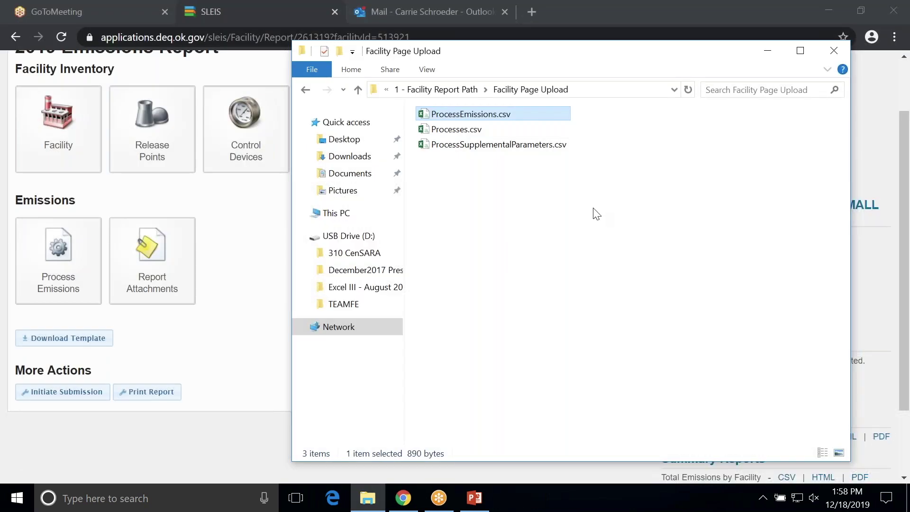
- Reopen ProcessEmissions.csv, delete rows 2 to 9 with the numeric pollutant codes, and save the file keeping the CSV format
{"action": "double_click", "coordinate": [425, 118]}
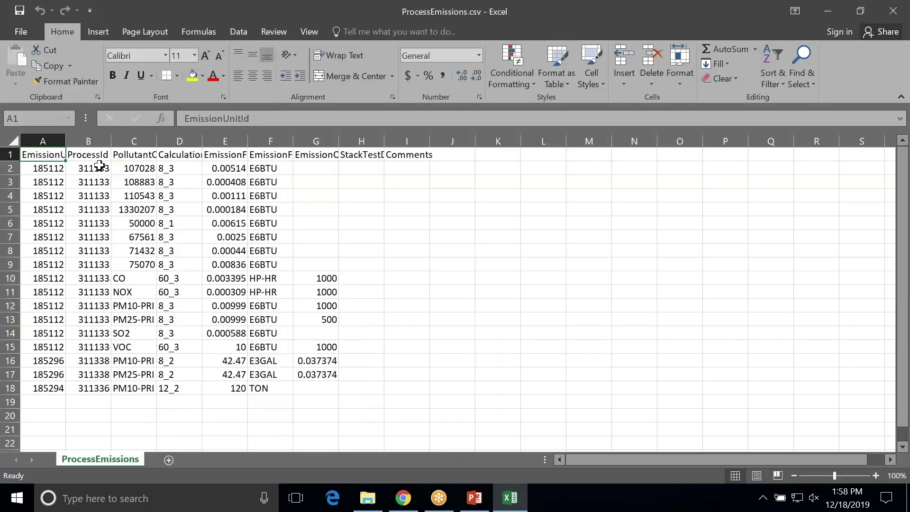
{"action": "left_click_drag", "start_coordinate": [9, 168], "coordinate": [65, 257]}
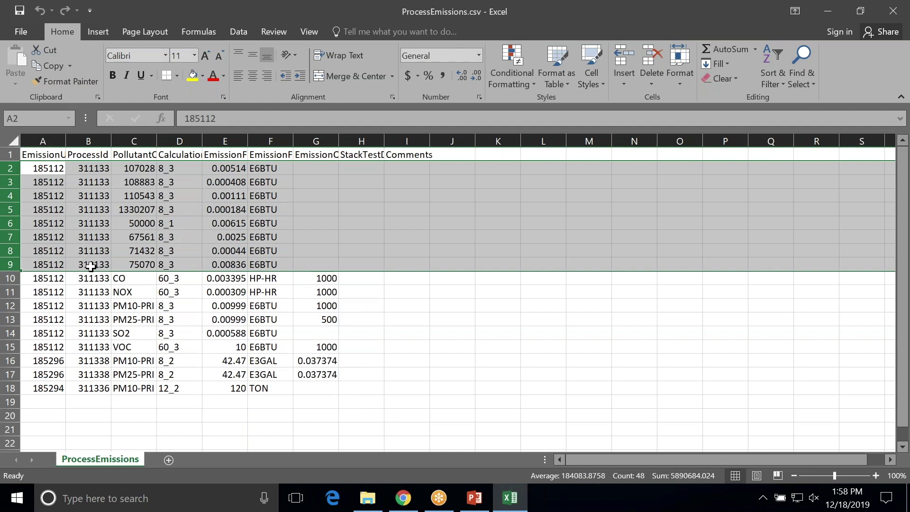
{"action": "left_click", "coordinate": [651, 61]}
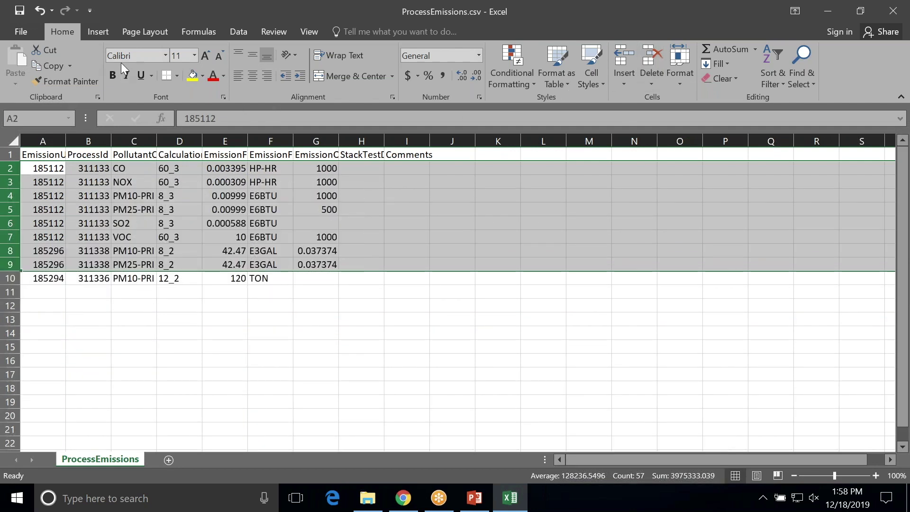
{"action": "left_click", "coordinate": [20, 10]}
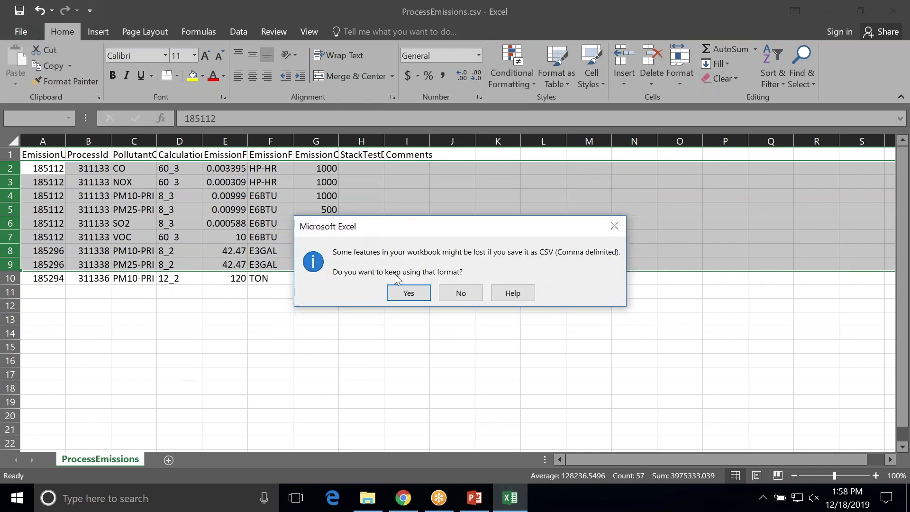
{"action": "left_click", "coordinate": [406, 294]}
- Close ProcessEmissions.csv without saving again, then reopen it to verify the saved rows and close it
{"action": "left_click", "coordinate": [893, 11]}
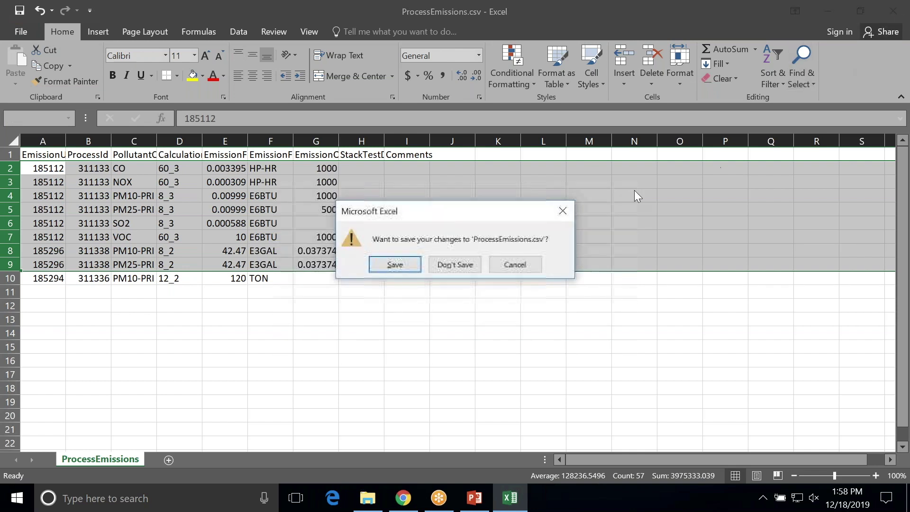
{"action": "left_click", "coordinate": [458, 268]}
{"action": "double_click", "coordinate": [429, 115]}
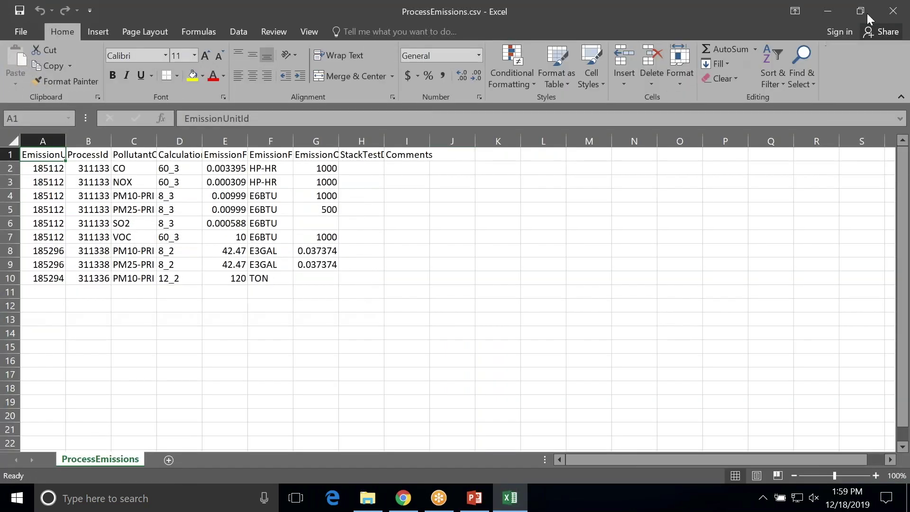
{"action": "left_click", "coordinate": [893, 11]}
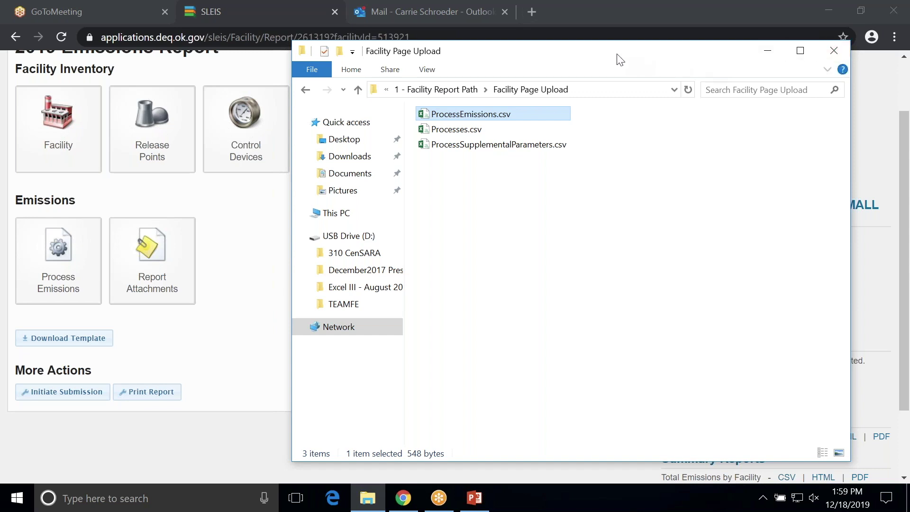
- Copy ProcessEmissions.csv, Processes.csv and ProcessSupplementalParameters.csv from the Facility Page Upload folder to the desktop
{"action": "left_click", "coordinate": [425, 148], "text": "shift"}
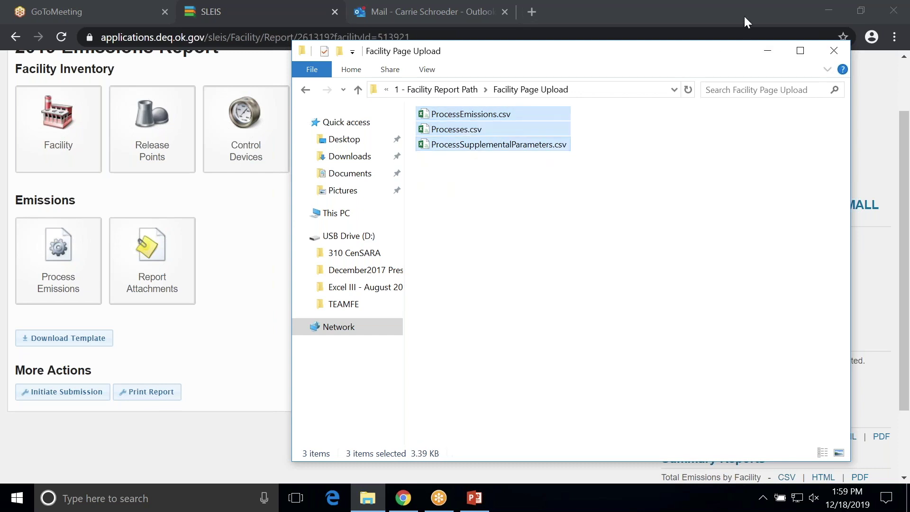
{"action": "left_click", "coordinate": [827, 10]}
{"action": "left_click", "coordinate": [235, 214]}
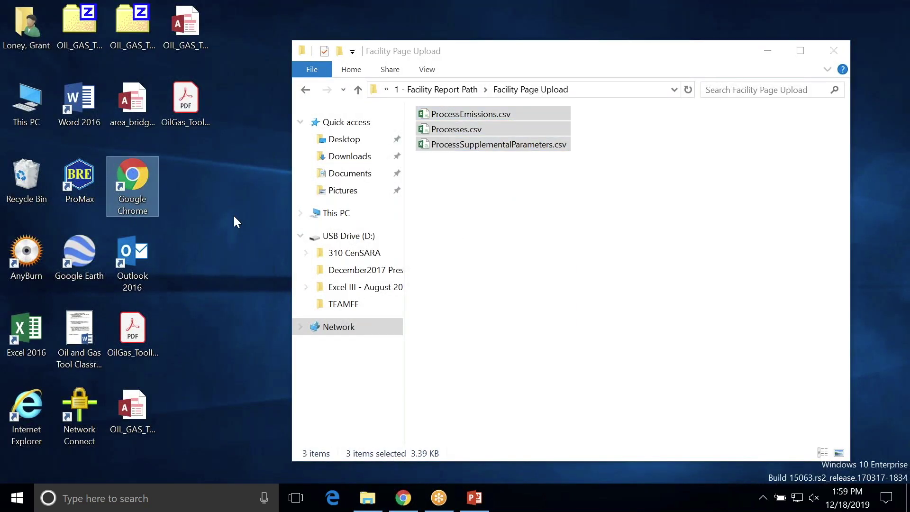
{"action": "key", "text": "ctrl+v"}
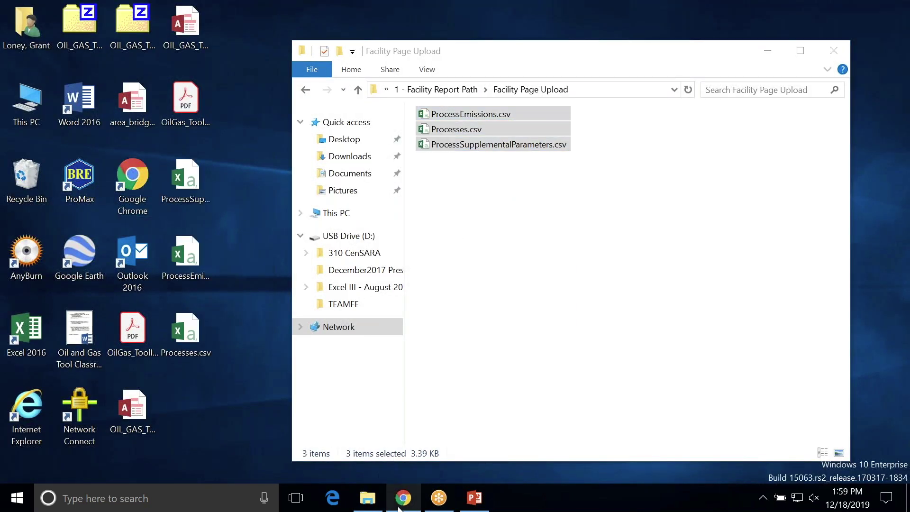
- Switch to Chrome, search for "ok deq" in a new tab and open the Oklahoma Department of Environmental Quality home page
{"action": "left_click", "coordinate": [402, 498]}
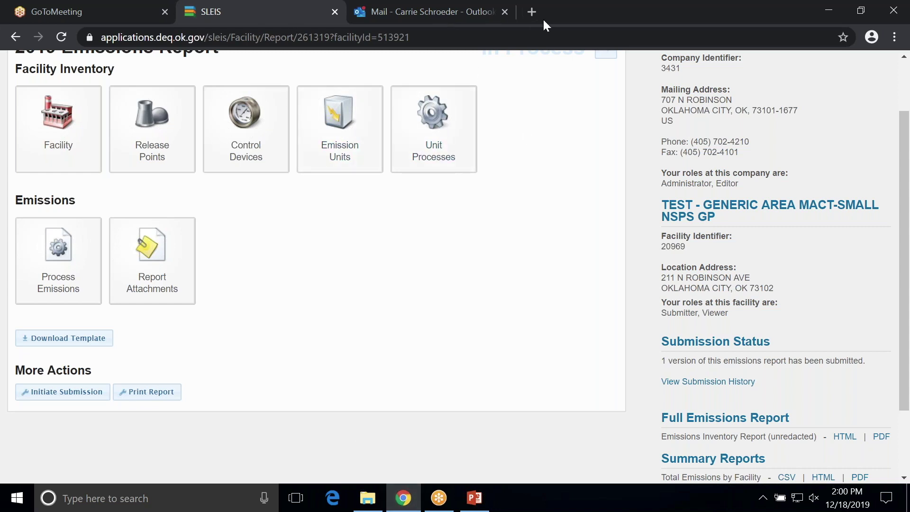
{"action": "left_click", "coordinate": [559, 15]}
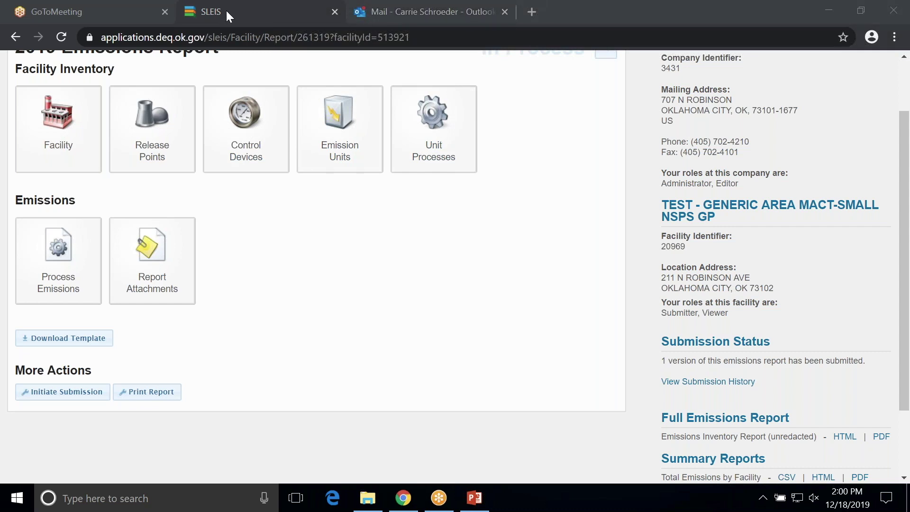
{"action": "left_click", "coordinate": [531, 12]}
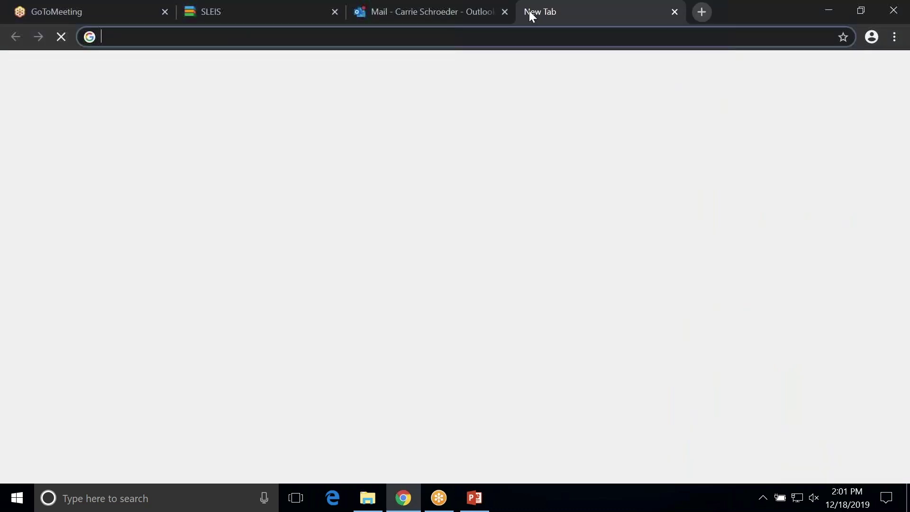
{"action": "type", "text": "ok deq"}
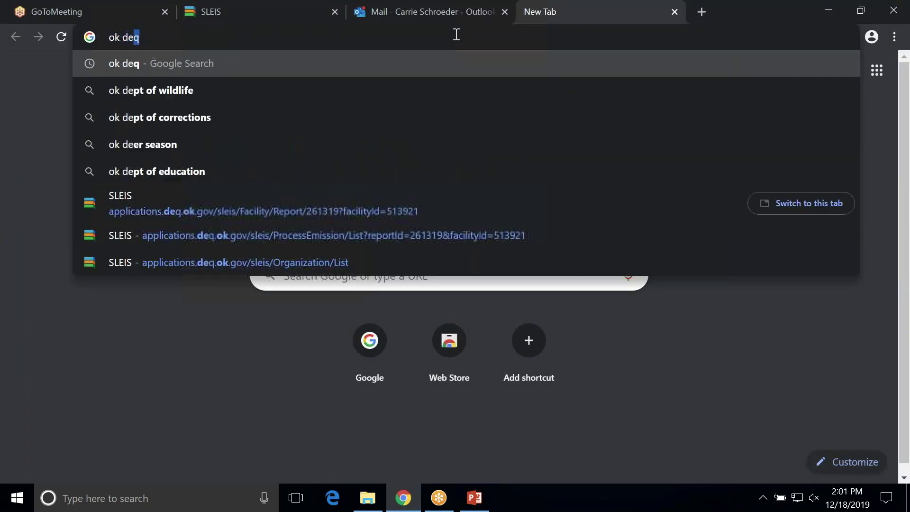
{"action": "key", "text": "Return"}
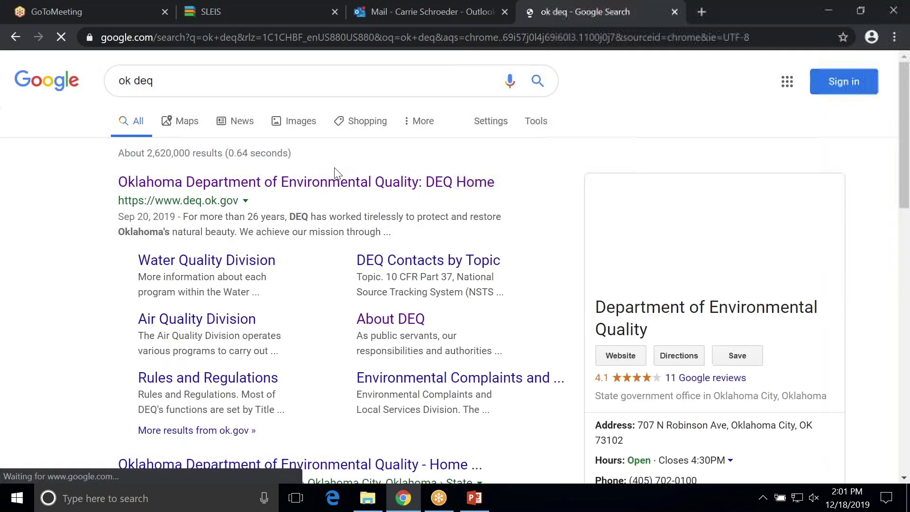
{"action": "left_click", "coordinate": [334, 182]}
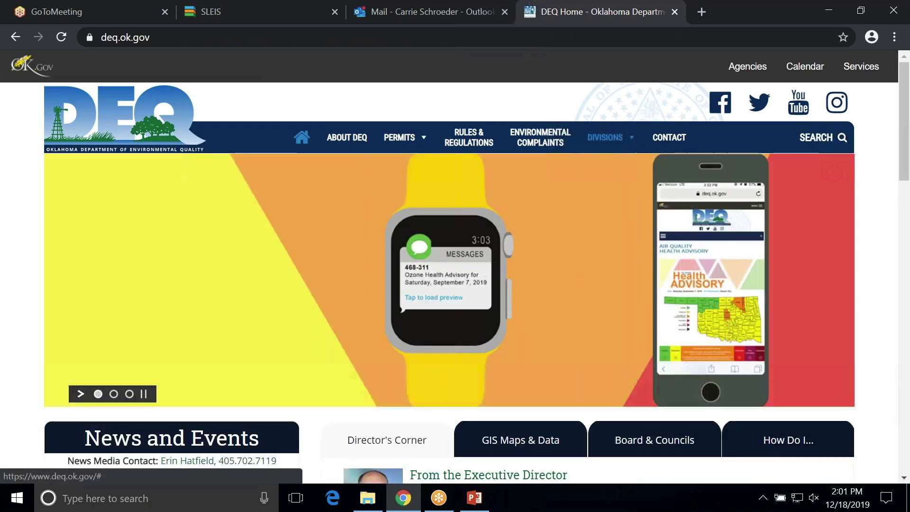
- Go through the Emissions Inventory page to SLEIS and open the File Import Specification for Report Homepage Import
{"action": "left_click", "coordinate": [613, 142]}
{"action": "left_click", "coordinate": [118, 267]}
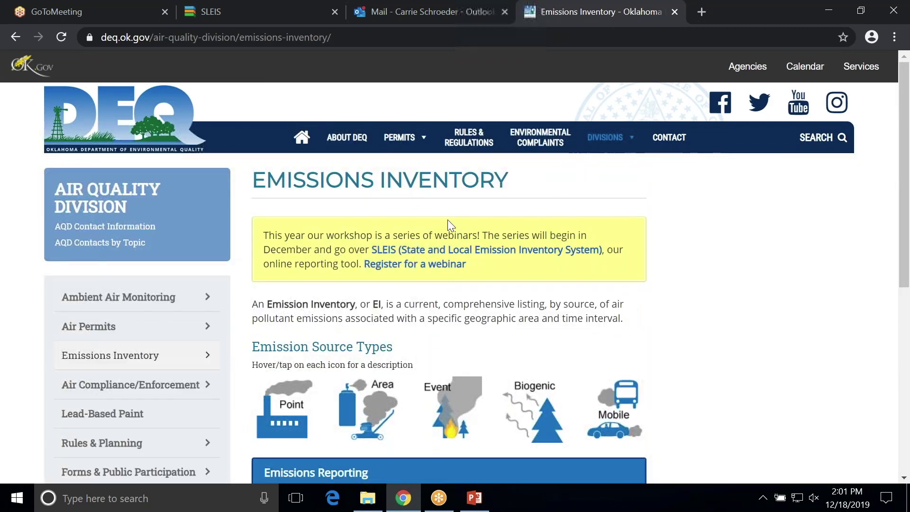
{"action": "left_click", "coordinate": [540, 254]}
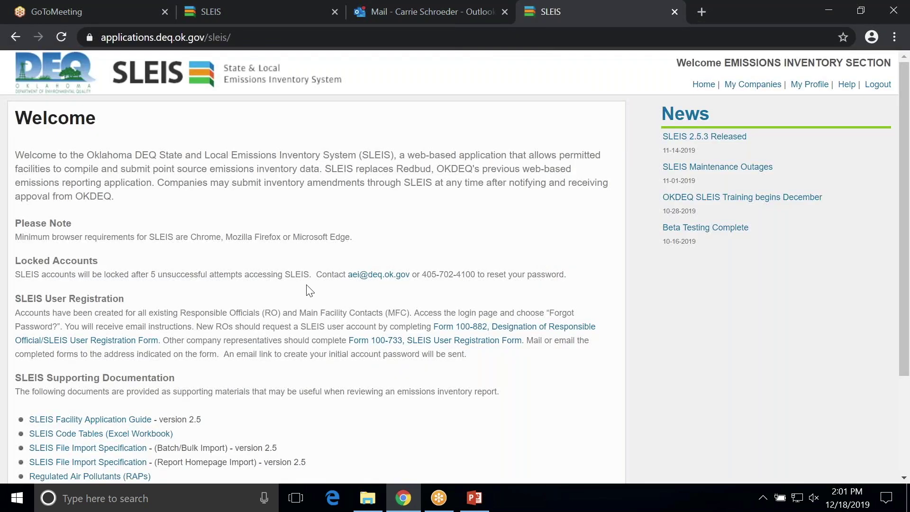
{"action": "scroll", "coordinate": [281, 292], "scroll_direction": "down", "scroll_amount": 3}
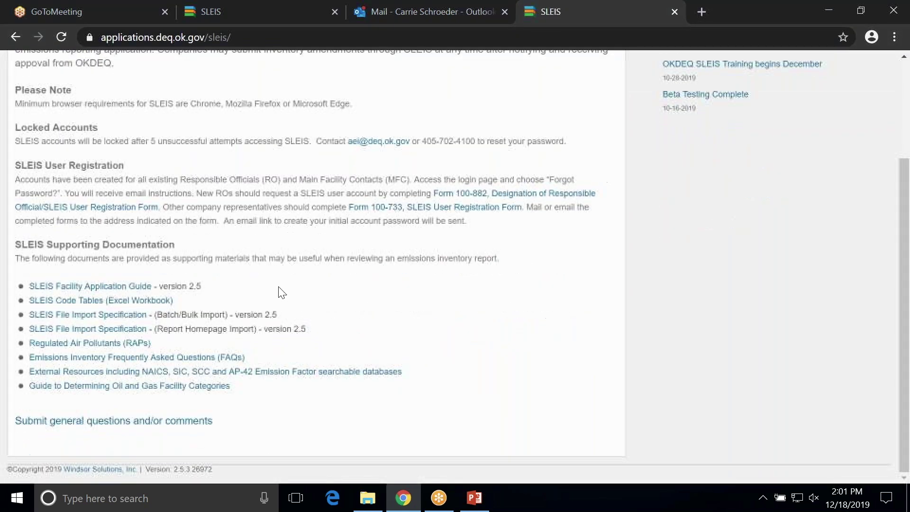
{"action": "left_click", "coordinate": [91, 333]}
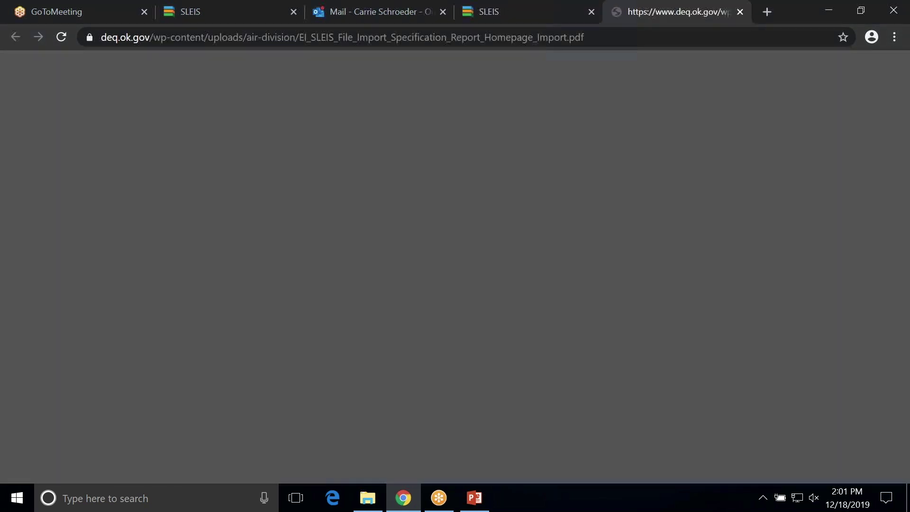
- Examine the Processes.CSV column rules, allowed values and greyed-out fields in the File Import Specification, then close the document
{"action": "scroll", "coordinate": [377, 284], "scroll_direction": "down", "scroll_amount": 3}
{"action": "scroll", "coordinate": [380, 284], "scroll_direction": "down", "scroll_amount": 20}
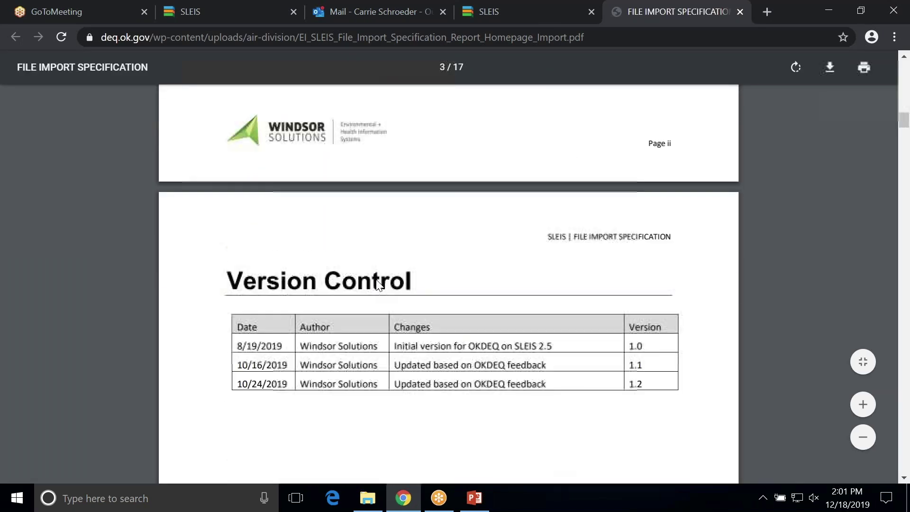
{"action": "scroll", "coordinate": [376, 282], "scroll_direction": "down", "scroll_amount": 20}
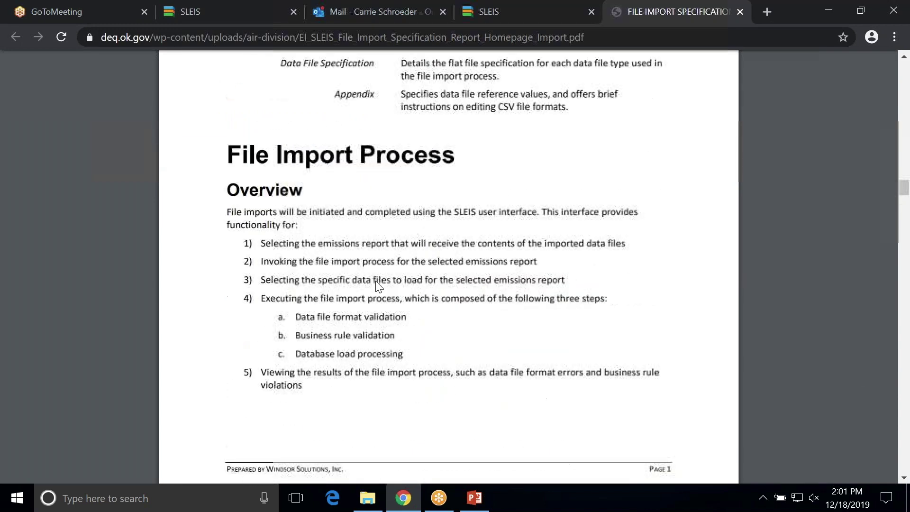
{"action": "scroll", "coordinate": [376, 283], "scroll_direction": "down", "scroll_amount": 15}
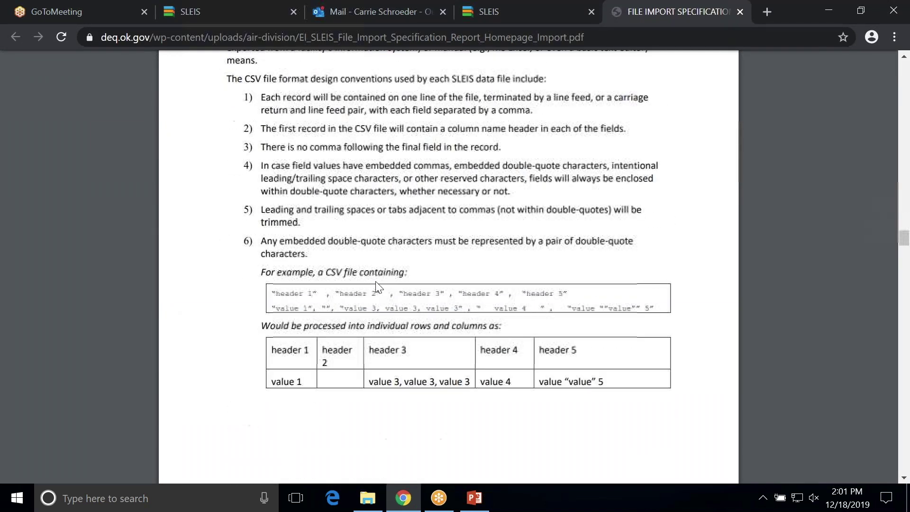
{"action": "scroll", "coordinate": [379, 287], "scroll_direction": "down", "scroll_amount": 7}
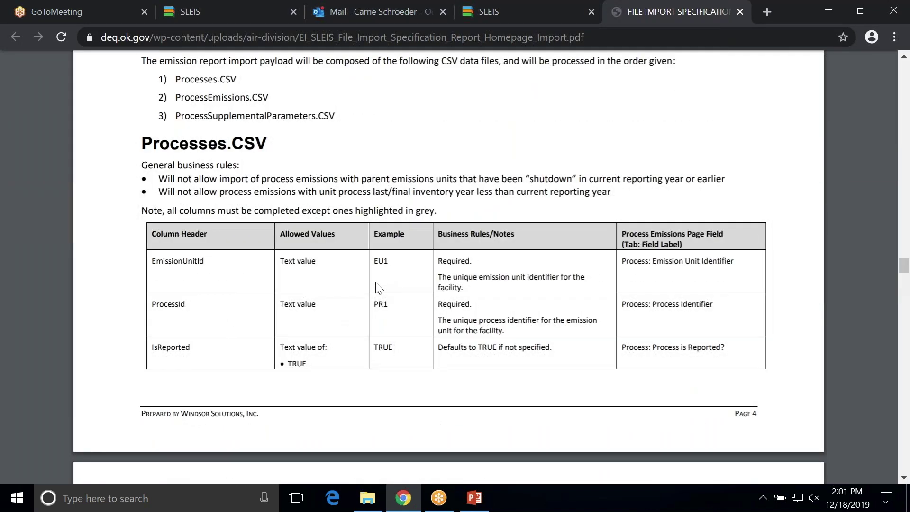
{"action": "scroll", "coordinate": [379, 287], "scroll_direction": "down", "scroll_amount": 2}
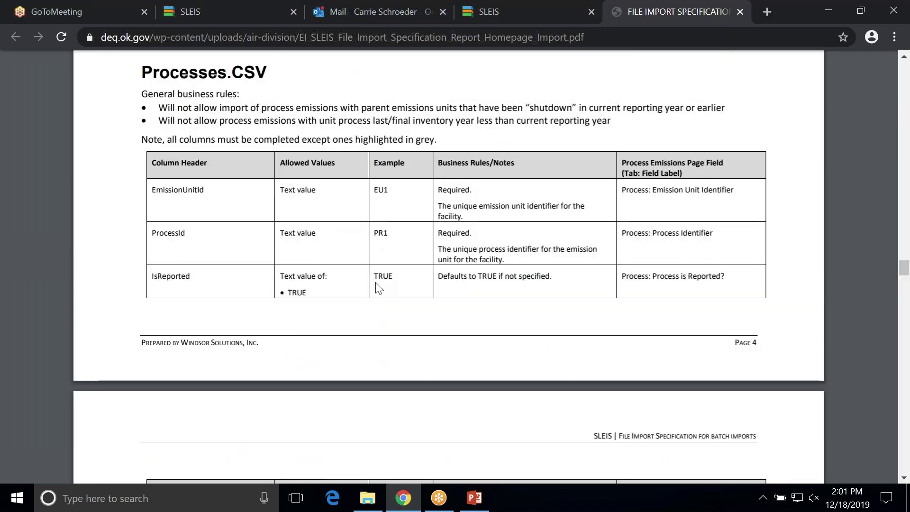
{"action": "scroll", "coordinate": [379, 287], "scroll_direction": "down", "scroll_amount": 10}
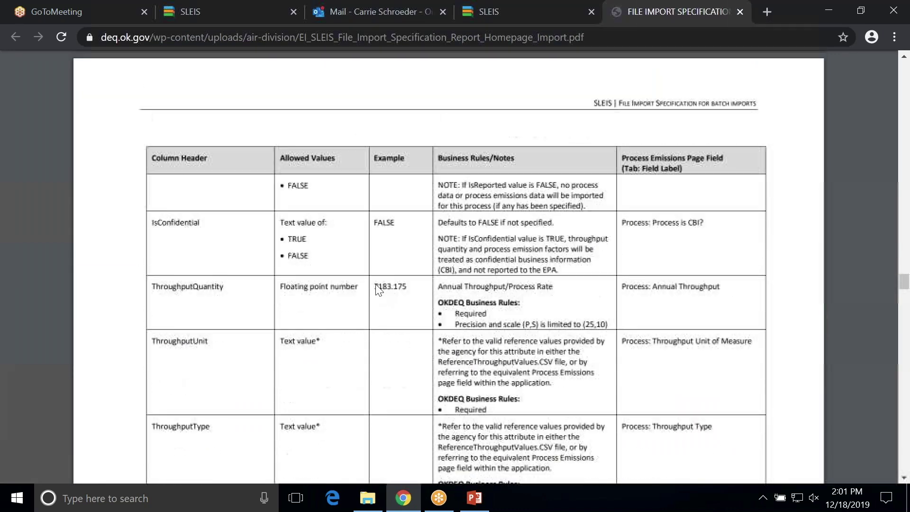
{"action": "scroll", "coordinate": [379, 290], "scroll_direction": "down", "scroll_amount": 7}
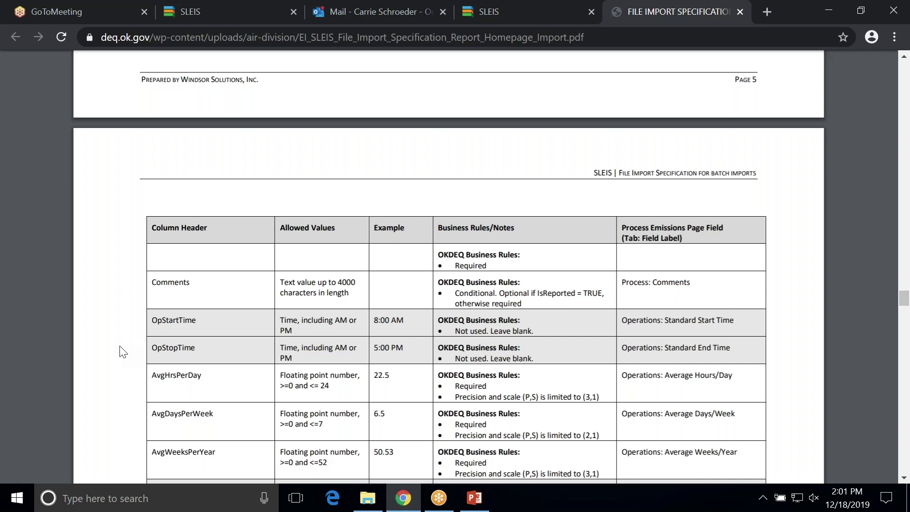
{"action": "scroll", "coordinate": [122, 352], "scroll_direction": "down", "scroll_amount": 7}
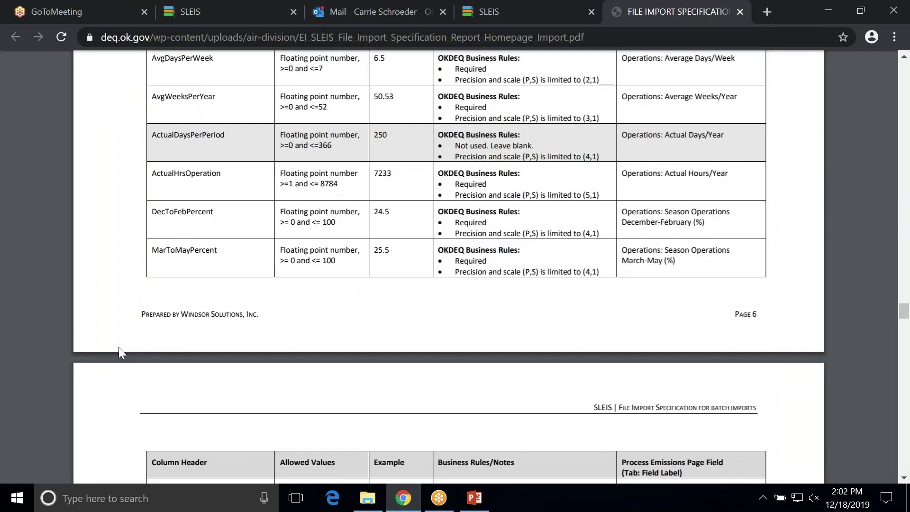
{"action": "scroll", "coordinate": [119, 347], "scroll_direction": "down", "scroll_amount": 7}
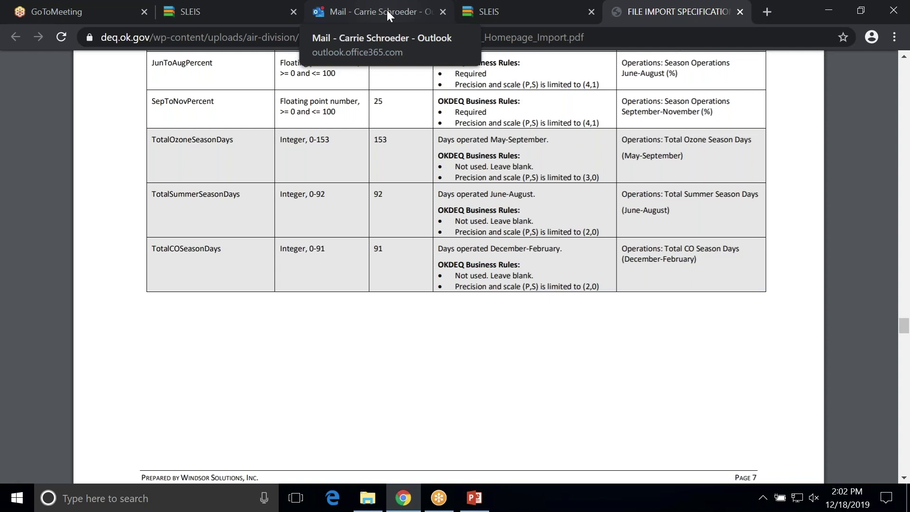
{"action": "left_click", "coordinate": [740, 12]}
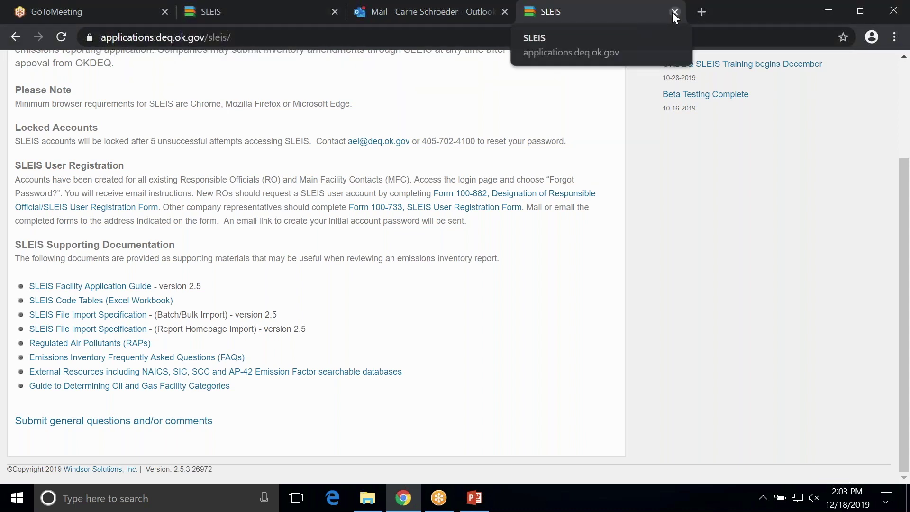
- Close the extra SLEIS tab, return to the 2019 Emissions Report and open its Process Emissions list
{"action": "left_click", "coordinate": [254, 14]}
{"action": "left_click", "coordinate": [658, 13]}
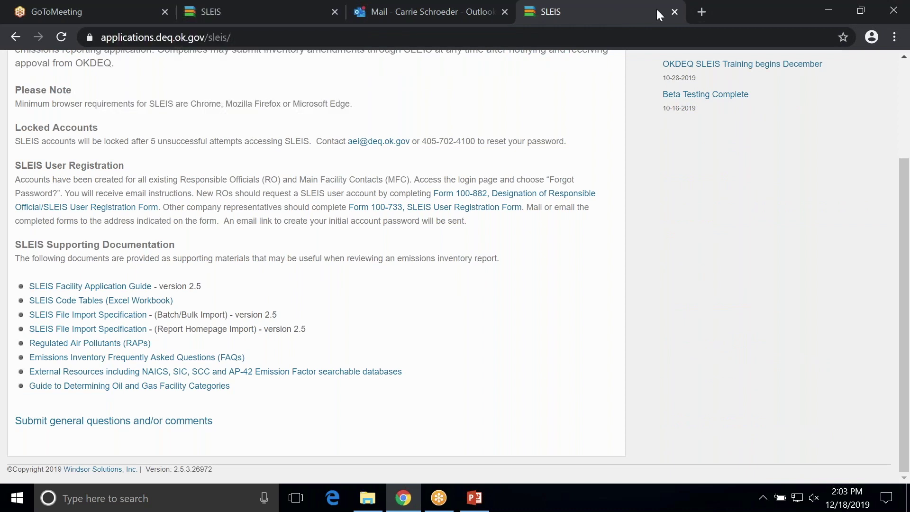
{"action": "left_click", "coordinate": [675, 12]}
{"action": "left_click", "coordinate": [278, 15]}
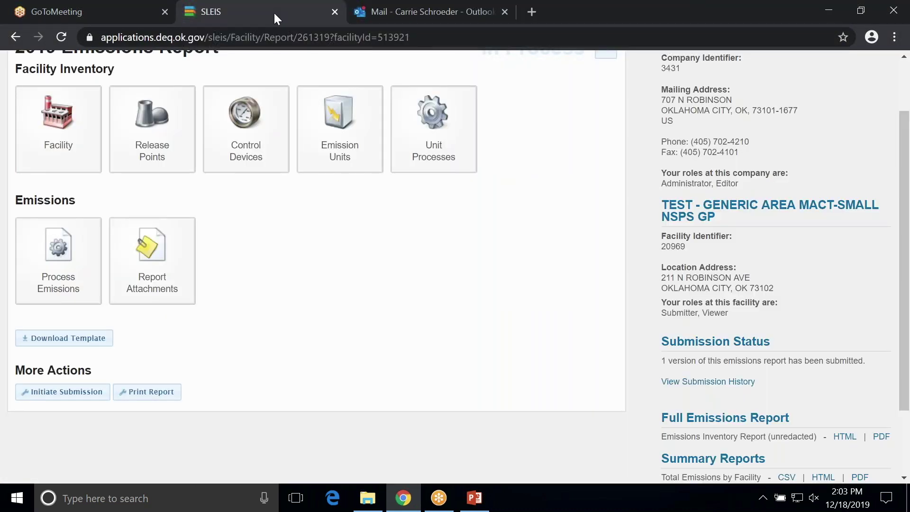
{"action": "scroll", "coordinate": [64, 287], "scroll_direction": "down", "scroll_amount": 2}
{"action": "left_click", "coordinate": [53, 196]}
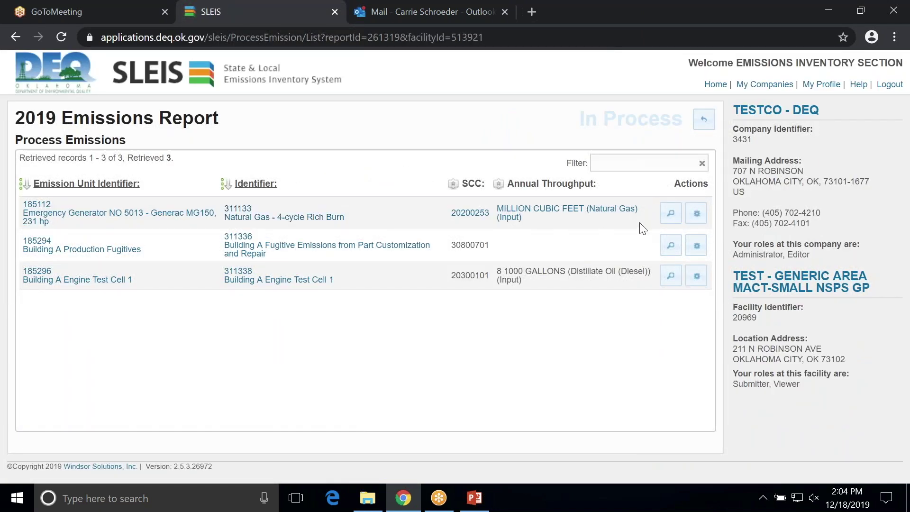
- Open the Emergency Generator NO 5013 process for editing and expand the CO entry in its emissions
{"action": "left_click", "coordinate": [696, 213]}
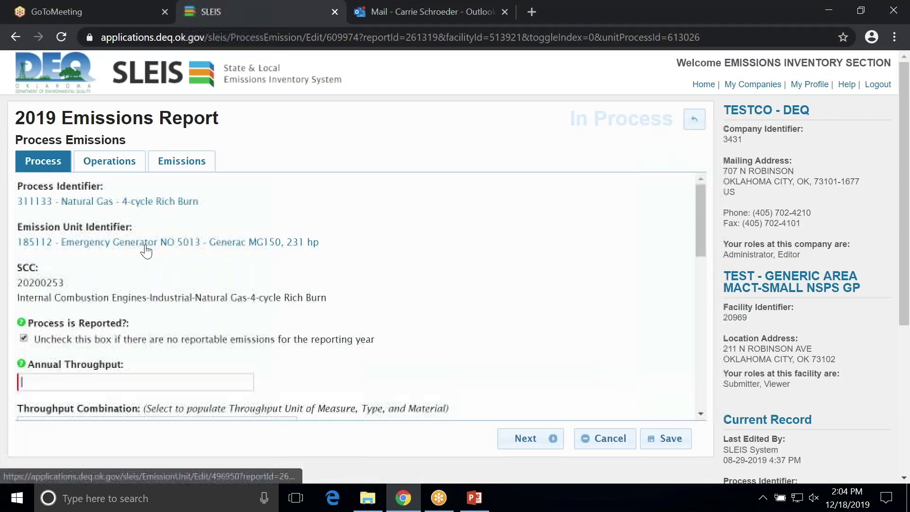
{"action": "left_click", "coordinate": [164, 162]}
{"action": "left_click", "coordinate": [24, 230]}
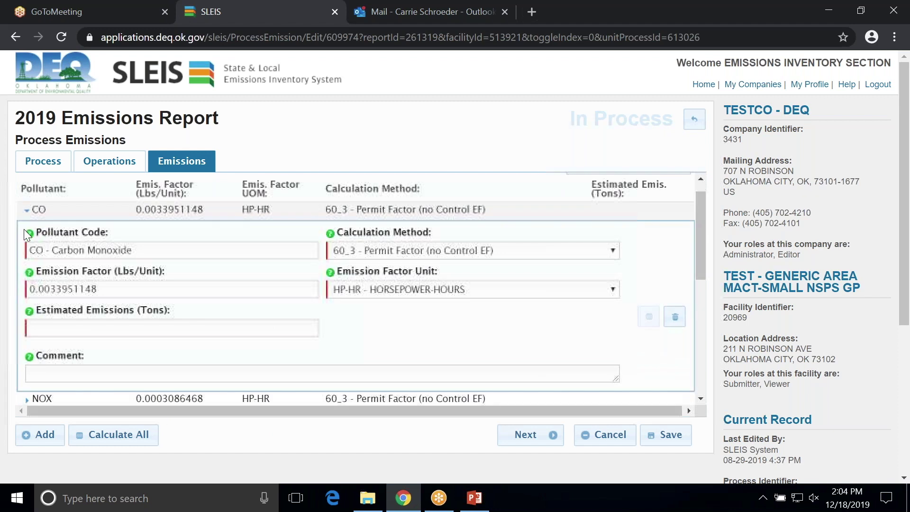
- Examine the available Calculation Method options for the CO pollutant, then close the list without choosing another one
{"action": "left_click", "coordinate": [609, 255]}
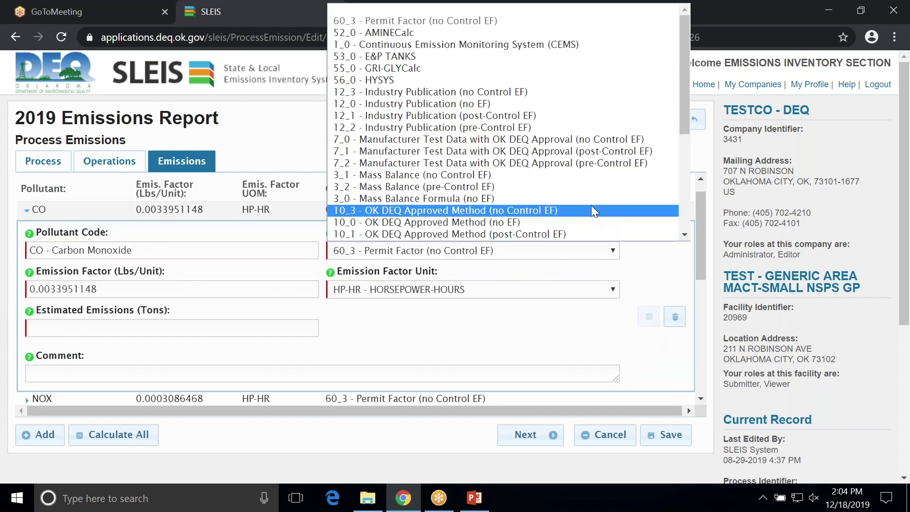
{"action": "scroll", "coordinate": [581, 191], "scroll_direction": "down", "scroll_amount": 1}
{"action": "scroll", "coordinate": [585, 196], "scroll_direction": "down", "scroll_amount": 2}
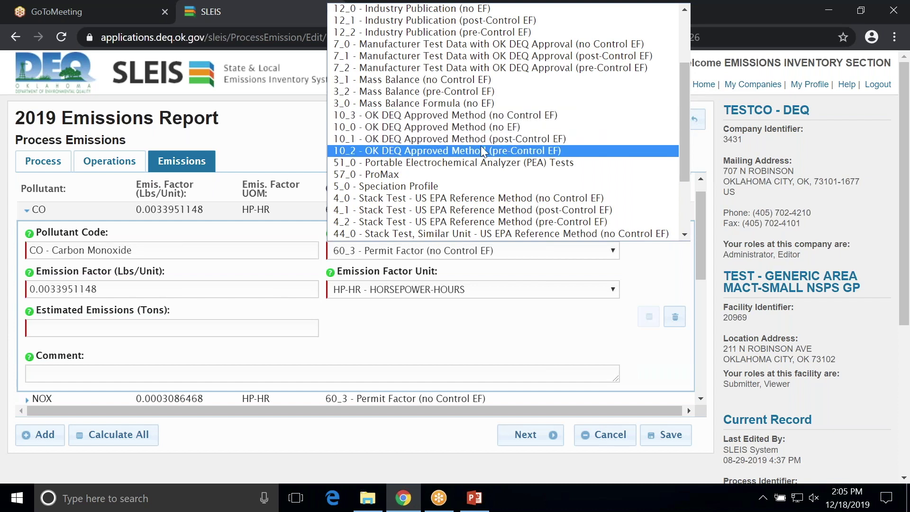
{"action": "mouse_move", "coordinate": [682, 139]}
{"action": "left_mouse_down"}
{"action": "mouse_move", "coordinate": [678, 172]}
{"action": "mouse_move", "coordinate": [679, 87]}
{"action": "mouse_move", "coordinate": [692, 161]}
{"action": "mouse_move", "coordinate": [687, 197]}
{"action": "mouse_move", "coordinate": [683, 141]}
{"action": "left_mouse_up"}
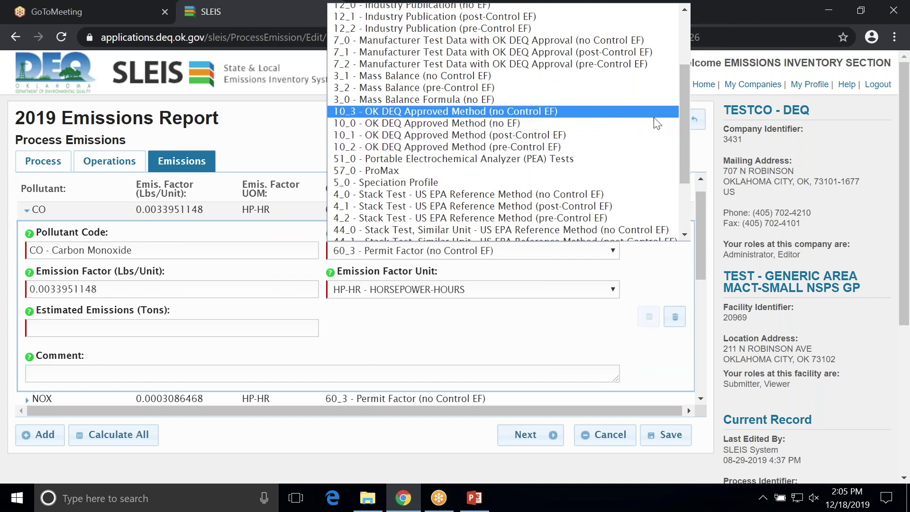
{"action": "mouse_move", "coordinate": [684, 119]}
{"action": "left_mouse_down"}
{"action": "mouse_move", "coordinate": [681, 170]}
{"action": "mouse_move", "coordinate": [675, 87]}
{"action": "mouse_move", "coordinate": [678, 102]}
{"action": "left_mouse_up"}
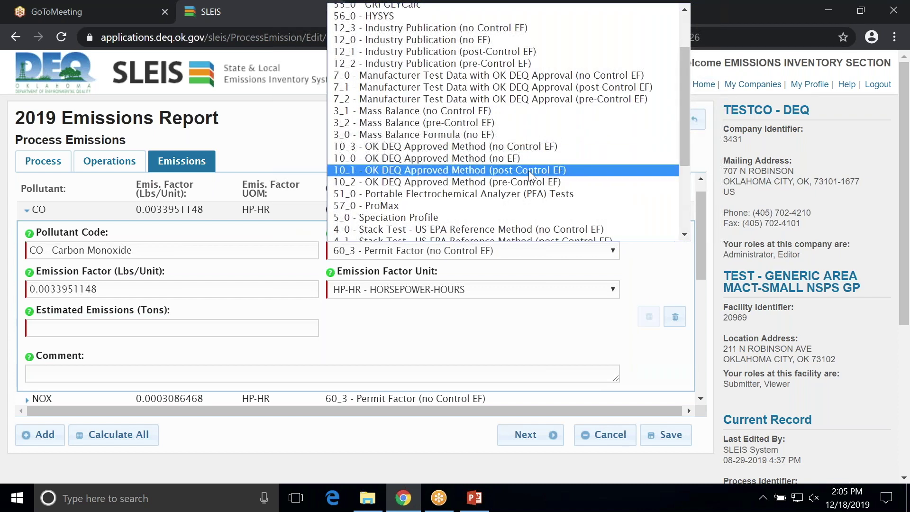
{"action": "key", "text": "Up"}
{"action": "key", "text": "Down"}
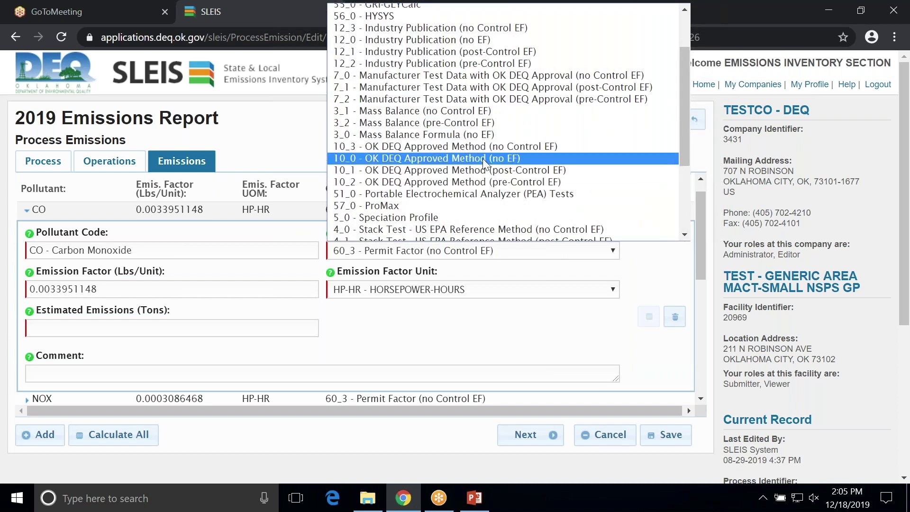
{"action": "key", "text": "Up"}
{"action": "key", "text": "Up"}
{"action": "key", "text": "Up"}
{"action": "key", "text": "Up"}
{"action": "key", "text": "Up"}
{"action": "key", "text": "Up"}
{"action": "key", "text": "Up"}
{"action": "key", "text": "Up"}
{"action": "key", "text": "Up"}
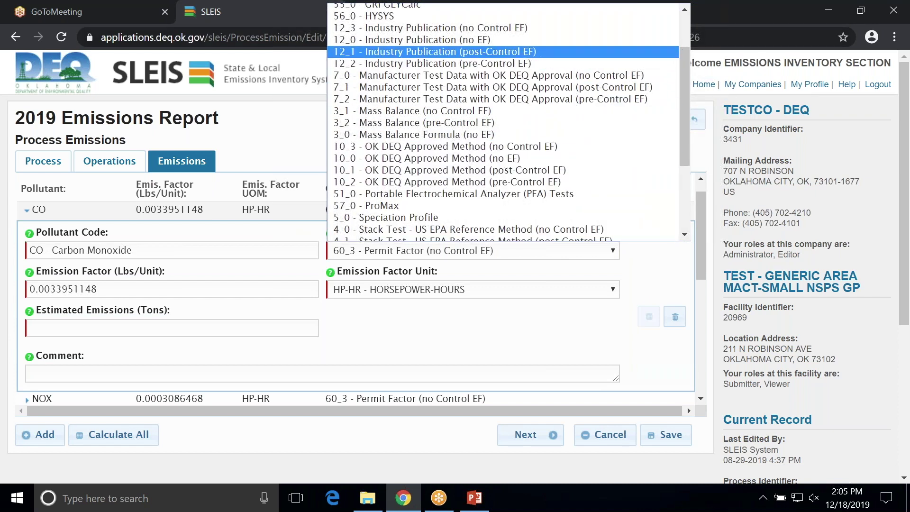
{"action": "left_click", "coordinate": [723, 10]}
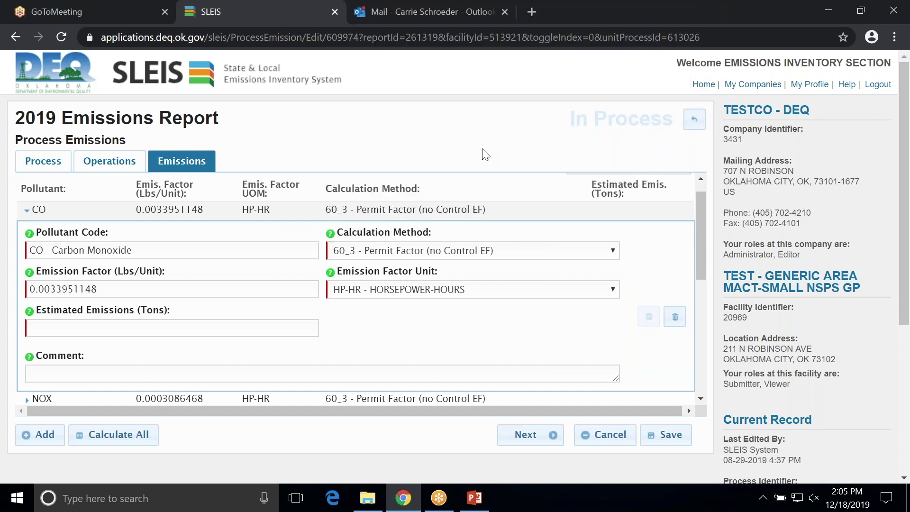
- Return to the 2019 Emissions Report homepage and open the data import page
{"action": "left_click", "coordinate": [695, 119]}
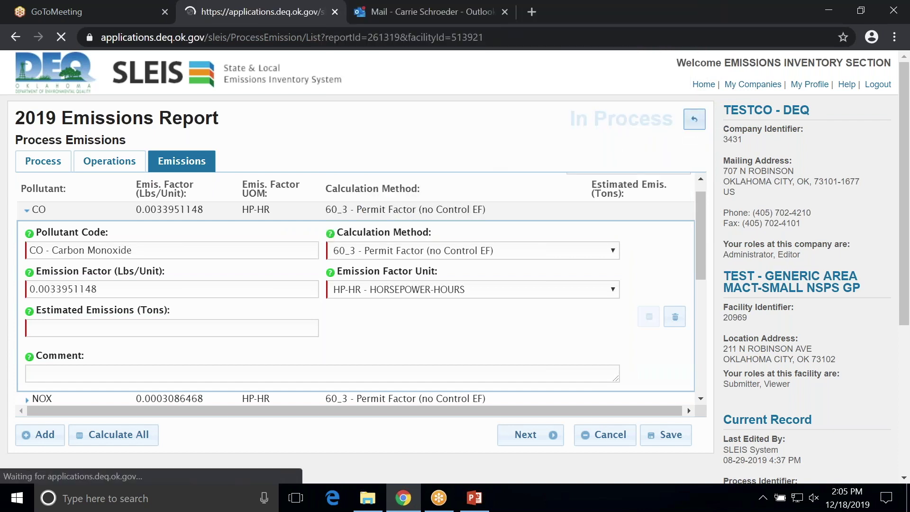
{"action": "left_click", "coordinate": [703, 119]}
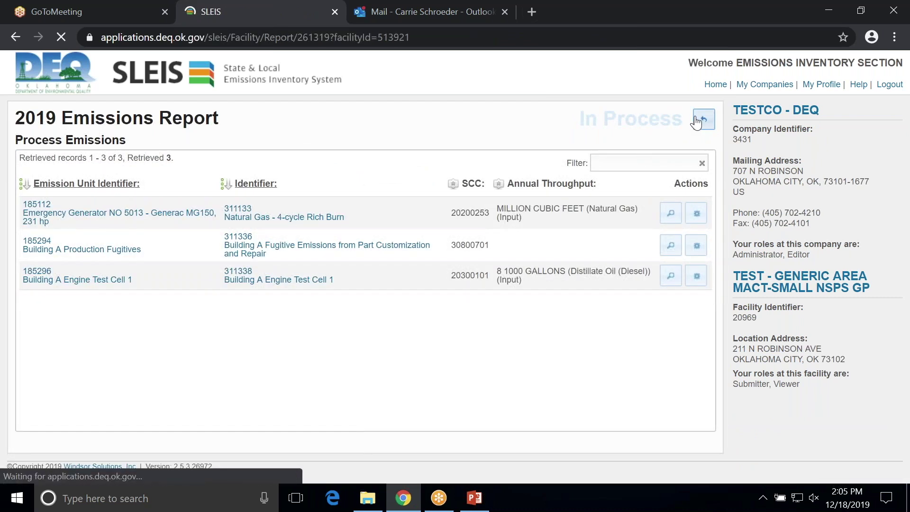
{"action": "scroll", "coordinate": [316, 346], "scroll_direction": "down", "scroll_amount": 3}
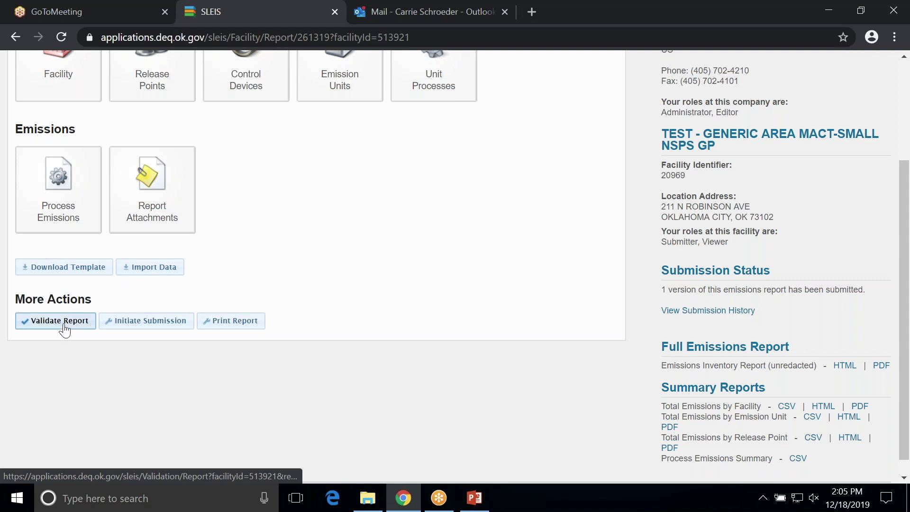
{"action": "left_click", "coordinate": [144, 269]}
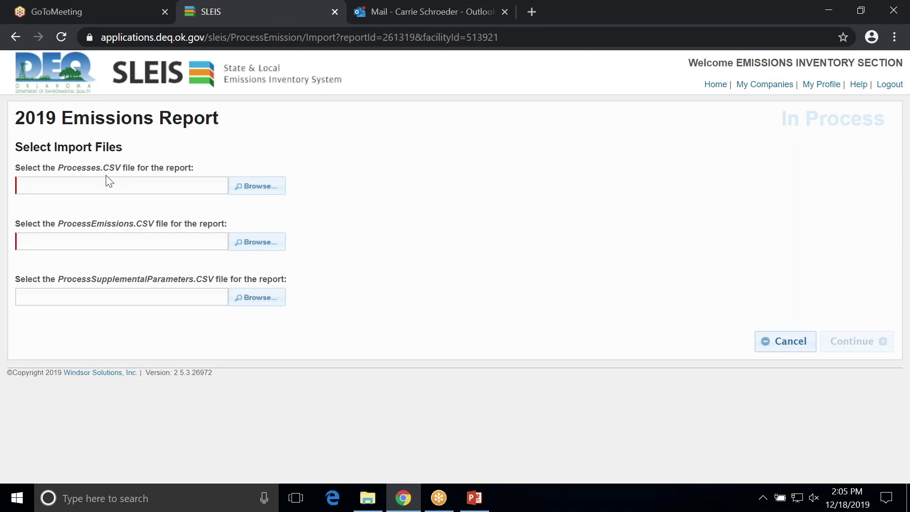
- Choose Processes.csv from the desktop as the Processes.CSV import file
{"action": "left_click", "coordinate": [262, 190]}
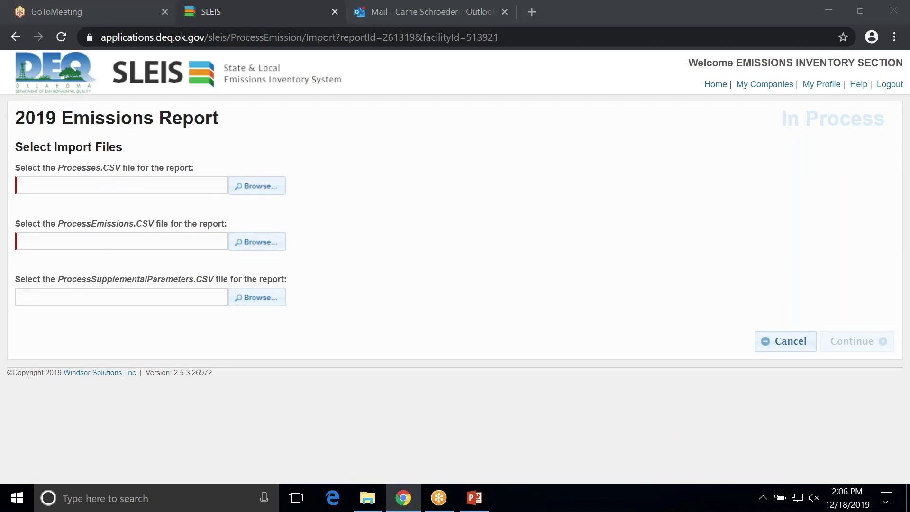
{"action": "left_click", "coordinate": [69, 110]}
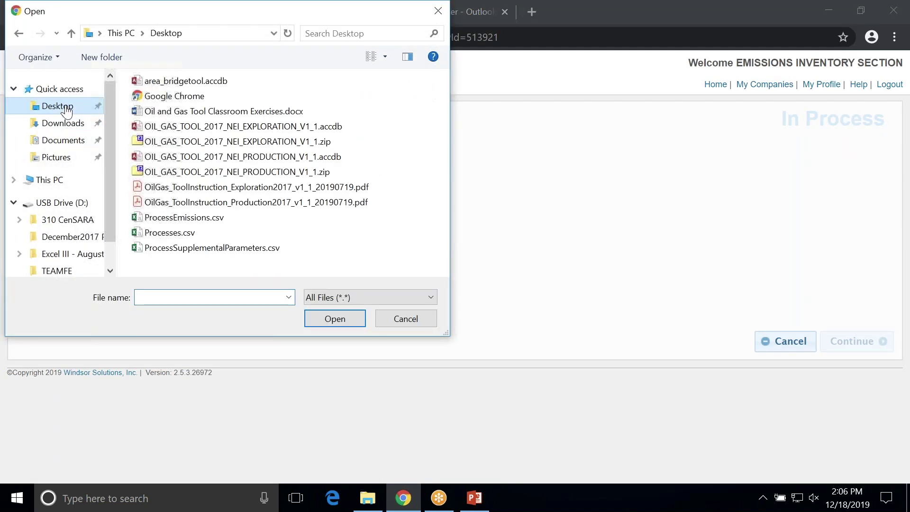
{"action": "left_click", "coordinate": [163, 233]}
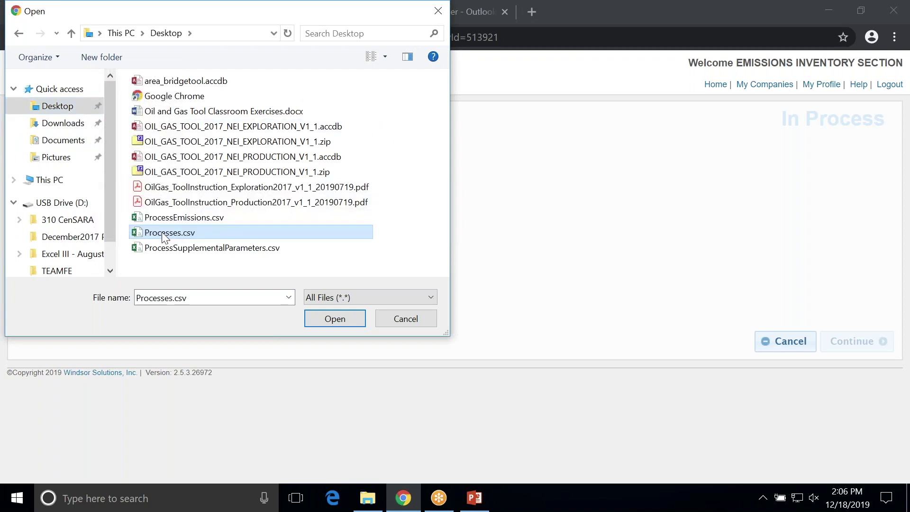
{"action": "left_click", "coordinate": [331, 317]}
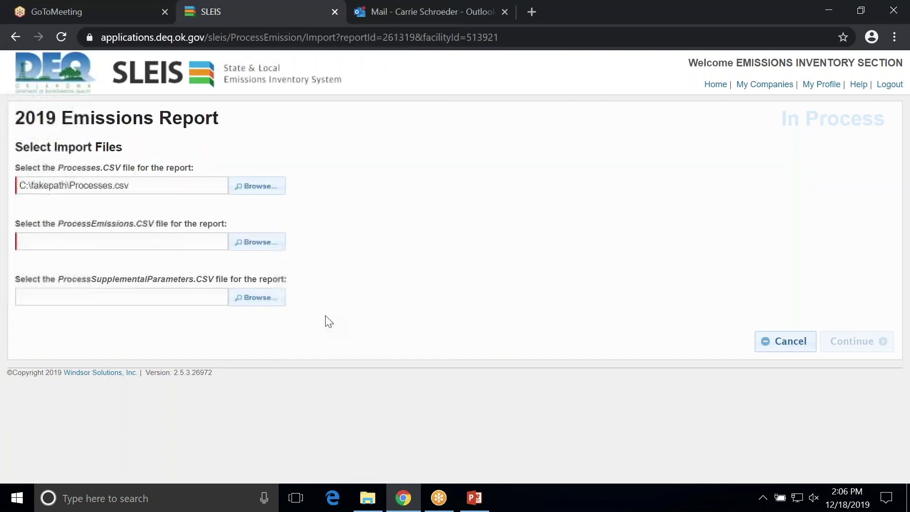
{"action": "left_click", "coordinate": [247, 240]}
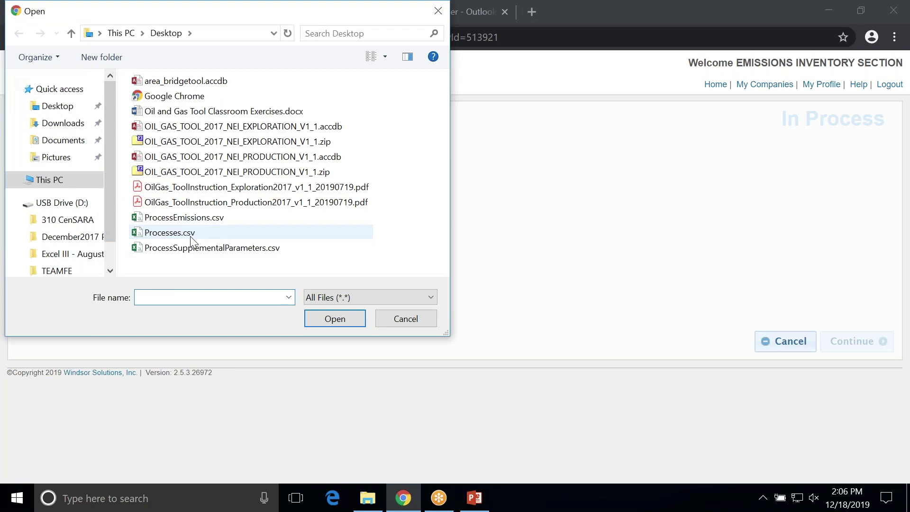
{"action": "left_click", "coordinate": [181, 247]}
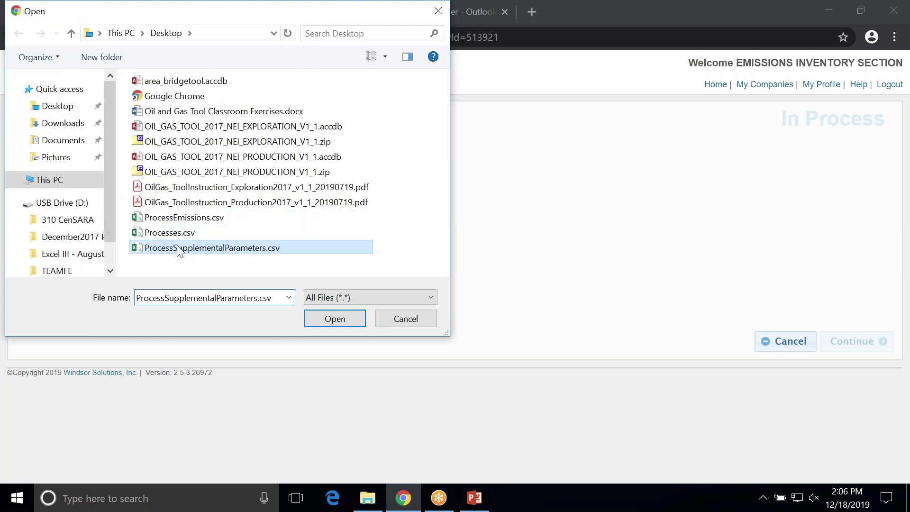
{"action": "left_click", "coordinate": [320, 317]}
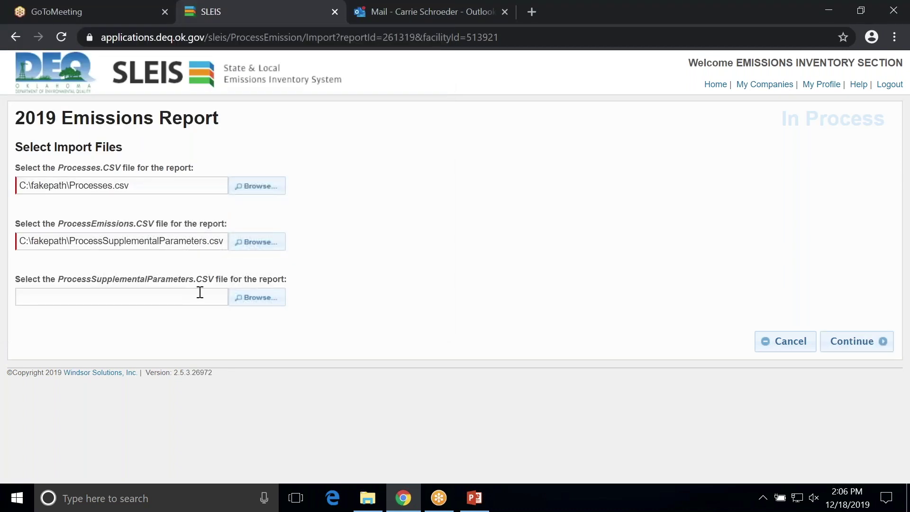
- Assign the desktop's ProcessEmissions.csv and ProcessSupplementalParameters.csv to their matching import fields and continue to file validation
{"action": "left_click", "coordinate": [241, 242]}
{"action": "left_click", "coordinate": [199, 217]}
{"action": "left_click", "coordinate": [328, 319]}
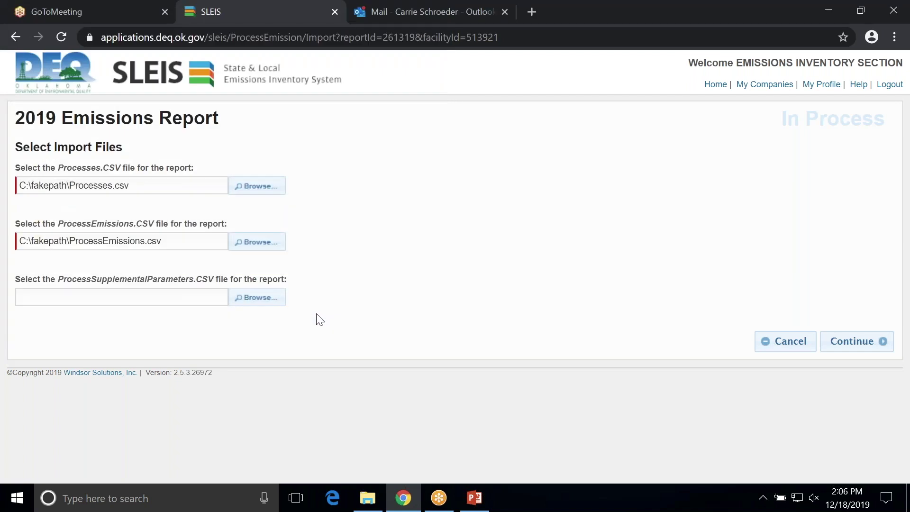
{"action": "left_click", "coordinate": [254, 299]}
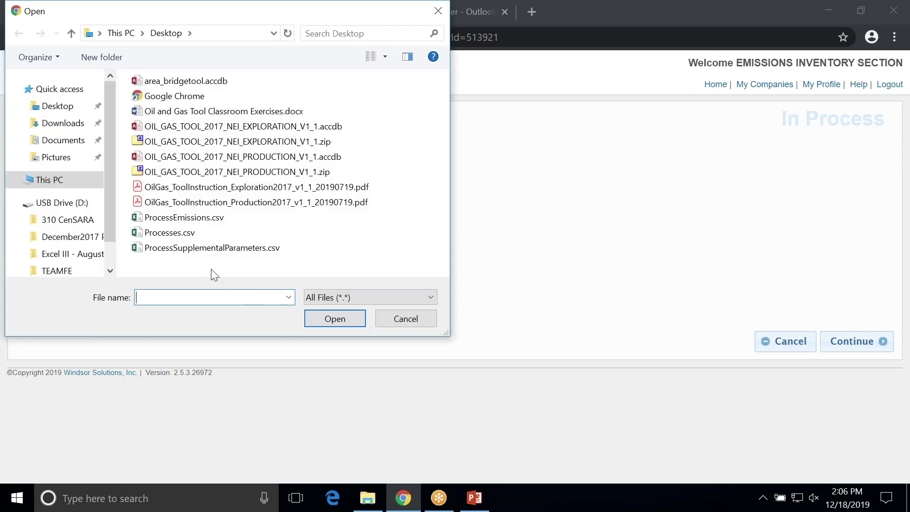
{"action": "left_click", "coordinate": [199, 248]}
{"action": "left_click", "coordinate": [317, 317]}
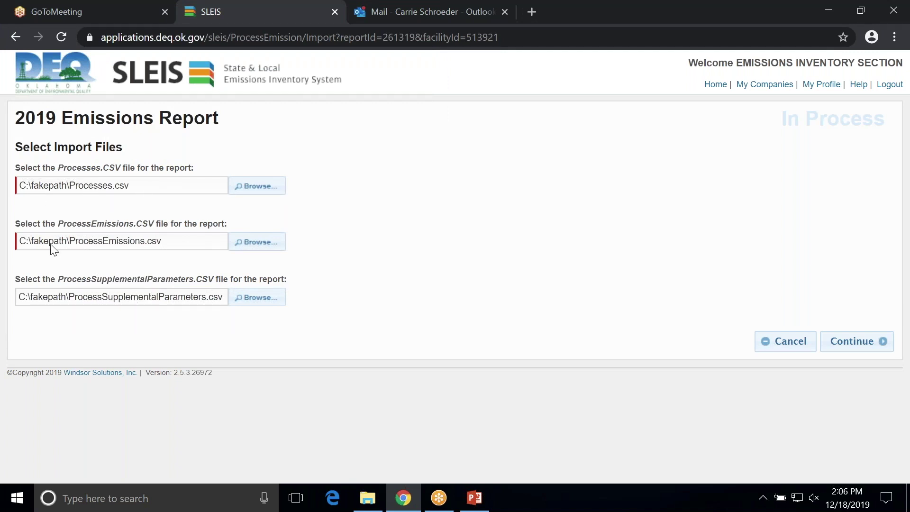
{"action": "left_click", "coordinate": [848, 347]}
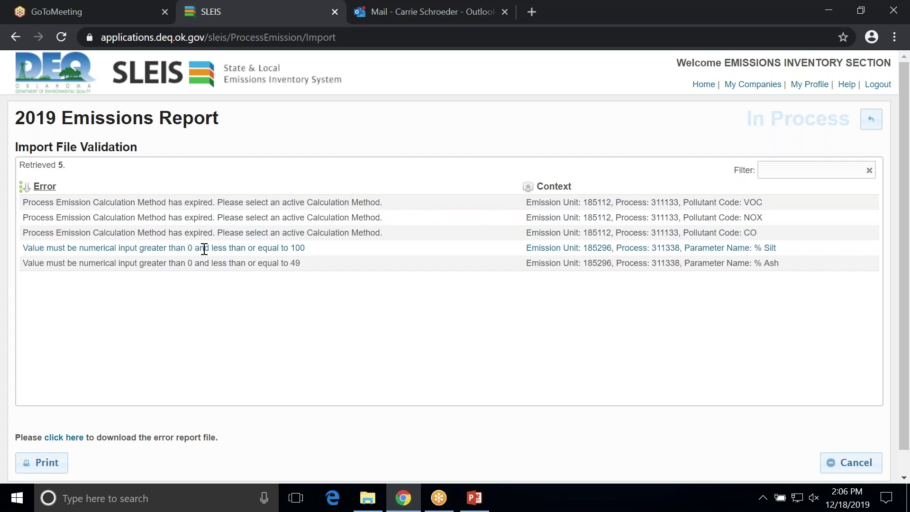
- Review the import validation errors for the % Silt and % Ash value limits and the expired calculation methods
{"action": "left_click_drag", "start_coordinate": [312, 251], "coordinate": [188, 251]}
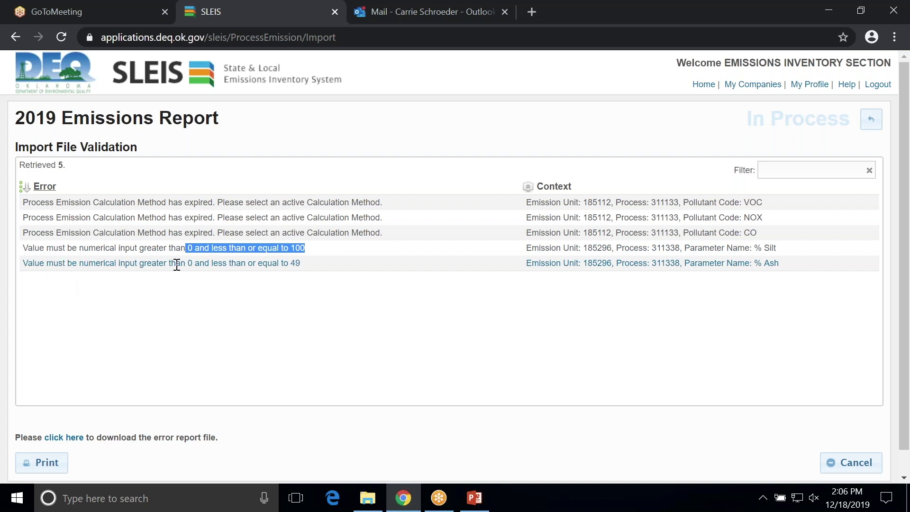
{"action": "left_click_drag", "start_coordinate": [308, 264], "coordinate": [148, 261]}
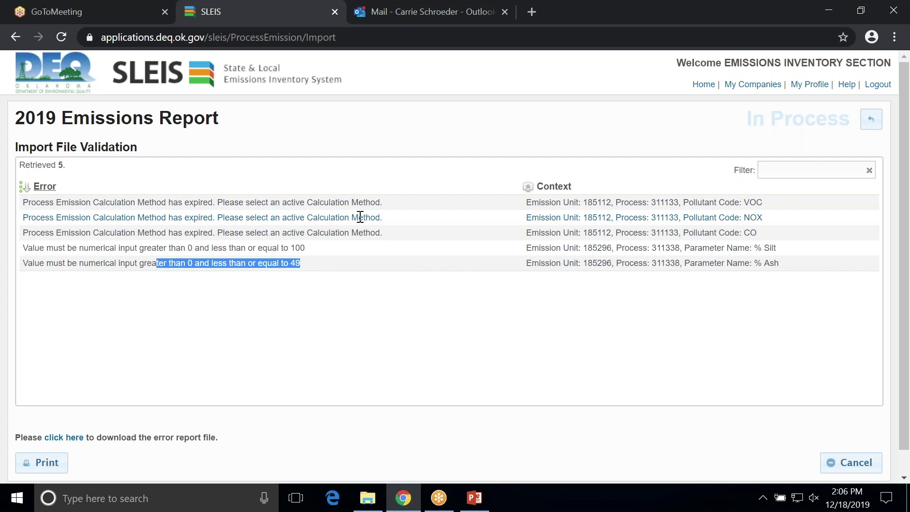
{"action": "left_click_drag", "start_coordinate": [400, 207], "coordinate": [401, 236]}
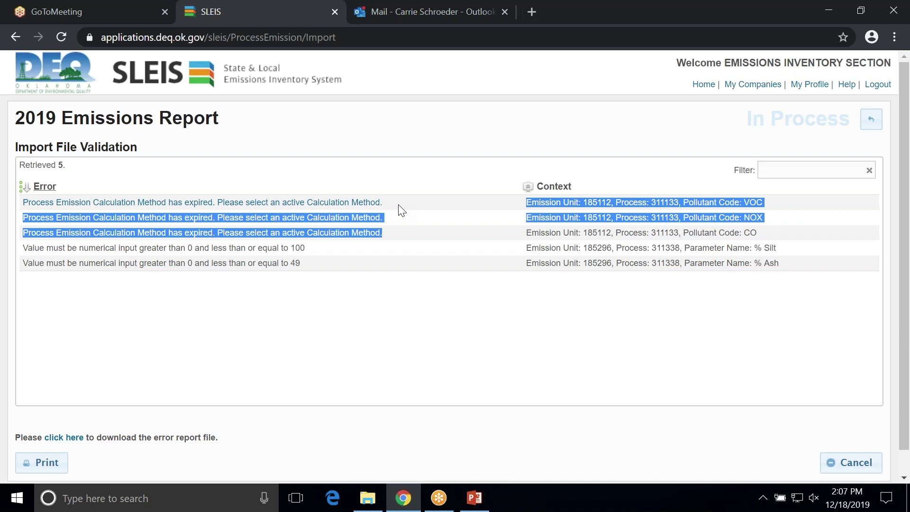
{"action": "left_click", "coordinate": [376, 323]}
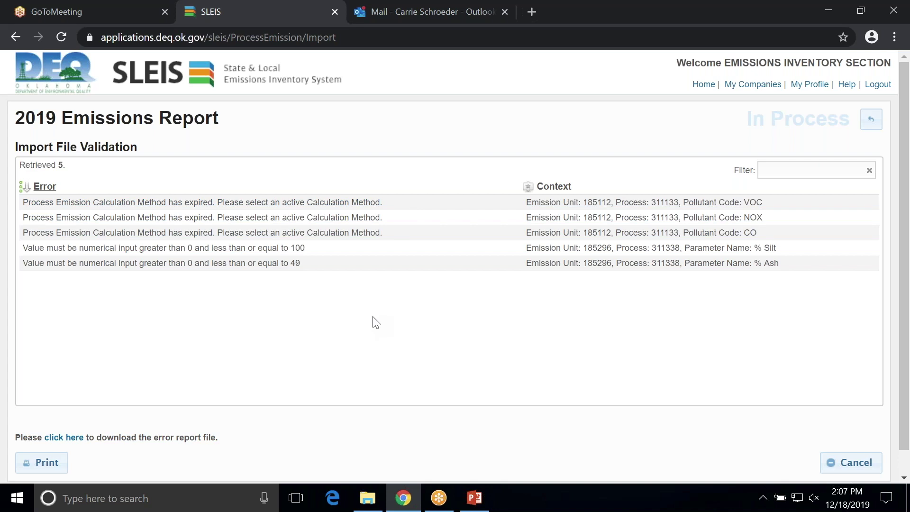
- Leave the validation results, switch to the desktop and open ProcessSupplementalParameters.csv in Excel
{"action": "left_click", "coordinate": [872, 122]}
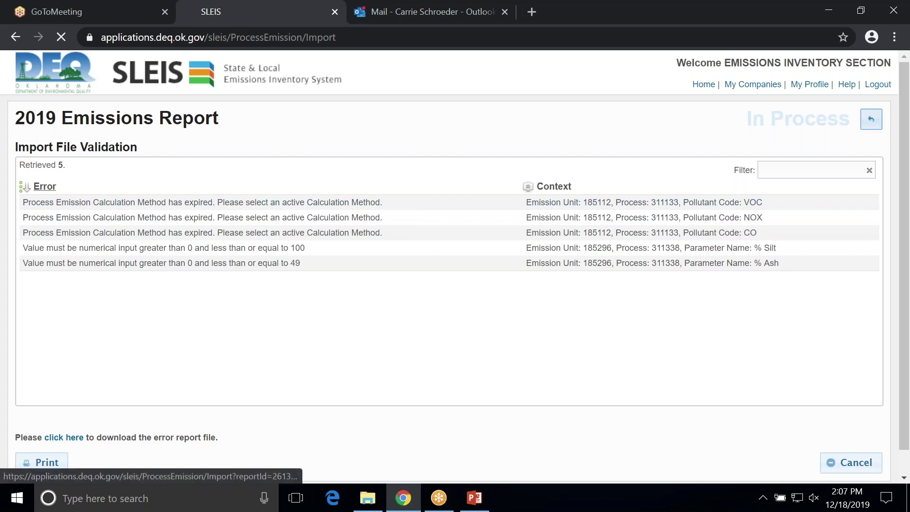
{"action": "left_click", "coordinate": [829, 13]}
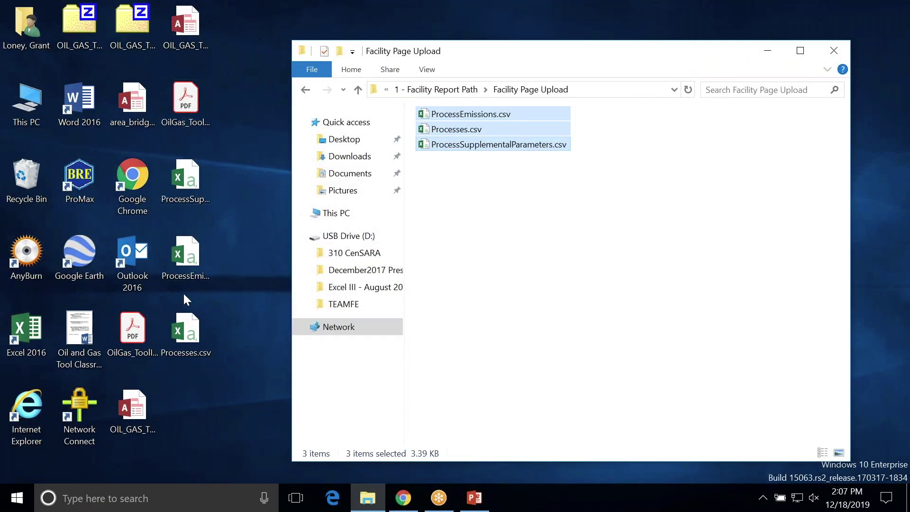
{"action": "left_click", "coordinate": [190, 188]}
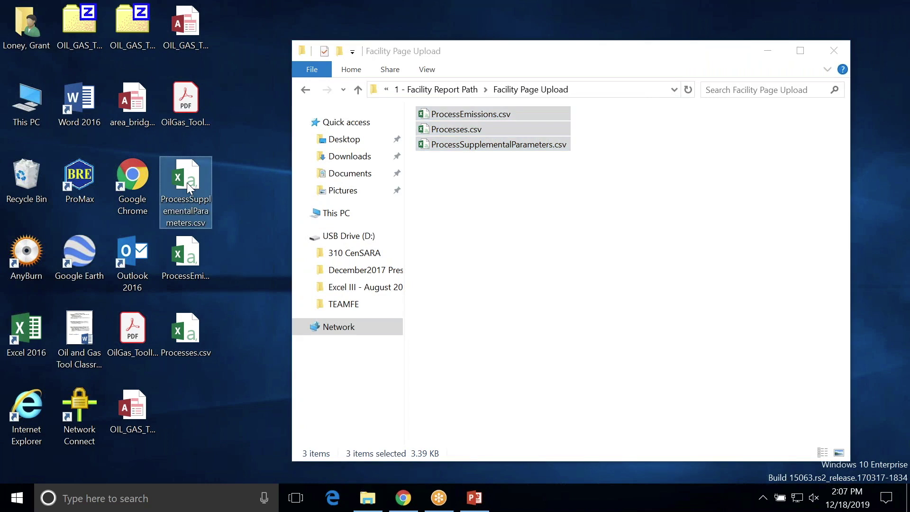
{"action": "double_click", "coordinate": [190, 188]}
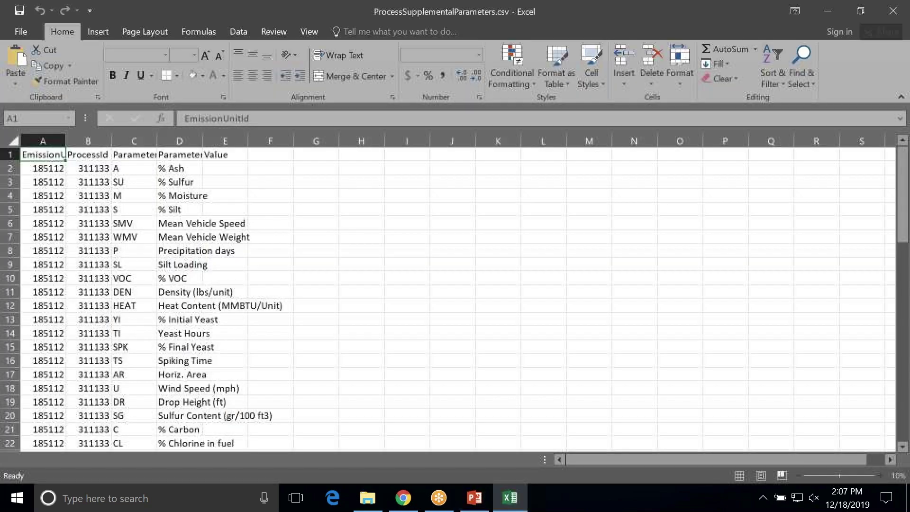
- Clear the % Ash and % Silt values for process 311338 in cells E46 and E49
{"action": "scroll", "coordinate": [209, 297], "scroll_direction": "down", "scroll_amount": 11}
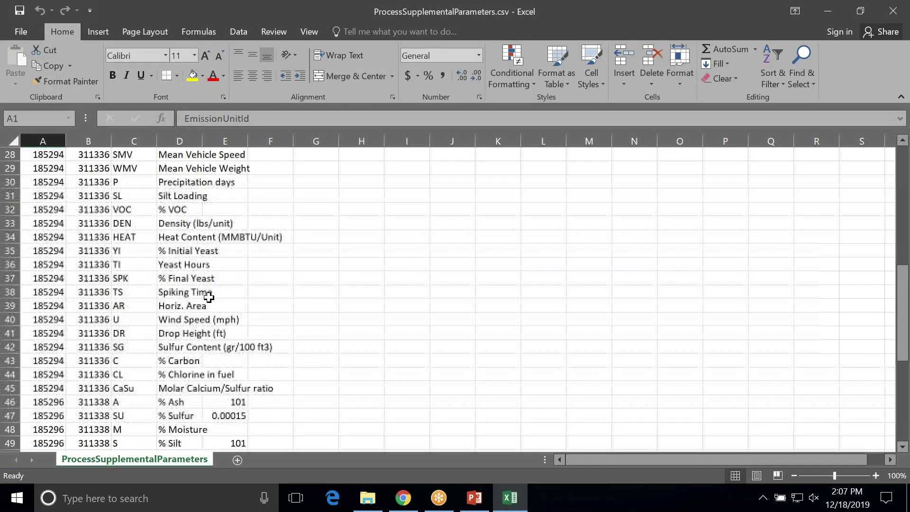
{"action": "left_click", "coordinate": [234, 320]}
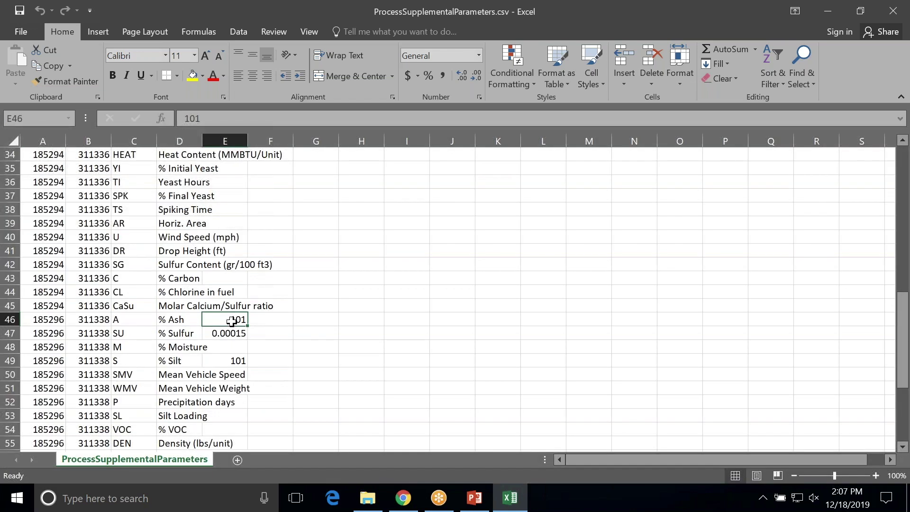
{"action": "key", "text": "BackSpace"}
{"action": "left_click", "coordinate": [230, 365]}
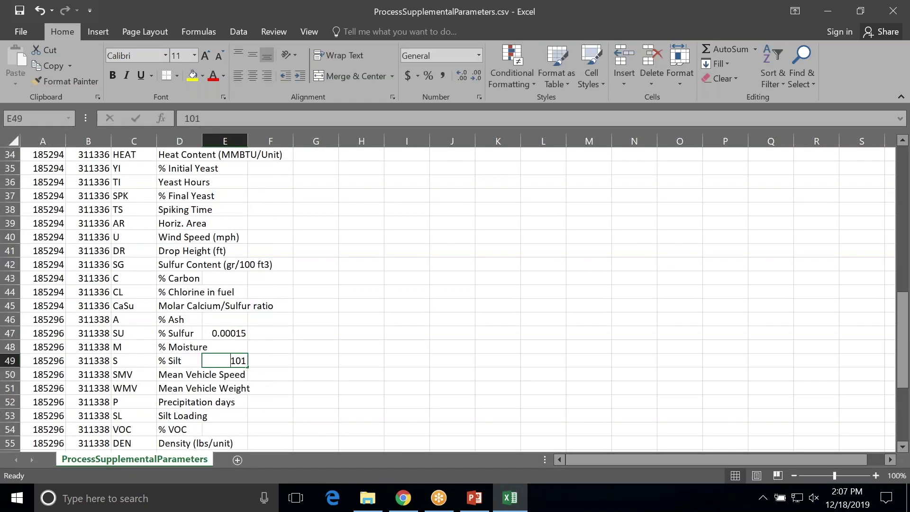
{"action": "key", "text": "BackSpace"}
{"action": "left_click", "coordinate": [256, 351]}
{"action": "scroll", "coordinate": [256, 351], "scroll_direction": "down", "scroll_amount": 5}
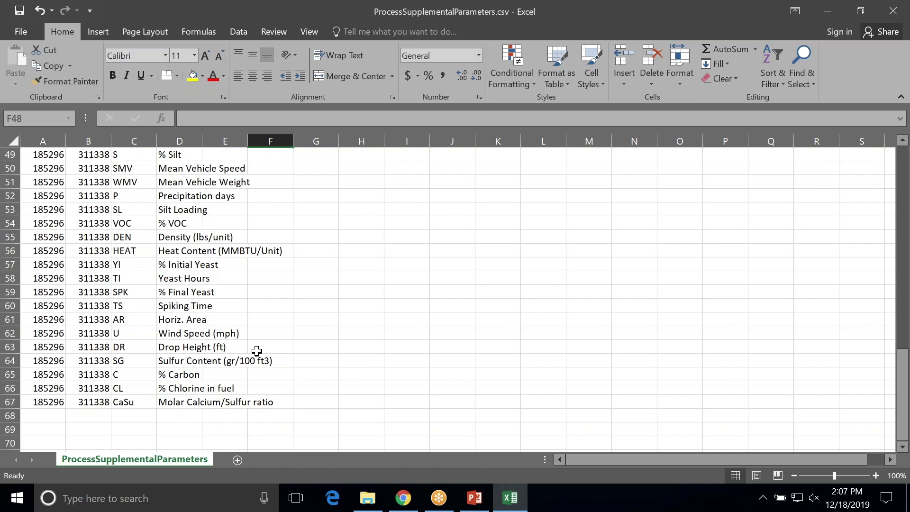
- Save ProcessSupplementalParameters.csv in its CSV format and close the workbook
{"action": "scroll", "coordinate": [257, 350], "scroll_direction": "up", "scroll_amount": 16}
{"action": "left_click", "coordinate": [19, 10]}
{"action": "left_click", "coordinate": [410, 291]}
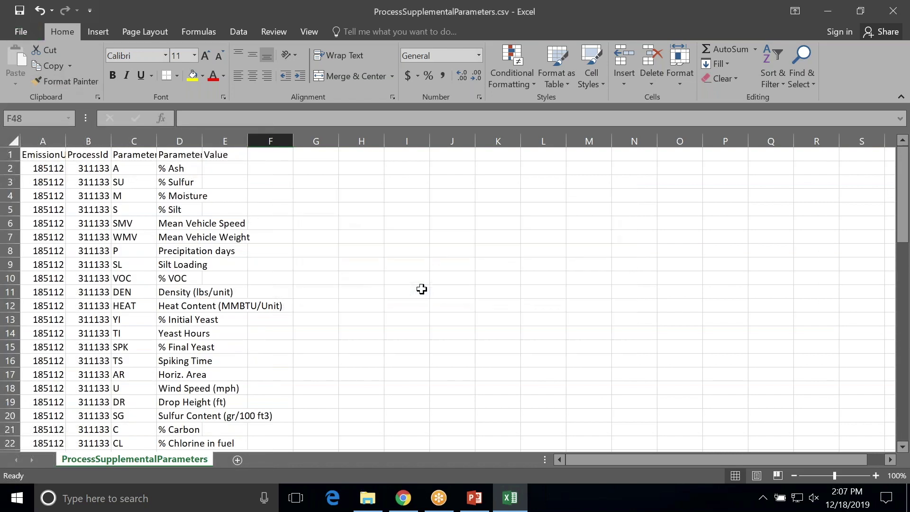
{"action": "left_click", "coordinate": [891, 12]}
{"action": "left_click", "coordinate": [455, 267]}
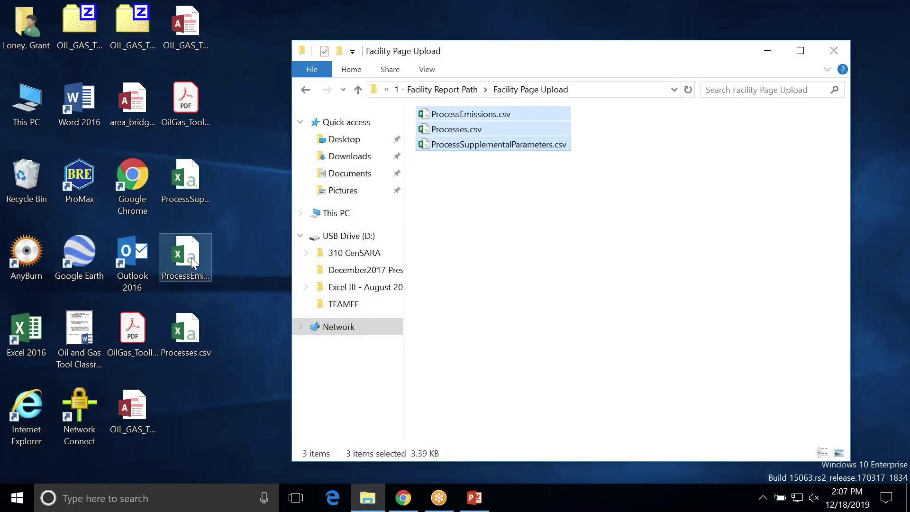
- Open ProcessEmissions.csv from the desktop and autofit all its column widths
{"action": "left_click", "coordinate": [192, 263]}
{"action": "left_click", "coordinate": [190, 327]}
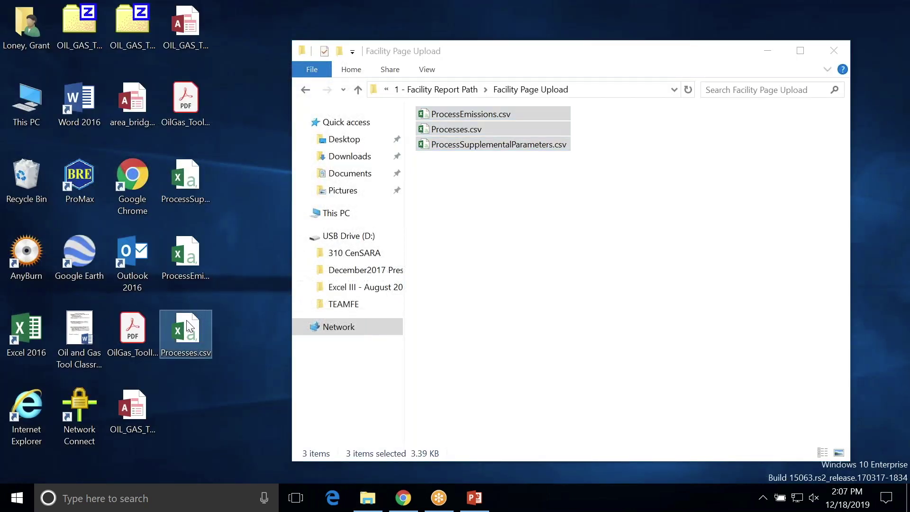
{"action": "left_click", "coordinate": [189, 255]}
{"action": "double_click", "coordinate": [190, 254]}
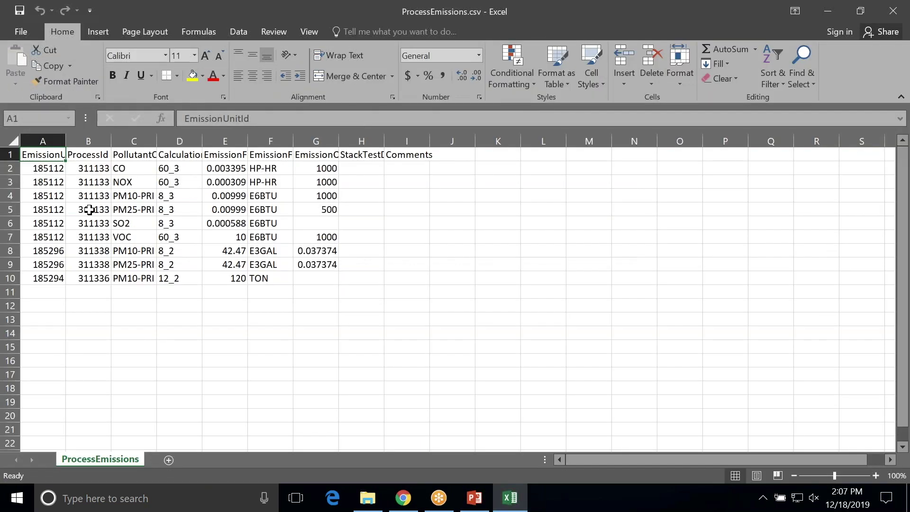
{"action": "left_click", "coordinate": [13, 141]}
{"action": "left_click", "coordinate": [682, 81]}
{"action": "left_click", "coordinate": [695, 166]}
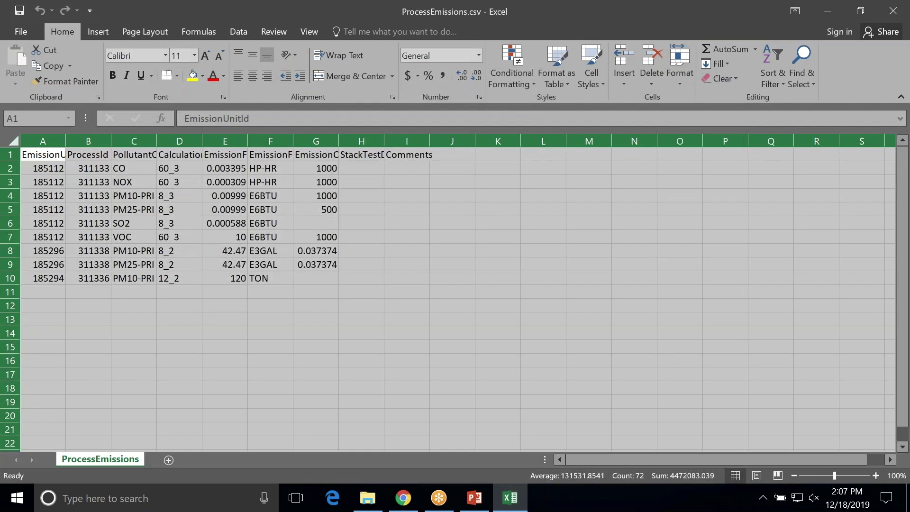
{"action": "left_click", "coordinate": [216, 304]}
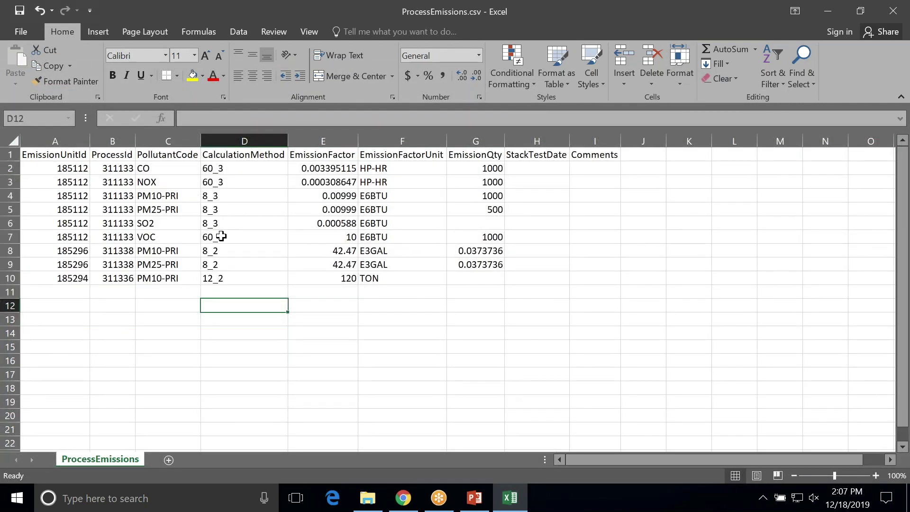
- Examine the CalculationMethod codes and identify the CO, NOX and VOC rows that use 60_3
{"action": "left_click", "coordinate": [222, 170]}
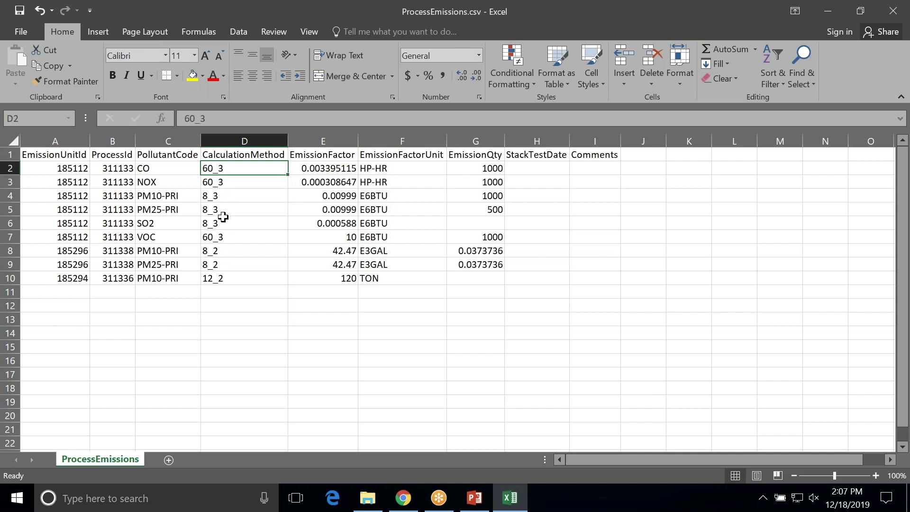
{"action": "left_click", "coordinate": [223, 278]}
{"action": "left_click", "coordinate": [223, 179]}
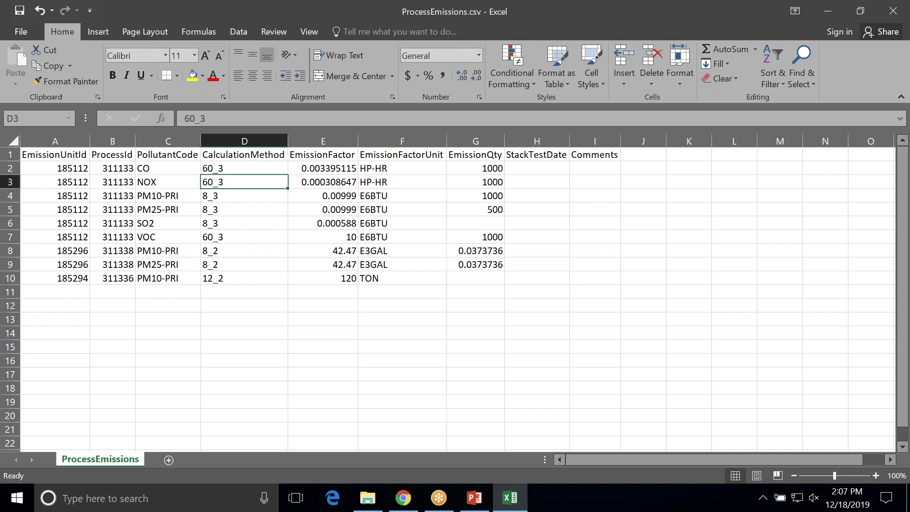
{"action": "left_click", "coordinate": [228, 170]}
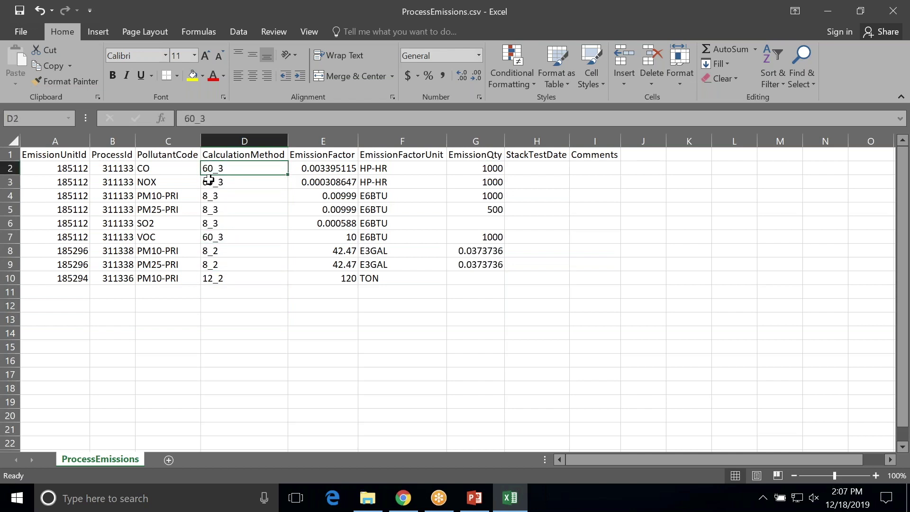
{"action": "left_click", "coordinate": [160, 169]}
{"action": "left_click", "coordinate": [163, 182]}
{"action": "left_click", "coordinate": [167, 236]}
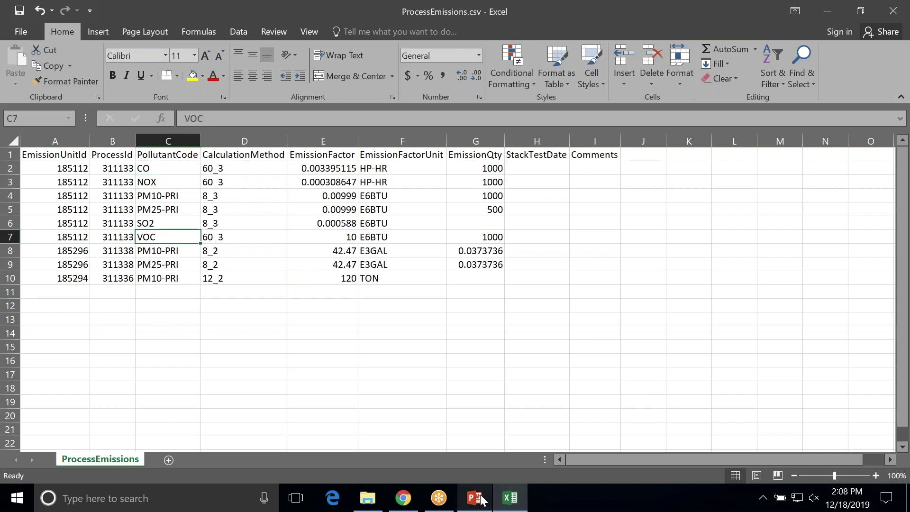
- Open ReferenceDataValues.csv from the Facility Page Download folder under 1 - Facility Report Path
{"action": "left_click", "coordinate": [368, 498]}
{"action": "left_click", "coordinate": [306, 90]}
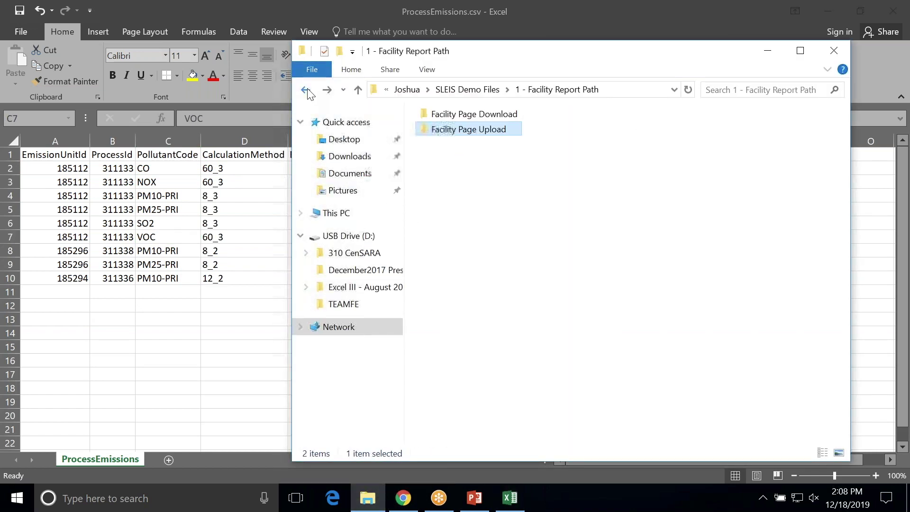
{"action": "double_click", "coordinate": [472, 118]}
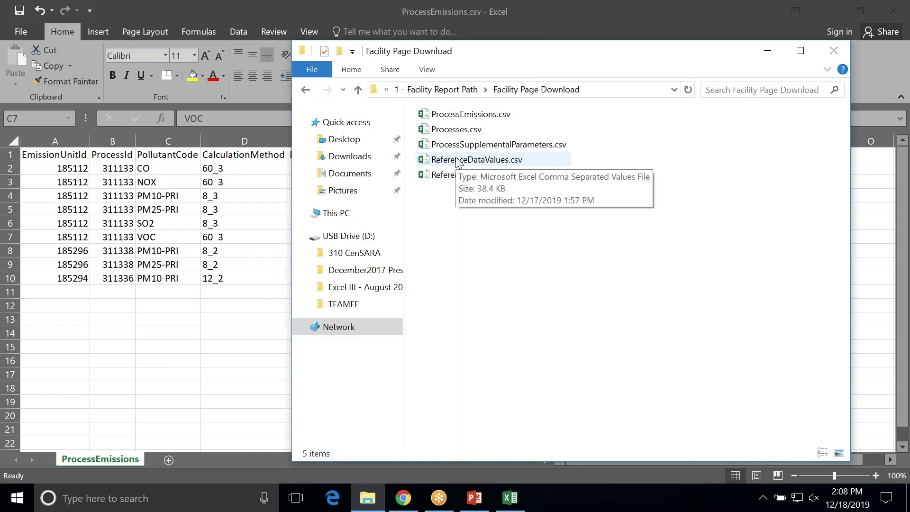
{"action": "double_click", "coordinate": [458, 162]}
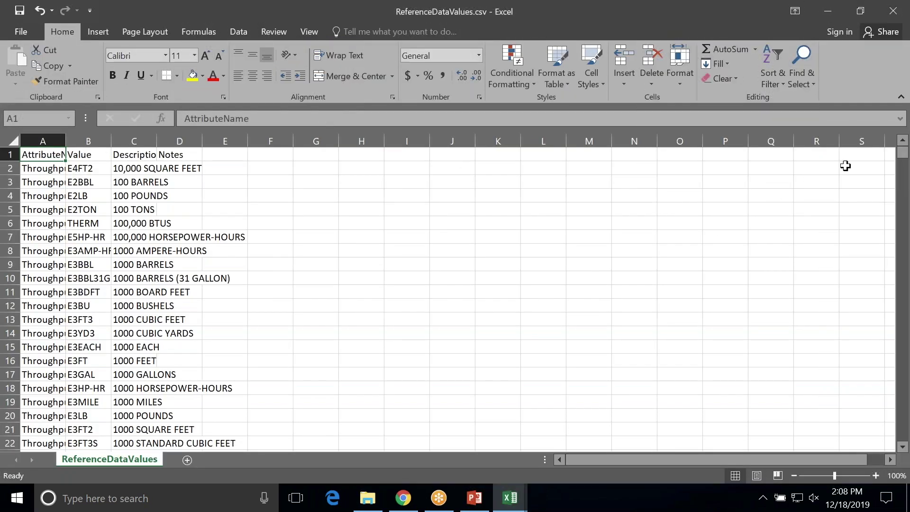
- Find the CalculationMethod entries in the reference data and look through the listed methods up to row 741
{"action": "left_click_drag", "start_coordinate": [902, 153], "coordinate": [902, 342]}
{"action": "left_click_drag", "start_coordinate": [907, 381], "coordinate": [903, 357]}
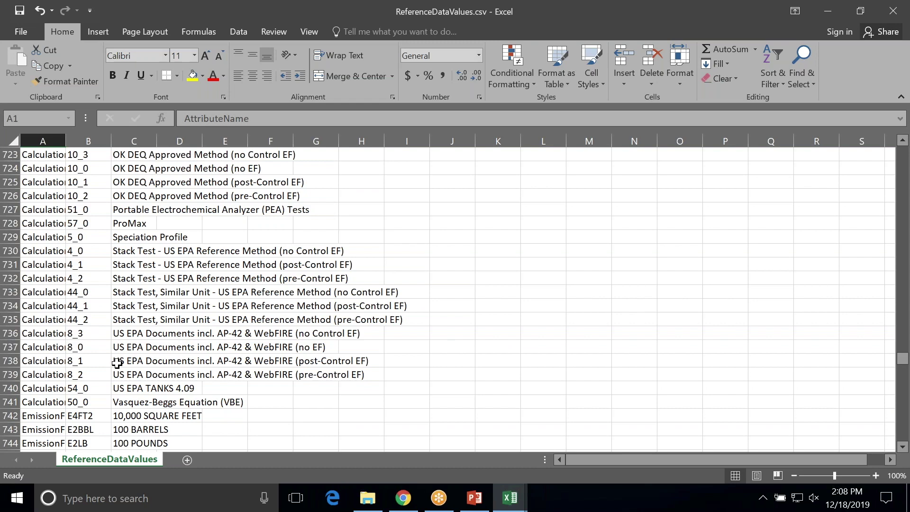
{"action": "left_click", "coordinate": [10, 401]}
{"action": "scroll", "coordinate": [31, 384], "scroll_direction": "up", "scroll_amount": 2}
{"action": "scroll", "coordinate": [31, 387], "scroll_direction": "up", "scroll_amount": 3}
{"action": "scroll", "coordinate": [32, 388], "scroll_direction": "up", "scroll_amount": 2}
{"action": "scroll", "coordinate": [32, 388], "scroll_direction": "down", "scroll_amount": 4}
{"action": "scroll", "coordinate": [32, 391], "scroll_direction": "down", "scroll_amount": 1}
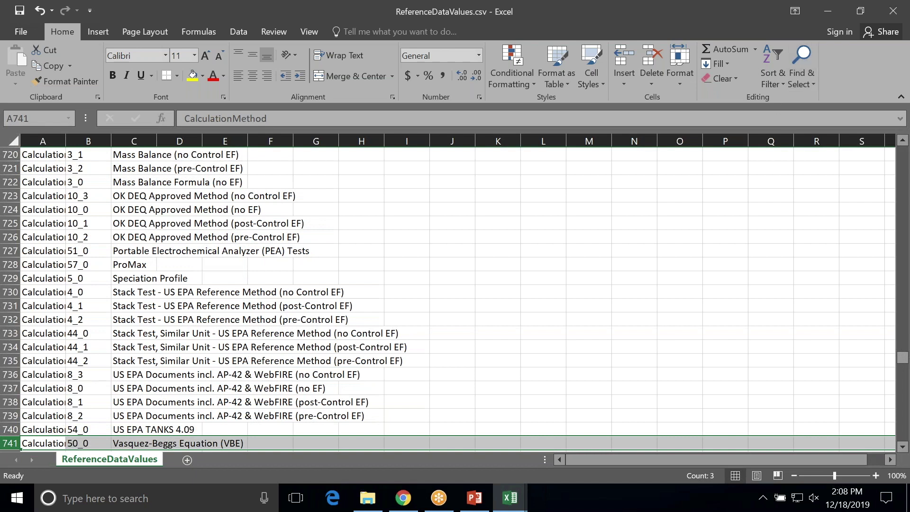
- Compare the US EPA Documents method with the OK DEQ Approved Method entries and check the codes in B723 to B726
{"action": "left_click", "coordinate": [135, 373]}
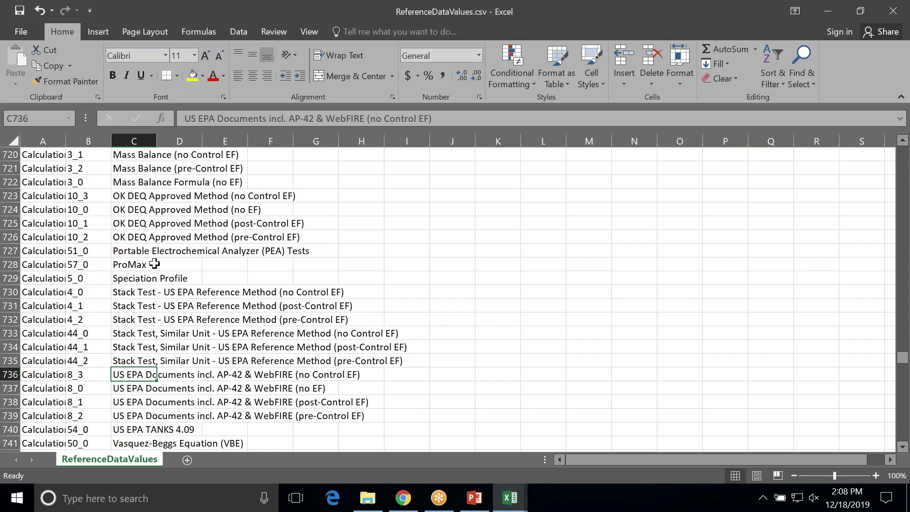
{"action": "scroll", "coordinate": [154, 263], "scroll_direction": "down", "scroll_amount": 1}
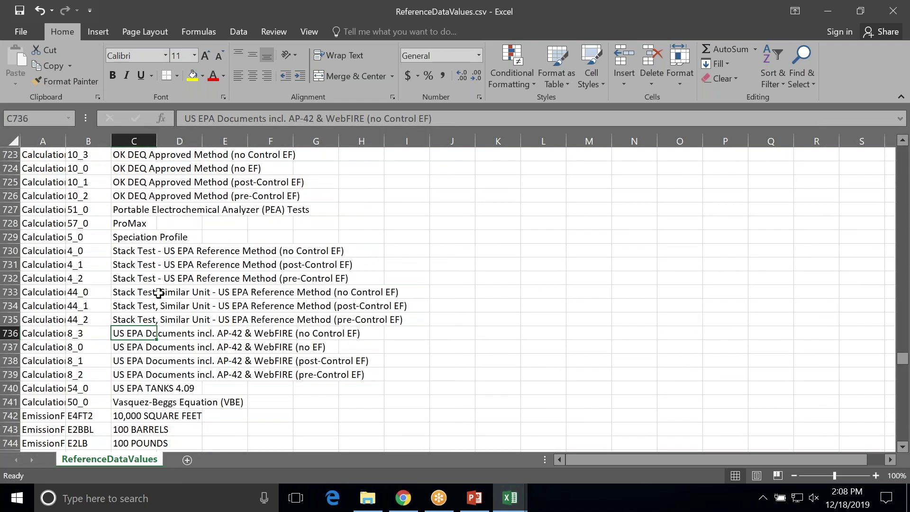
{"action": "left_click", "coordinate": [139, 155]}
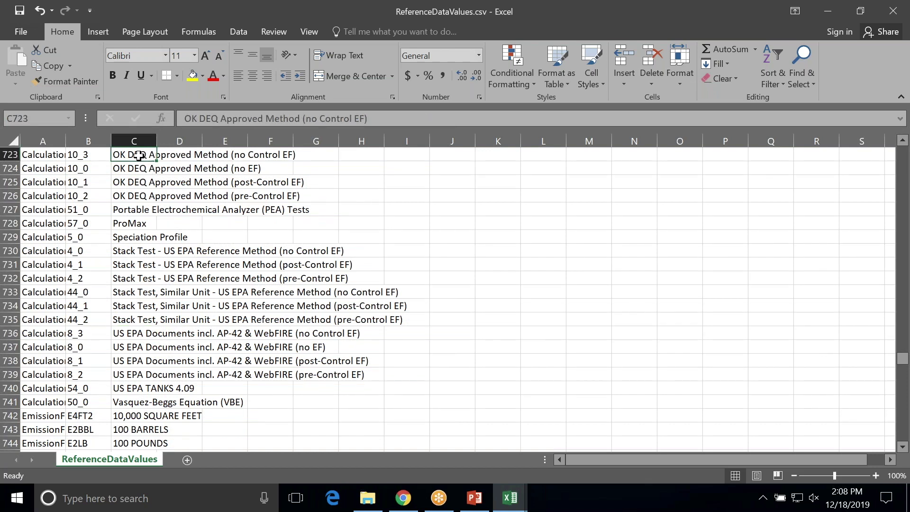
{"action": "left_click", "coordinate": [78, 155]}
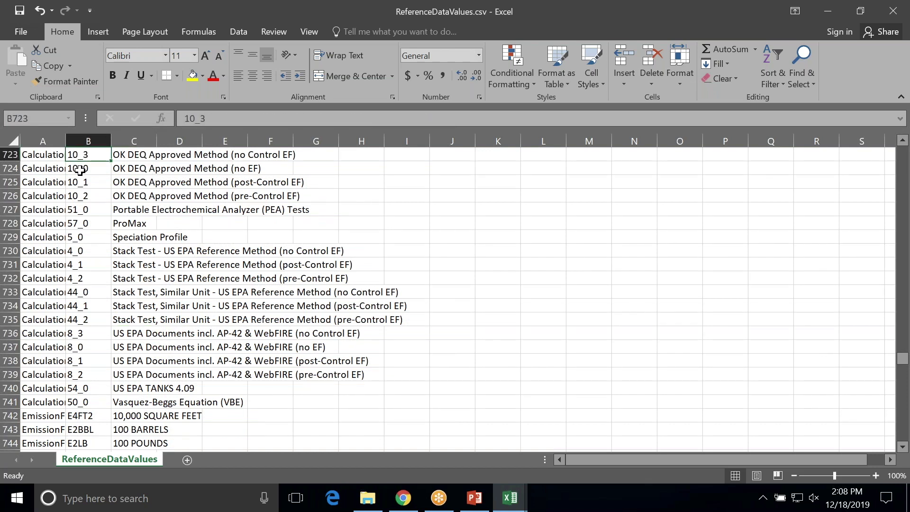
{"action": "left_click", "coordinate": [80, 168]}
{"action": "left_click", "coordinate": [78, 183]}
{"action": "left_click", "coordinate": [79, 195]}
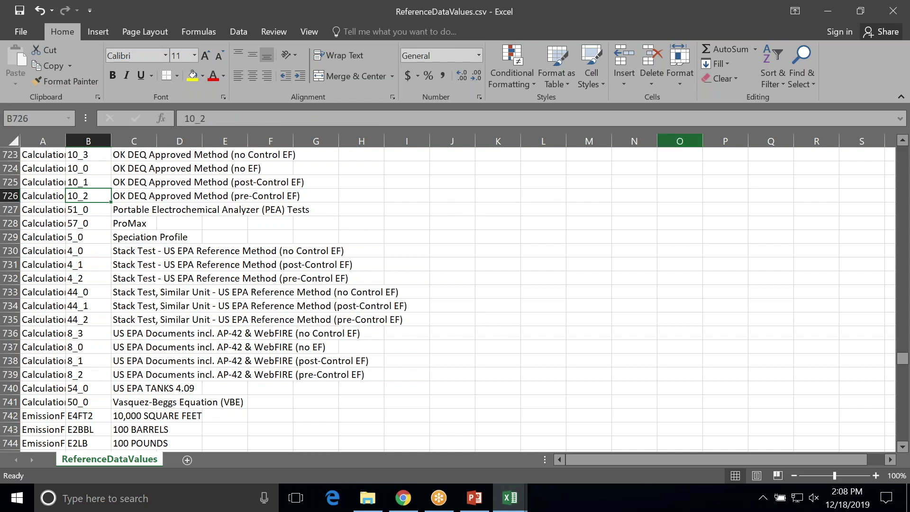
- Close ReferenceDataValues.csv and set the CalculationMethod of the CO row in ProcessEmissions.csv to 10_3
{"action": "left_click", "coordinate": [892, 15]}
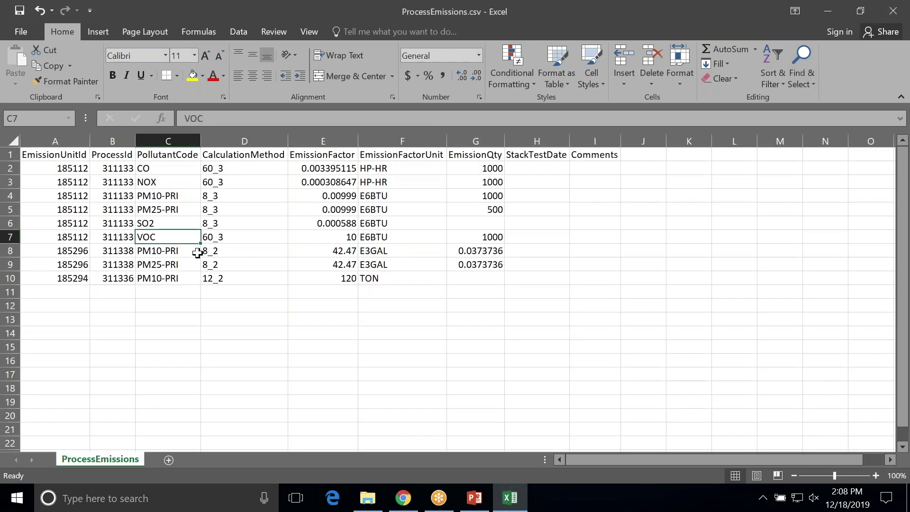
{"action": "left_click", "coordinate": [208, 173]}
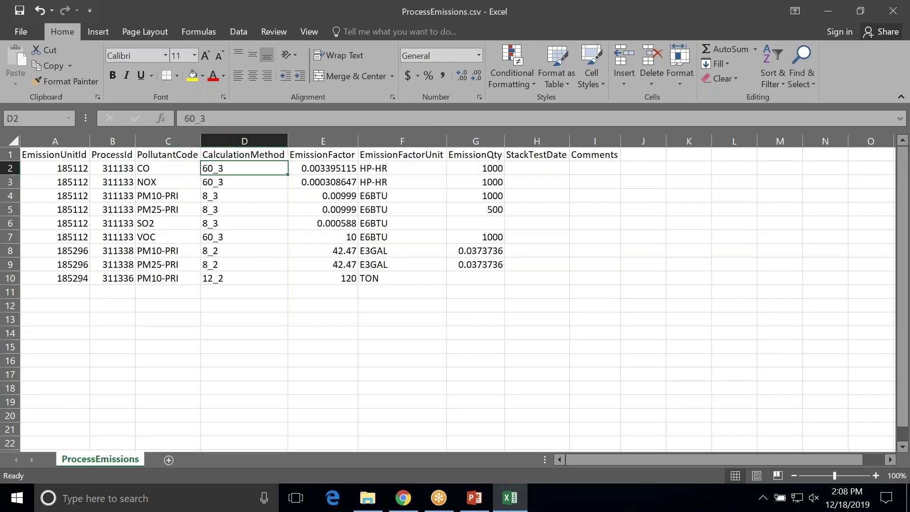
{"action": "left_click", "coordinate": [194, 118]}
{"action": "key", "text": "BackSpace"}
{"action": "key", "text": "BackSpace"}
{"action": "type", "text": "10"}
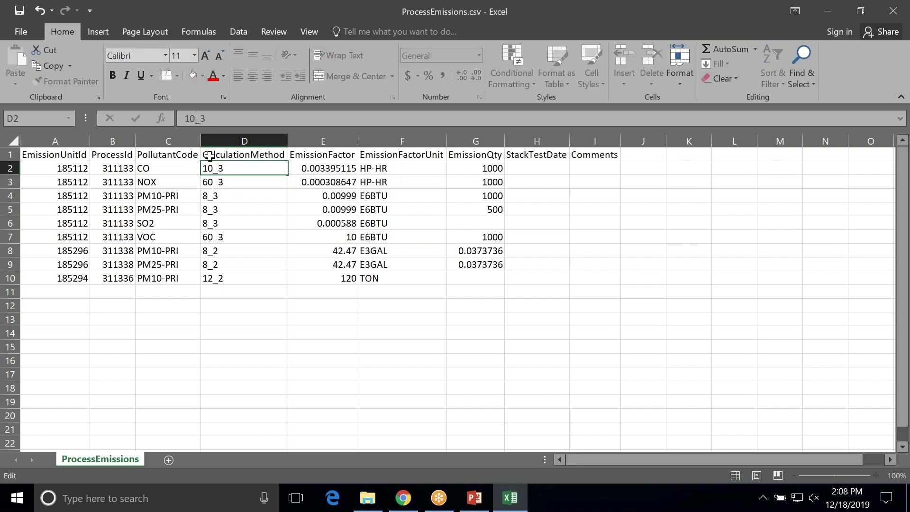
- Set the CalculationMethod of the NOX row and of the VOC row to 10_3
{"action": "left_click", "coordinate": [209, 179]}
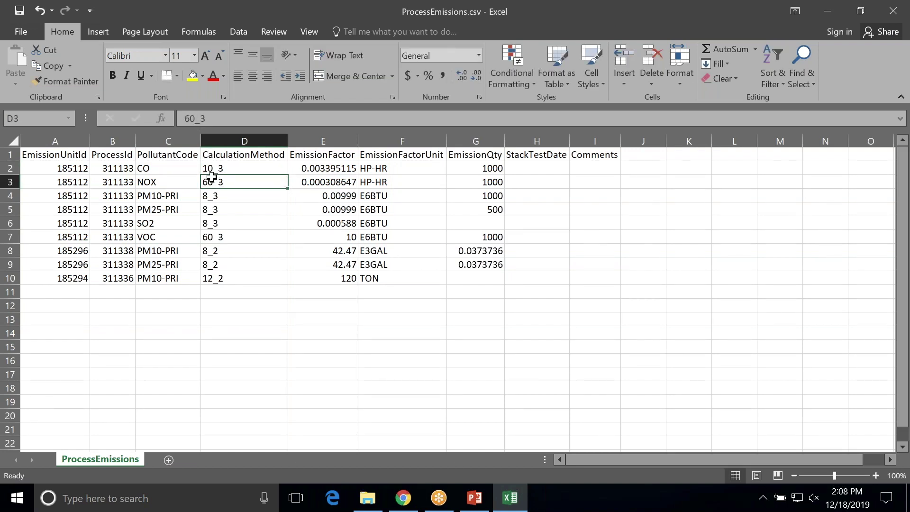
{"action": "left_click", "coordinate": [190, 119]}
{"action": "key", "text": "BackSpace"}
{"action": "type", "text": "1"}
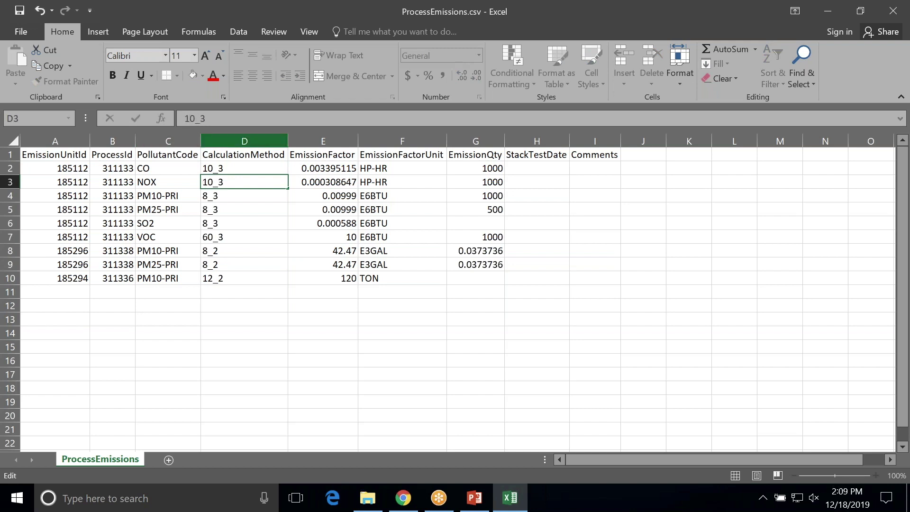
{"action": "left_click", "coordinate": [209, 237]}
{"action": "double_click", "coordinate": [209, 237]}
{"action": "key", "text": "BackSpace"}
{"action": "type", "text": "1"}
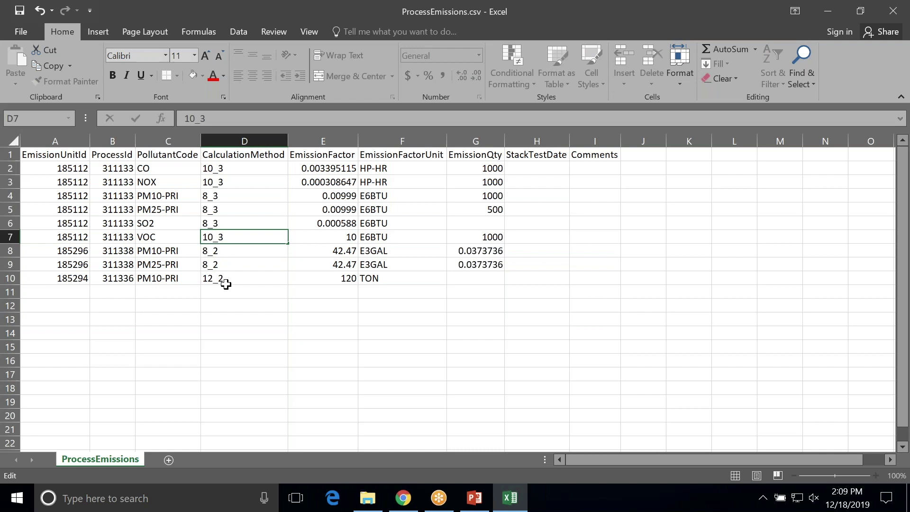
{"action": "left_click", "coordinate": [242, 319]}
- Save ProcessEmissions.csv, keeping the CSV format, and close it without saving again
{"action": "left_click", "coordinate": [50, 155]}
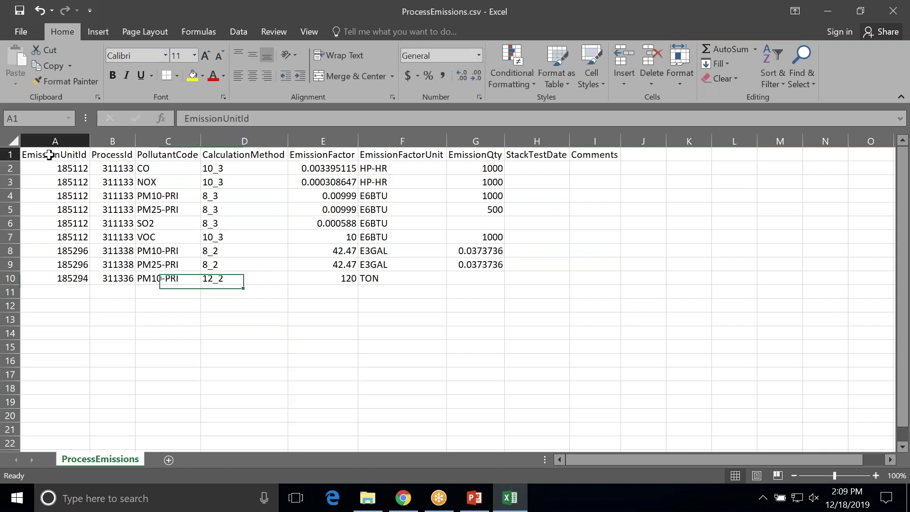
{"action": "left_click", "coordinate": [19, 9]}
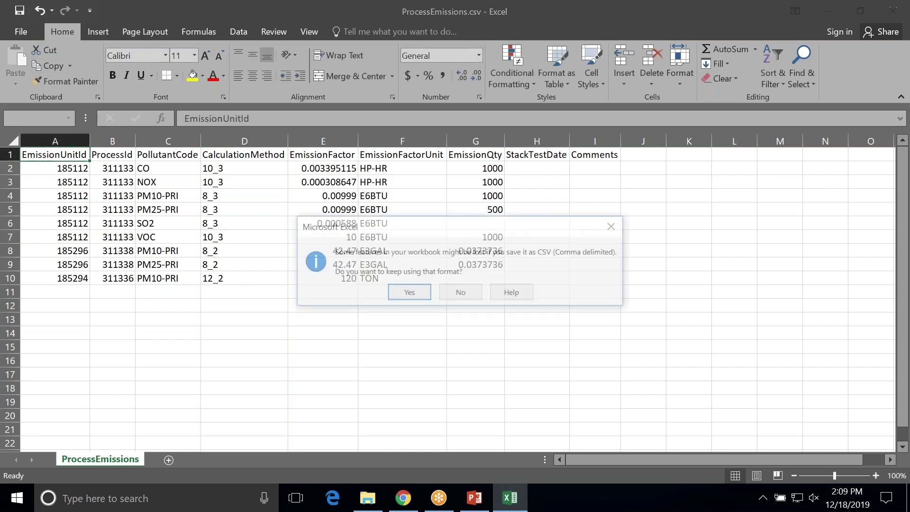
{"action": "left_click", "coordinate": [408, 292]}
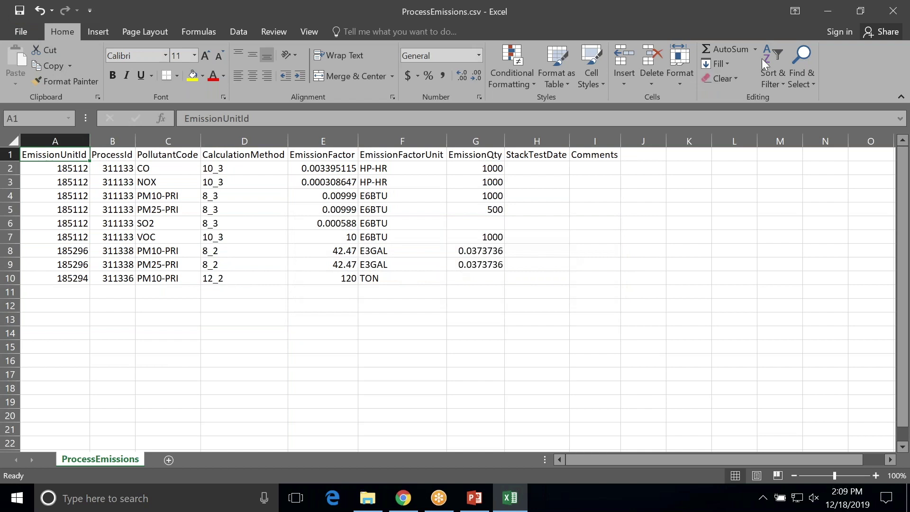
{"action": "left_click", "coordinate": [888, 14]}
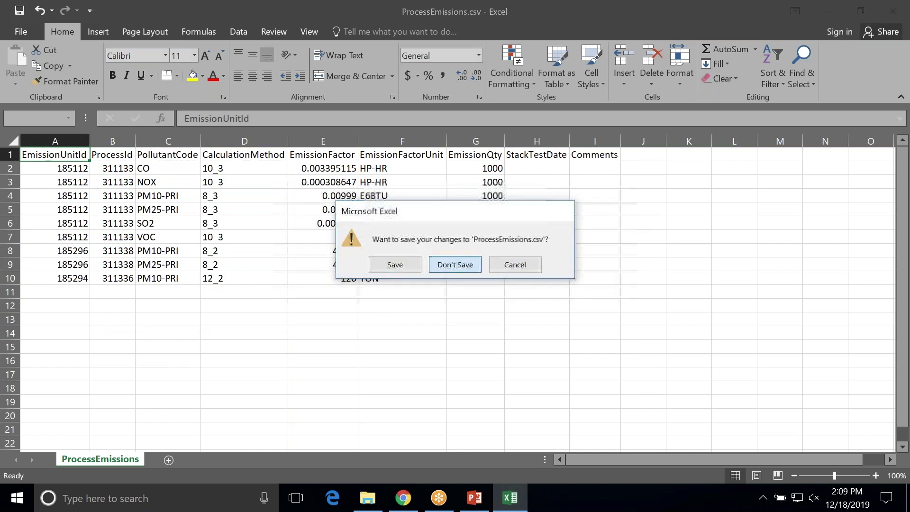
{"action": "left_click", "coordinate": [455, 264]}
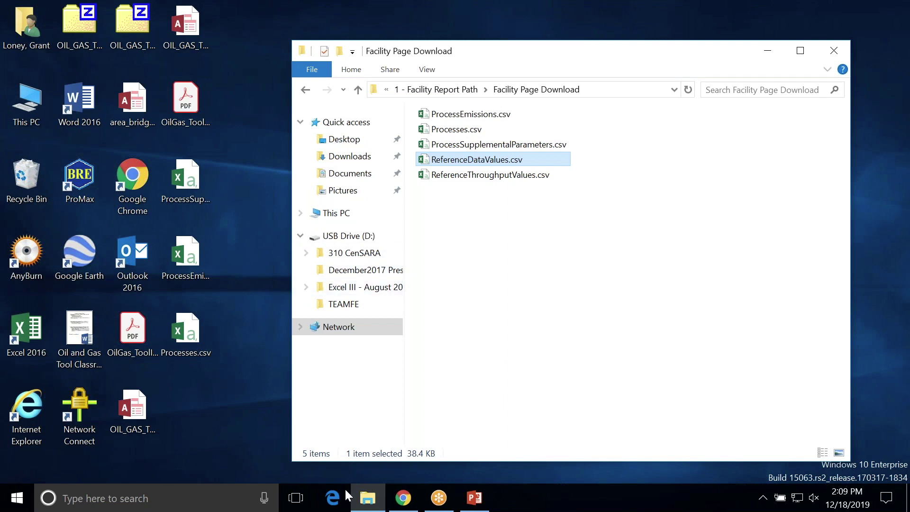
- Switch to Chrome and choose Processes.csv and ProcessEmissions.csv from the Desktop as the report's import files
{"action": "left_click", "coordinate": [403, 497]}
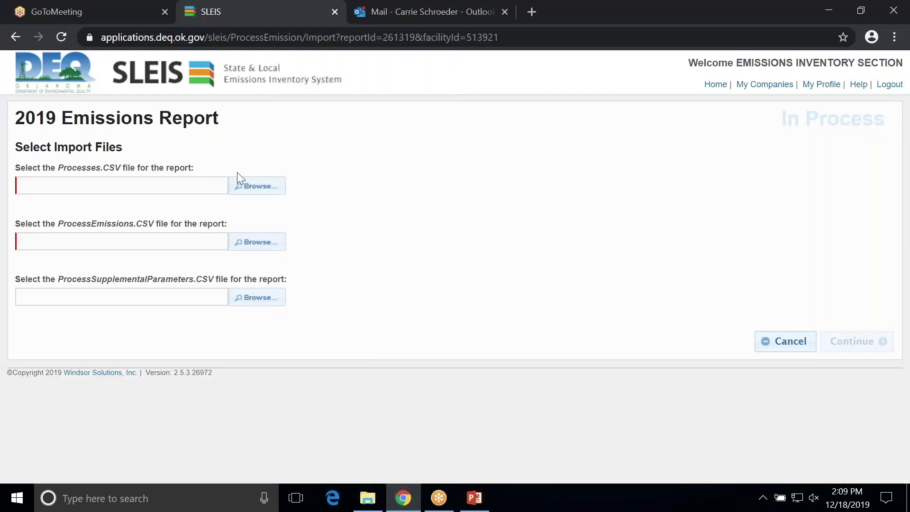
{"action": "left_click", "coordinate": [256, 185]}
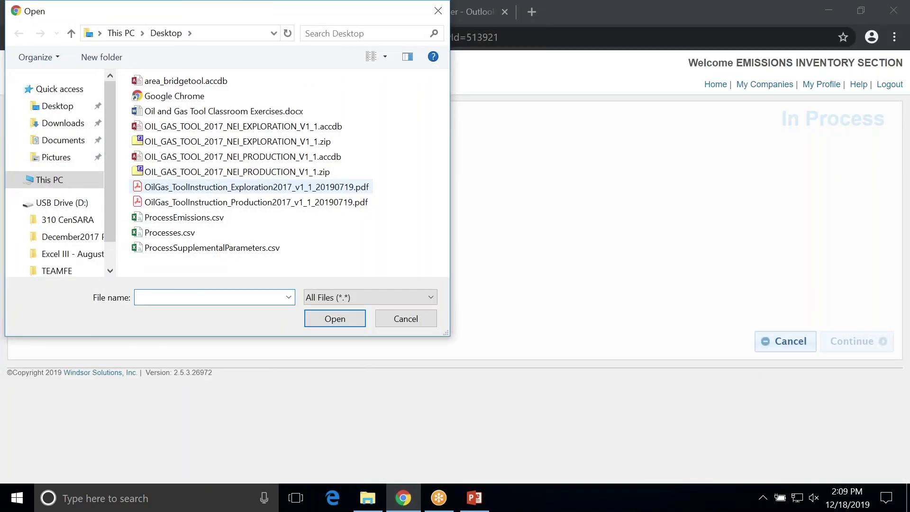
{"action": "left_click", "coordinate": [182, 234]}
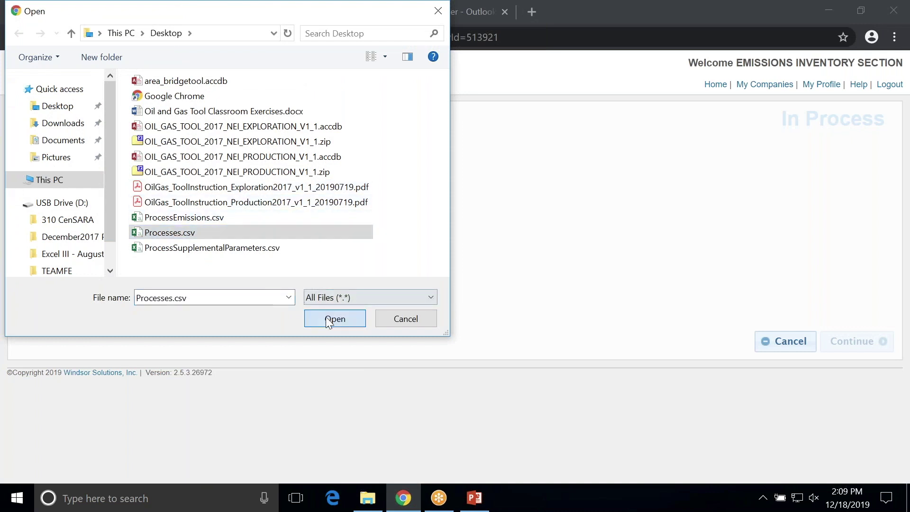
{"action": "left_click", "coordinate": [326, 317]}
{"action": "left_click", "coordinate": [265, 243]}
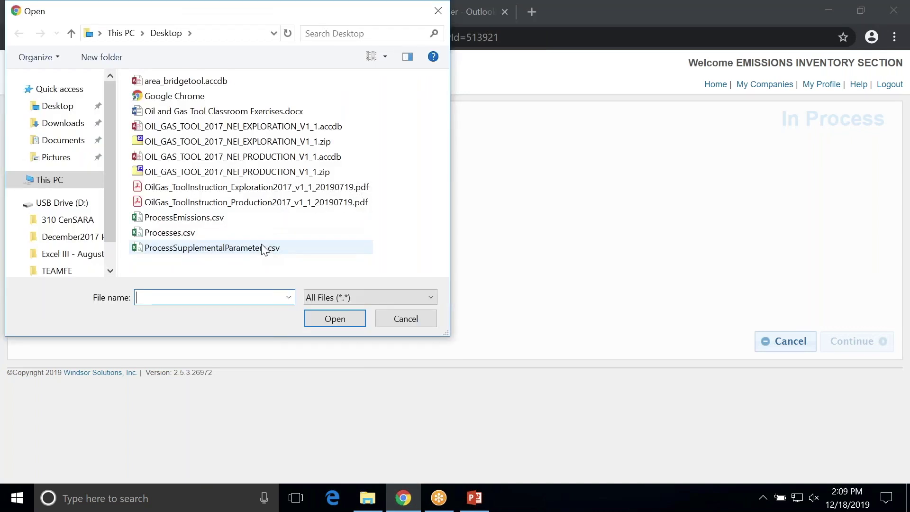
{"action": "left_click", "coordinate": [194, 219]}
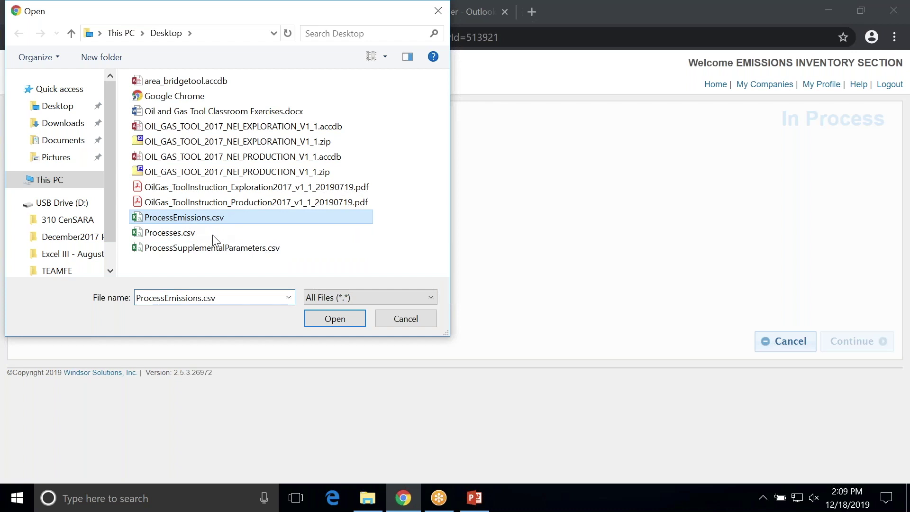
{"action": "left_click", "coordinate": [322, 317]}
- Choose ProcessSupplementalParameters.csv as the supplemental import file and run the import into the 2019 Emissions Report
{"action": "left_click", "coordinate": [242, 299]}
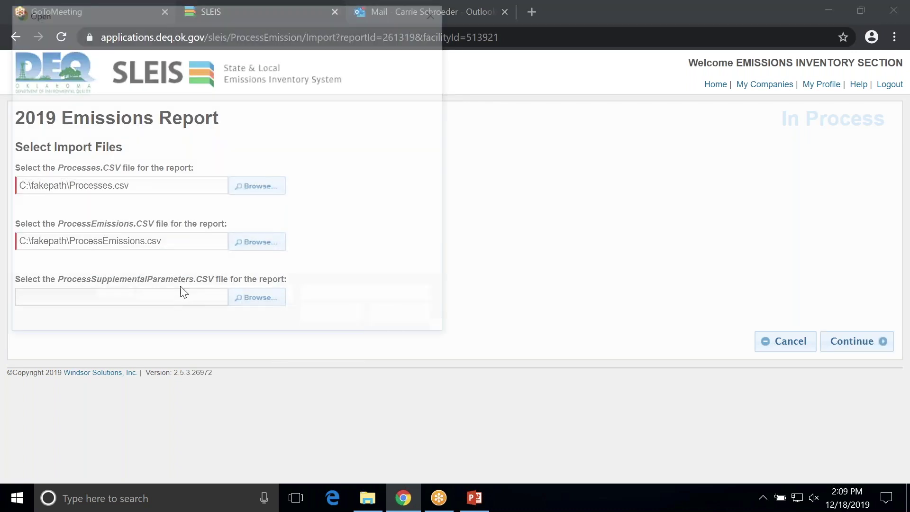
{"action": "left_click", "coordinate": [170, 253]}
{"action": "left_click", "coordinate": [334, 322]}
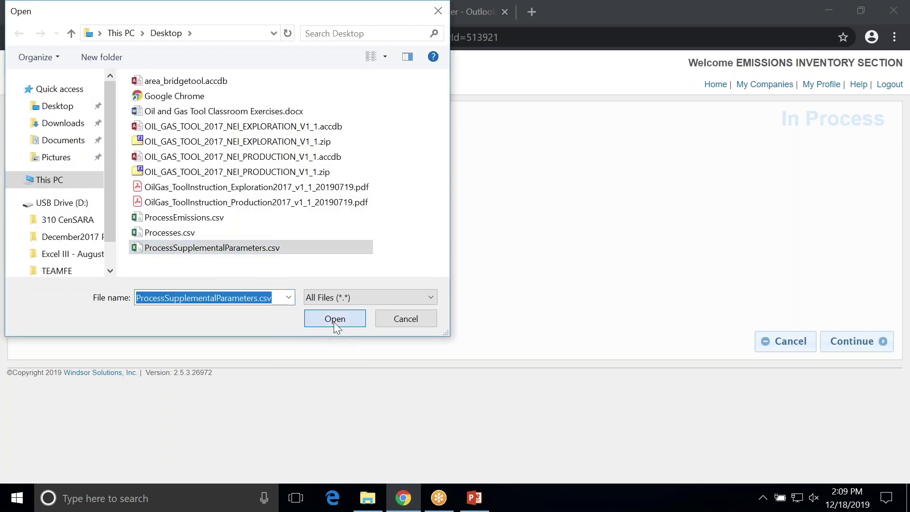
{"action": "left_click", "coordinate": [846, 345]}
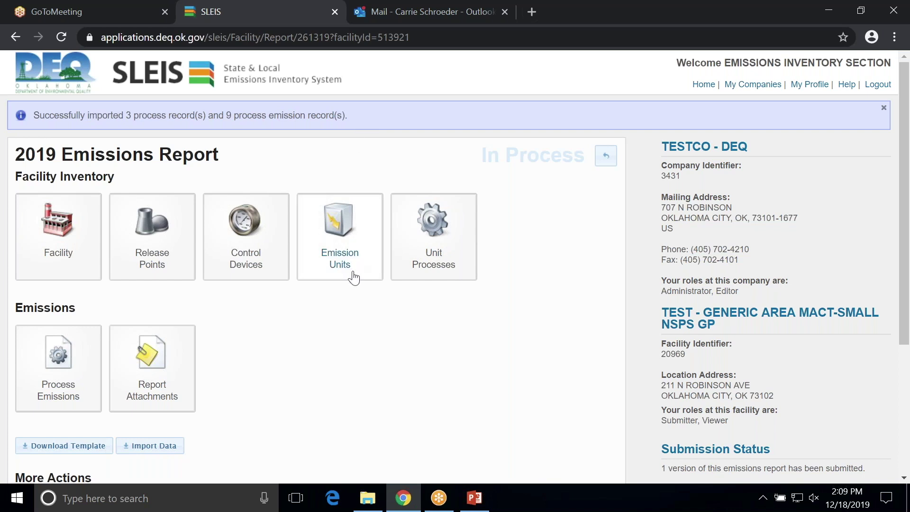
- Open the process emissions record of Emergency Generator NO 5013 for editing and review its process and throughput details
{"action": "scroll", "coordinate": [351, 279], "scroll_direction": "down", "scroll_amount": 3}
{"action": "left_click", "coordinate": [69, 235]}
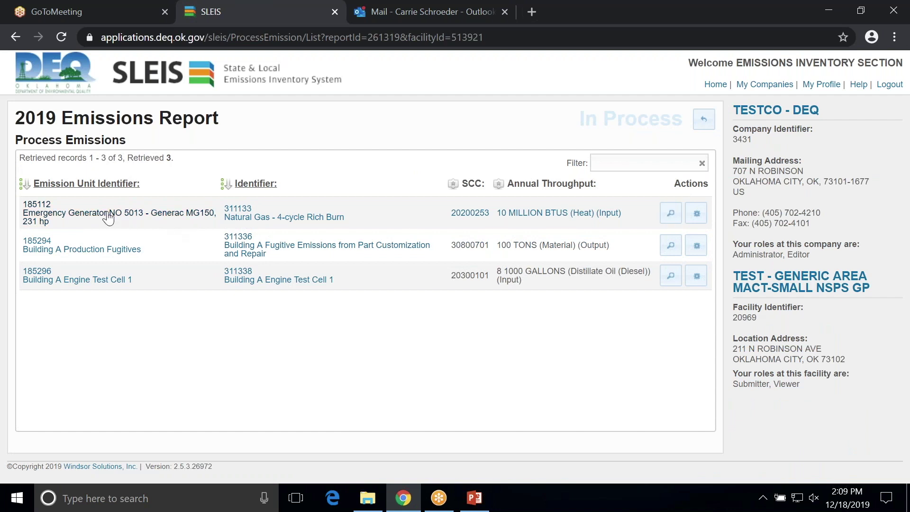
{"action": "left_click", "coordinate": [696, 213]}
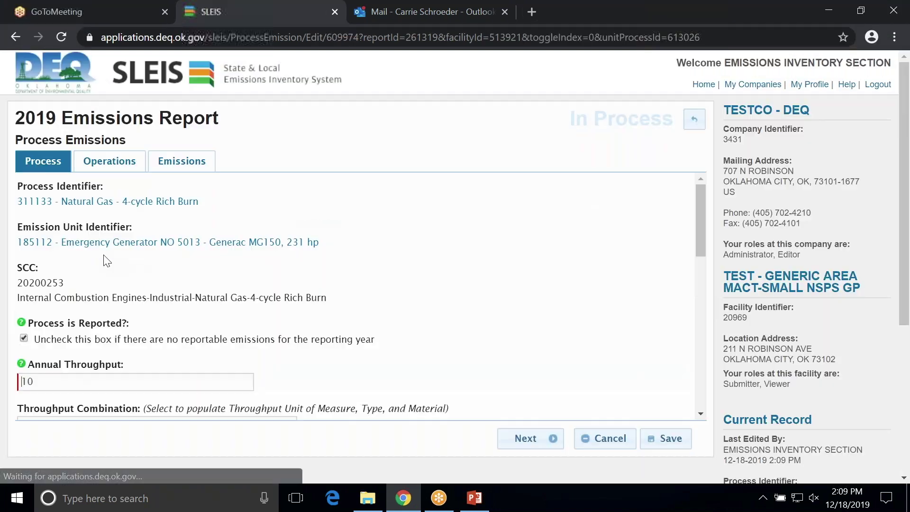
{"action": "scroll", "coordinate": [243, 207], "scroll_direction": "down", "scroll_amount": 3}
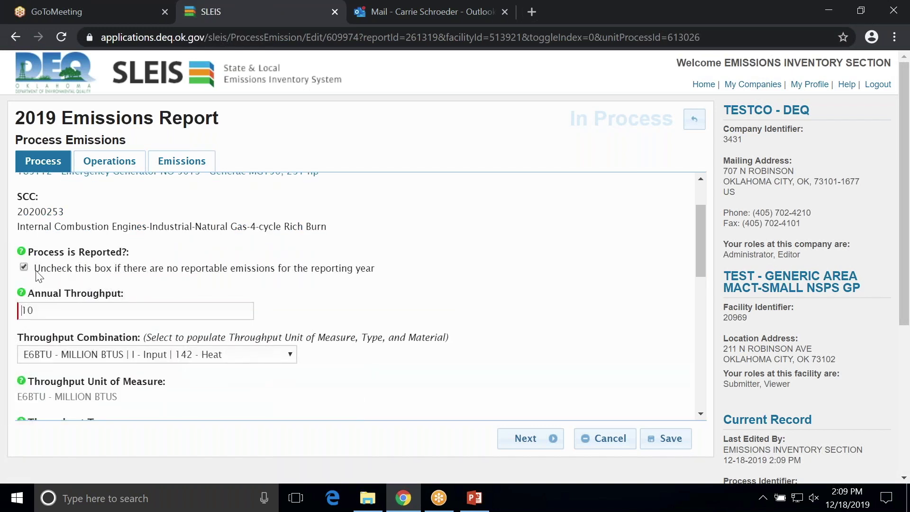
{"action": "scroll", "coordinate": [35, 275], "scroll_direction": "down", "scroll_amount": 3}
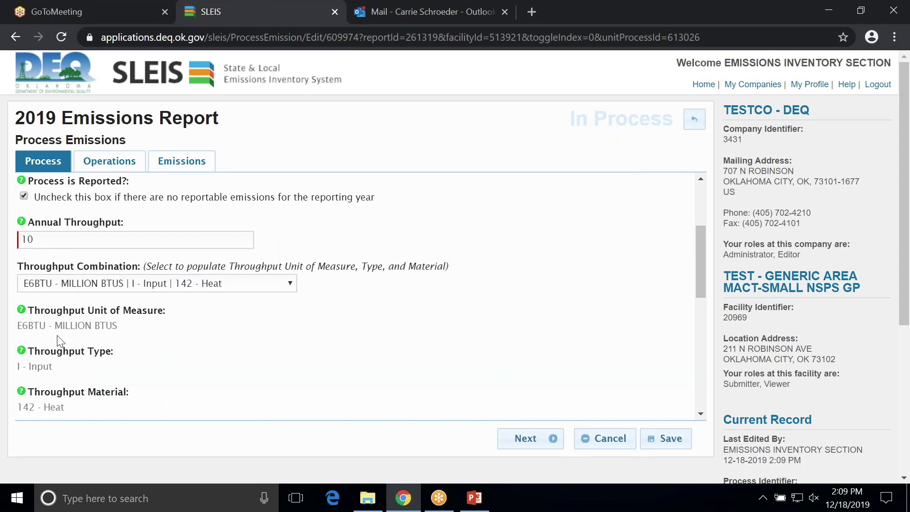
{"action": "scroll", "coordinate": [59, 340], "scroll_direction": "down", "scroll_amount": 5}
- Review the generator's operations schedule, its imported pollutant list and its supplemental calculation parameters
{"action": "left_click", "coordinate": [108, 162]}
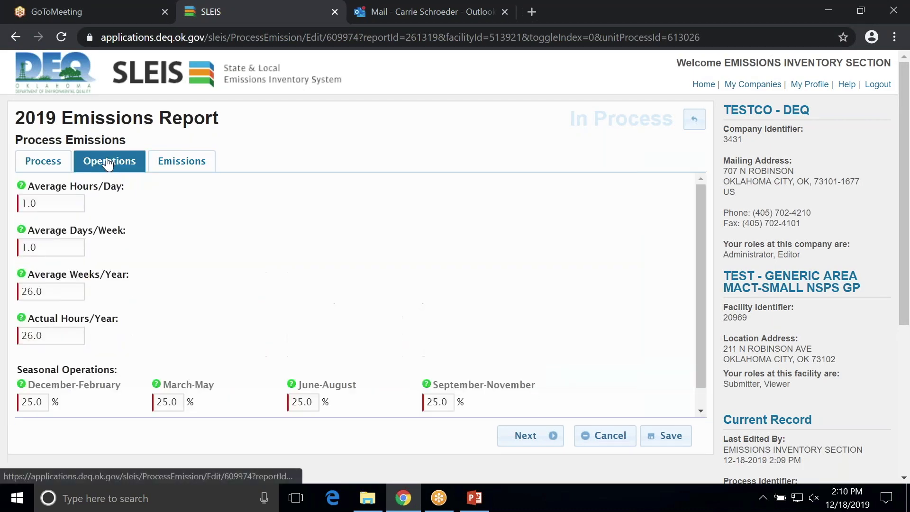
{"action": "left_click", "coordinate": [192, 162]}
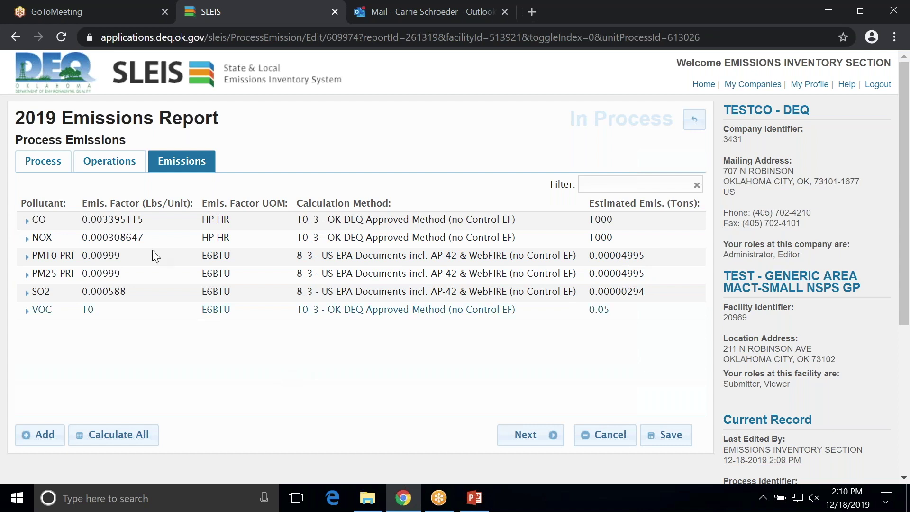
{"action": "left_click", "coordinate": [40, 167]}
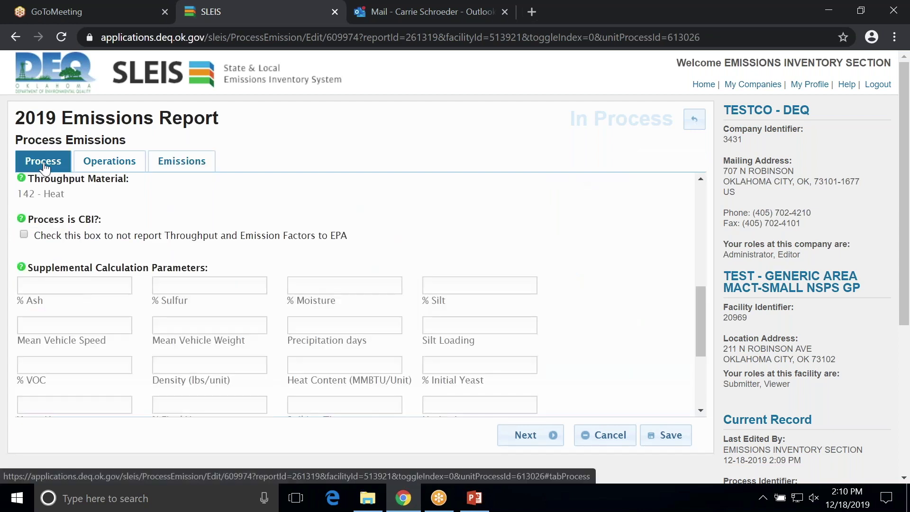
{"action": "left_click", "coordinate": [101, 167]}
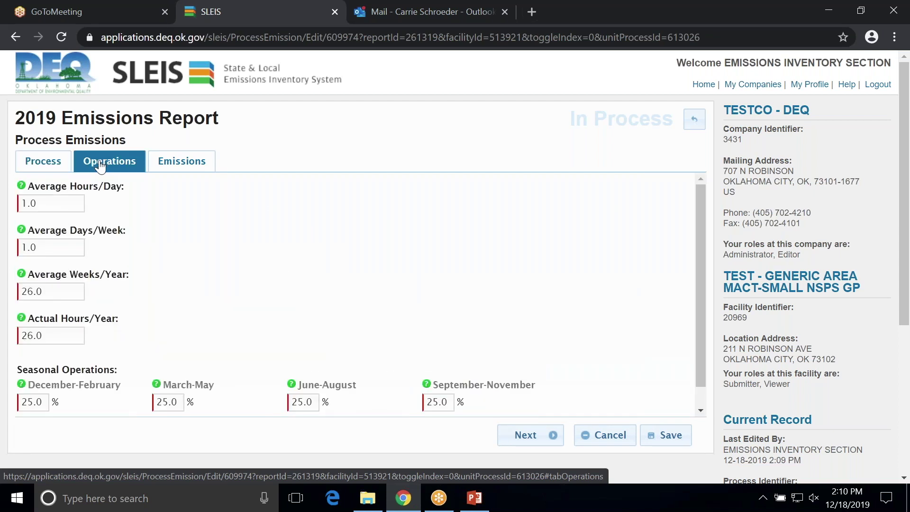
- Examine the emission details of the VOC, PM10-PRI and PM25-PRI pollutants for the generator process
{"action": "left_click", "coordinate": [185, 163]}
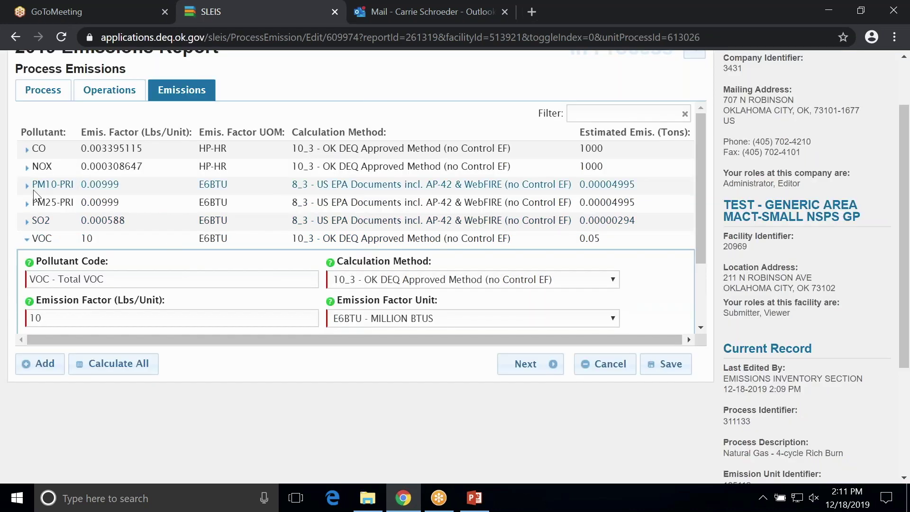
{"action": "left_click", "coordinate": [33, 190]}
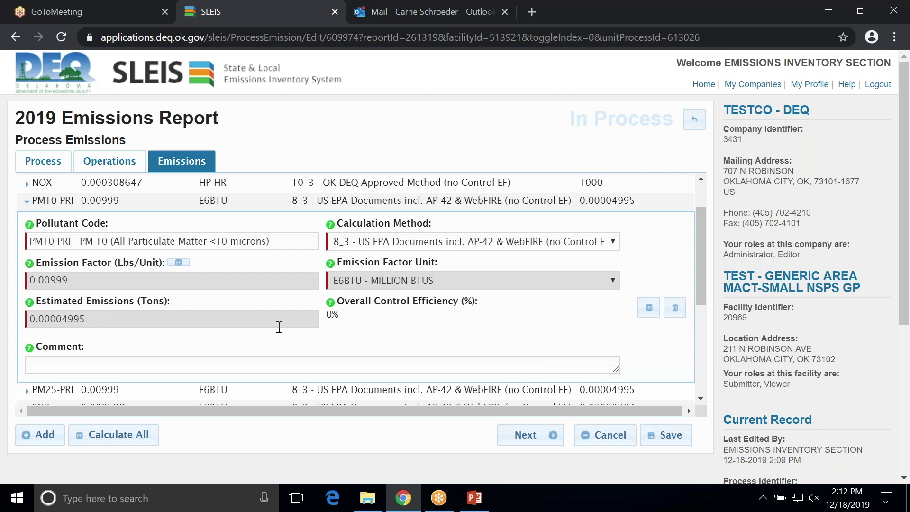
{"action": "scroll", "coordinate": [305, 334], "scroll_direction": "down", "scroll_amount": 3}
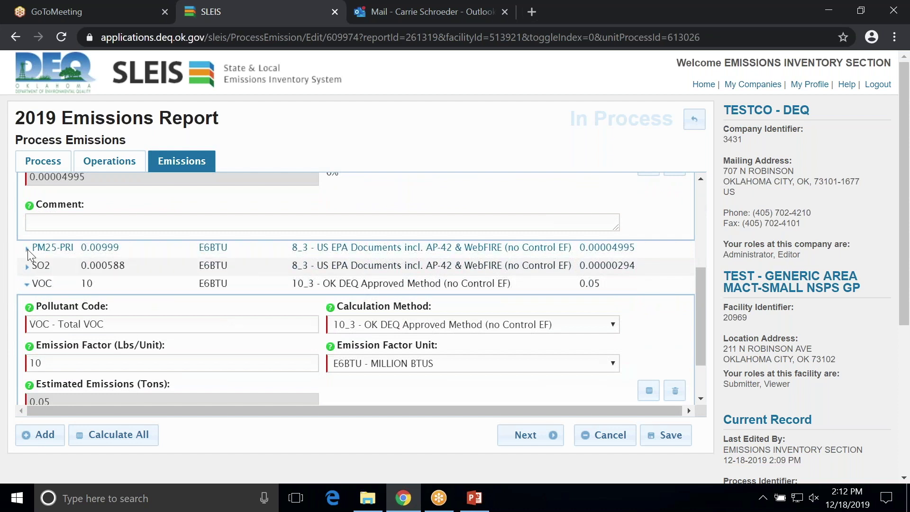
{"action": "left_click", "coordinate": [27, 248]}
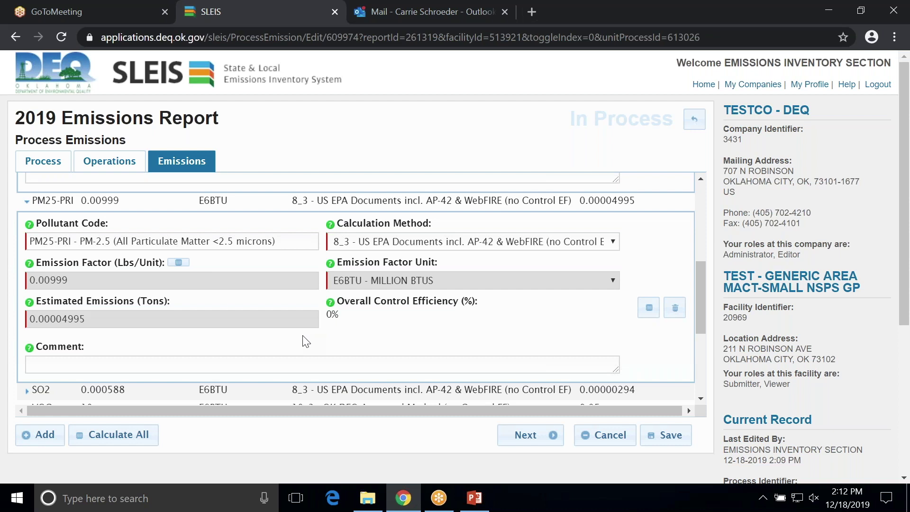
{"action": "mouse_move", "coordinate": [696, 290]}
{"action": "left_mouse_down"}
{"action": "mouse_move", "coordinate": [697, 343]}
{"action": "mouse_move", "coordinate": [697, 275]}
{"action": "left_mouse_up"}
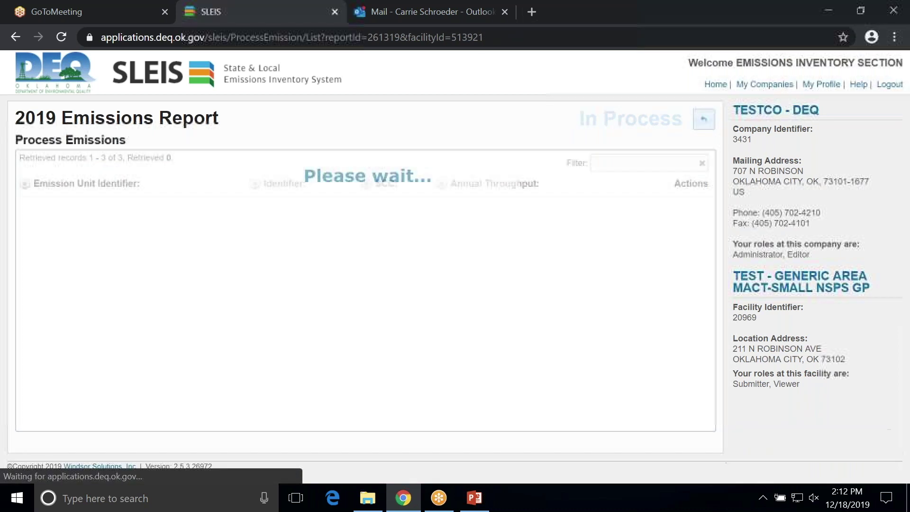
- Return to the 2019 Emissions Report overview, download its template and inspect the ProcessEmissions.csv file in the archive
{"action": "left_click", "coordinate": [703, 120]}
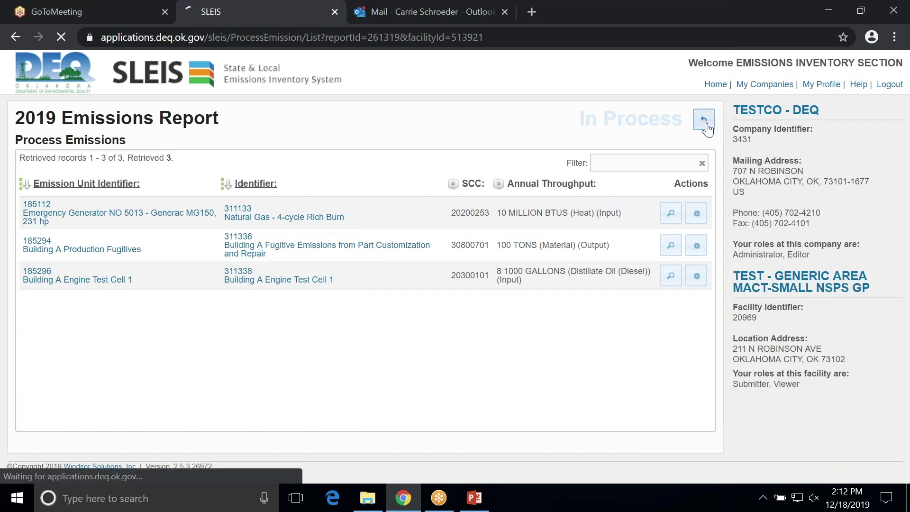
{"action": "scroll", "coordinate": [311, 328], "scroll_direction": "down", "scroll_amount": 1}
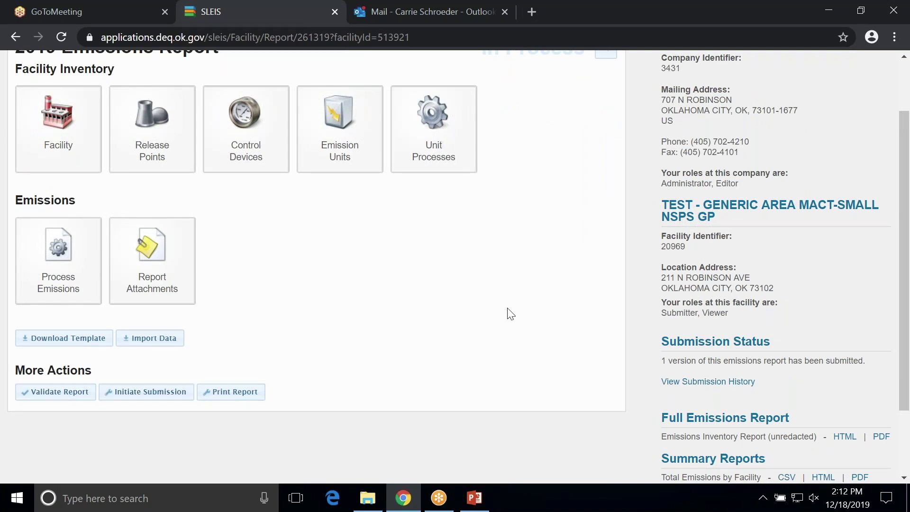
{"action": "left_click", "coordinate": [67, 341]}
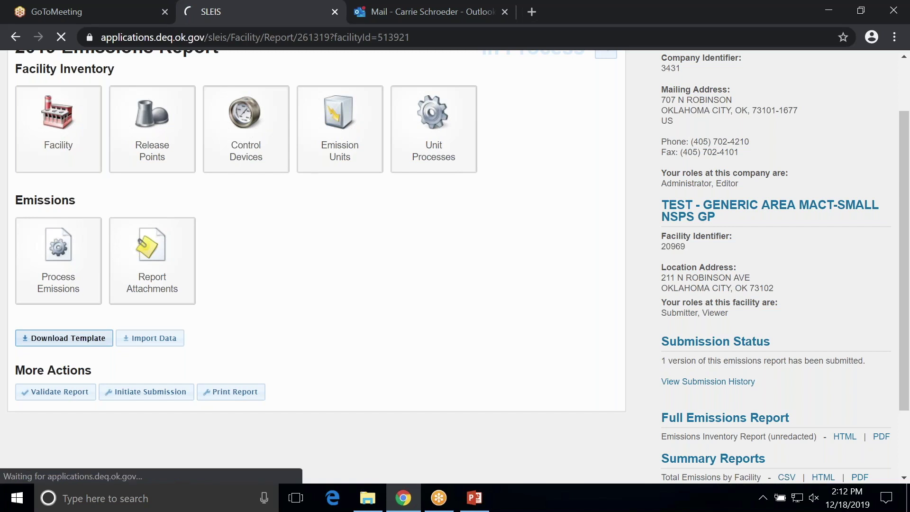
{"action": "left_click", "coordinate": [145, 468]}
{"action": "left_click", "coordinate": [171, 375]}
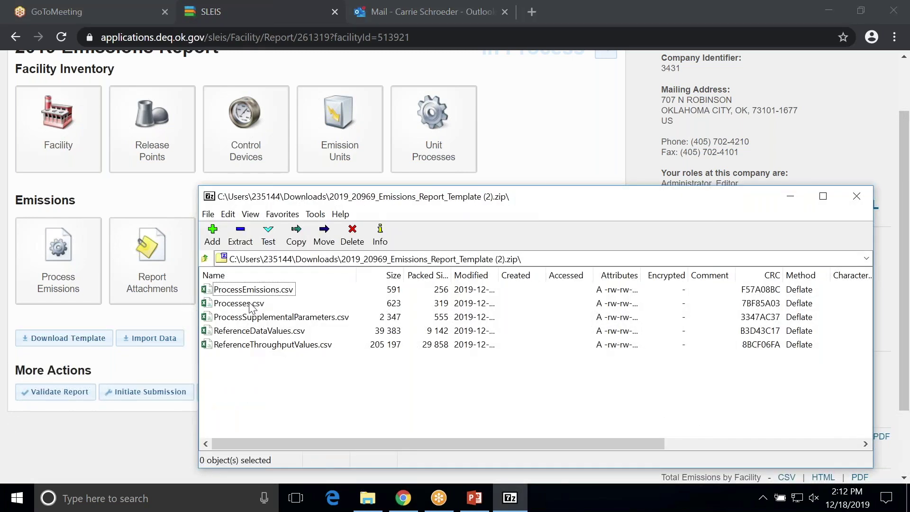
{"action": "double_click", "coordinate": [249, 290]}
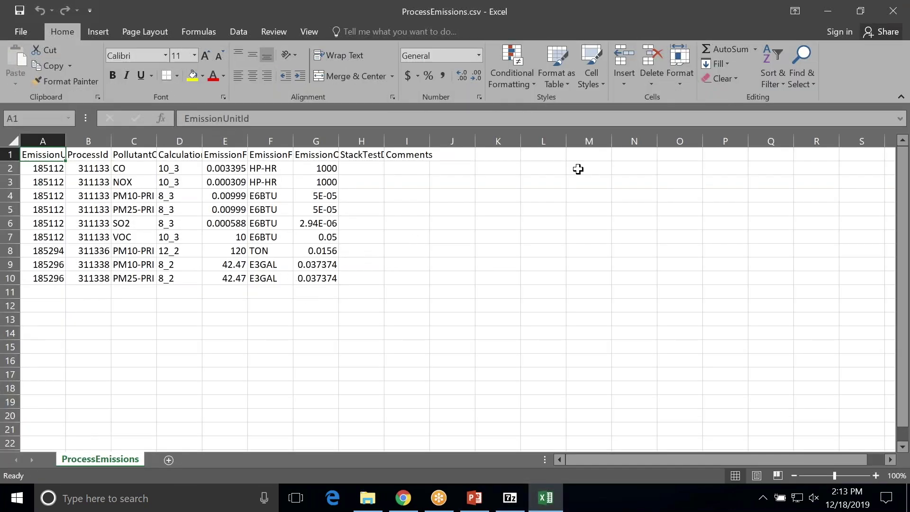
{"action": "left_click", "coordinate": [893, 12]}
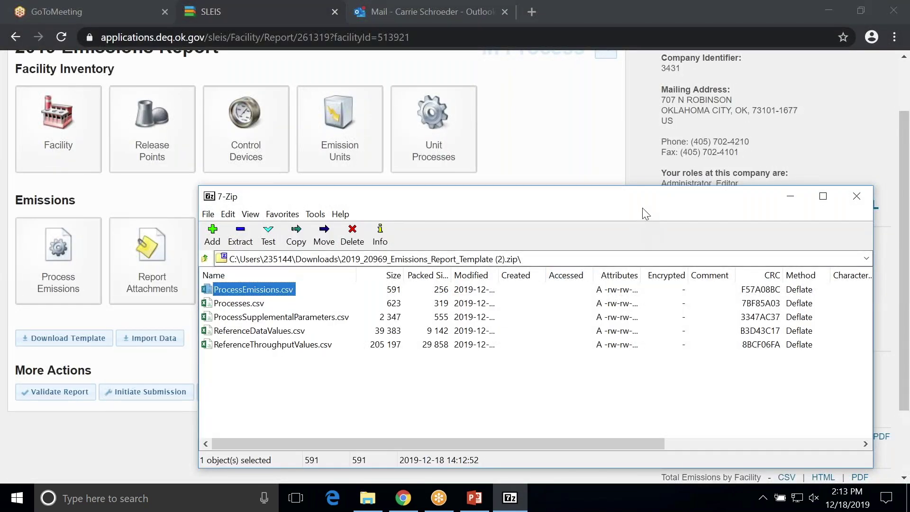
{"action": "left_click", "coordinate": [853, 193]}
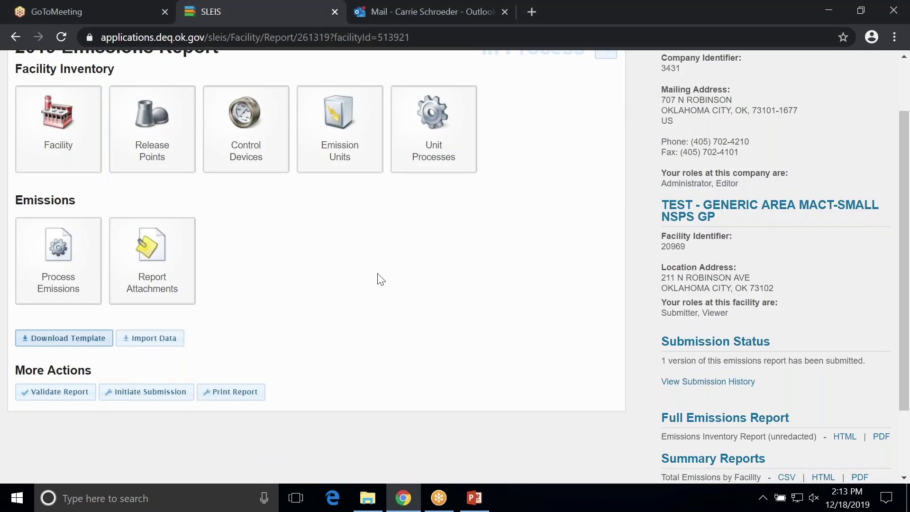
- Leave the 2019 Emissions Report and go back through the facility levels to the My Companies list
{"action": "scroll", "coordinate": [270, 290], "scroll_direction": "up", "scroll_amount": 2}
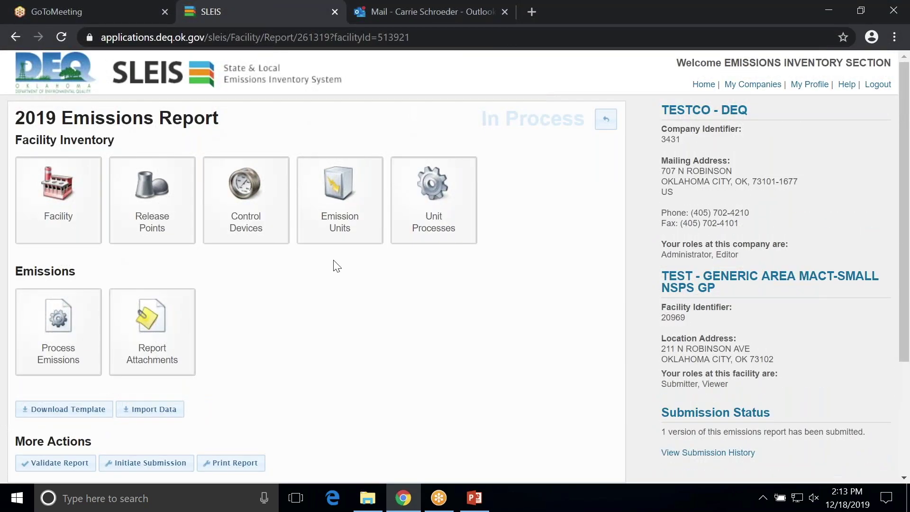
{"action": "left_click", "coordinate": [604, 121]}
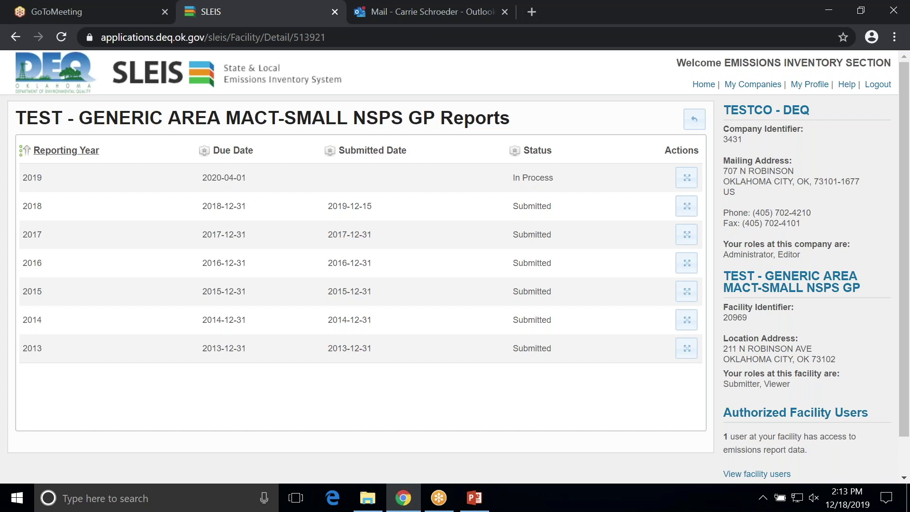
{"action": "left_click", "coordinate": [693, 123]}
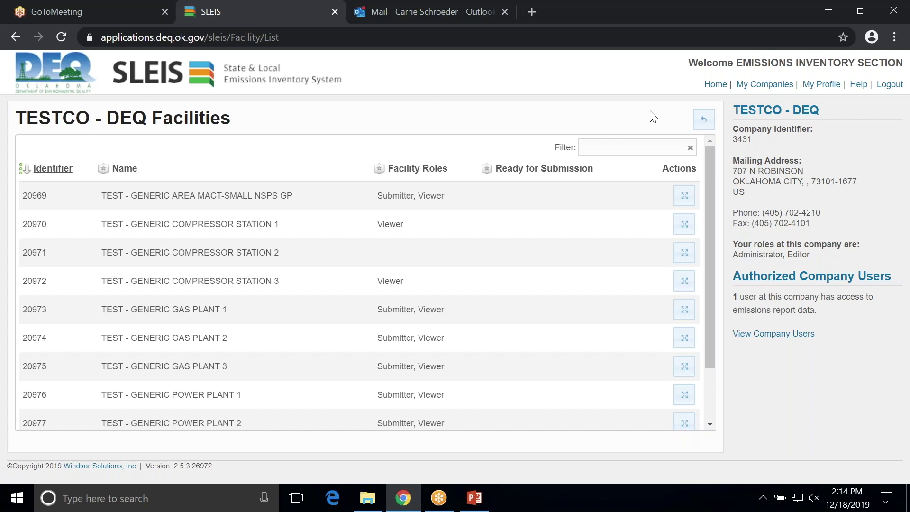
{"action": "left_click", "coordinate": [703, 124]}
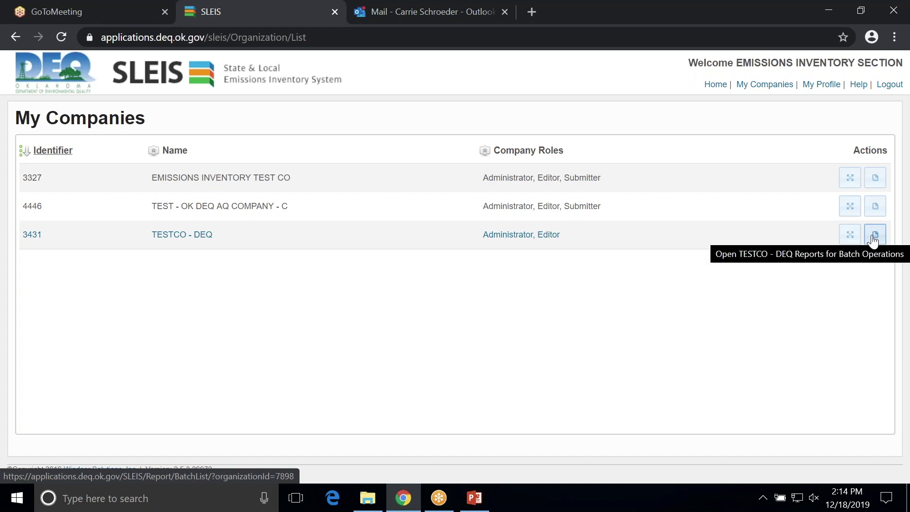
- Review the facilities of TESTCO - DEQ and the roles held at each, and return to the company list
{"action": "left_click", "coordinate": [851, 236]}
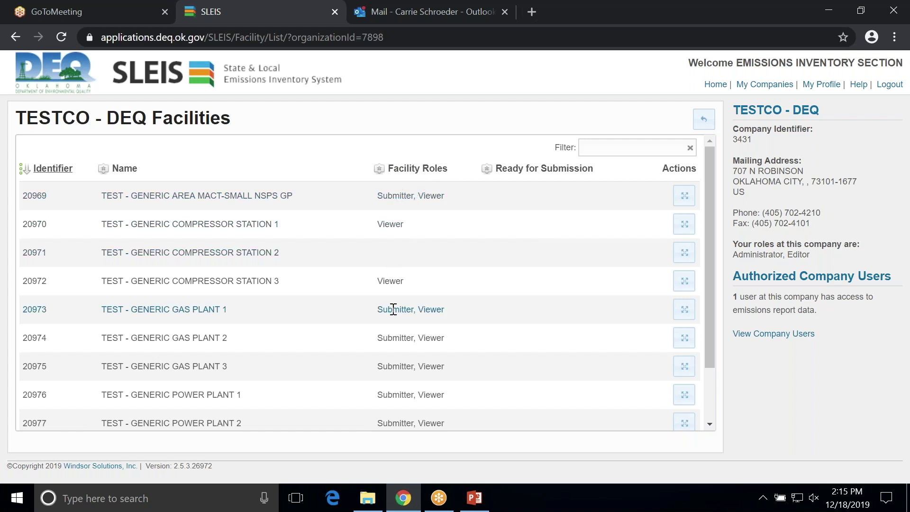
{"action": "scroll", "coordinate": [394, 310], "scroll_direction": "down", "scroll_amount": 2}
{"action": "scroll", "coordinate": [398, 306], "scroll_direction": "up", "scroll_amount": 2}
{"action": "left_click", "coordinate": [703, 119]}
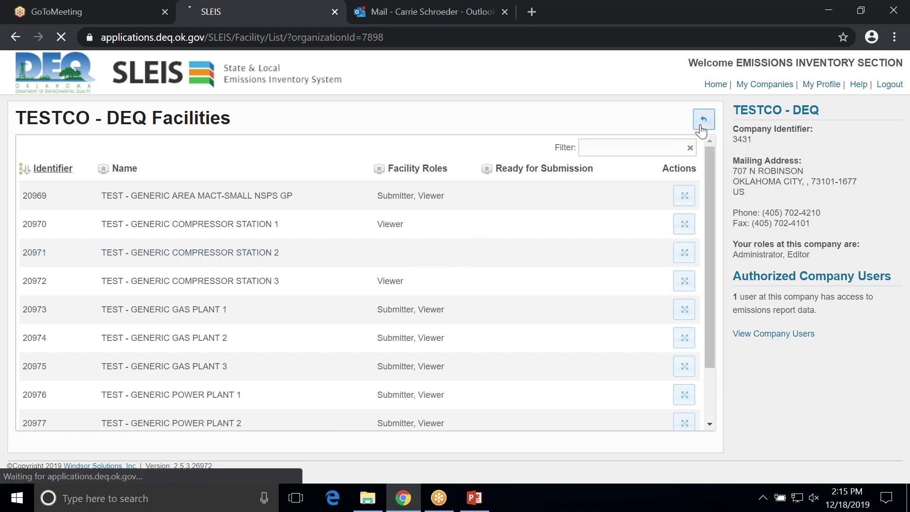
- Open the TESTCO - DEQ reports for batch operations and review the available batch actions, keeping View/Print Reports selected
{"action": "left_click", "coordinate": [875, 234]}
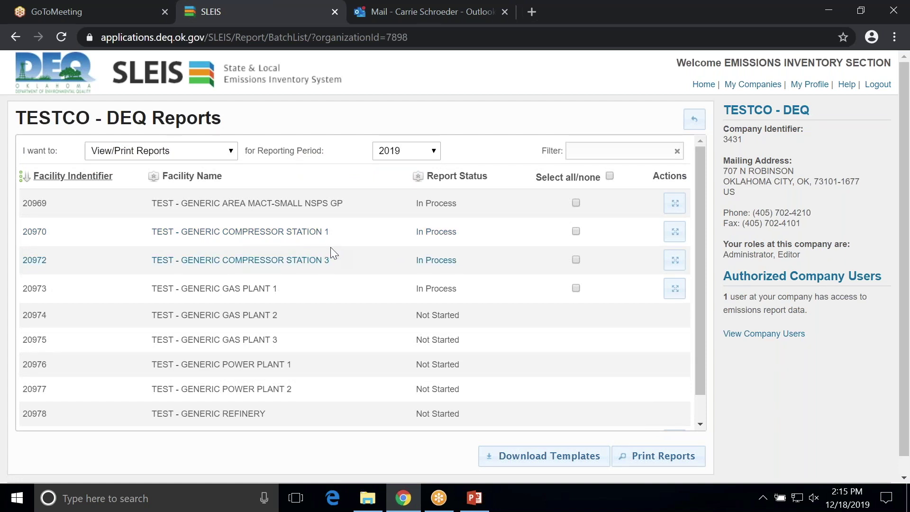
{"action": "scroll", "coordinate": [330, 247], "scroll_direction": "down", "scroll_amount": 1}
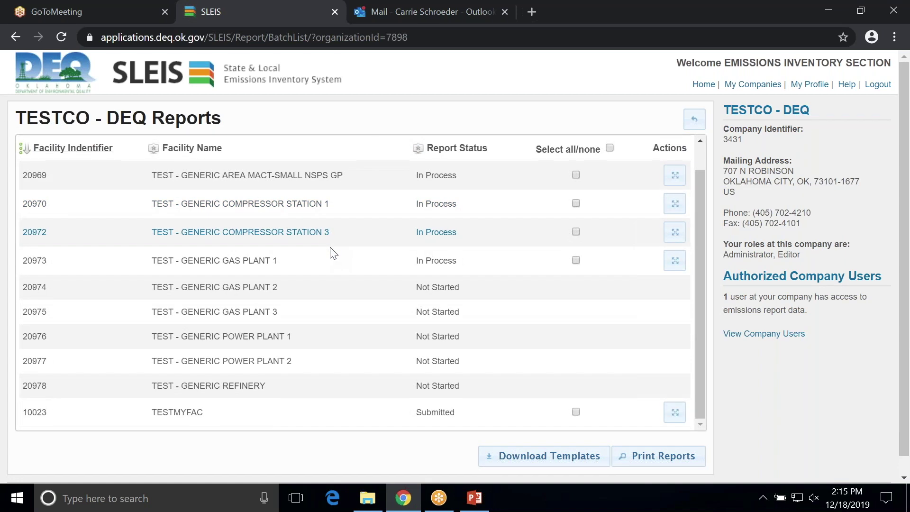
{"action": "scroll", "coordinate": [330, 247], "scroll_direction": "up", "scroll_amount": 1}
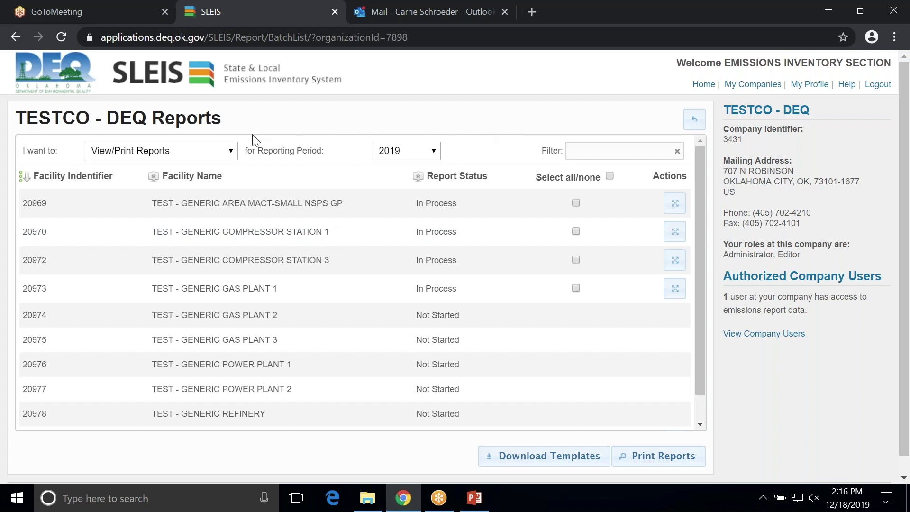
{"action": "left_click", "coordinate": [232, 152]}
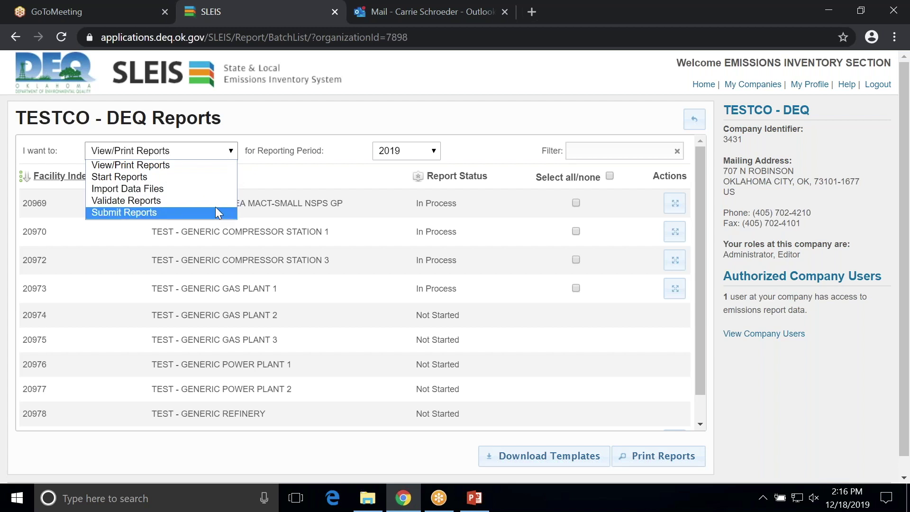
{"action": "left_click", "coordinate": [199, 166]}
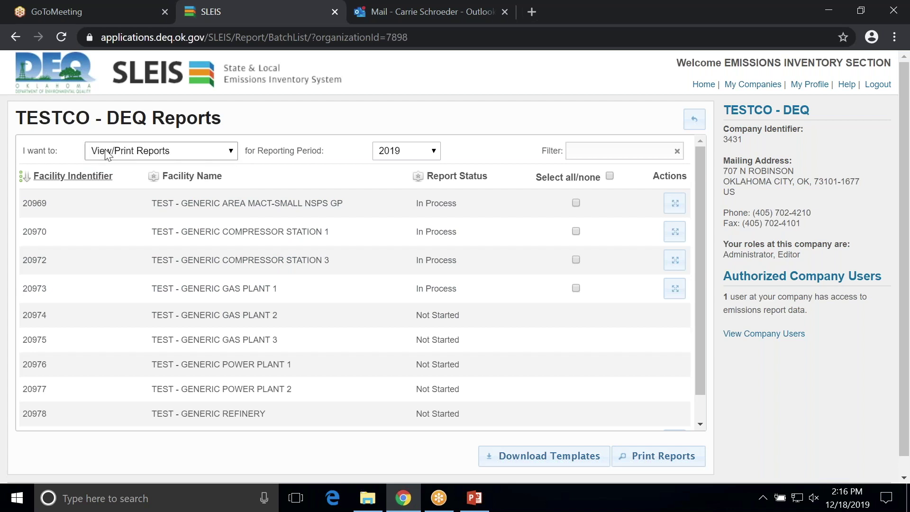
- Review the facilities' report statuses for reporting period 2013, switch back to 2019 and examine the statuses there
{"action": "left_click", "coordinate": [411, 152]}
{"action": "left_click", "coordinate": [416, 237]}
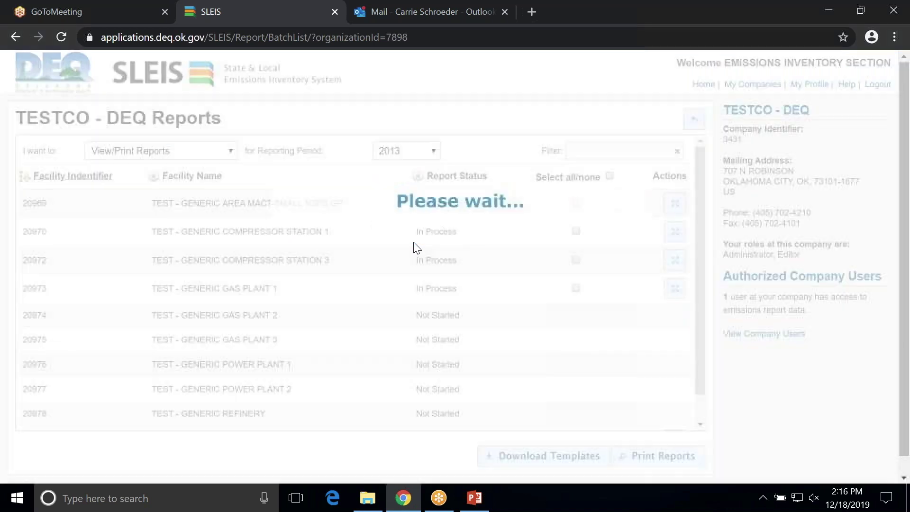
{"action": "scroll", "coordinate": [445, 256], "scroll_direction": "down", "scroll_amount": 1}
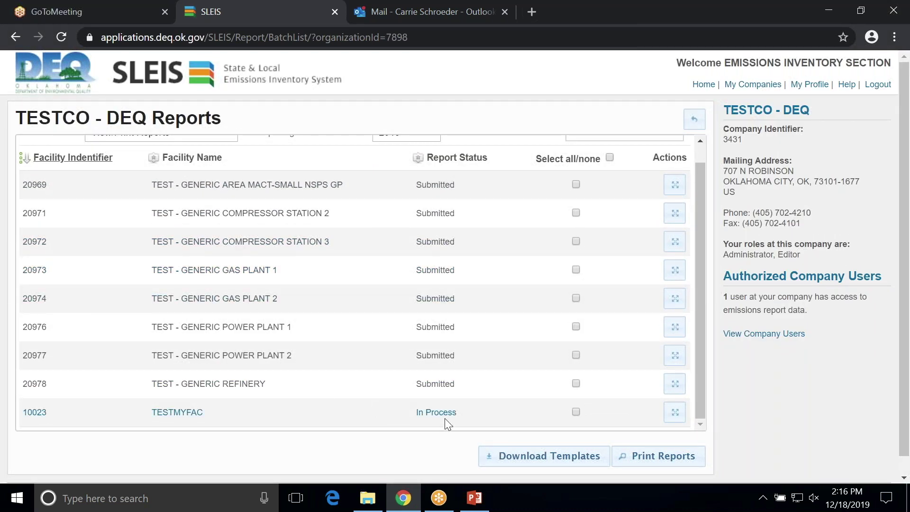
{"action": "scroll", "coordinate": [405, 258], "scroll_direction": "up", "scroll_amount": 1}
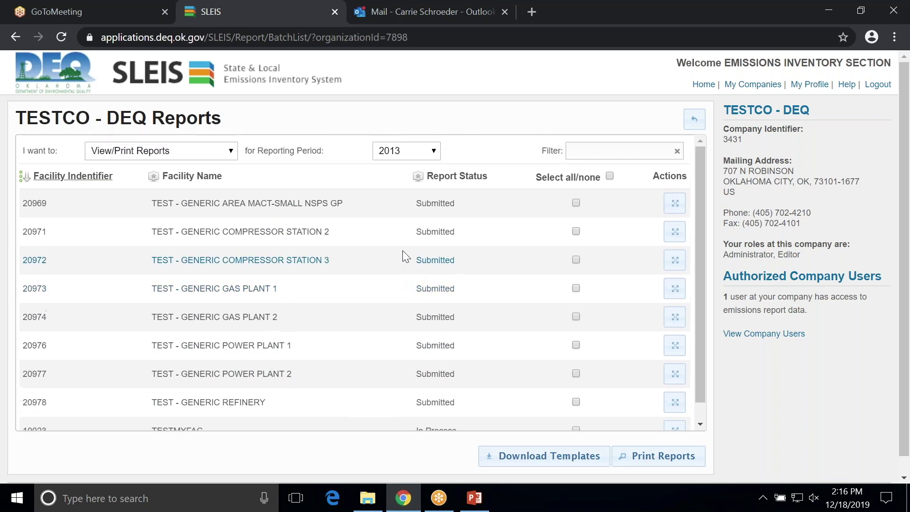
{"action": "left_click", "coordinate": [434, 153]}
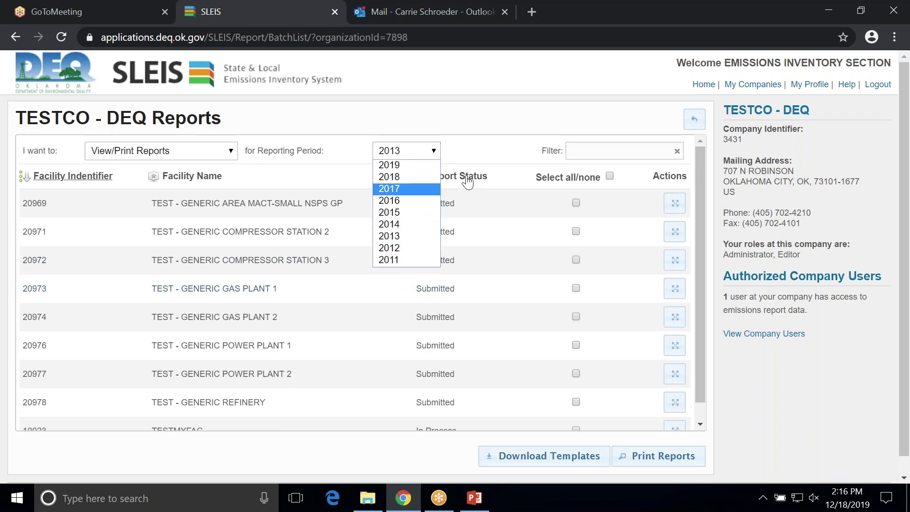
{"action": "left_click", "coordinate": [428, 166]}
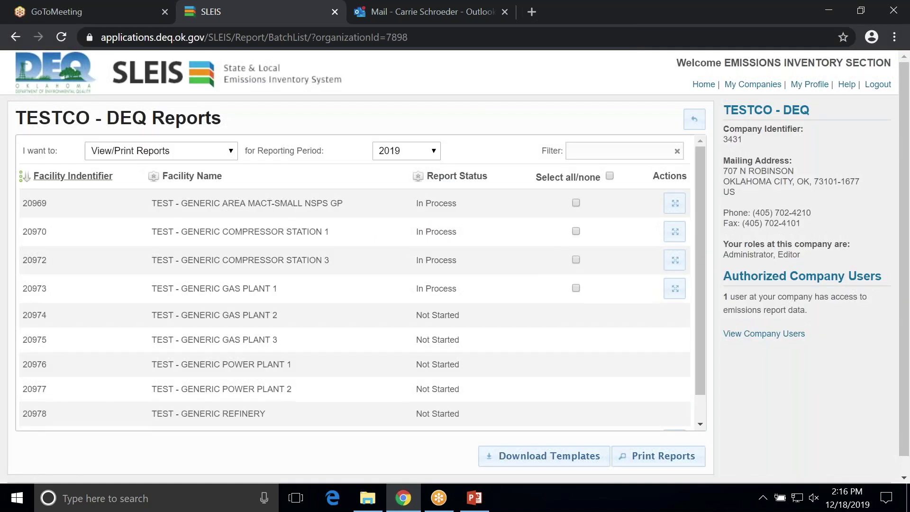
{"action": "scroll", "coordinate": [251, 230], "scroll_direction": "down", "scroll_amount": 1}
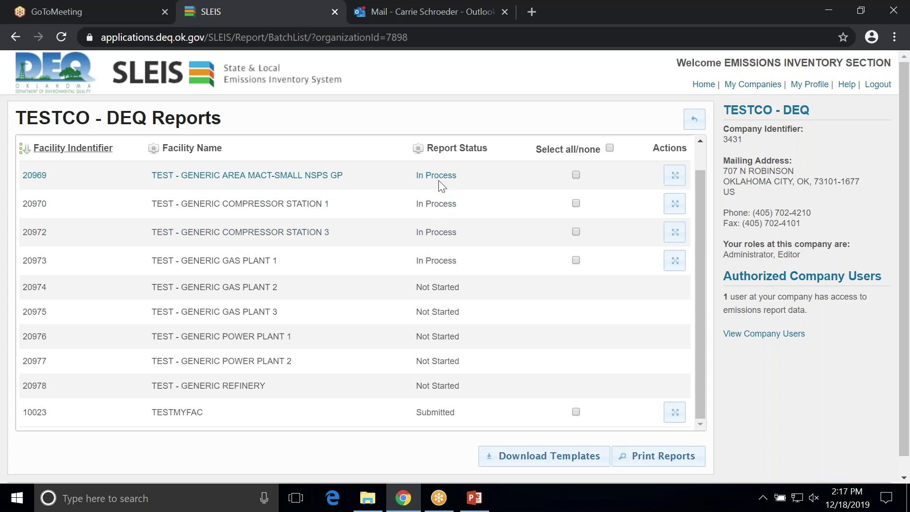
{"action": "scroll", "coordinate": [436, 264], "scroll_direction": "up", "scroll_amount": 1}
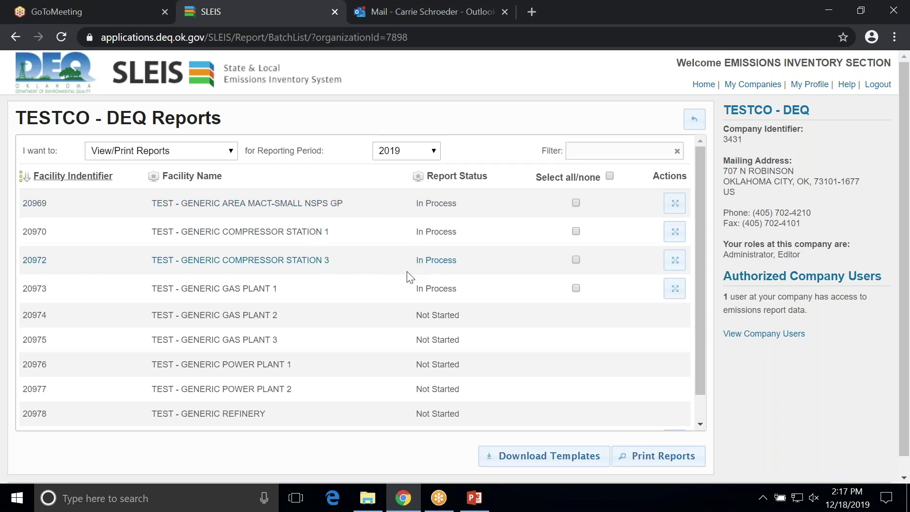
{"action": "scroll", "coordinate": [408, 274], "scroll_direction": "down", "scroll_amount": 1}
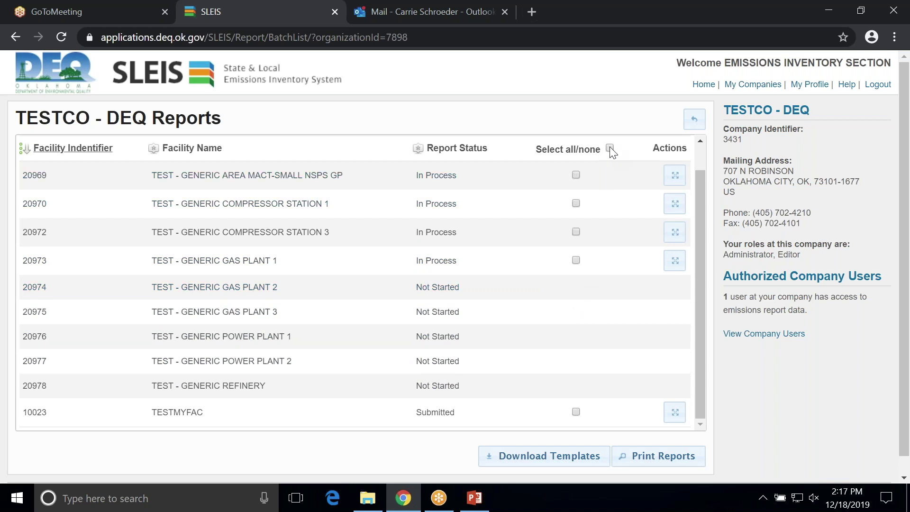
{"action": "scroll", "coordinate": [128, 151], "scroll_direction": "up", "scroll_amount": 1}
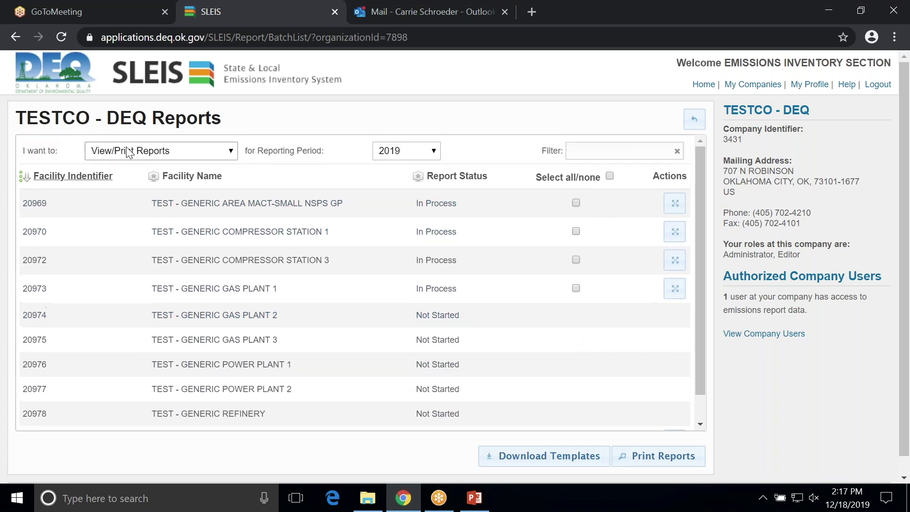
- Start the 2019 reports in batch for all listed TESTCO - DEQ facilities whose reports are not started
{"action": "left_click", "coordinate": [218, 154]}
{"action": "left_click", "coordinate": [212, 176]}
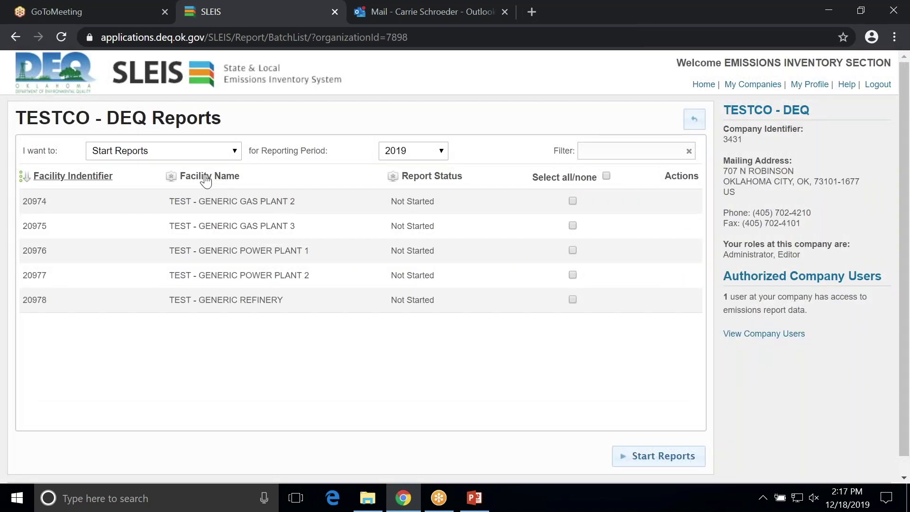
{"action": "left_click", "coordinate": [572, 202]}
{"action": "left_click", "coordinate": [572, 250]}
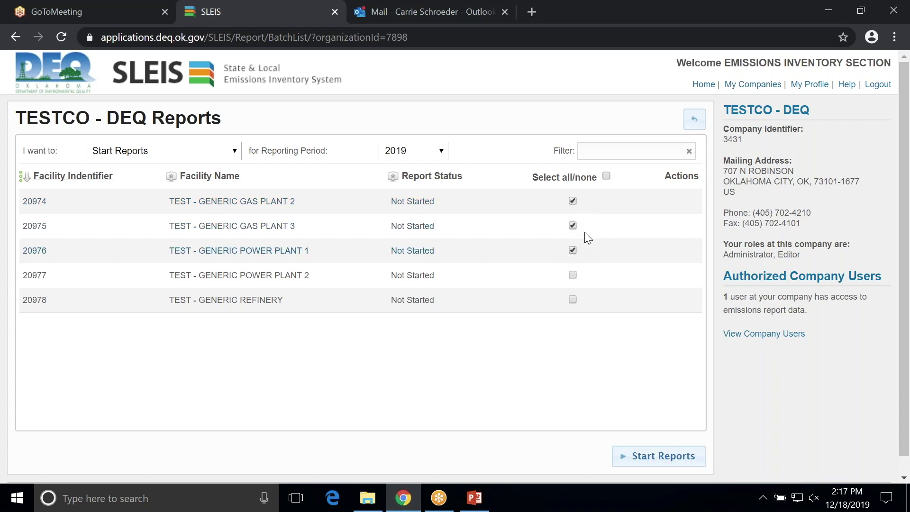
{"action": "left_click", "coordinate": [607, 175]}
{"action": "left_click", "coordinate": [606, 176]}
{"action": "left_click", "coordinate": [645, 456]}
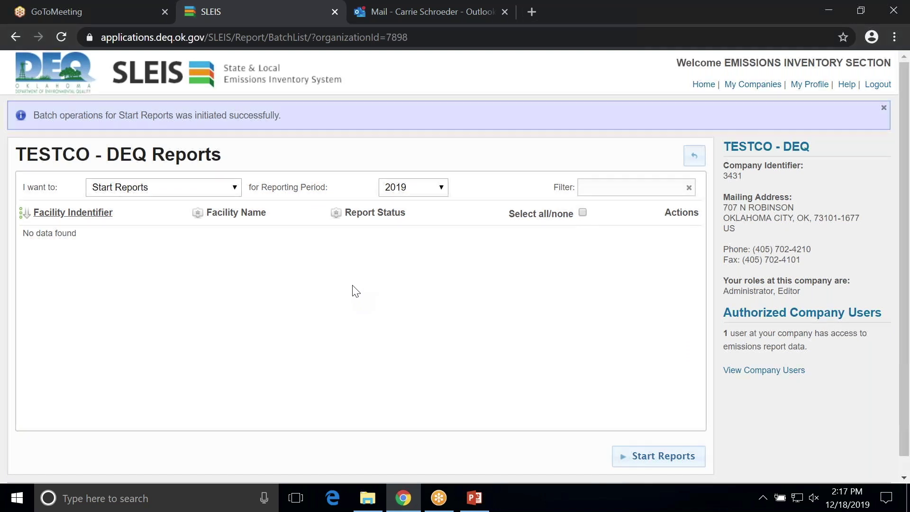
- Reopen the TESTCO - DEQ batch reports list and check the 2019 status of the facilities' reports
{"action": "left_click", "coordinate": [694, 162]}
{"action": "left_click", "coordinate": [873, 234]}
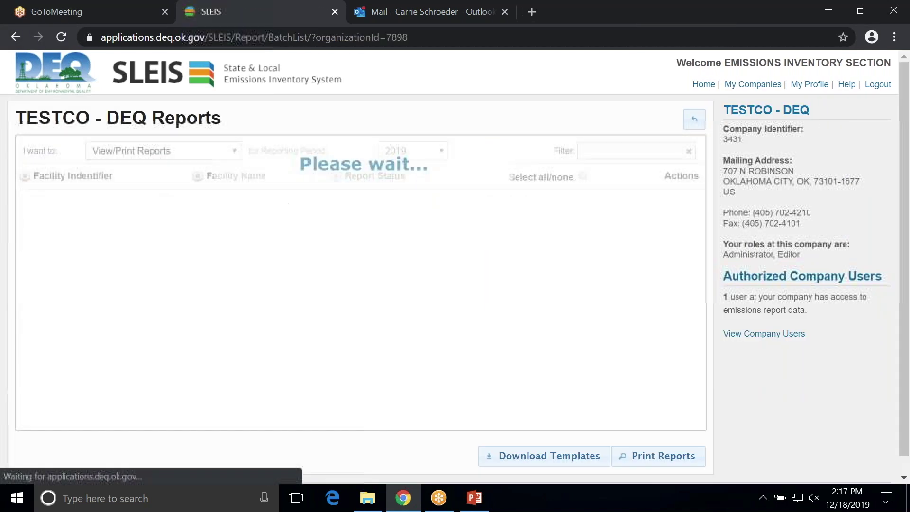
{"action": "scroll", "coordinate": [414, 283], "scroll_direction": "down", "scroll_amount": 1}
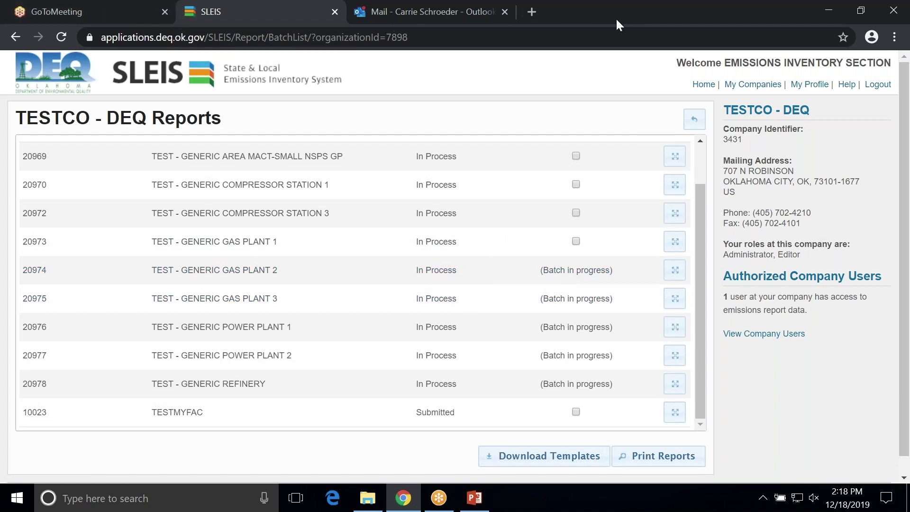
- Switch to the Outlook mailbox and open the "SLEIS: Batch Operation Completed (View/Print Reports)" message
{"action": "left_click", "coordinate": [438, 13]}
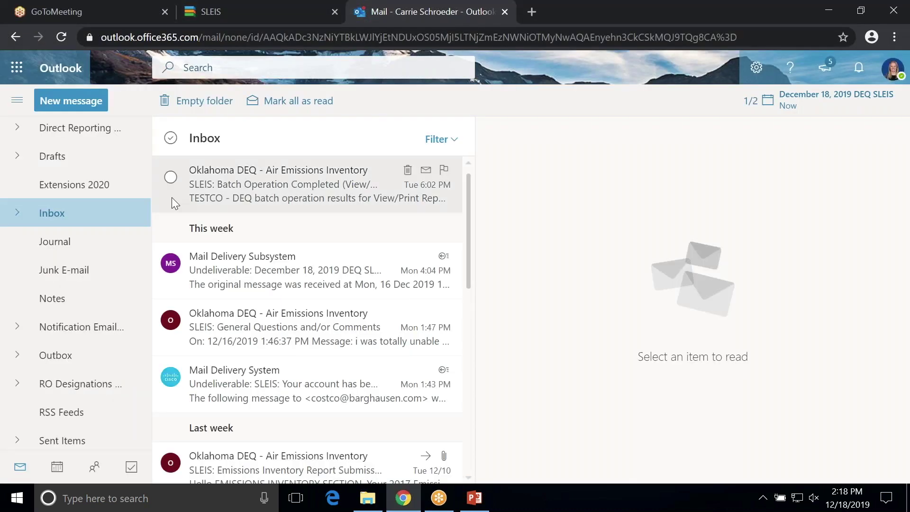
{"action": "scroll", "coordinate": [81, 240], "scroll_direction": "down", "scroll_amount": 3}
{"action": "scroll", "coordinate": [81, 239], "scroll_direction": "up", "scroll_amount": 6}
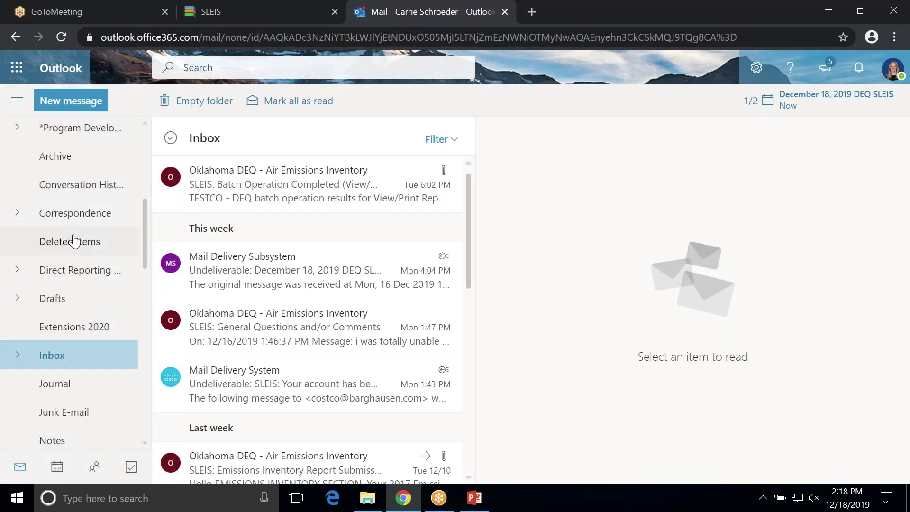
{"action": "left_click", "coordinate": [268, 185]}
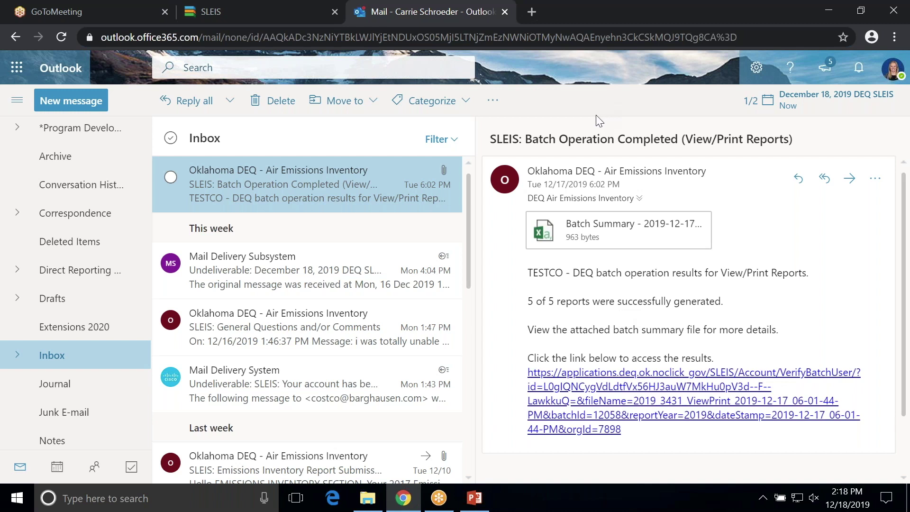
- Widen the reading area and open the batch operation message in its own maximized window
{"action": "left_click_drag", "start_coordinate": [473, 232], "coordinate": [345, 233]}
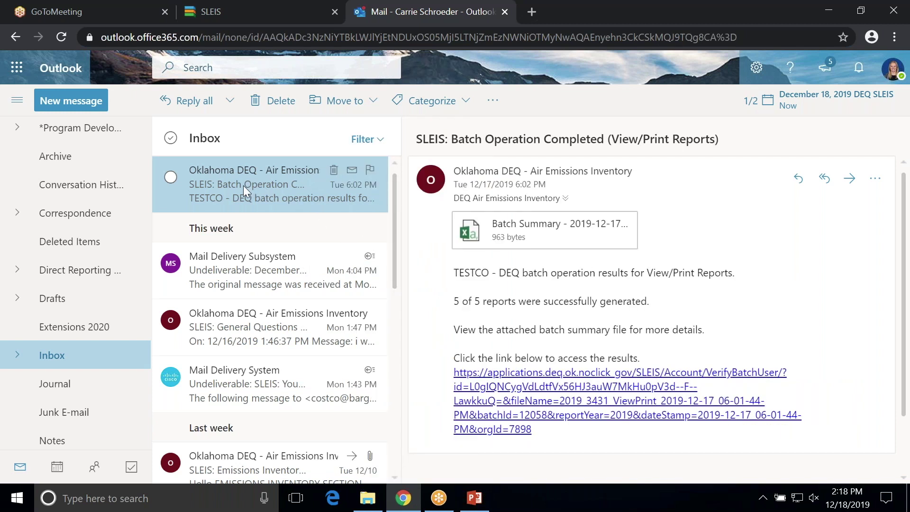
{"action": "double_click", "coordinate": [317, 185]}
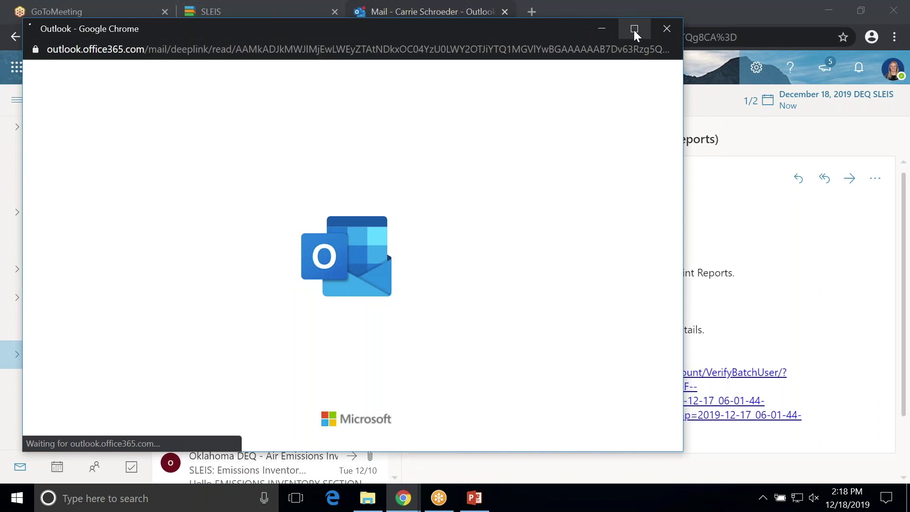
{"action": "left_click", "coordinate": [634, 29]}
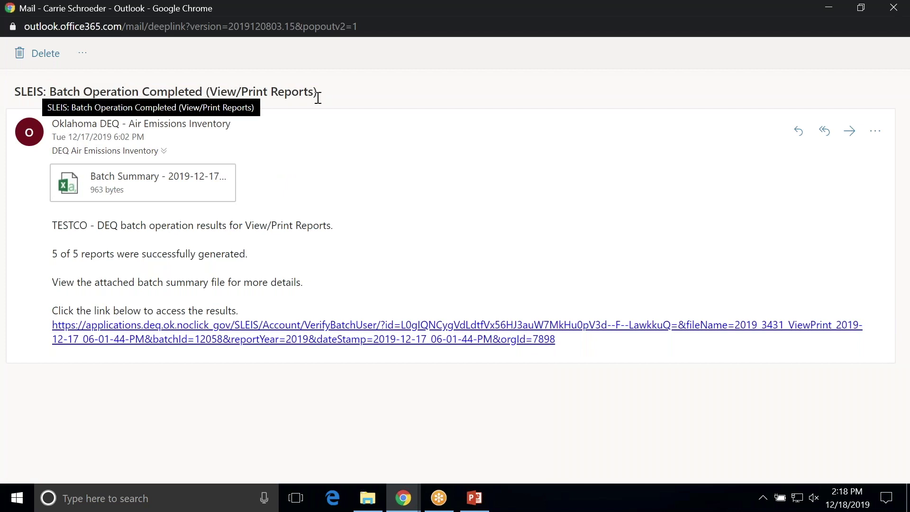
- Open the attached Batch Summary file, examine each facility's batch operation status, and close the preview
{"action": "left_click", "coordinate": [149, 189]}
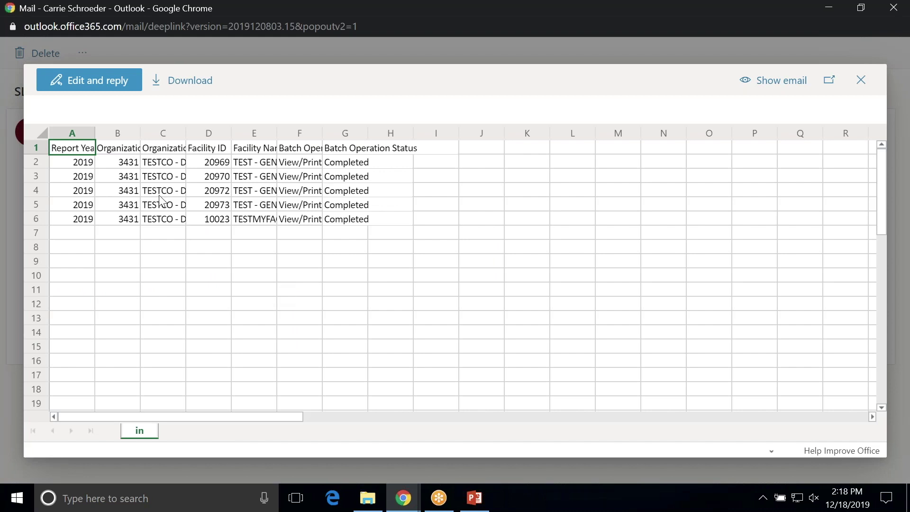
{"action": "left_click_drag", "start_coordinate": [39, 165], "coordinate": [37, 221]}
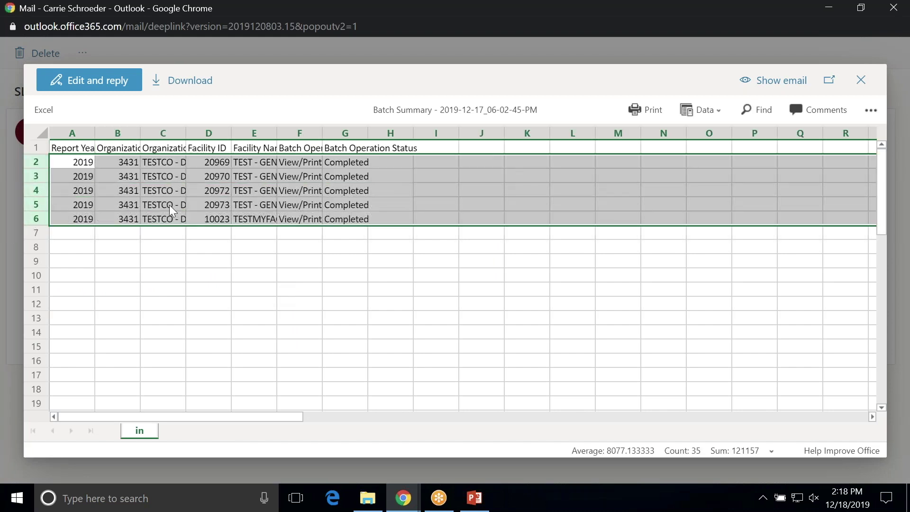
{"action": "left_click", "coordinate": [339, 165]}
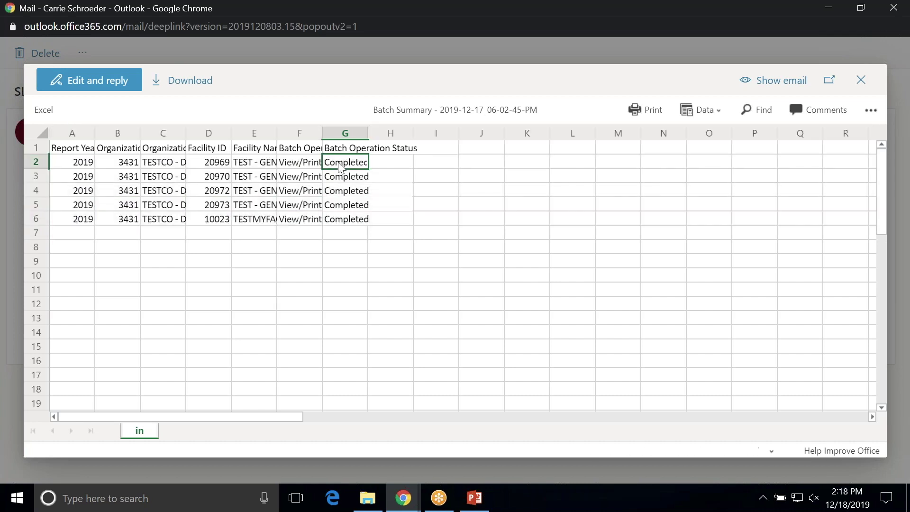
{"action": "left_click", "coordinate": [342, 177]}
{"action": "left_click", "coordinate": [344, 192]}
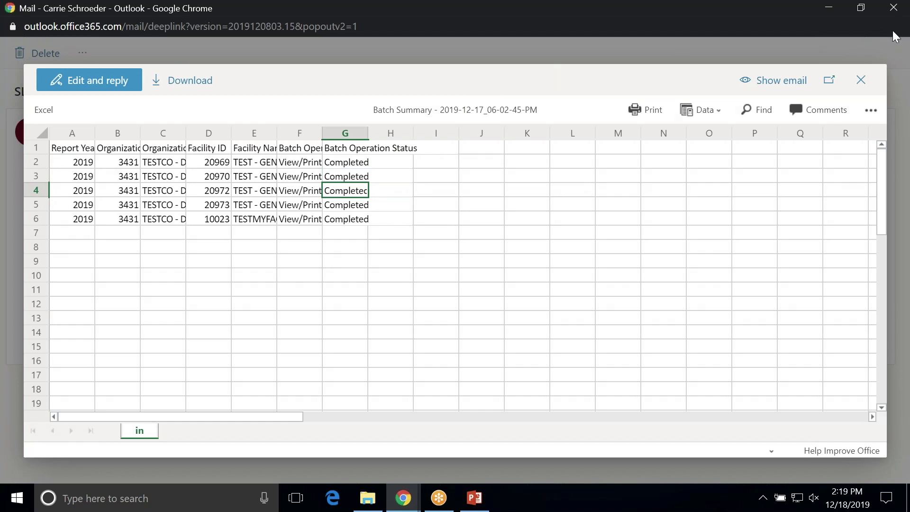
{"action": "left_click", "coordinate": [862, 80]}
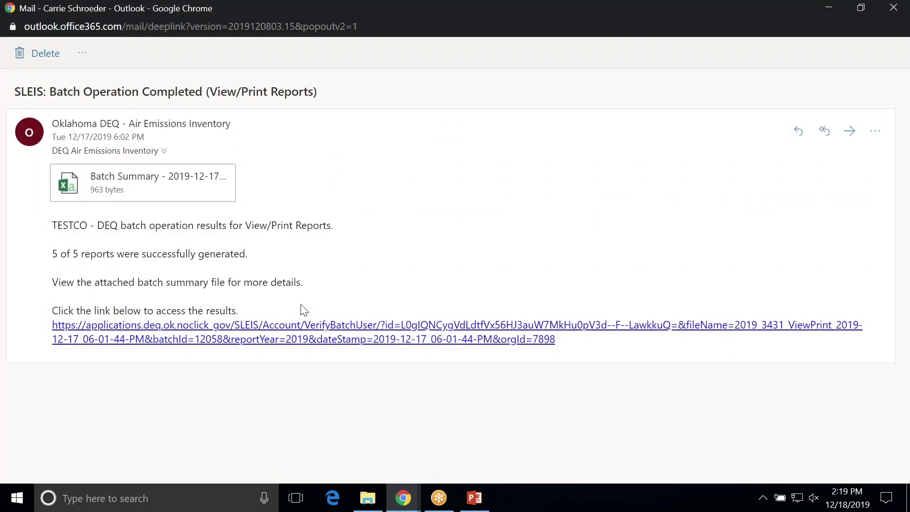
- Follow the message's results link, download the 2019_3431_ViewPrint_2019-12-17_06-01-44-PM.zip file and view the reports it contains
{"action": "left_click", "coordinate": [295, 332]}
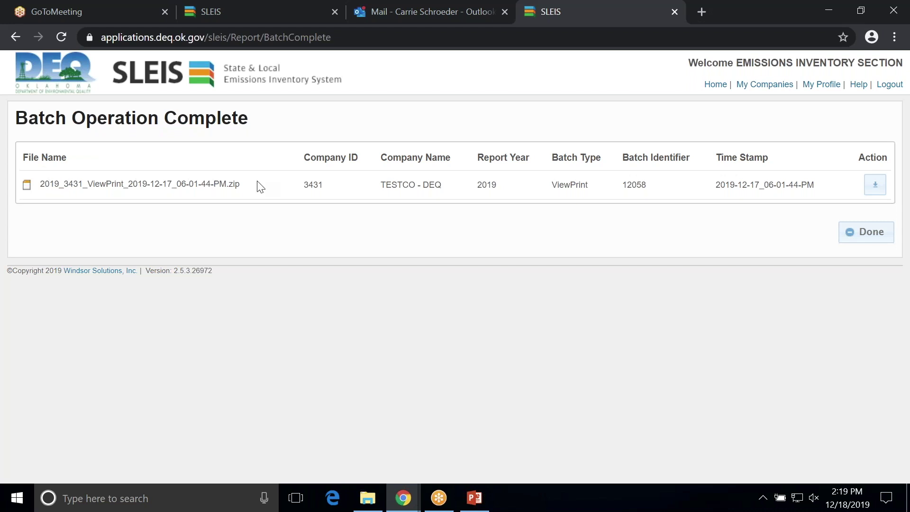
{"action": "left_click", "coordinate": [875, 184]}
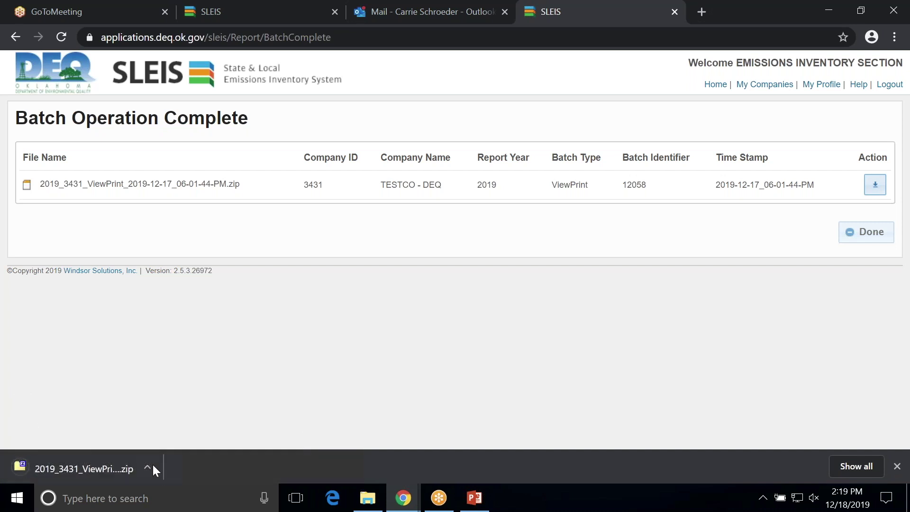
{"action": "left_click", "coordinate": [148, 465]}
{"action": "left_click", "coordinate": [169, 377]}
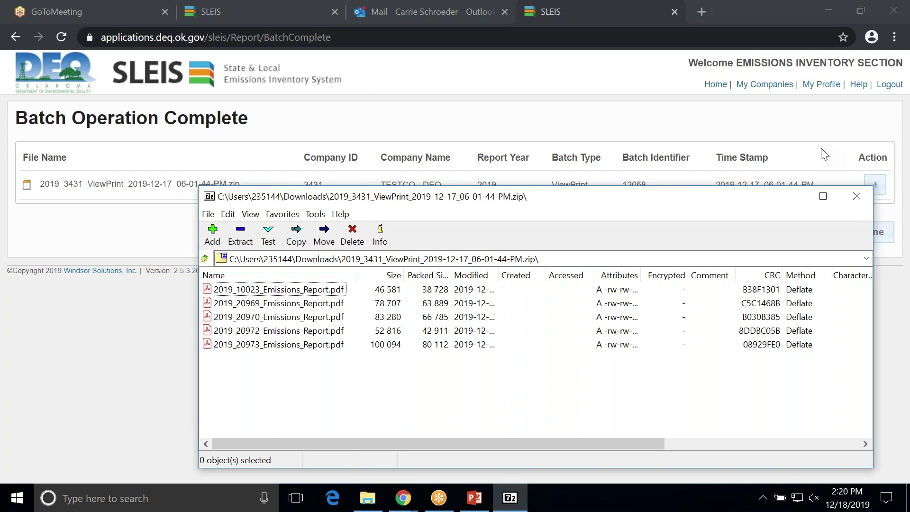
{"action": "left_click", "coordinate": [856, 196]}
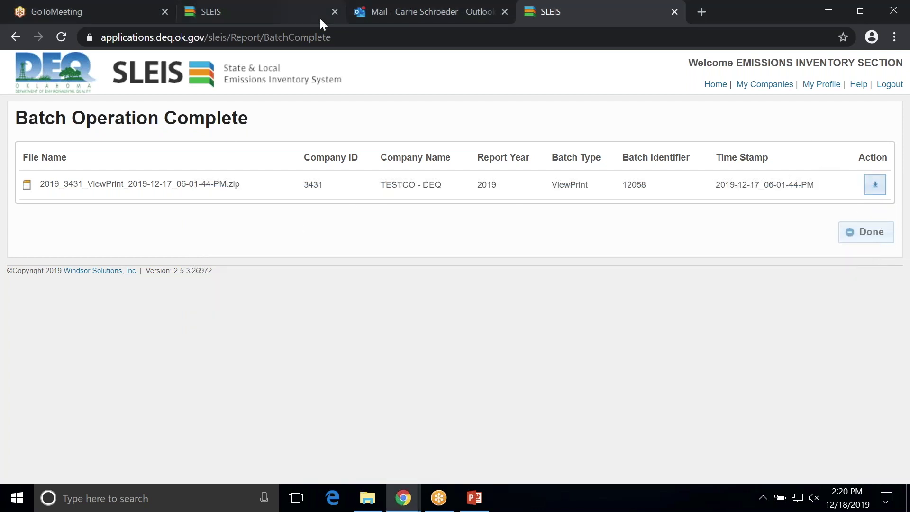
- Close the older SLEIS tab, open the TESTCO - DEQ batch reports list and review the facilities' 2019 statuses
{"action": "left_click", "coordinate": [334, 12]}
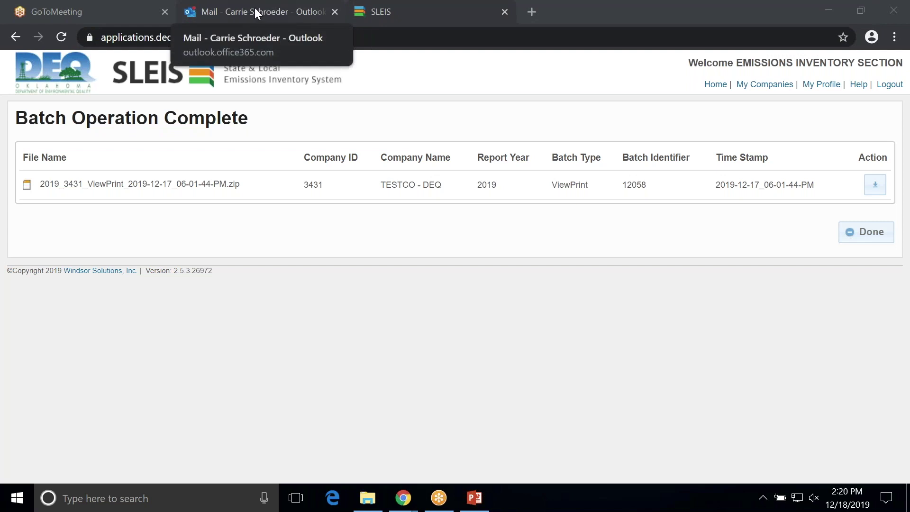
{"action": "left_click", "coordinate": [422, 11]}
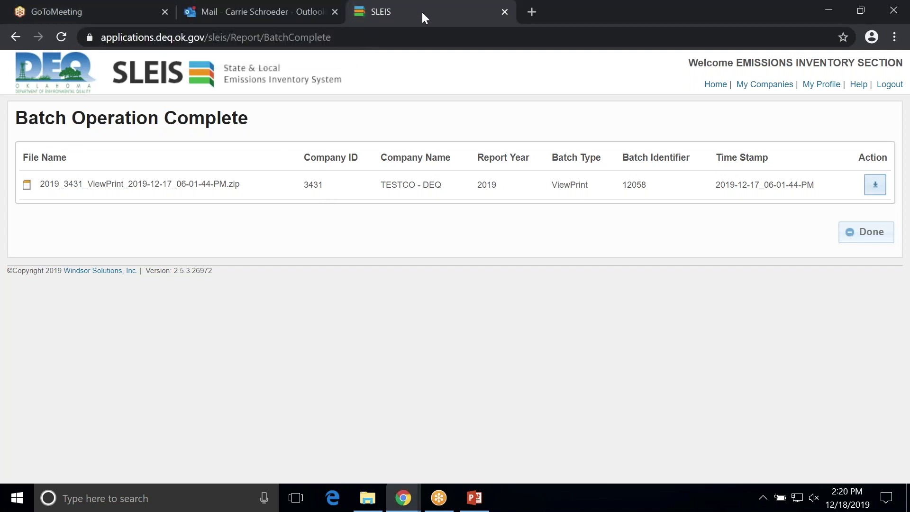
{"action": "left_click", "coordinate": [769, 86]}
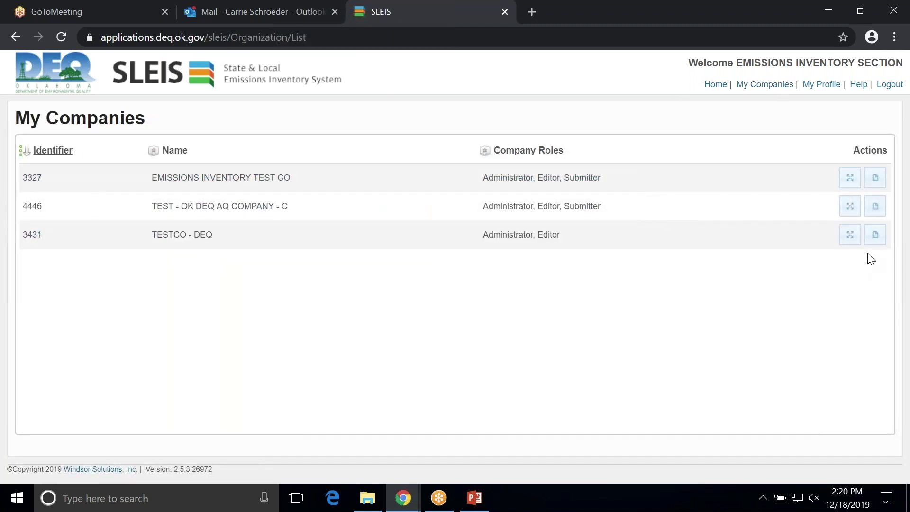
{"action": "left_click", "coordinate": [875, 235]}
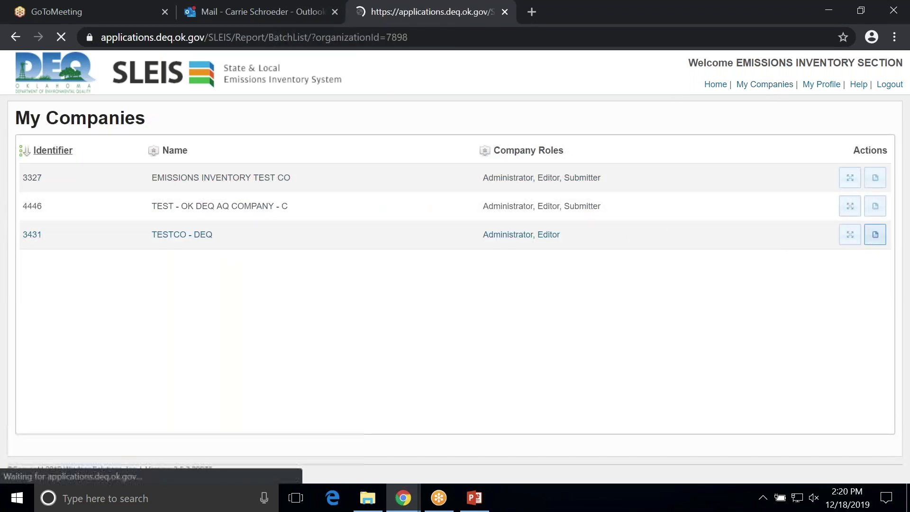
{"action": "scroll", "coordinate": [377, 244], "scroll_direction": "down", "scroll_amount": 1}
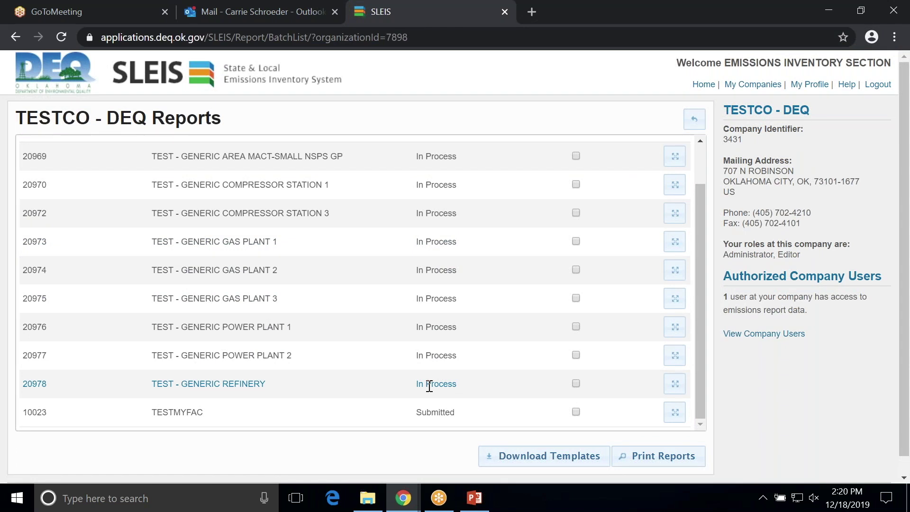
{"action": "scroll", "coordinate": [431, 388], "scroll_direction": "up", "scroll_amount": 1}
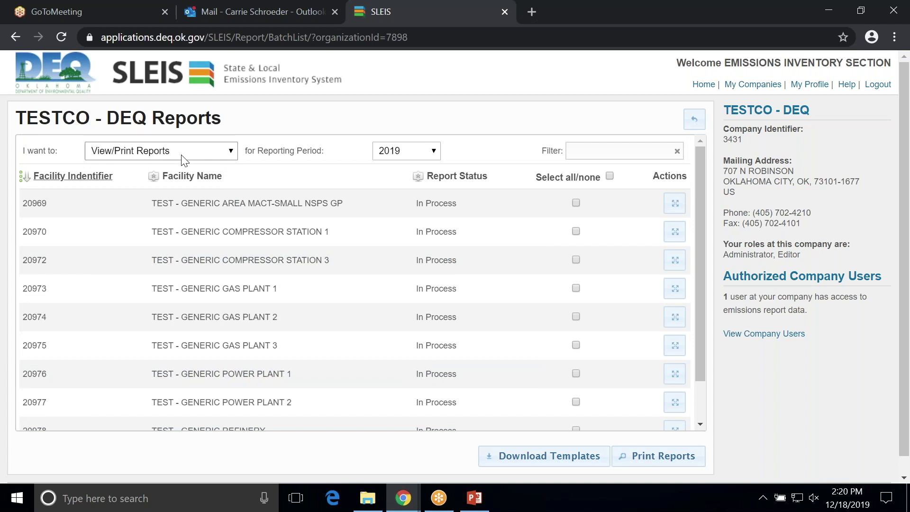
- Return to the Outlook message, follow its results link again, and download and open the View/Print ZIP file
{"action": "left_click", "coordinate": [246, 10]}
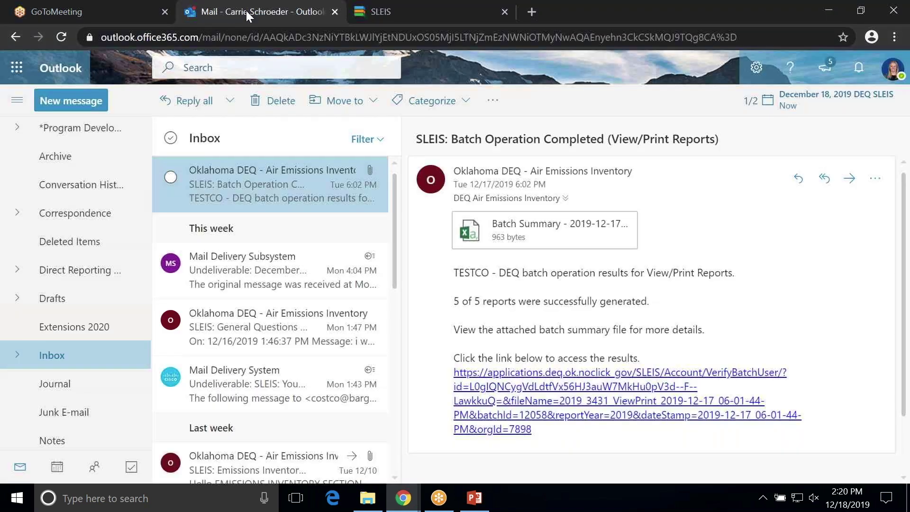
{"action": "left_click", "coordinate": [540, 415]}
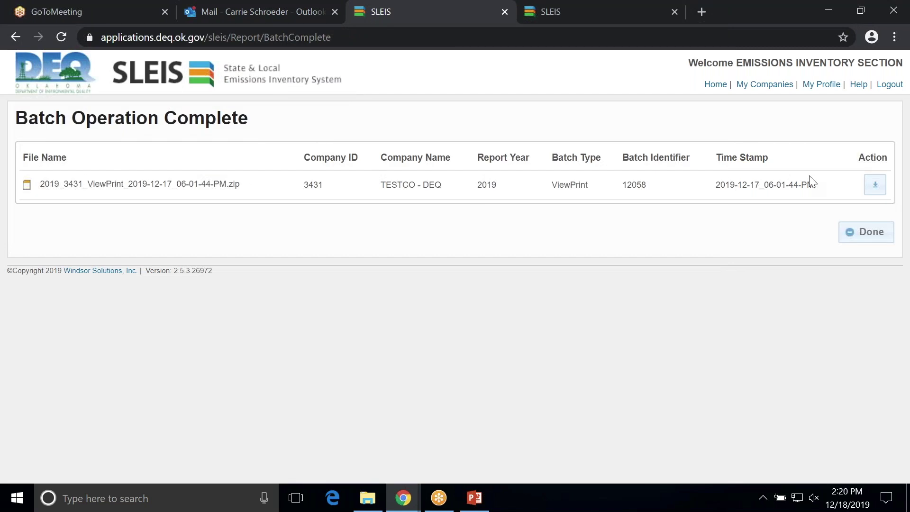
{"action": "left_click", "coordinate": [870, 186]}
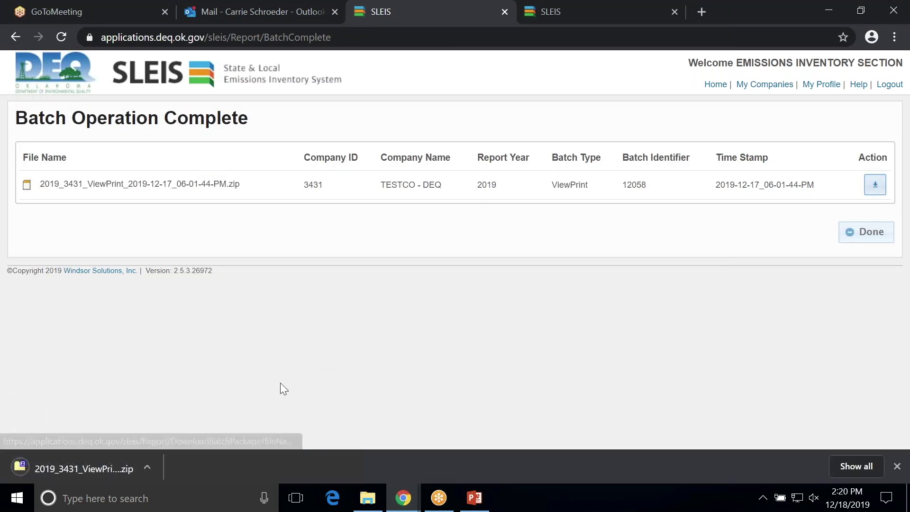
{"action": "left_click", "coordinate": [148, 465]}
{"action": "left_click", "coordinate": [164, 389]}
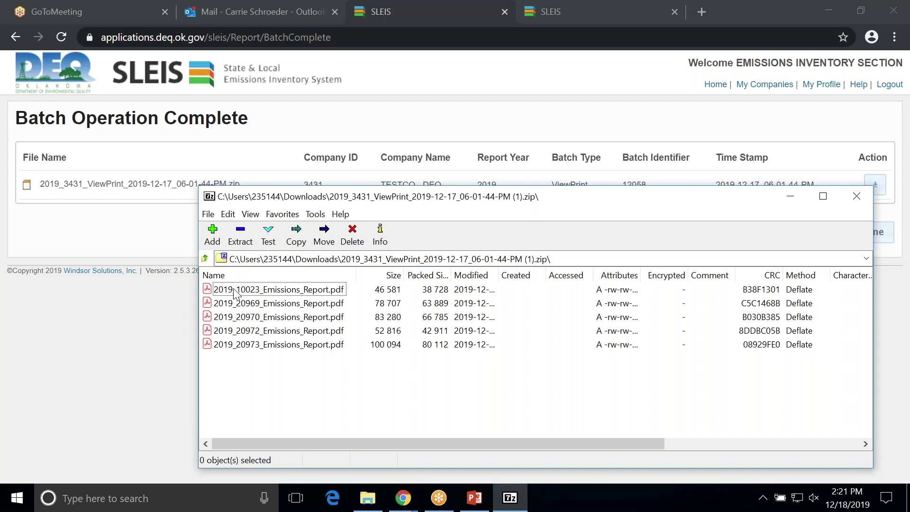
- Open 2019_10023_Emissions_Report.pdf from the archive with Adobe Acrobat Reader DC
{"action": "left_click", "coordinate": [236, 290]}
{"action": "double_click", "coordinate": [236, 290]}
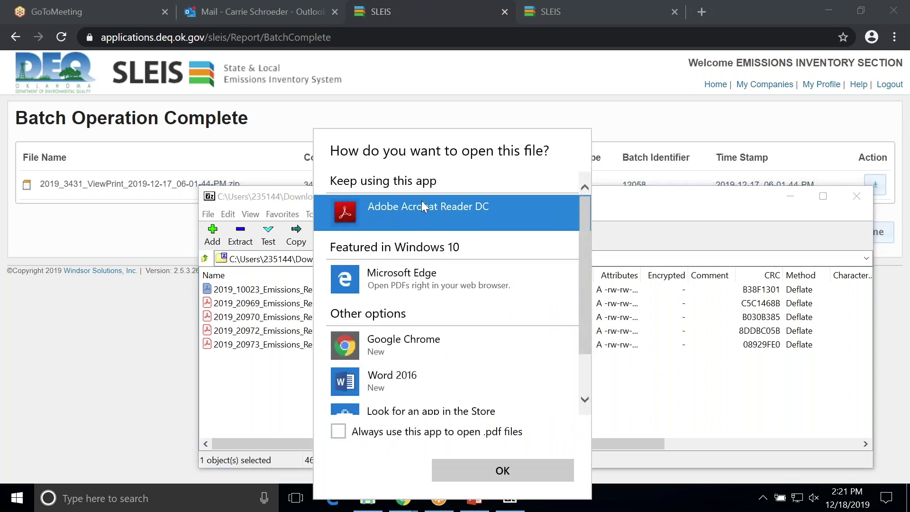
{"action": "left_click", "coordinate": [502, 471]}
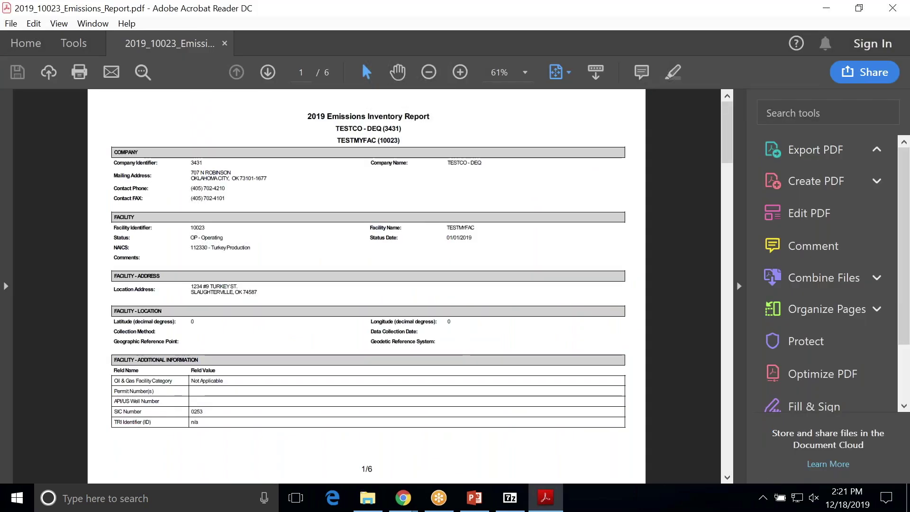
- Review the TESTMYFAC 2019 Emissions Inventory Report page by page, dismissing the tour offer, and close the PDF reader
{"action": "scroll", "coordinate": [348, 302], "scroll_direction": "down", "scroll_amount": 3}
{"action": "scroll", "coordinate": [349, 307], "scroll_direction": "up", "scroll_amount": 3}
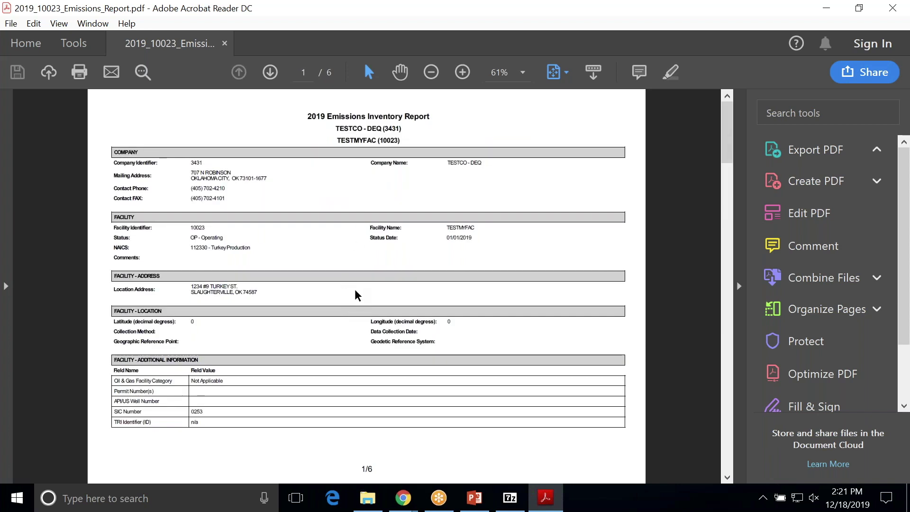
{"action": "scroll", "coordinate": [355, 297], "scroll_direction": "down", "scroll_amount": 1}
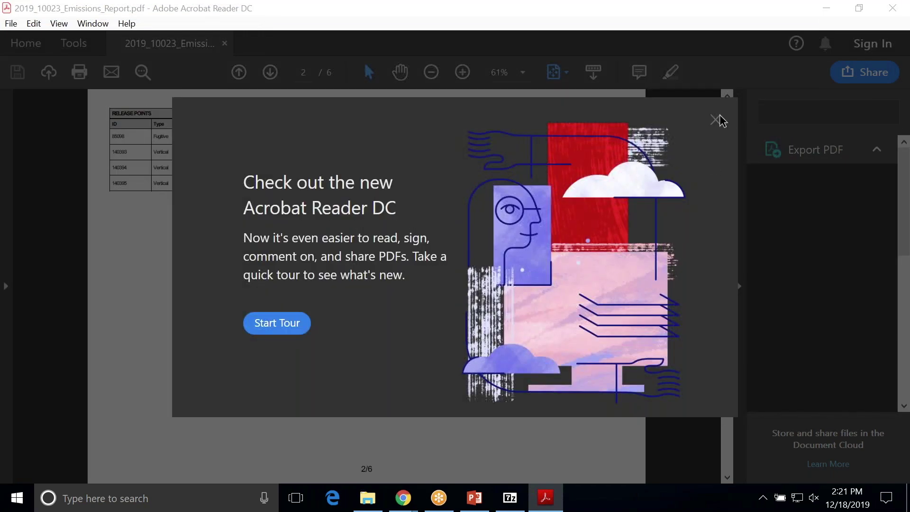
{"action": "left_click", "coordinate": [715, 120]}
{"action": "scroll", "coordinate": [346, 257], "scroll_direction": "down", "scroll_amount": 1}
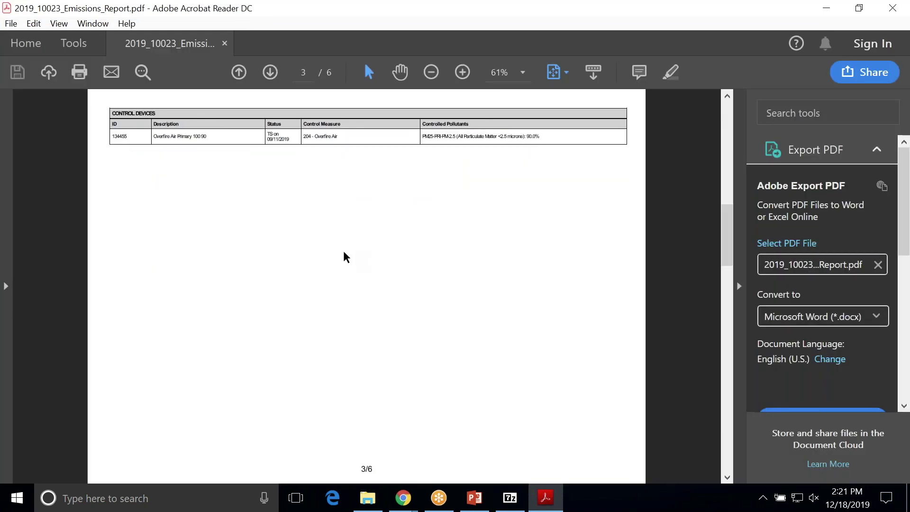
{"action": "scroll", "coordinate": [346, 256], "scroll_direction": "down", "scroll_amount": 1}
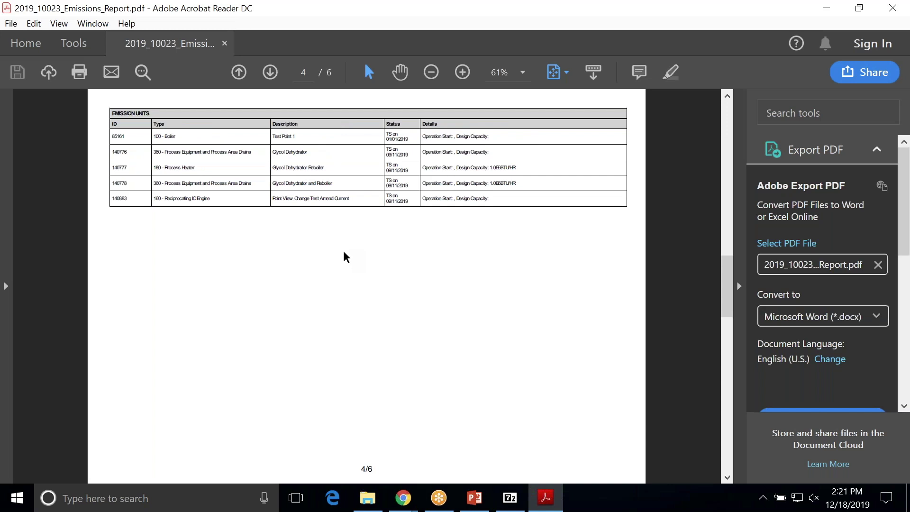
{"action": "scroll", "coordinate": [346, 257], "scroll_direction": "down", "scroll_amount": 1}
{"action": "scroll", "coordinate": [346, 257], "scroll_direction": "down", "scroll_amount": 1}
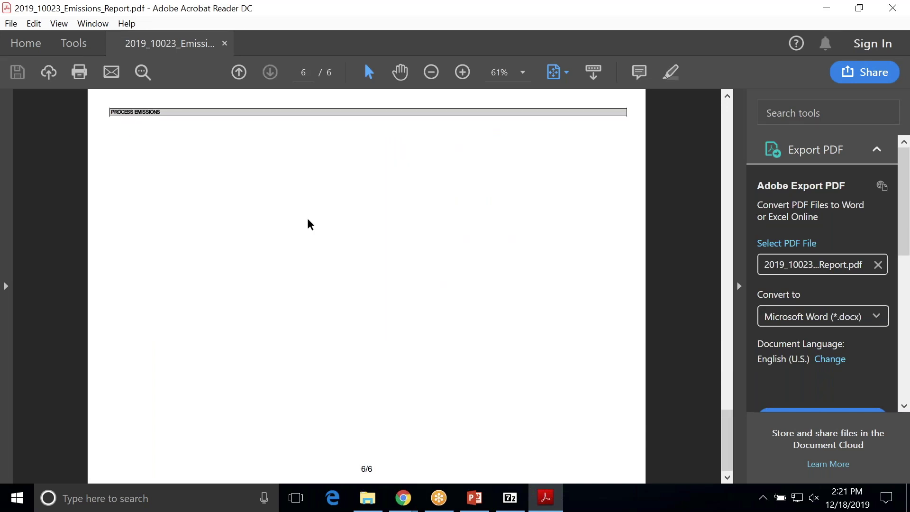
{"action": "left_click", "coordinate": [225, 43]}
{"action": "left_click", "coordinate": [908, 12]}
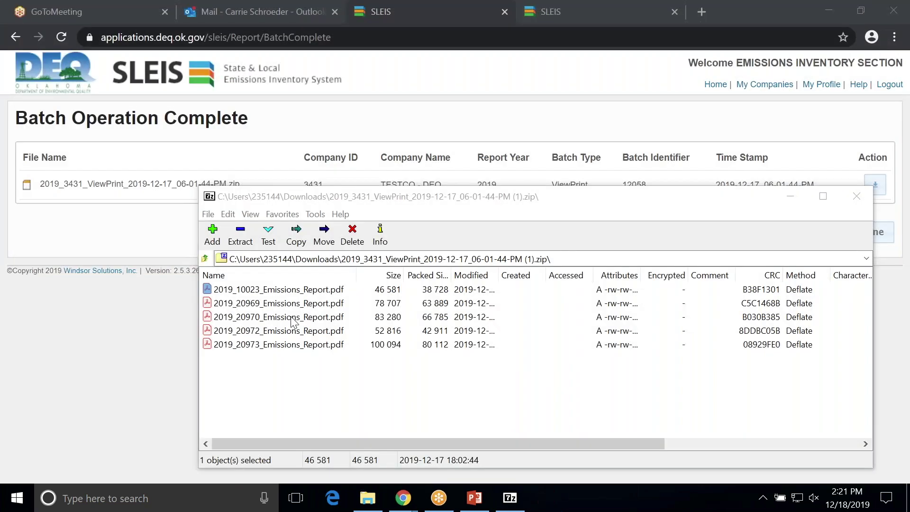
- Close the archive and batch results page, and choose View/Print Reports as the operation in the TESTCO - DEQ reports list
{"action": "left_click", "coordinate": [857, 197]}
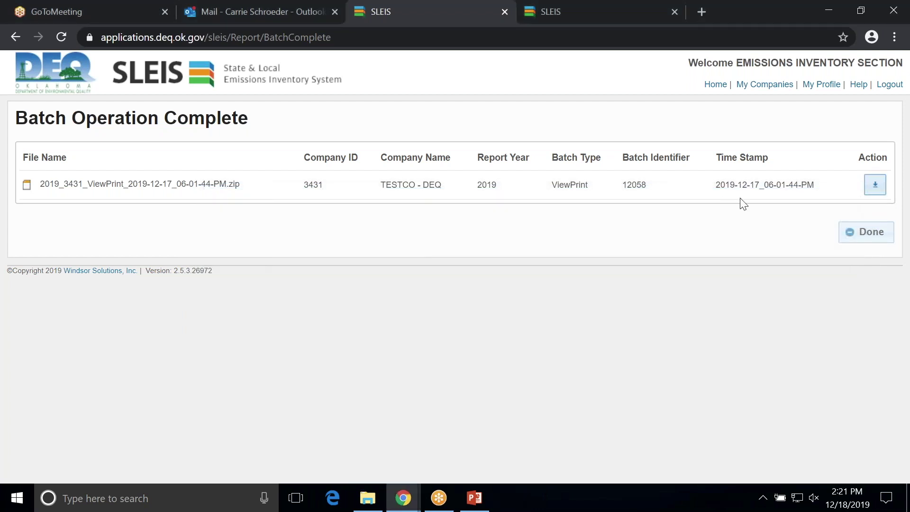
{"action": "left_click", "coordinate": [15, 38]}
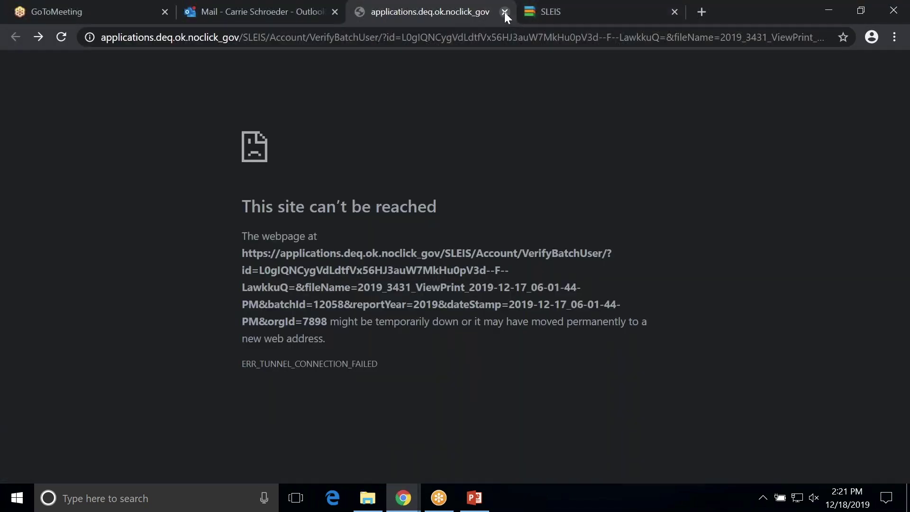
{"action": "left_click", "coordinate": [505, 12]}
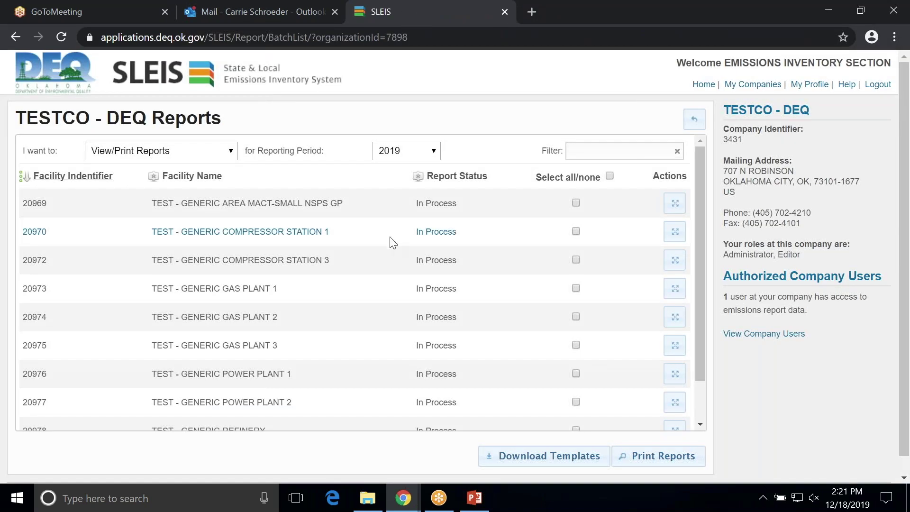
{"action": "left_click", "coordinate": [228, 151]}
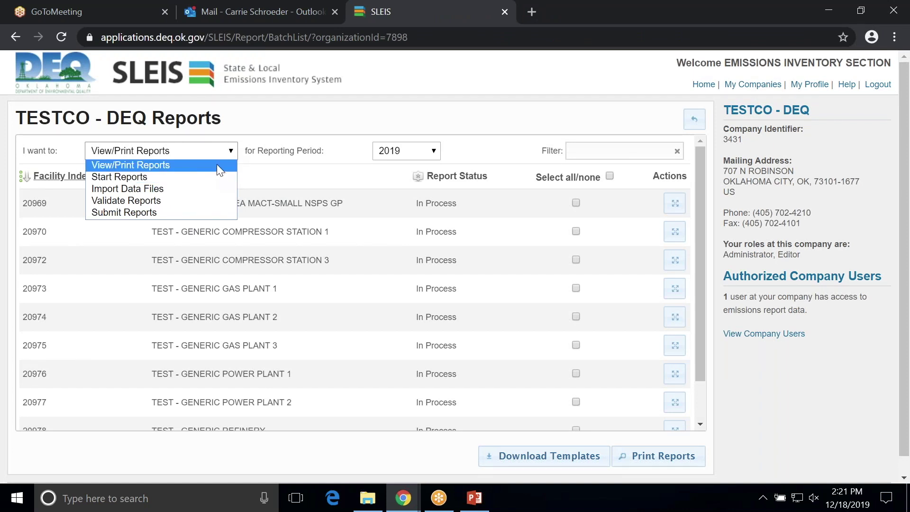
{"action": "left_click", "coordinate": [217, 164]}
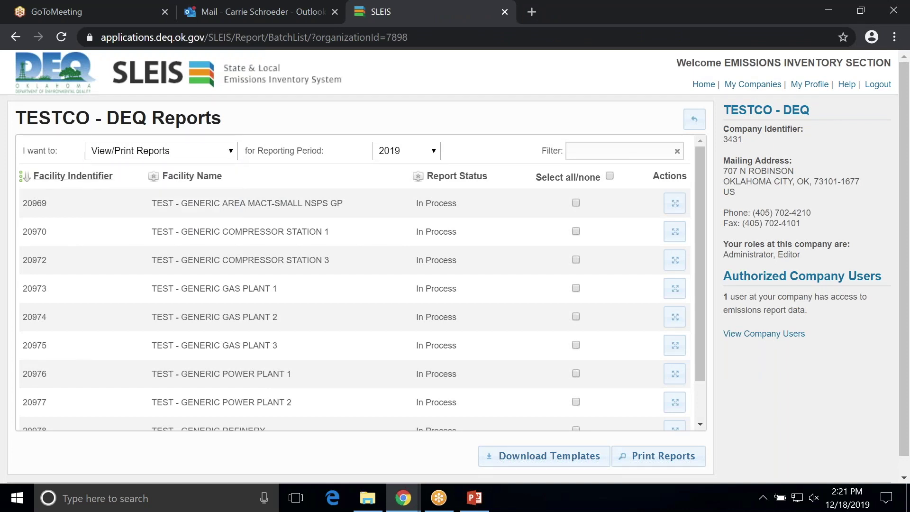
{"action": "left_click", "coordinate": [576, 232]}
{"action": "scroll", "coordinate": [413, 245], "scroll_direction": "down", "scroll_amount": 1}
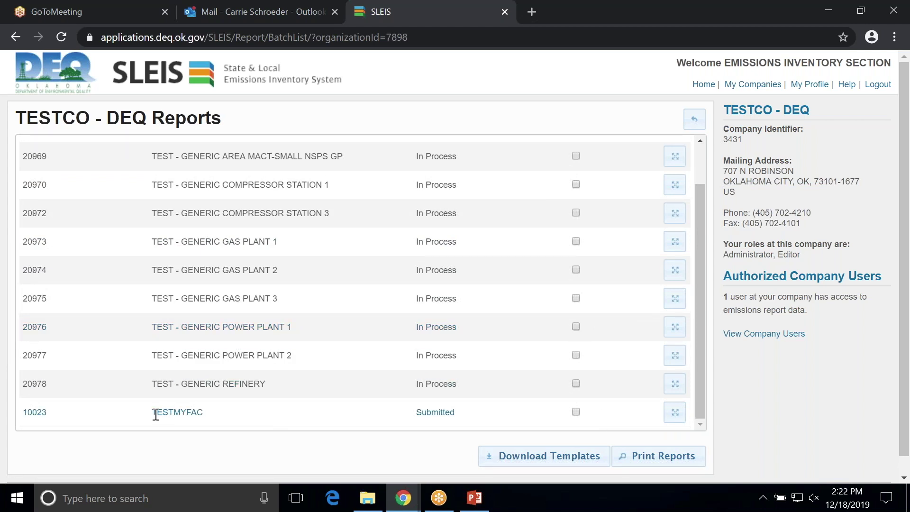
{"action": "left_click", "coordinate": [576, 411]}
{"action": "scroll", "coordinate": [495, 375], "scroll_direction": "up", "scroll_amount": 2}
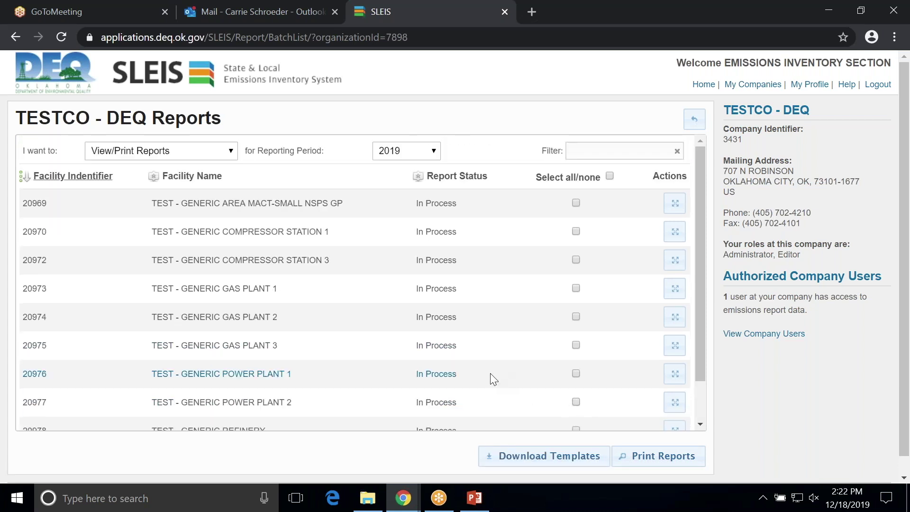
{"action": "left_click", "coordinate": [231, 151]}
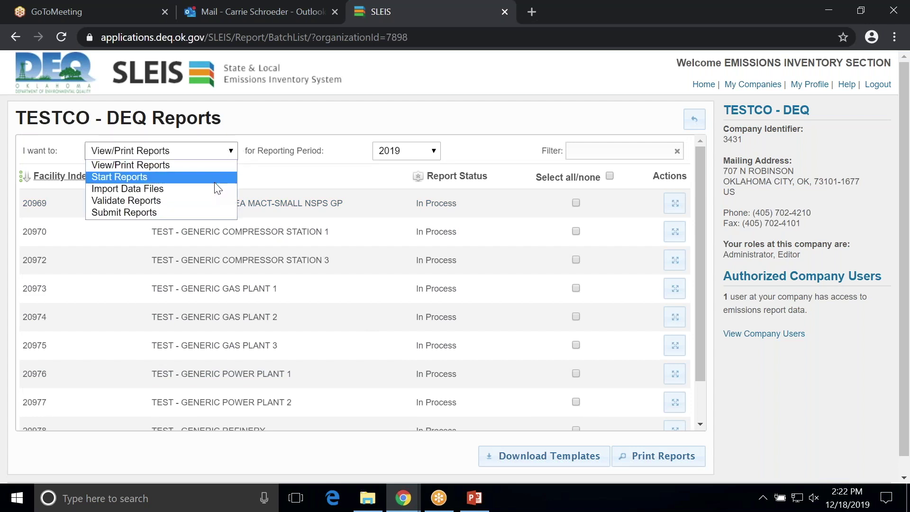
{"action": "left_click", "coordinate": [268, 174]}
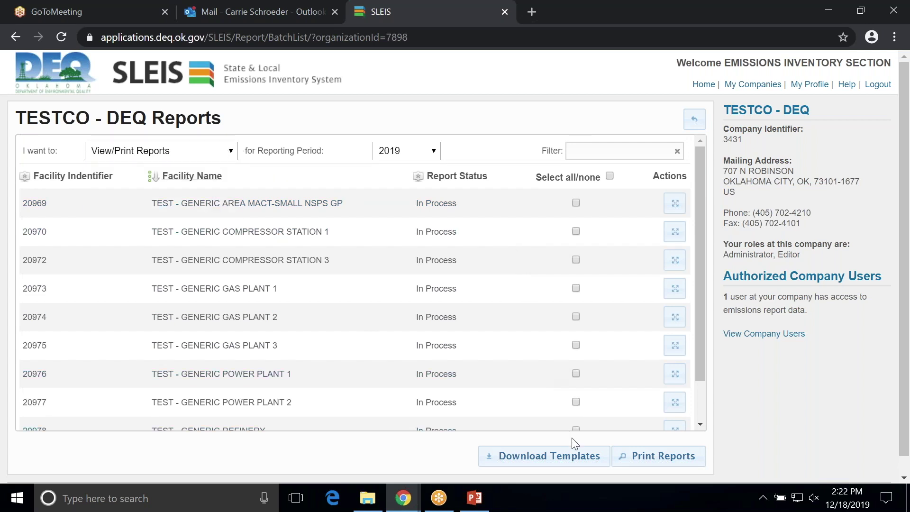
- Select facilities 20969, 20970, 20972, 20973 and 20974 and start the Download Templates batch operation for 2019
{"action": "left_click", "coordinate": [576, 203]}
{"action": "left_click", "coordinate": [576, 317]}
{"action": "left_click", "coordinate": [579, 456]}
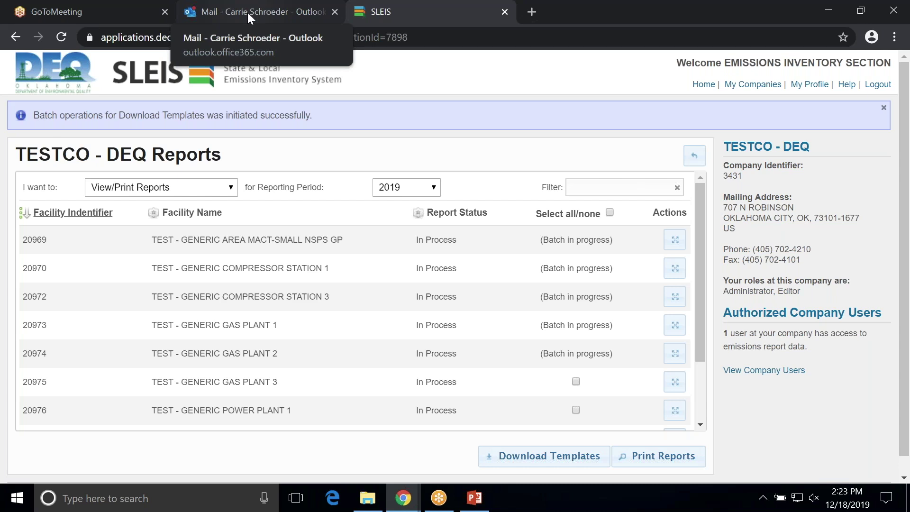
- Check the Outlook inbox for the Download Templates results message, and refresh the TESTCO - DEQ reports list to check the batch's progress
{"action": "left_click", "coordinate": [247, 12]}
{"action": "left_click", "coordinate": [391, 9]}
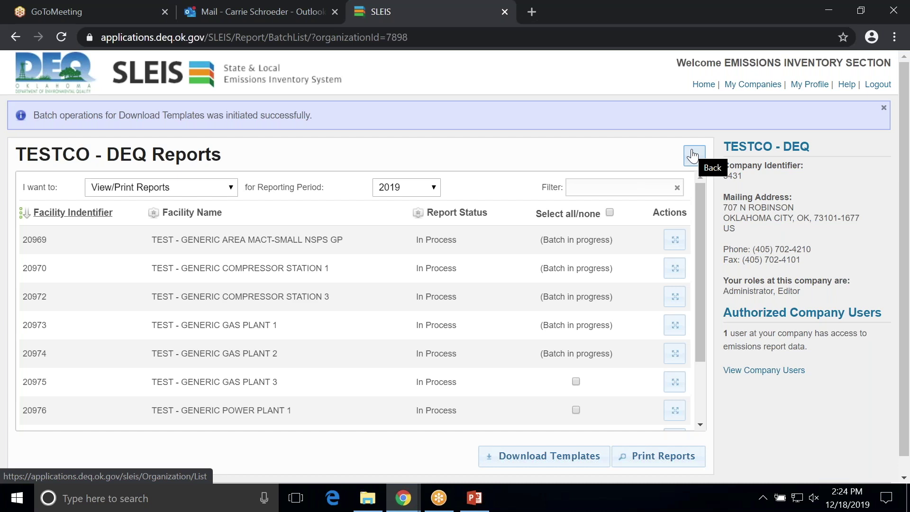
{"action": "left_click", "coordinate": [269, 11]}
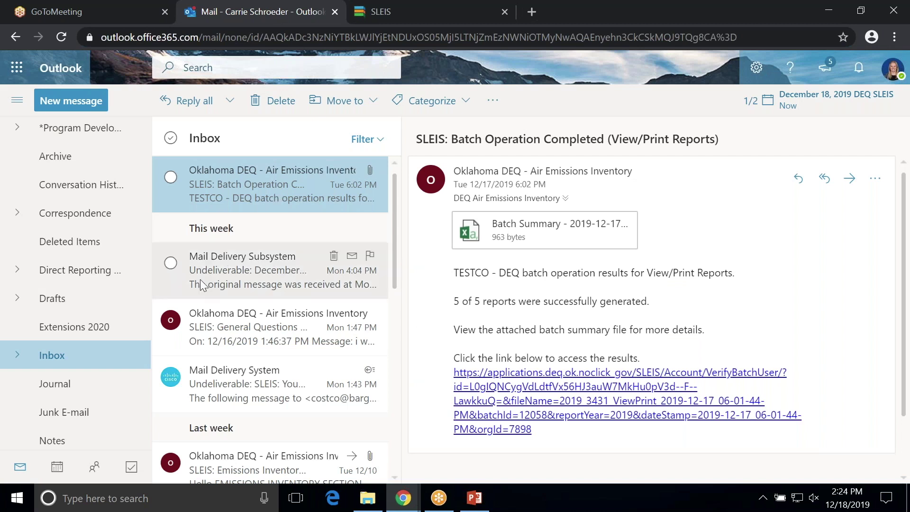
{"action": "left_click", "coordinate": [421, 19]}
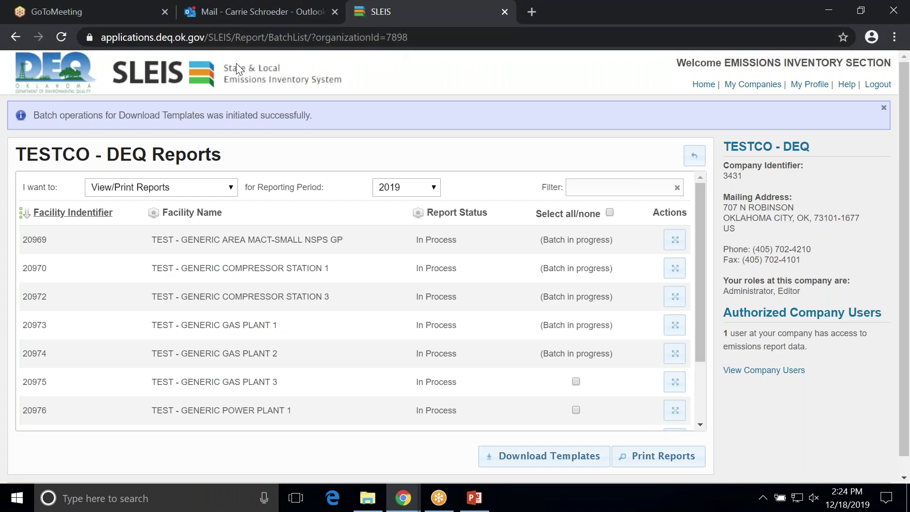
{"action": "left_click", "coordinate": [60, 37]}
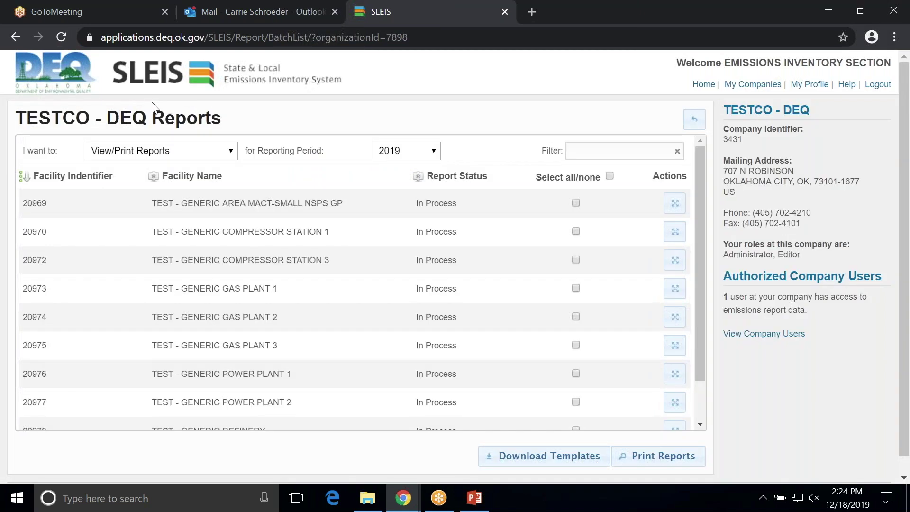
{"action": "scroll", "coordinate": [259, 228], "scroll_direction": "down", "scroll_amount": 1}
{"action": "scroll", "coordinate": [258, 228], "scroll_direction": "up", "scroll_amount": 1}
{"action": "left_click", "coordinate": [272, 9]}
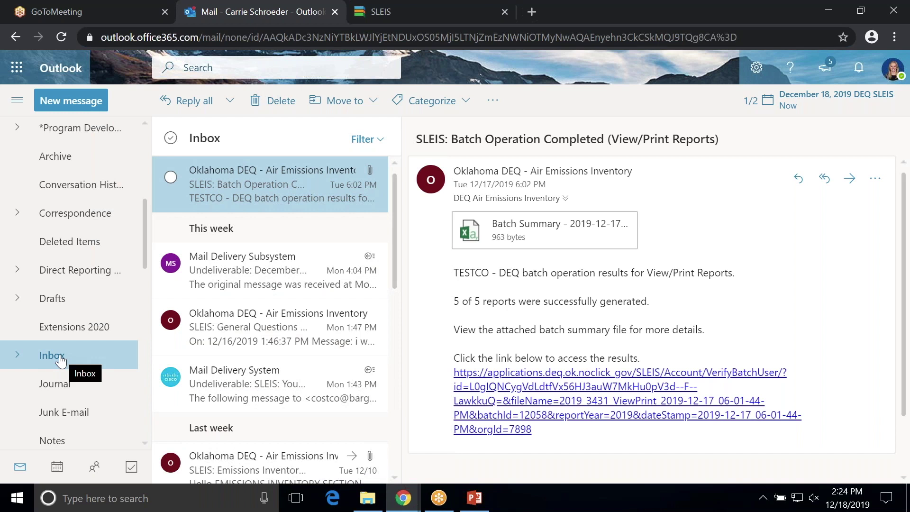
{"action": "left_click", "coordinate": [408, 16]}
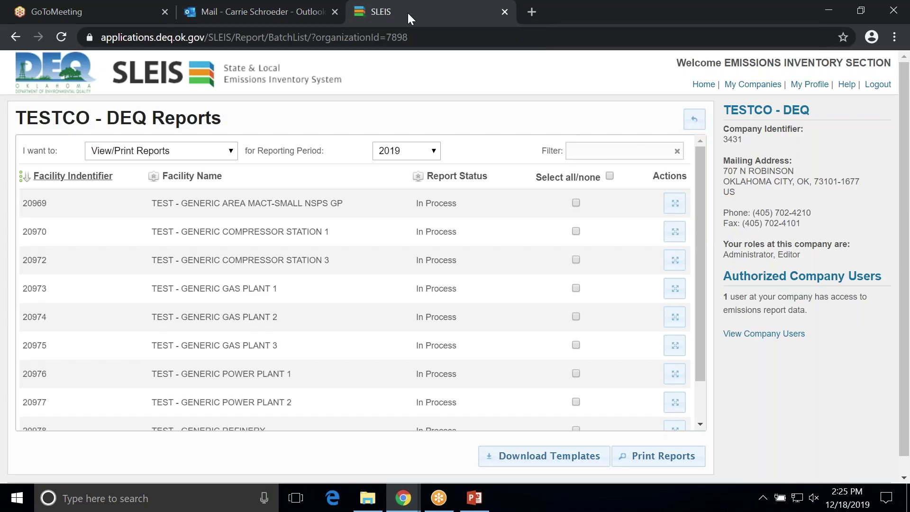
- Open the Download Templates batch completion message in Outlook and preview its attached batch summary
{"action": "left_click", "coordinate": [266, 10]}
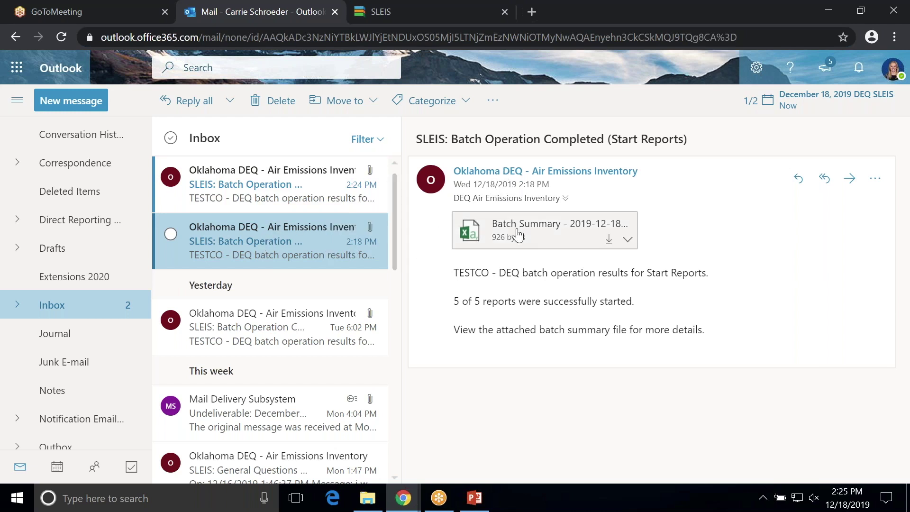
{"action": "left_click", "coordinate": [243, 175]}
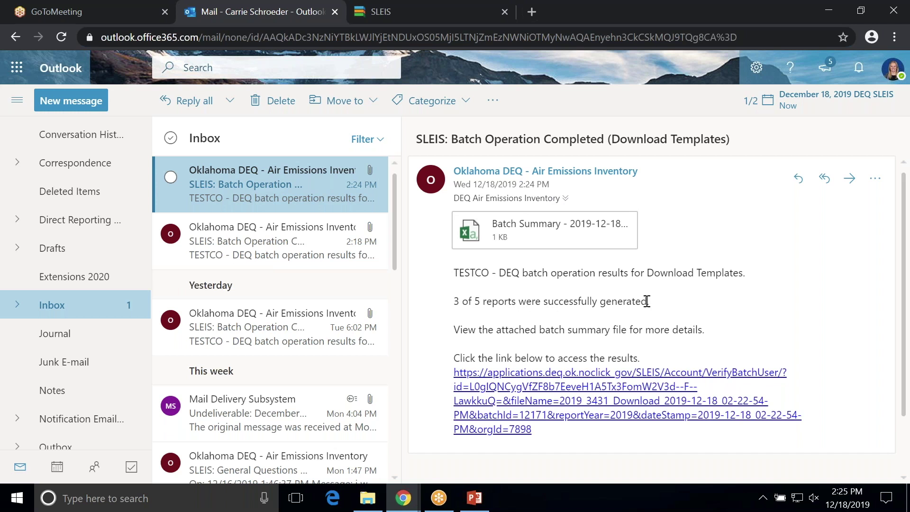
{"action": "left_click", "coordinate": [484, 232]}
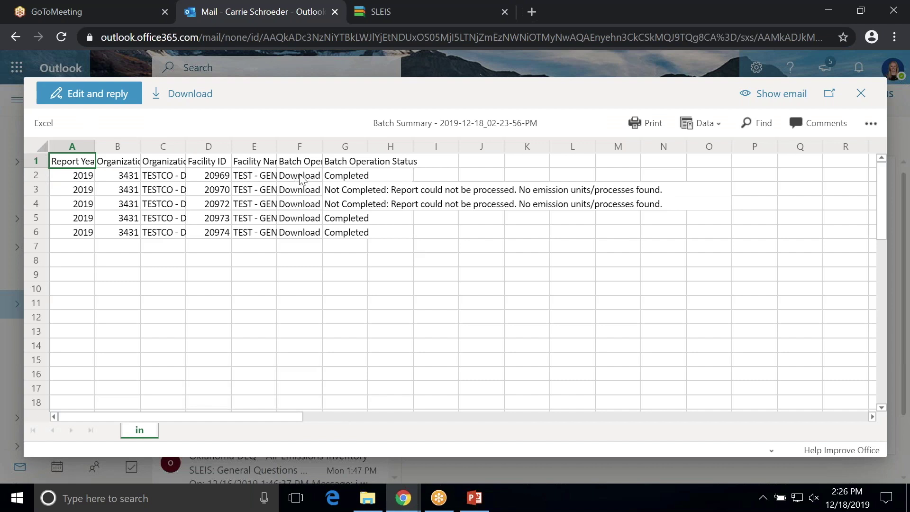
- Examine the batch operation status of each facility row in the batch summary and close the preview
{"action": "left_click", "coordinate": [335, 178]}
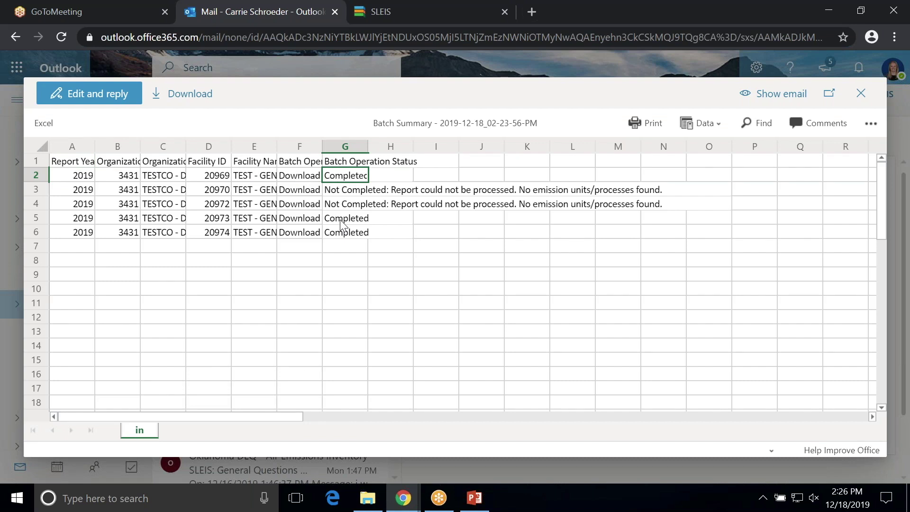
{"action": "left_click", "coordinate": [343, 219]}
{"action": "left_click", "coordinate": [343, 233]}
{"action": "left_click", "coordinate": [343, 192]}
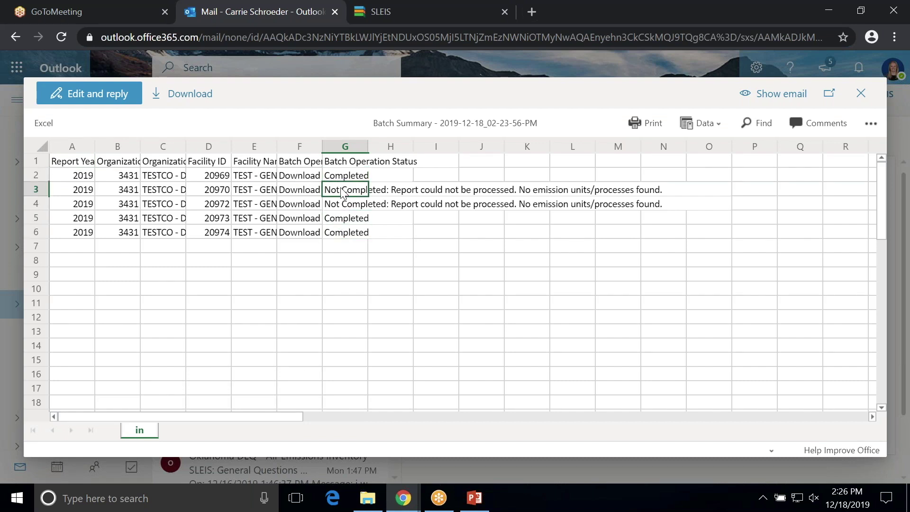
{"action": "left_click", "coordinate": [342, 207]}
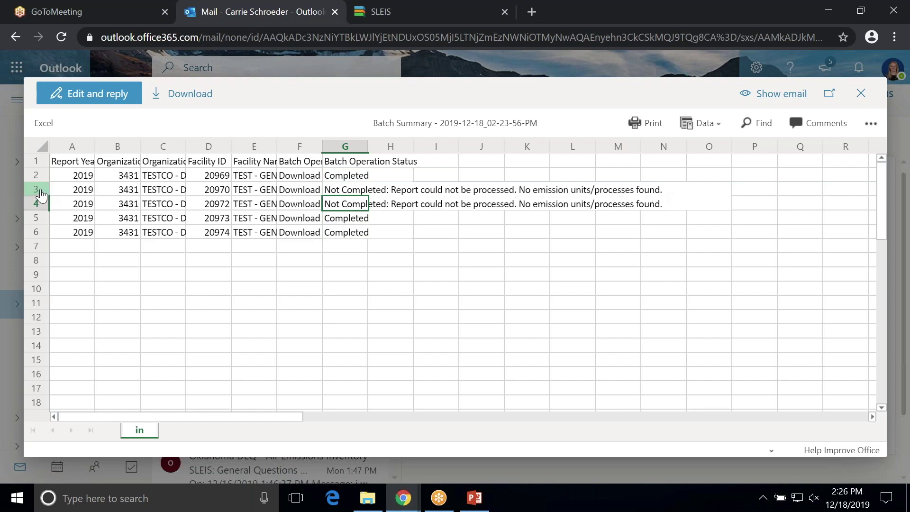
{"action": "left_click_drag", "start_coordinate": [37, 190], "coordinate": [38, 205]}
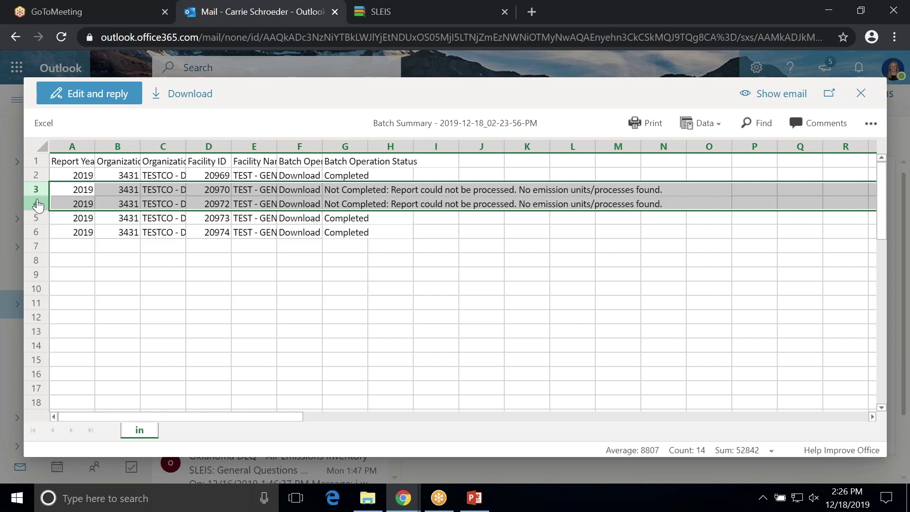
{"action": "left_click", "coordinate": [36, 175]}
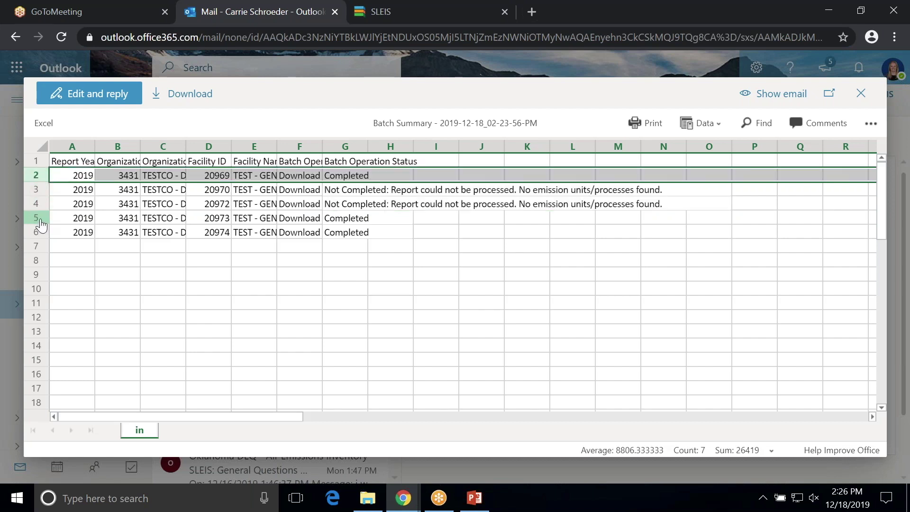
{"action": "left_click", "coordinate": [38, 222]}
{"action": "left_click", "coordinate": [37, 232]}
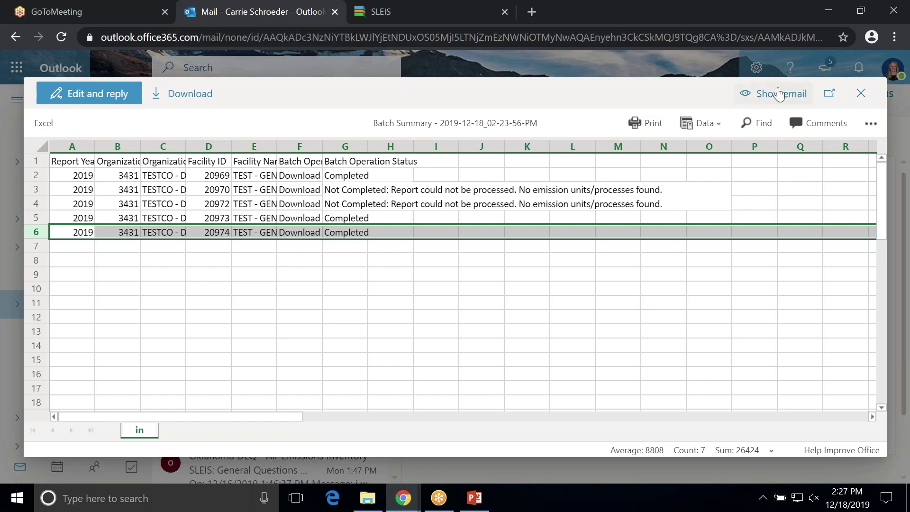
{"action": "left_click", "coordinate": [864, 94]}
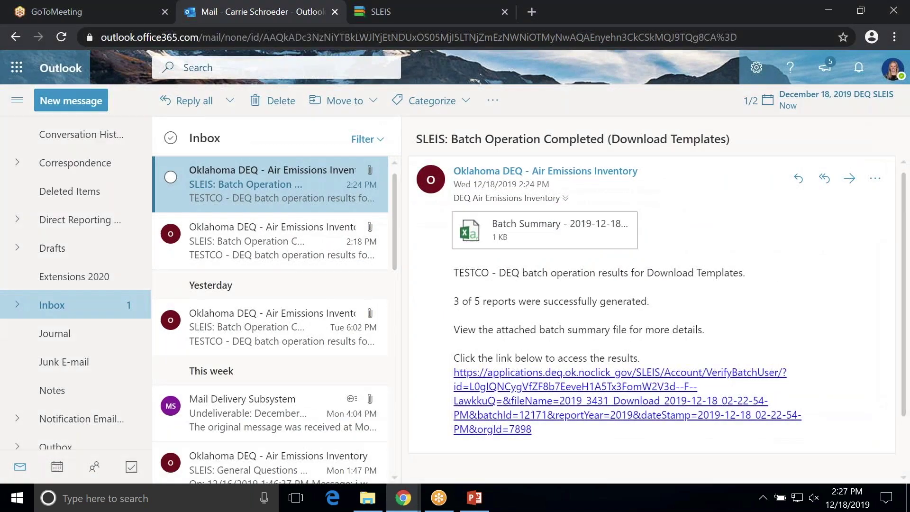
- Follow the results link in the Download Templates message, and download and open 2019_3431_Download_2019-12-18_02-22-54-PM.zip
{"action": "scroll", "coordinate": [427, 308], "scroll_direction": "down", "scroll_amount": 2}
{"action": "left_click", "coordinate": [479, 331]}
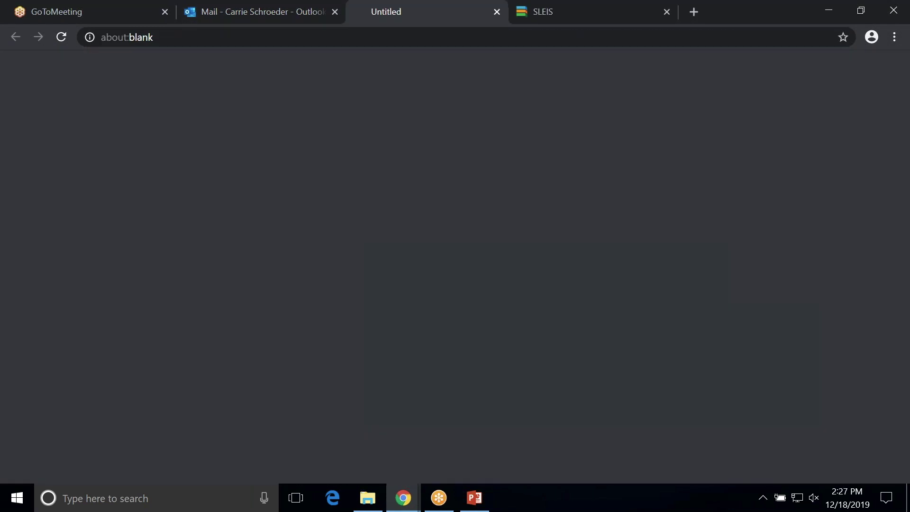
{"action": "left_click", "coordinate": [874, 185]}
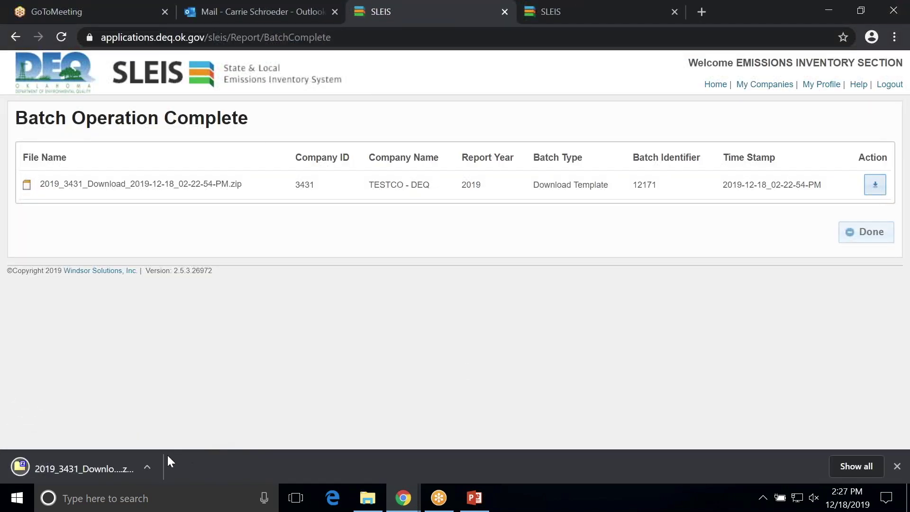
{"action": "left_click", "coordinate": [148, 467]}
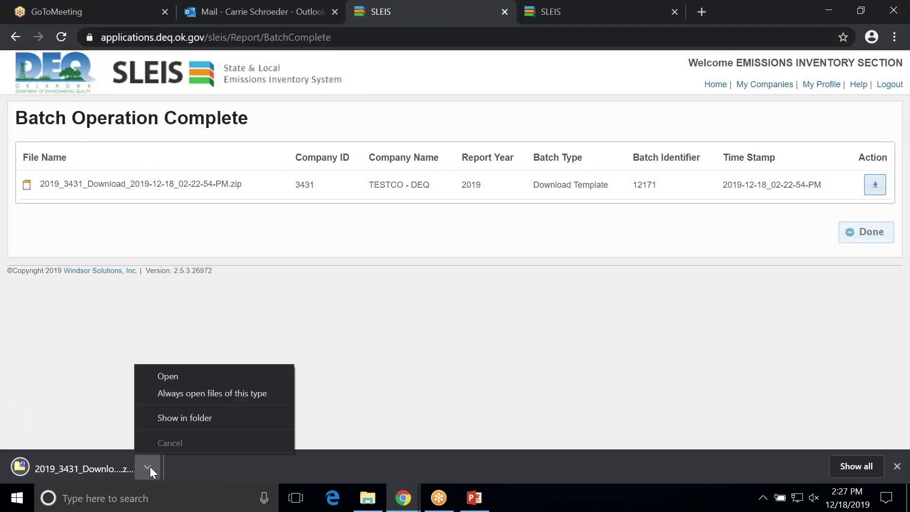
{"action": "left_click", "coordinate": [167, 375]}
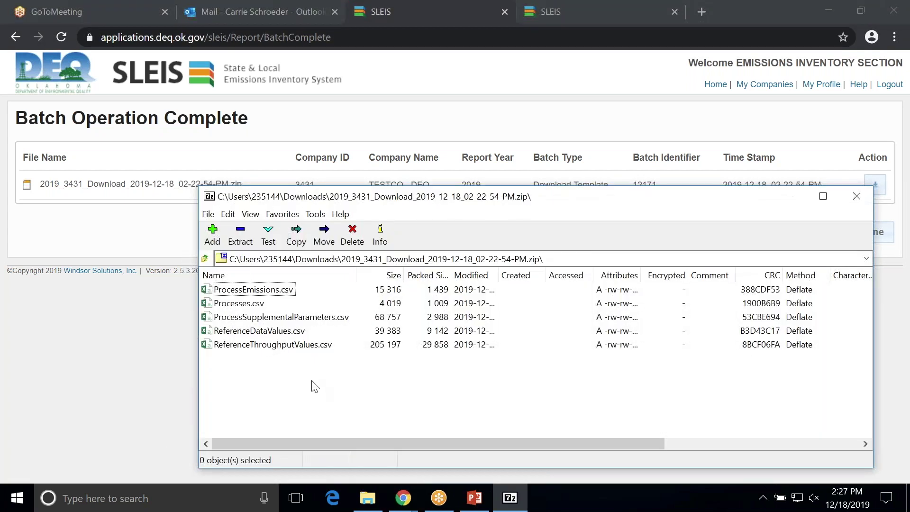
- Look over the CSV templates in the archive and open Processes.csv in Excel
{"action": "left_click", "coordinate": [236, 344]}
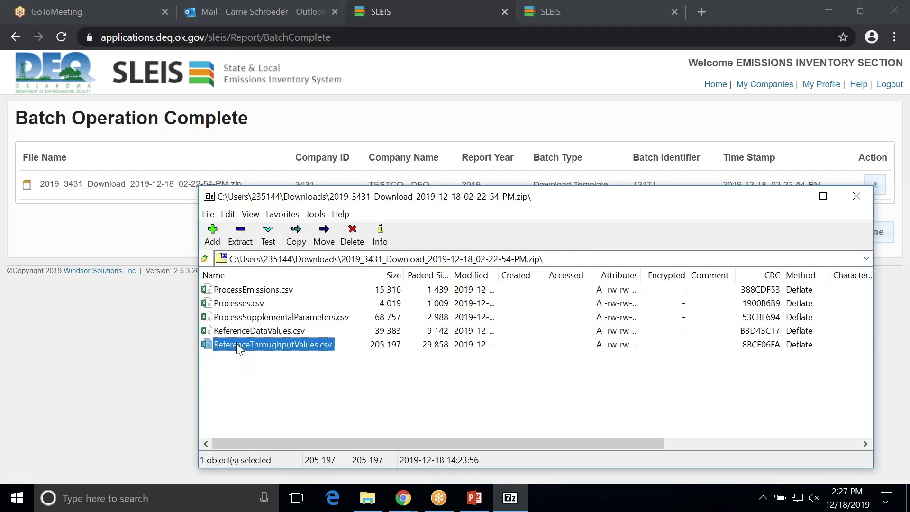
{"action": "left_click", "coordinate": [235, 332]}
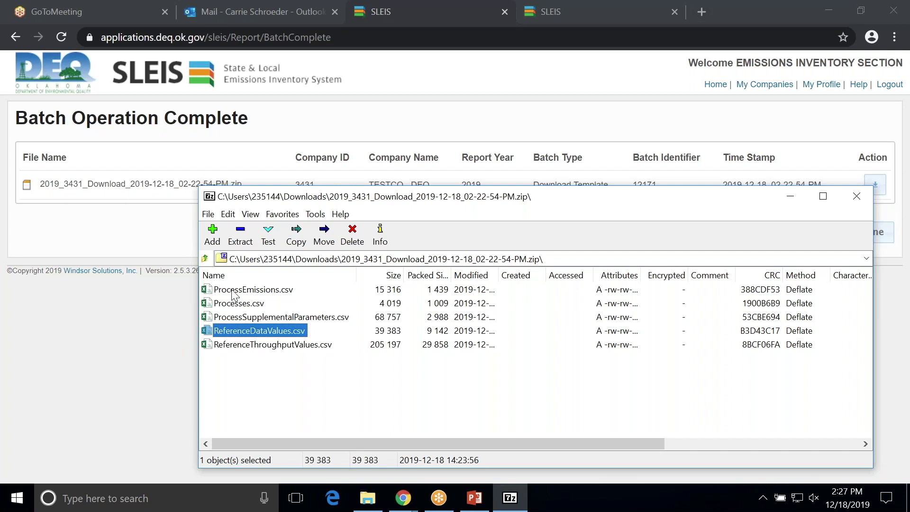
{"action": "left_click", "coordinate": [232, 290]}
{"action": "left_click", "coordinate": [235, 305]}
{"action": "left_click", "coordinate": [237, 317]}
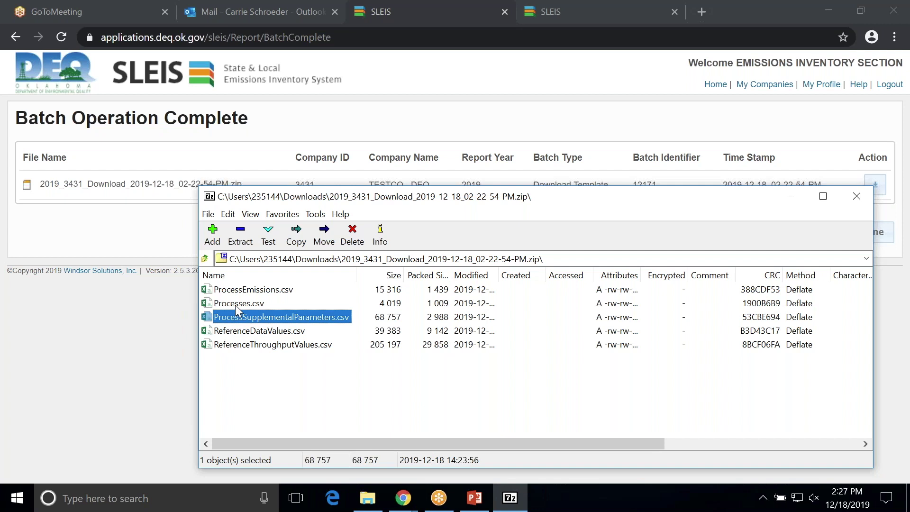
{"action": "left_click", "coordinate": [235, 305]}
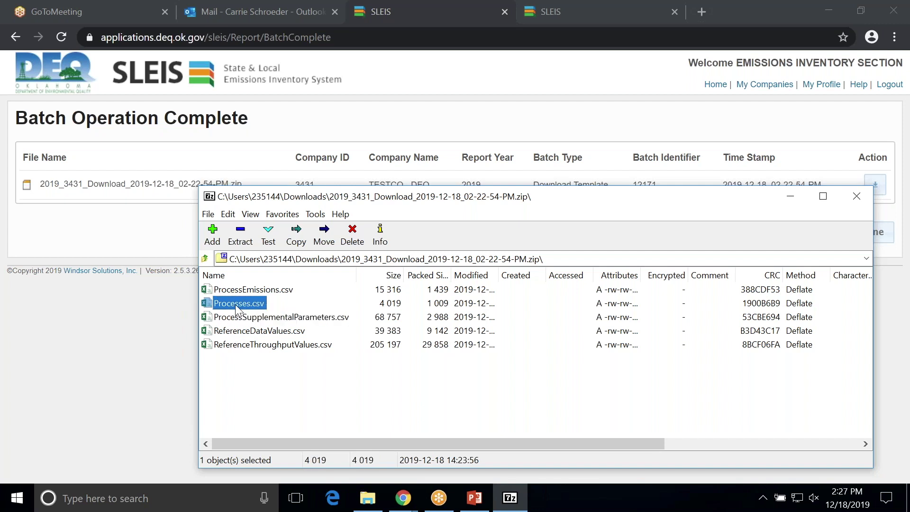
{"action": "double_click", "coordinate": [236, 306]}
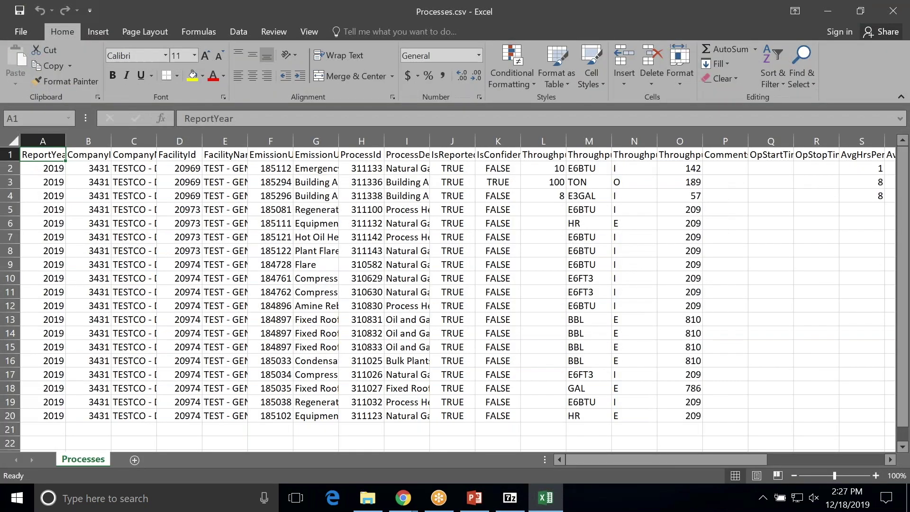
- AutoFit the width of all columns in the Processes sheet
{"action": "left_click", "coordinate": [11, 142]}
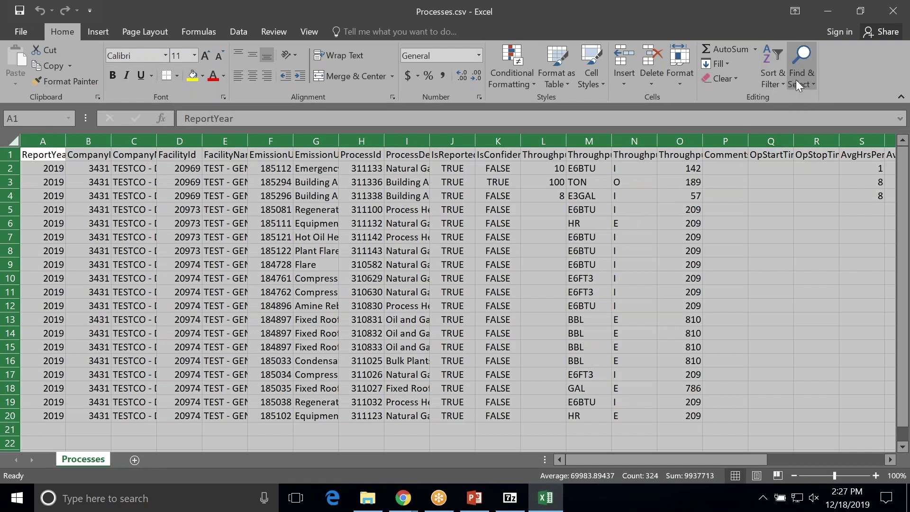
{"action": "left_click", "coordinate": [679, 83]}
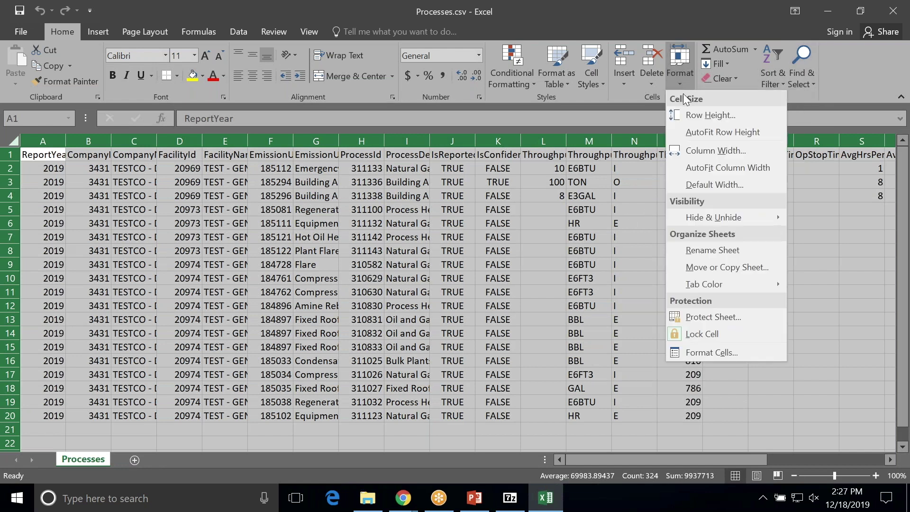
{"action": "left_click", "coordinate": [706, 167]}
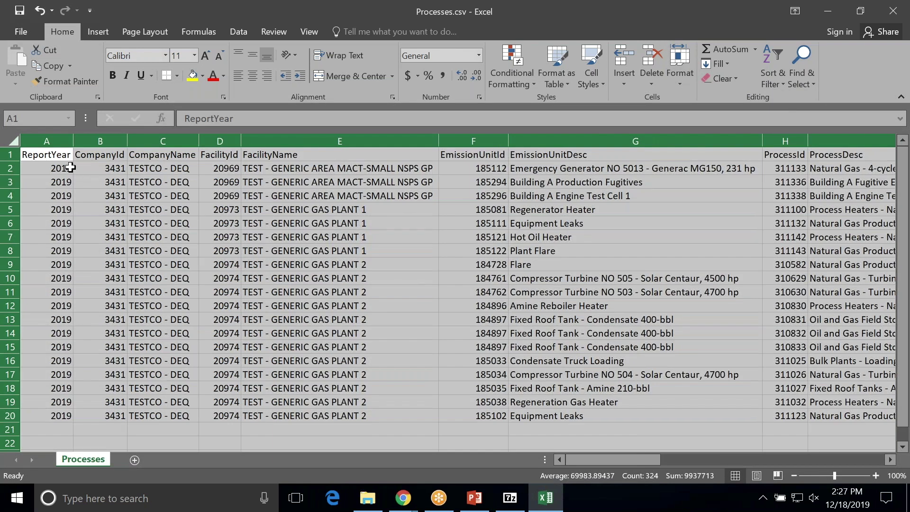
- Examine the identifier columns of the Processes sheet, from ReportYear and CompanyId through EmissionUnitId and EmissionUnitDesc
{"action": "left_click", "coordinate": [54, 155]}
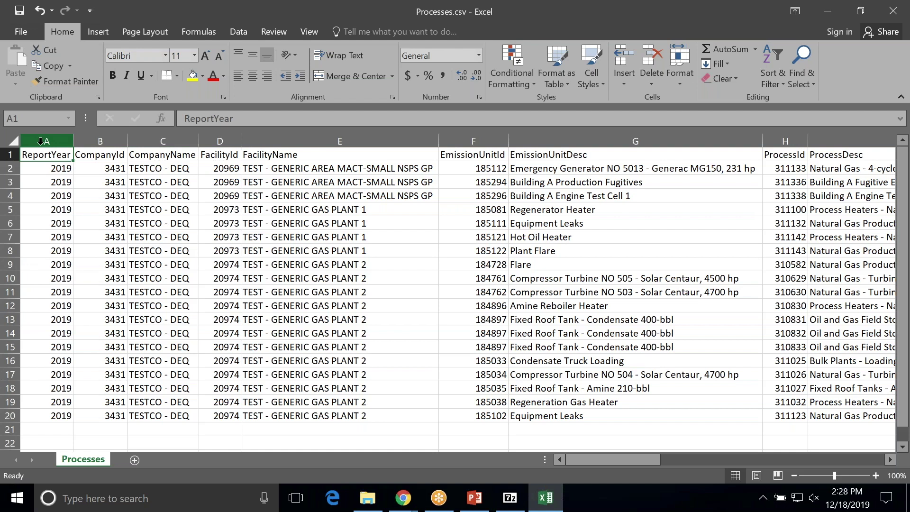
{"action": "left_click", "coordinate": [40, 141]}
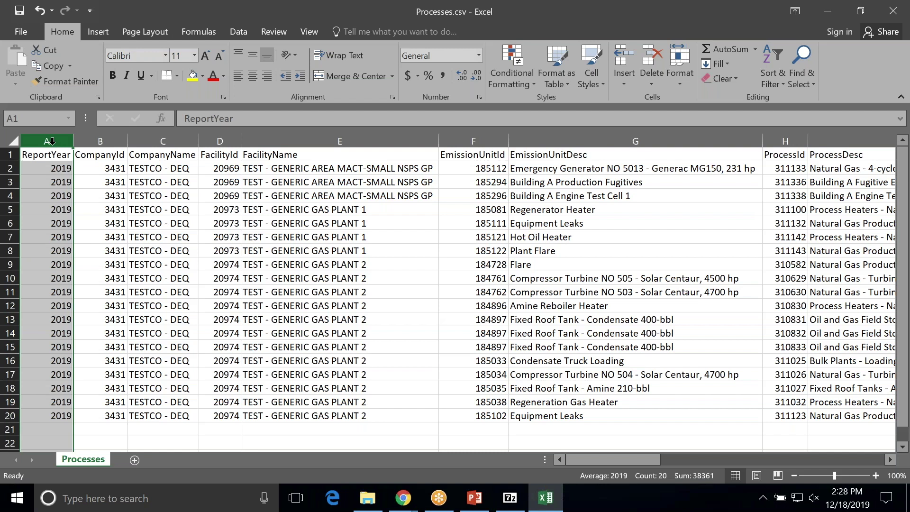
{"action": "left_click", "coordinate": [112, 141]}
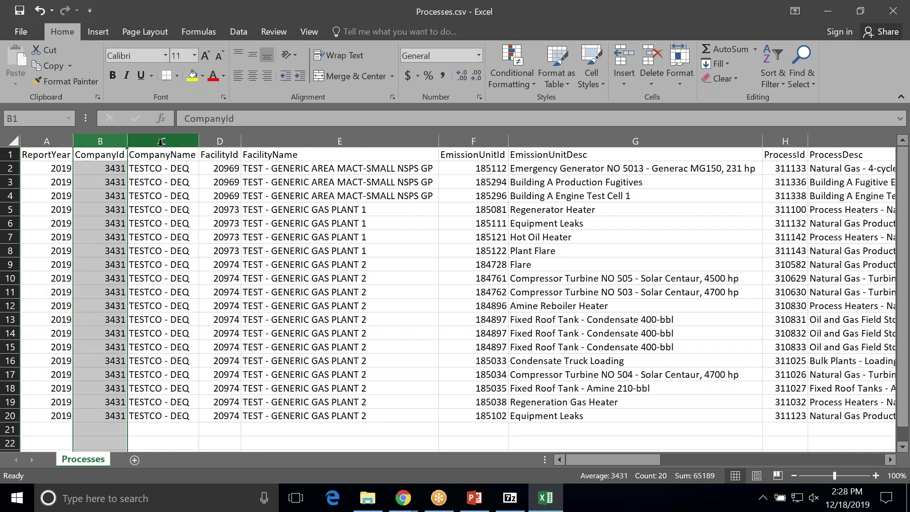
{"action": "left_click", "coordinate": [162, 141]}
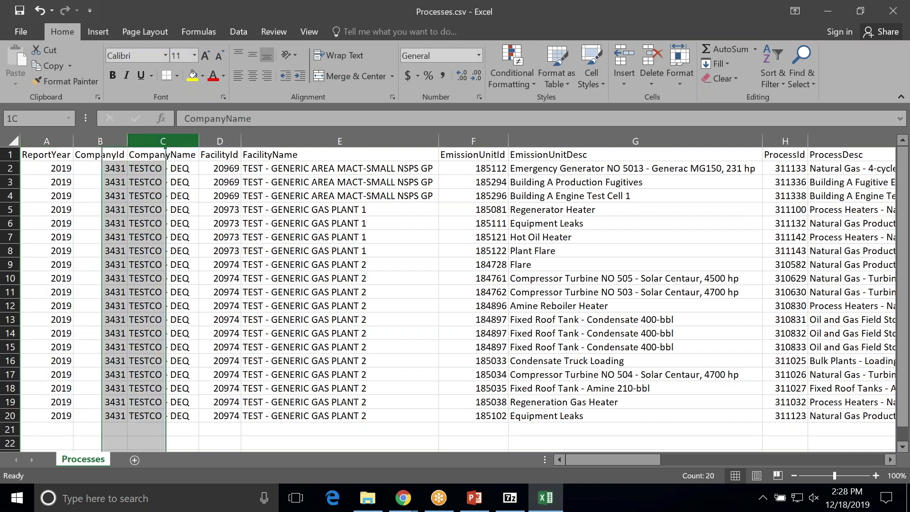
{"action": "left_click", "coordinate": [217, 141]}
{"action": "left_click", "coordinate": [290, 141]}
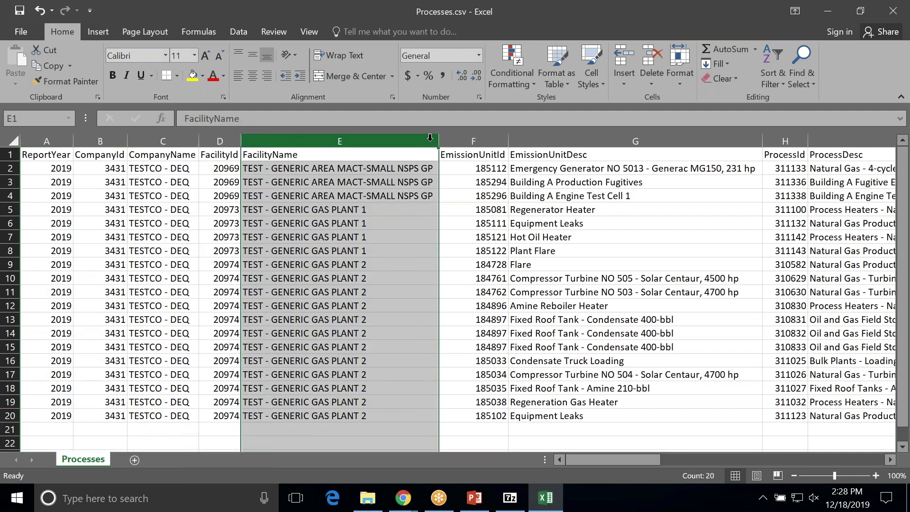
{"action": "left_click", "coordinate": [479, 138]}
{"action": "left_click", "coordinate": [539, 137]}
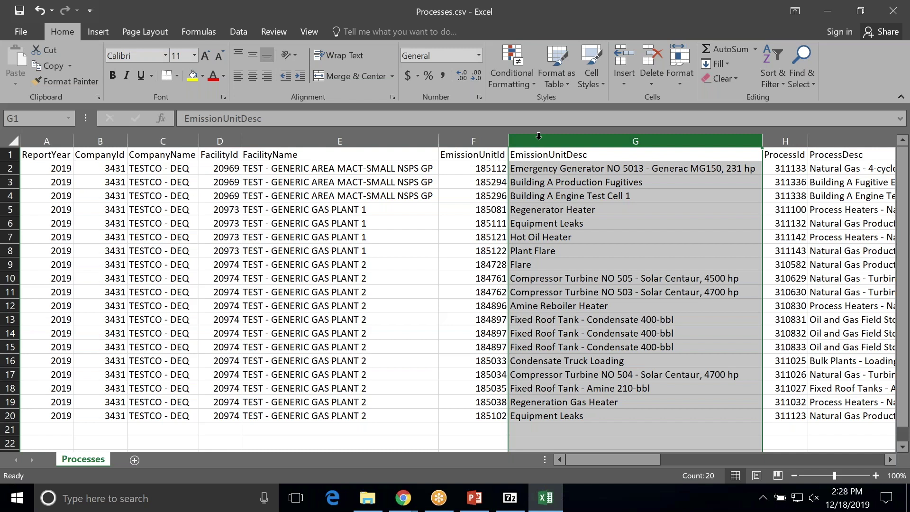
{"action": "left_click", "coordinate": [357, 194]}
{"action": "left_click", "coordinate": [478, 192]}
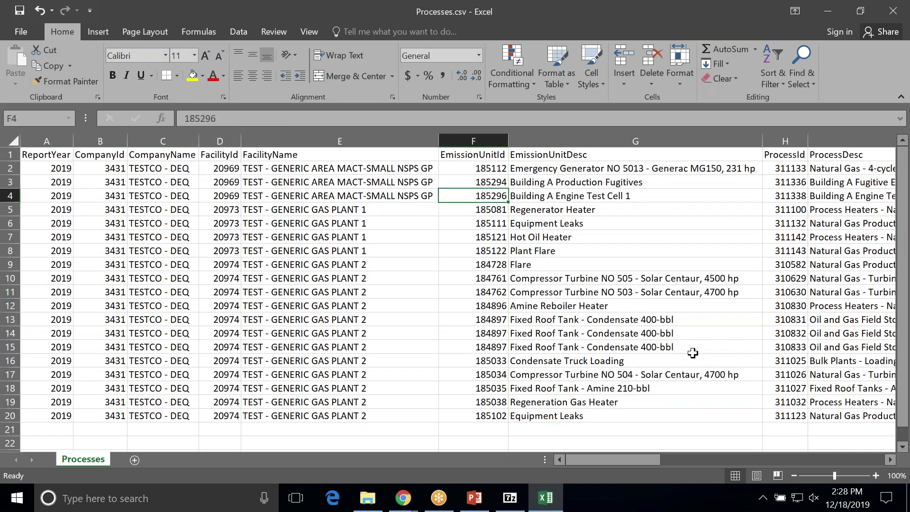
- Review the process description, IsReported, IsConfidential, throughput and operating schedule columns of the Processes sheet
{"action": "left_click", "coordinate": [889, 459]}
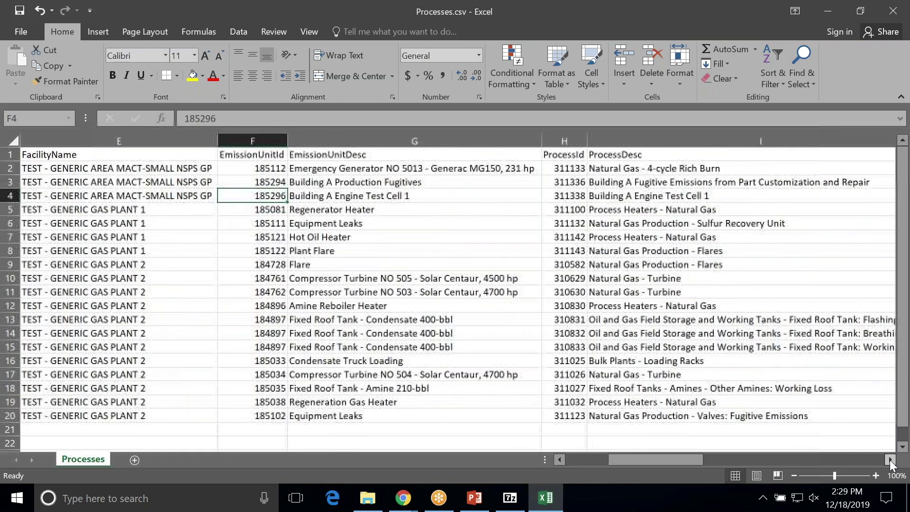
{"action": "left_click", "coordinate": [889, 460]}
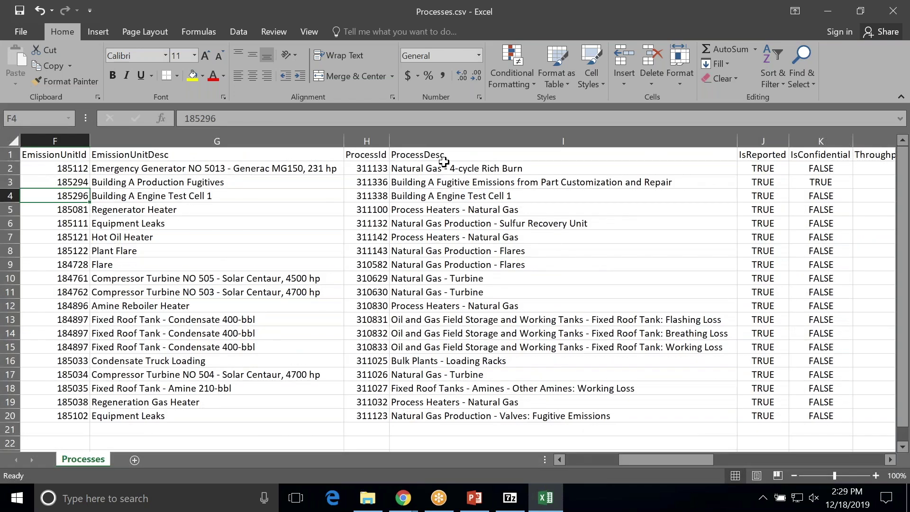
{"action": "left_click", "coordinate": [889, 460]}
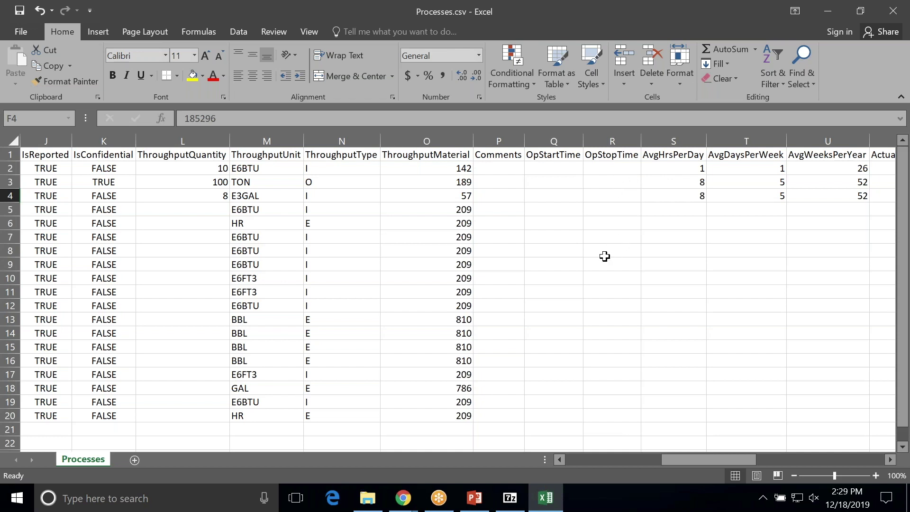
{"action": "left_click_drag", "start_coordinate": [704, 459], "coordinate": [602, 465]}
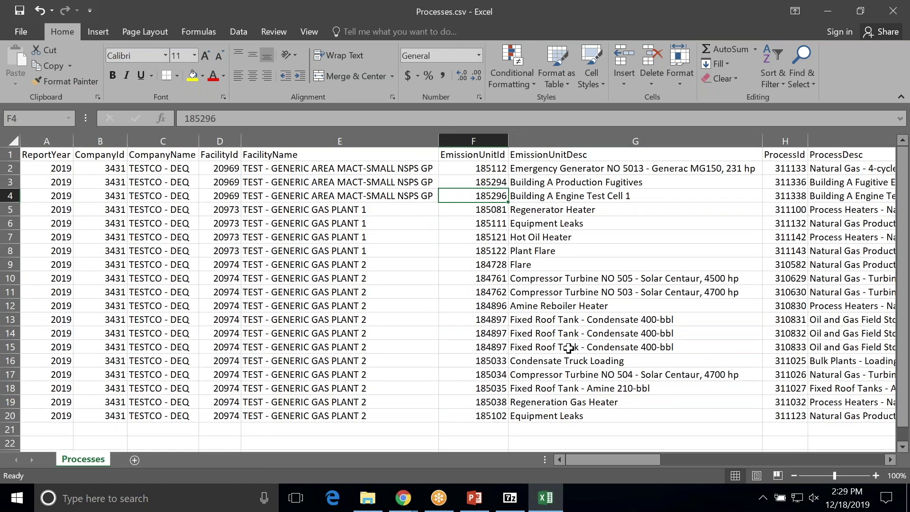
{"action": "left_click", "coordinate": [890, 460]}
{"action": "left_click_drag", "start_coordinate": [889, 458], "coordinate": [889, 459]}
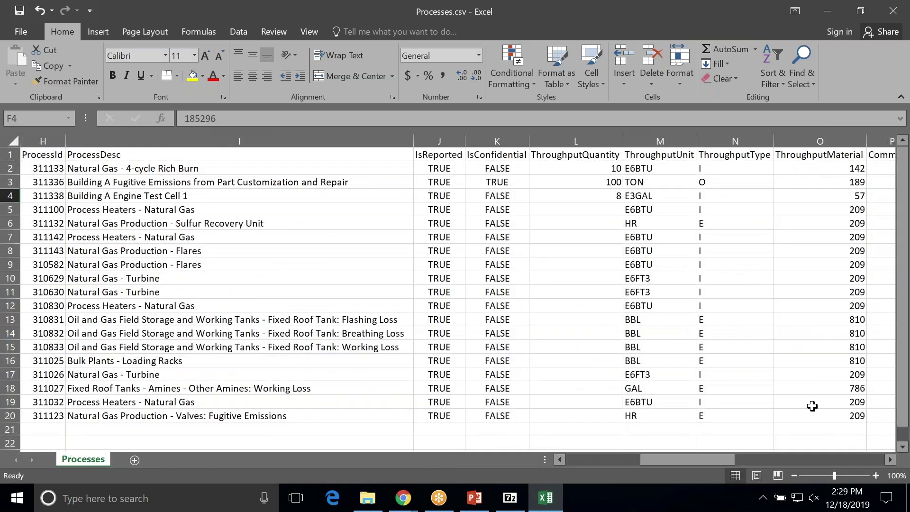
{"action": "left_click", "coordinate": [890, 460]}
{"action": "left_click", "coordinate": [889, 460]}
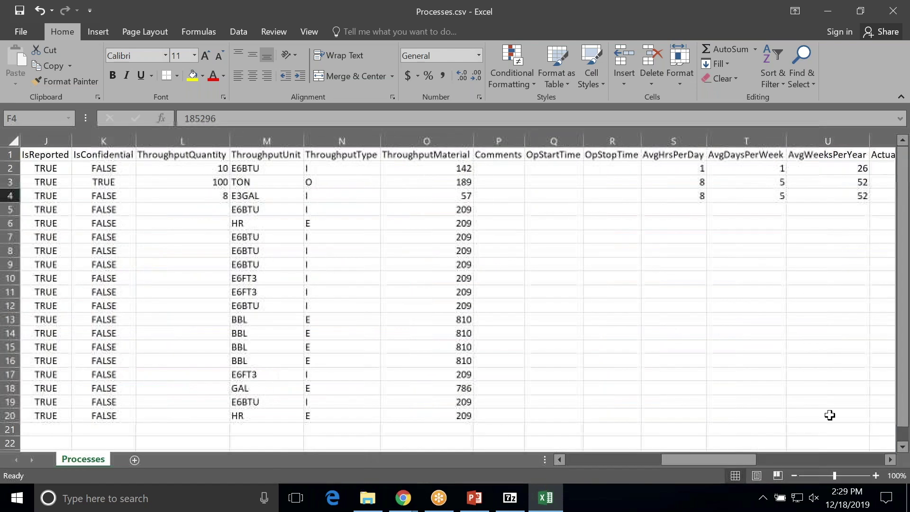
- Set IsReported to FALSE for every process in rows 5 through 20 of the Processes sheet
{"action": "left_click", "coordinate": [682, 213]}
{"action": "left_click_drag", "start_coordinate": [10, 209], "coordinate": [13, 408]}
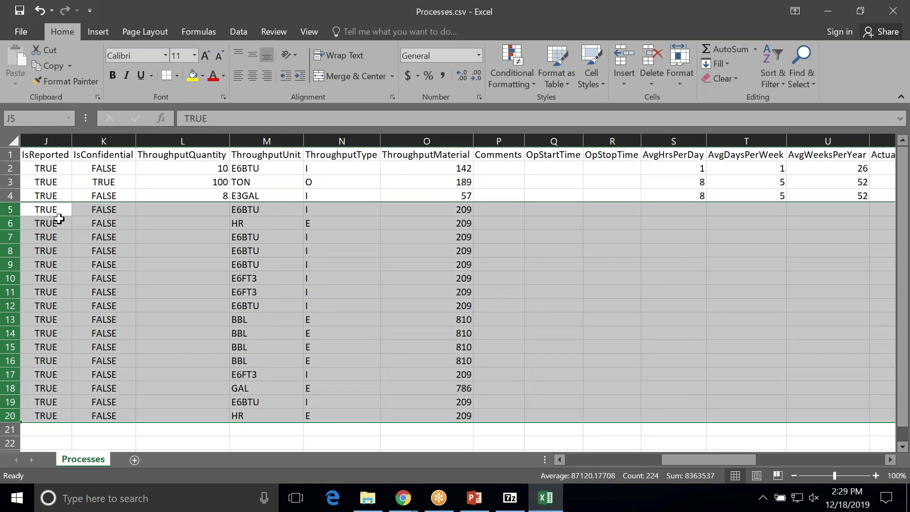
{"action": "left_click", "coordinate": [48, 210]}
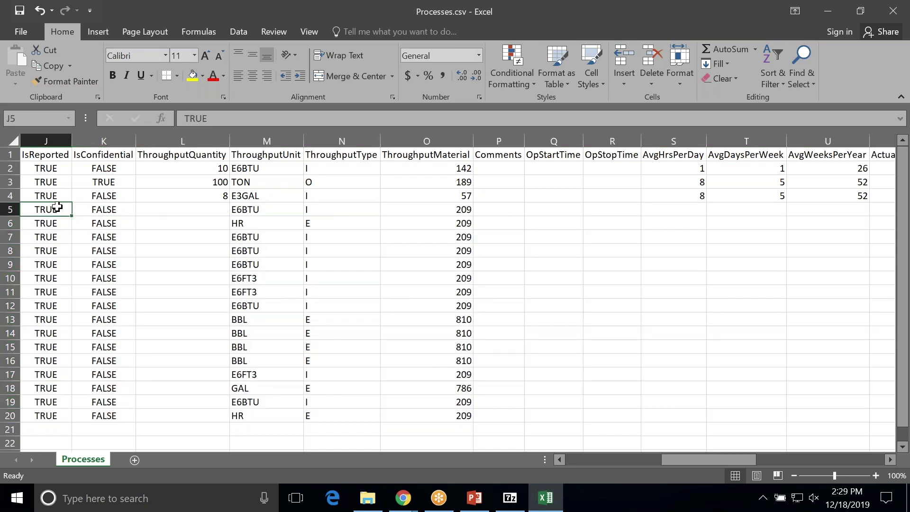
{"action": "type", "text": "False"}
{"action": "key", "text": "Return"}
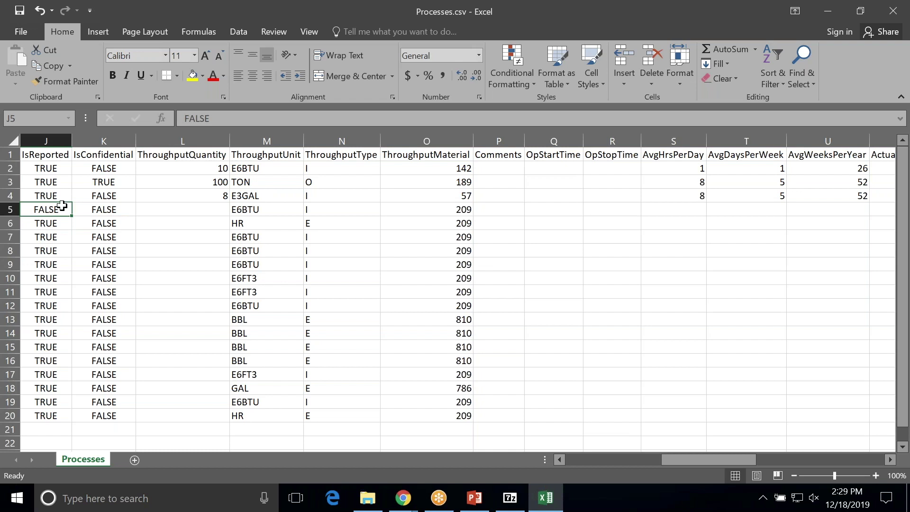
{"action": "left_click_drag", "start_coordinate": [71, 216], "coordinate": [70, 421]}
{"action": "left_click", "coordinate": [52, 429]}
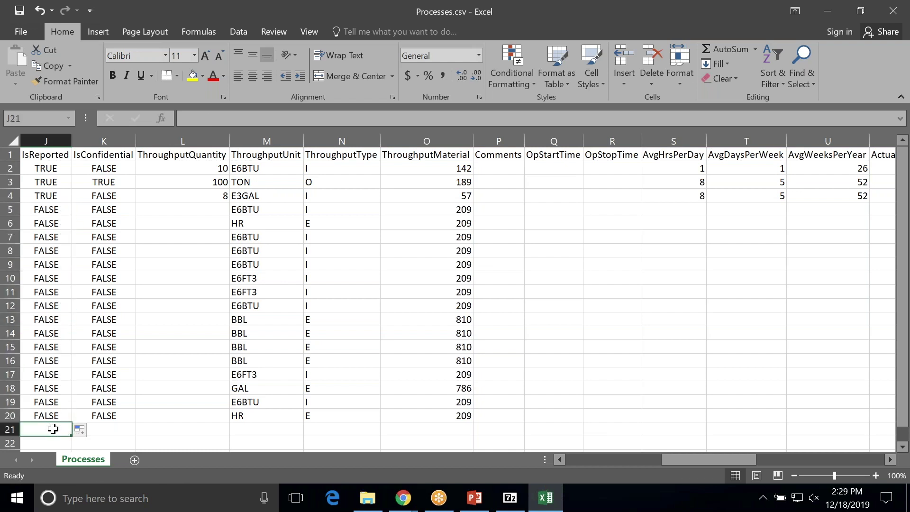
- Save and close Processes.csv, keeping the CSV format, and update the modified file in the zip archive
{"action": "left_click", "coordinate": [21, 14]}
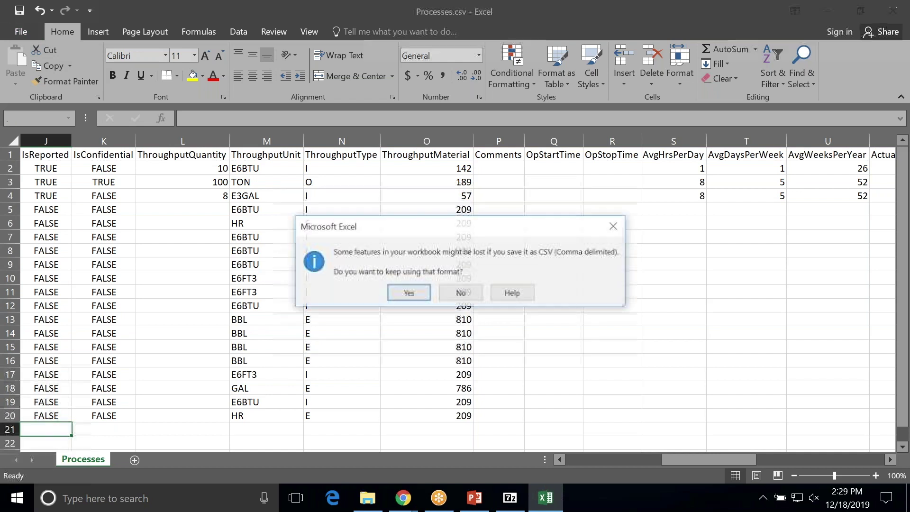
{"action": "left_click", "coordinate": [406, 290]}
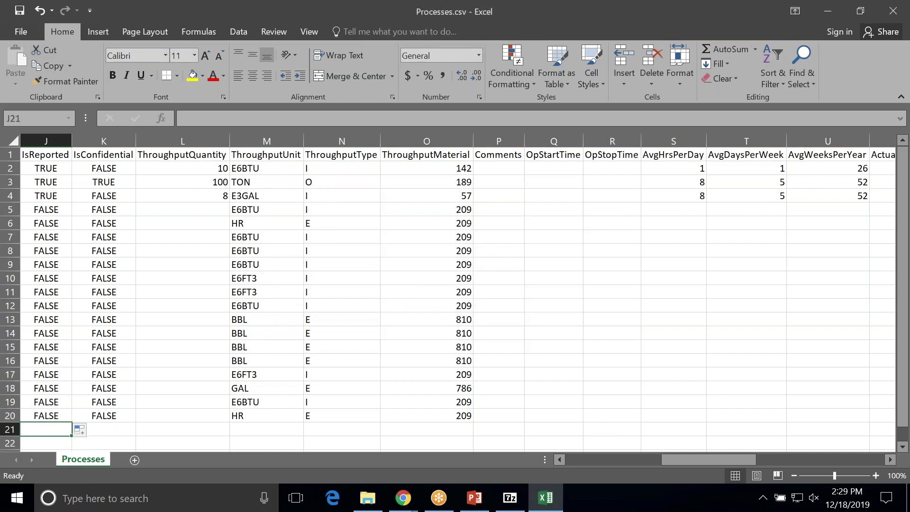
{"action": "left_click", "coordinate": [894, 13]}
{"action": "left_click", "coordinate": [455, 264]}
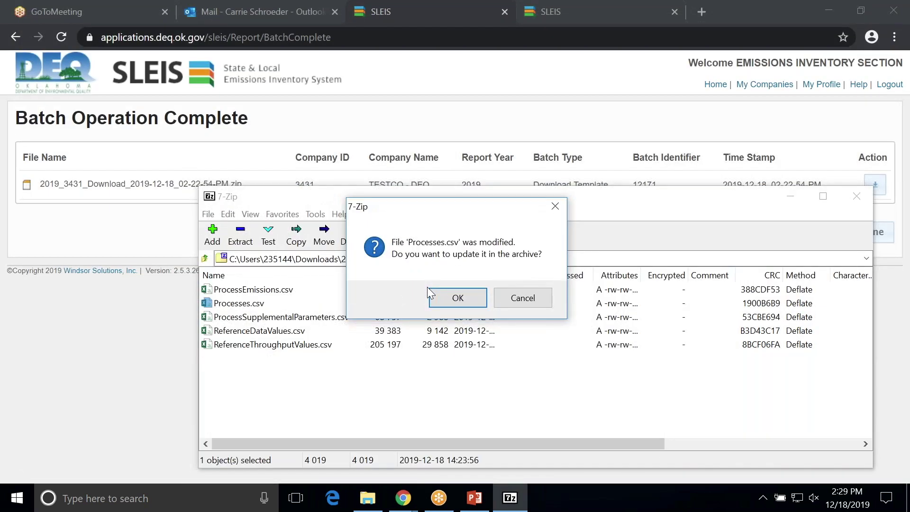
{"action": "left_click", "coordinate": [457, 298]}
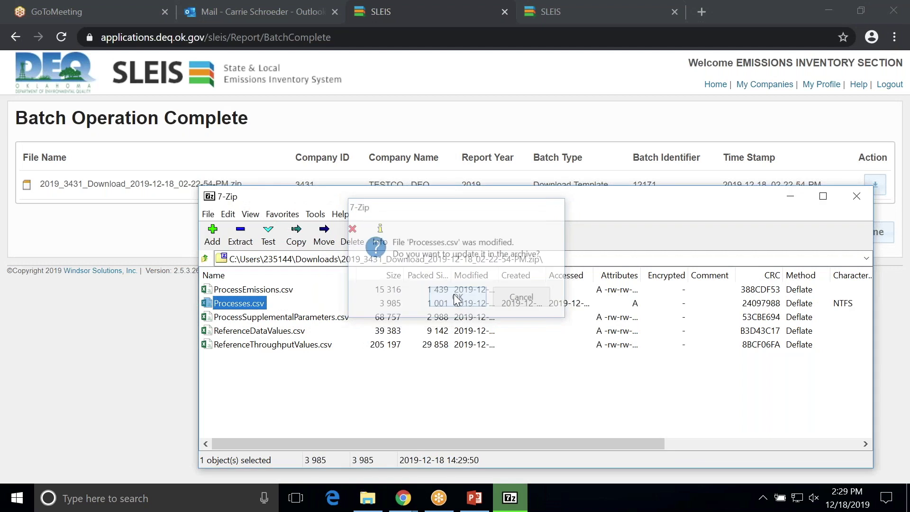
- Close the archive and locate 2019_3431_Download_2019-12-18_02-22-54-PM.zip in the Downloads folder in File Explorer
{"action": "left_click", "coordinate": [211, 290]}
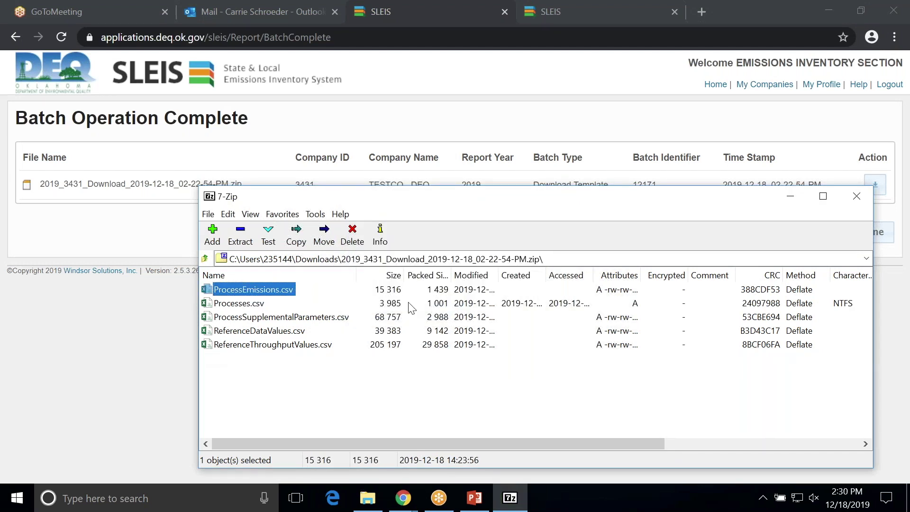
{"action": "left_click", "coordinate": [857, 196]}
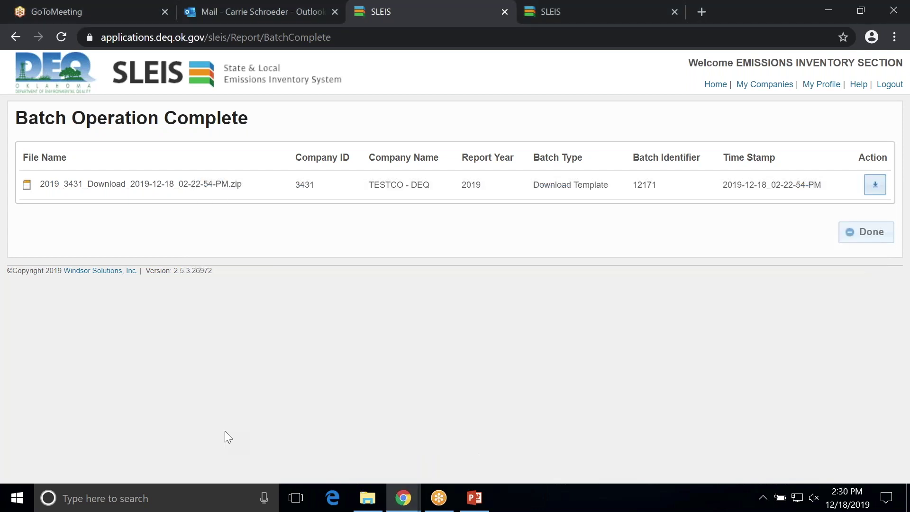
{"action": "left_click", "coordinate": [17, 497]}
{"action": "left_click", "coordinate": [366, 498]}
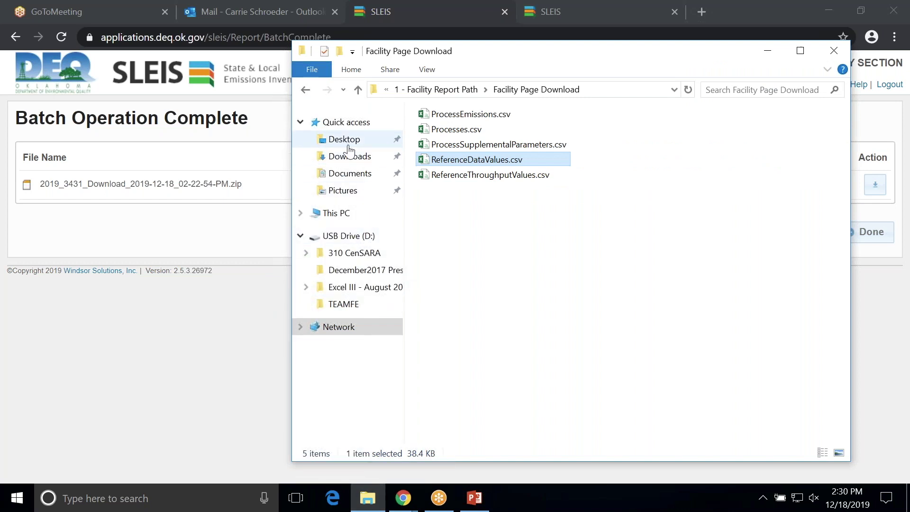
{"action": "left_click", "coordinate": [349, 154]}
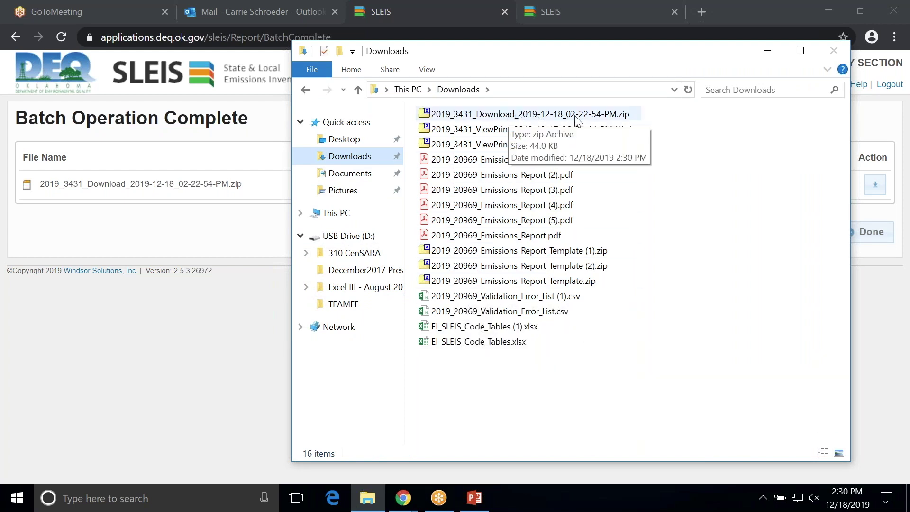
{"action": "left_click", "coordinate": [596, 115]}
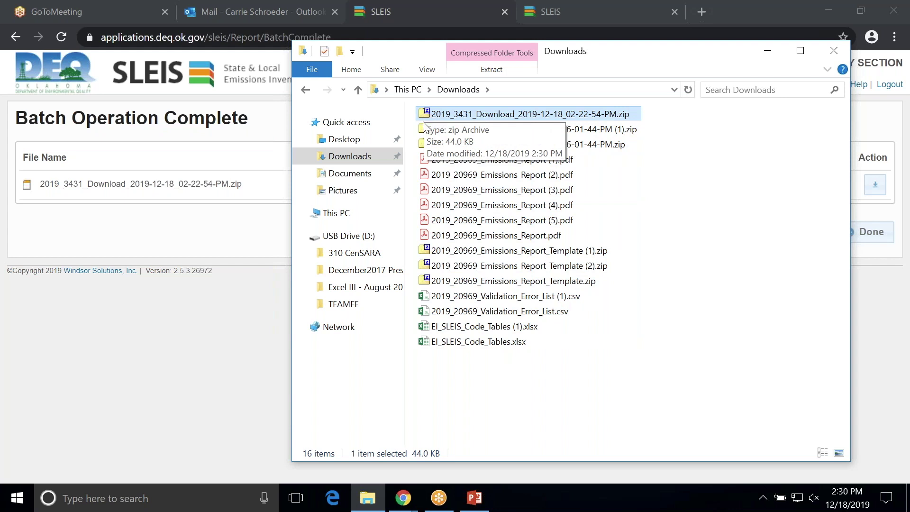
- Delete the 2019_20969_Emissions_Report PDFs, the Validation_Error_List CSVs and the EI_SLEIS_Code_Tables workbooks from the Downloads folder
{"action": "left_click", "coordinate": [429, 161]}
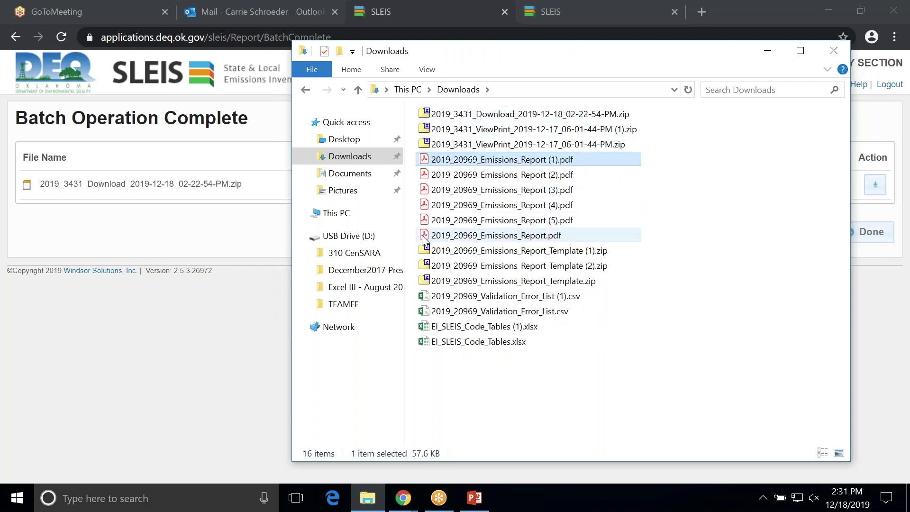
{"action": "left_click", "coordinate": [425, 237], "text": "shift"}
{"action": "key", "text": "Delete"}
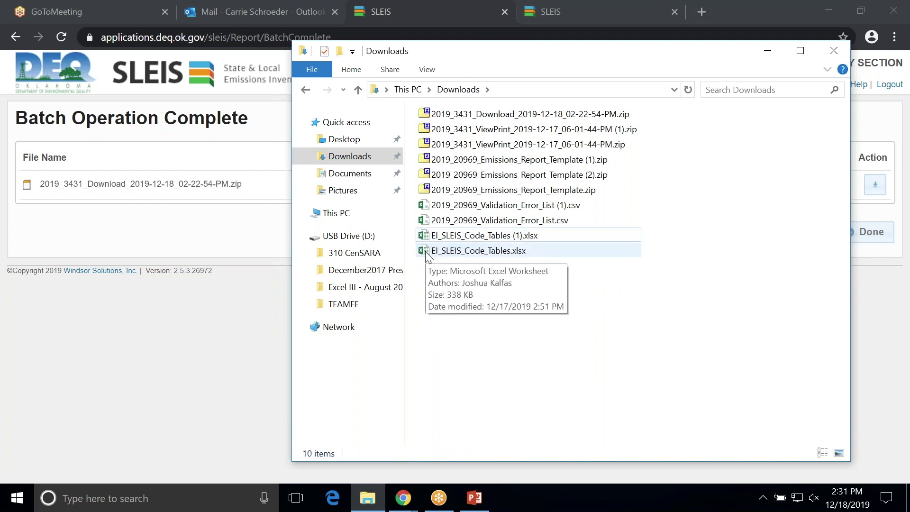
{"action": "left_click", "coordinate": [428, 254]}
{"action": "left_click", "coordinate": [428, 206], "text": "shift"}
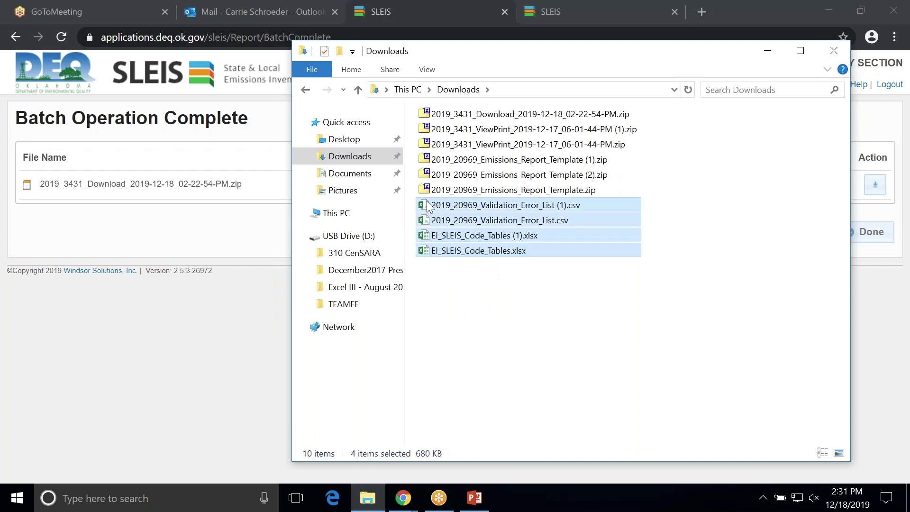
{"action": "key", "text": "Delete"}
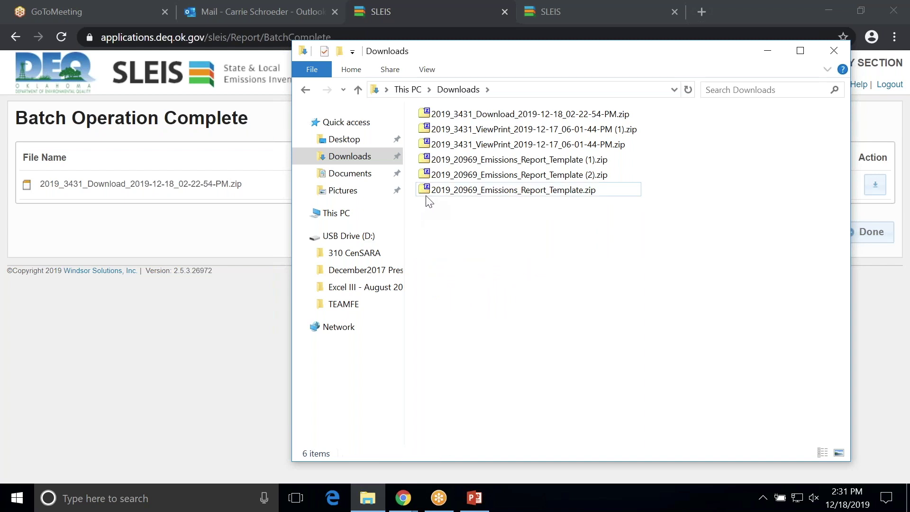
{"action": "left_click", "coordinate": [429, 195]}
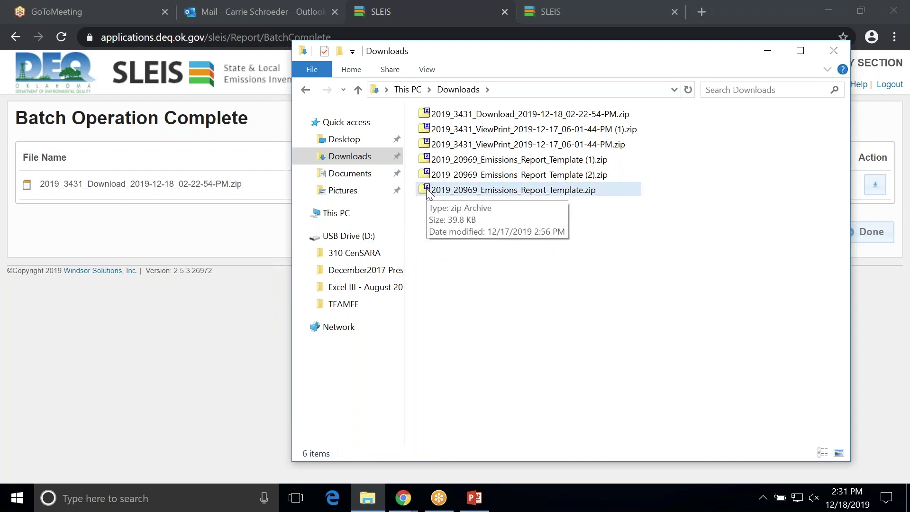
{"action": "key", "text": "Up"}
{"action": "key", "text": "Up"}
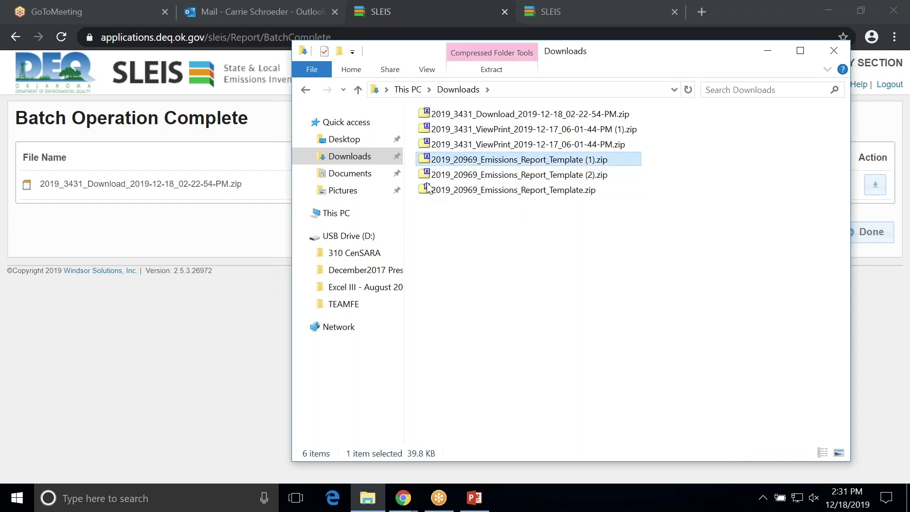
{"action": "left_click", "coordinate": [428, 189], "text": "shift"}
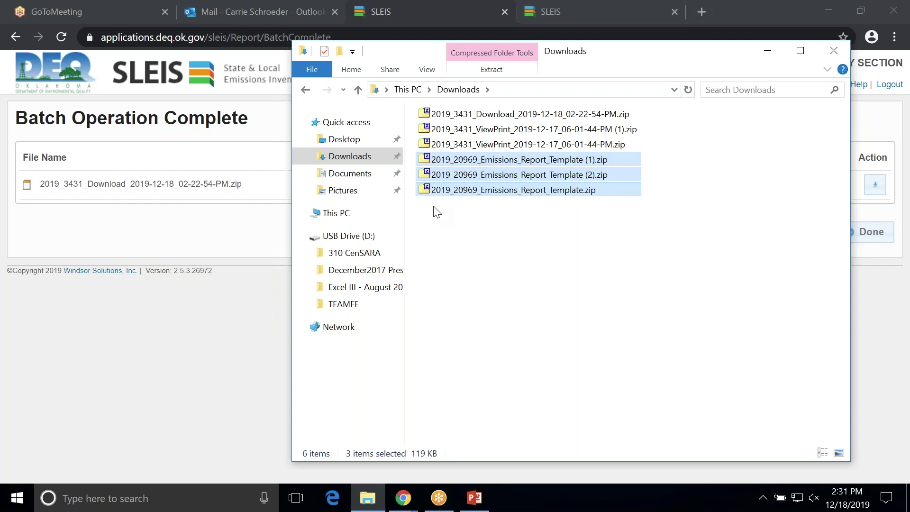
{"action": "left_click", "coordinate": [432, 206]}
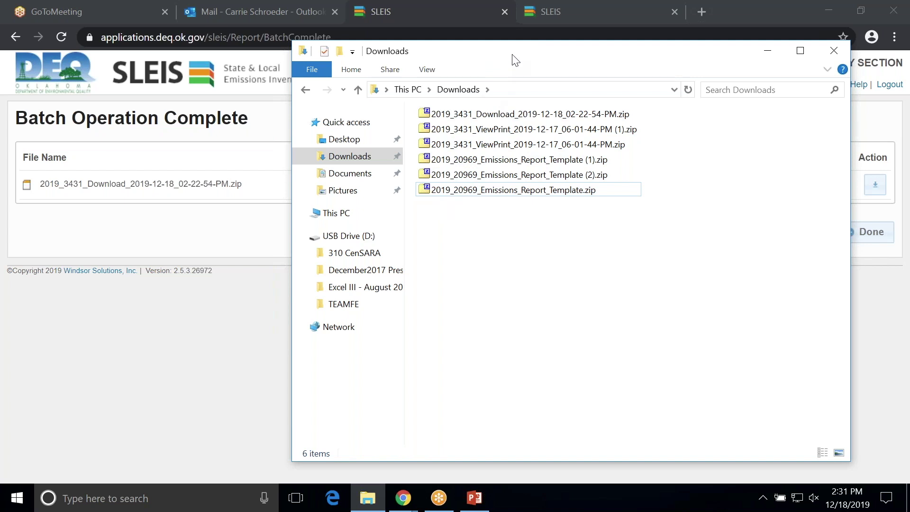
- Move the Downloads window lower to uncover the file row of the Batch Operation Complete page
{"action": "left_click_drag", "start_coordinate": [510, 60], "coordinate": [404, 236]}
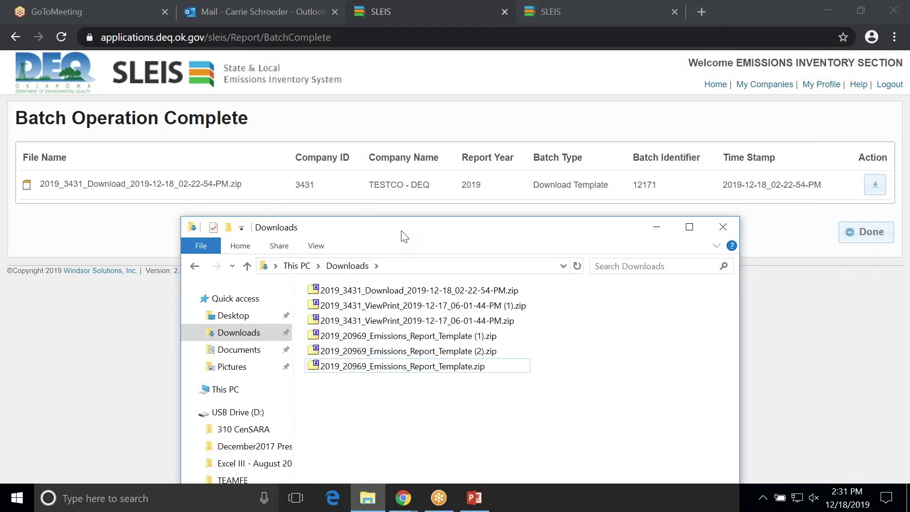
- Delete the three 2019_20969_Emissions_Report_Template zip files from the Downloads folder
{"action": "left_click", "coordinate": [317, 336]}
{"action": "left_click", "coordinate": [317, 368], "text": "shift"}
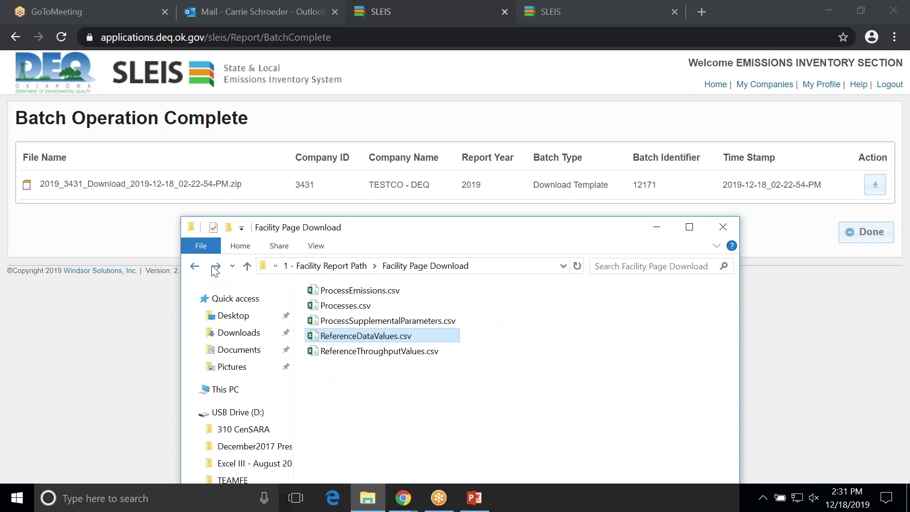
{"action": "left_click", "coordinate": [216, 266]}
{"action": "left_click", "coordinate": [316, 368], "text": "shift"}
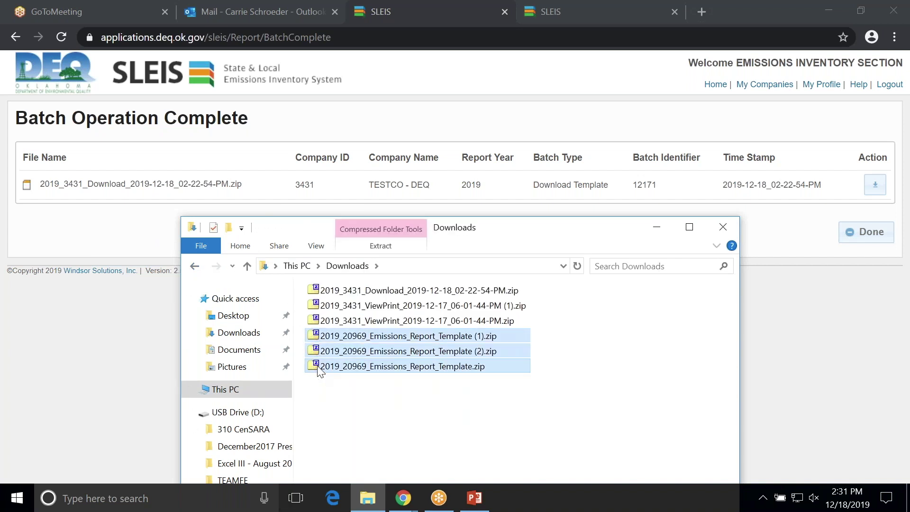
{"action": "key", "text": "Delete"}
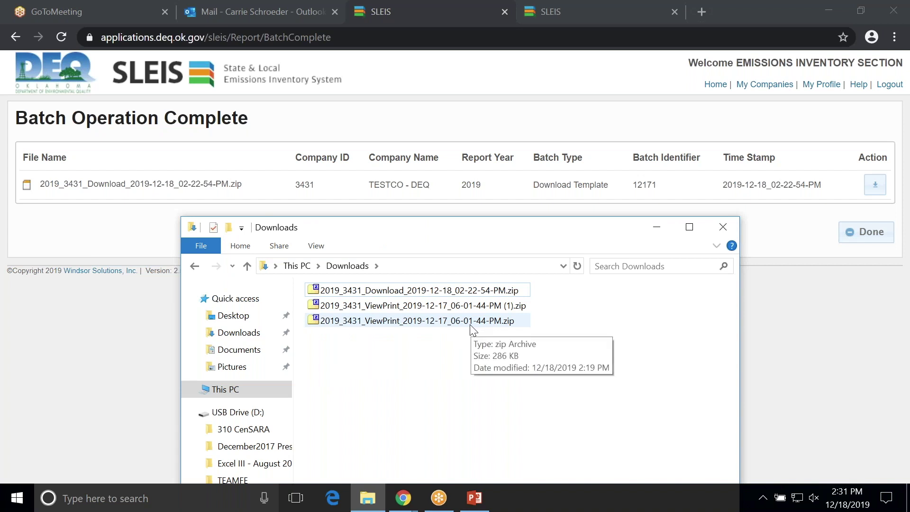
- Delete the two 2019_3431_ViewPrint_2019-12-17_06-01-44-PM zip files from the Downloads folder
{"action": "left_click", "coordinate": [339, 308]}
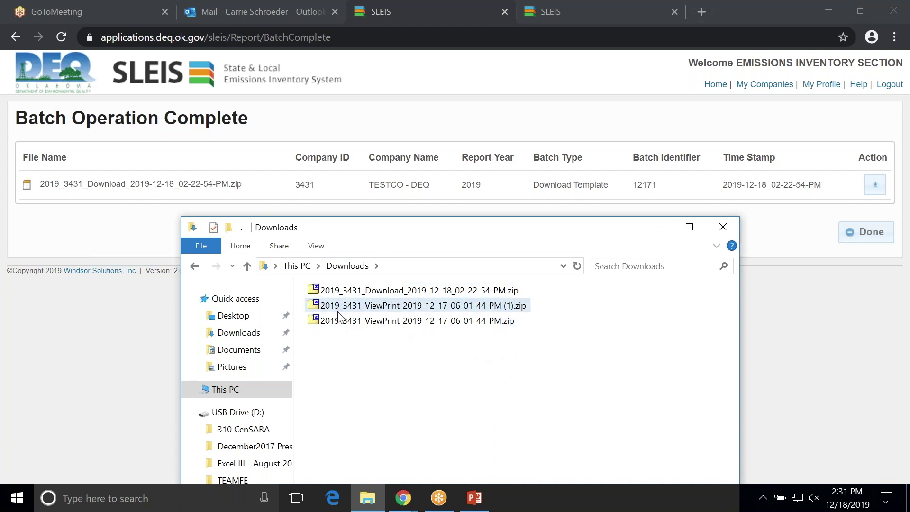
{"action": "left_click", "coordinate": [339, 320]}
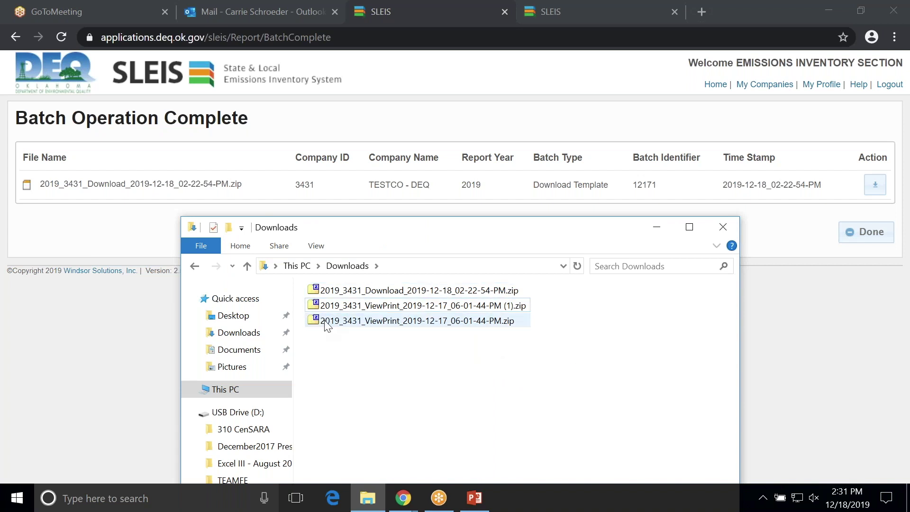
{"action": "left_click", "coordinate": [316, 324]}
{"action": "left_click", "coordinate": [318, 311], "text": "shift"}
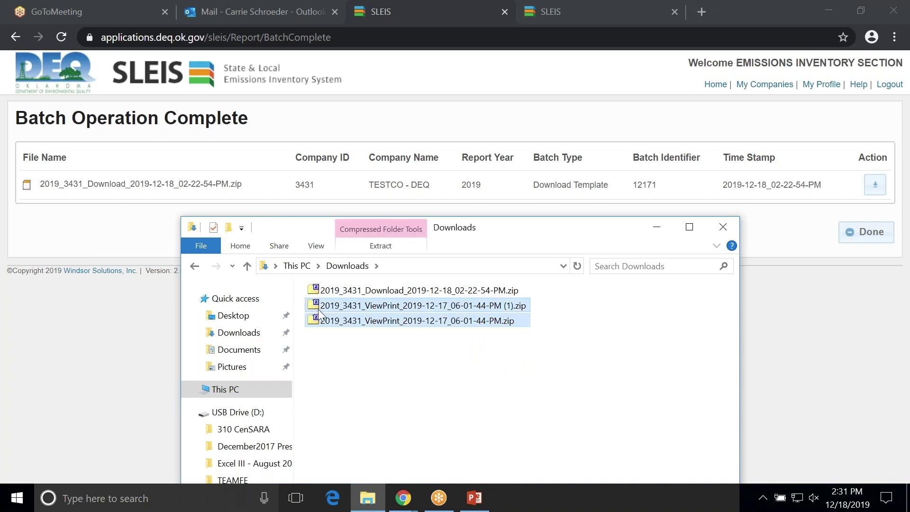
{"action": "key", "text": "Delete"}
- Check the contents of 2019_3431_Download_2019-12-18_02-22-54-PM.zip, close the archive, and extract its files into the Downloads folder
{"action": "left_click", "coordinate": [314, 291]}
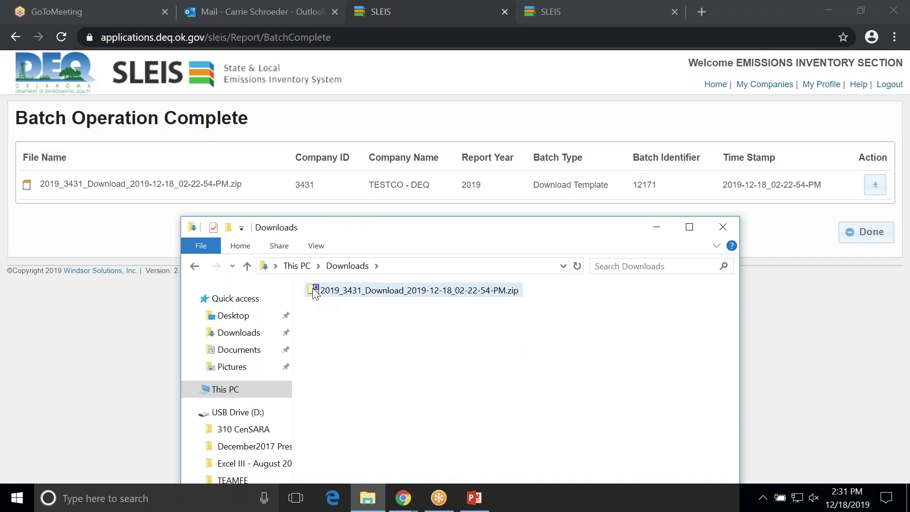
{"action": "double_click", "coordinate": [314, 290]}
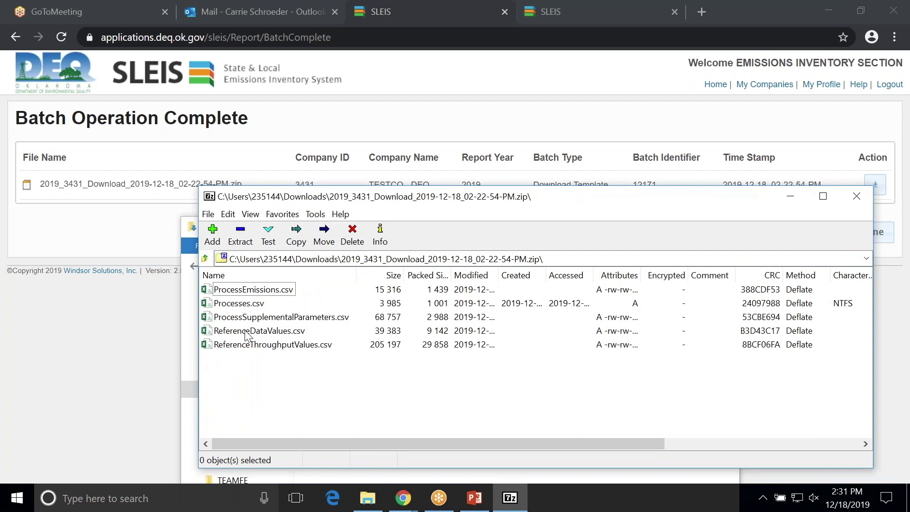
{"action": "left_click", "coordinate": [856, 197]}
{"action": "right_click", "coordinate": [315, 290]}
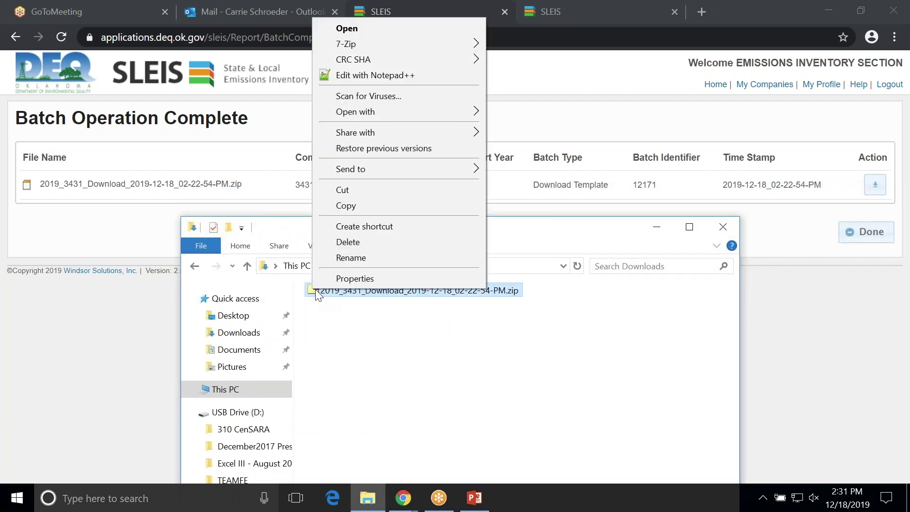
{"action": "mouse_move", "coordinate": [366, 47]}
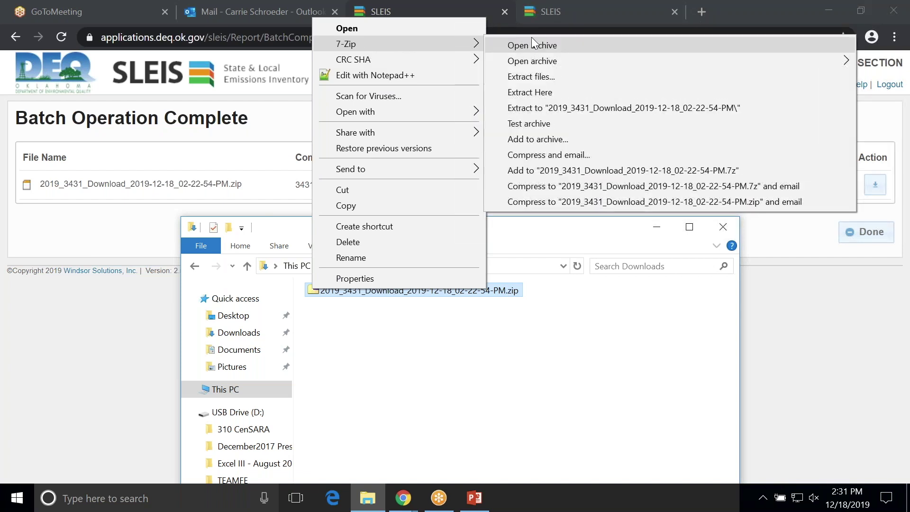
{"action": "left_click", "coordinate": [529, 77]}
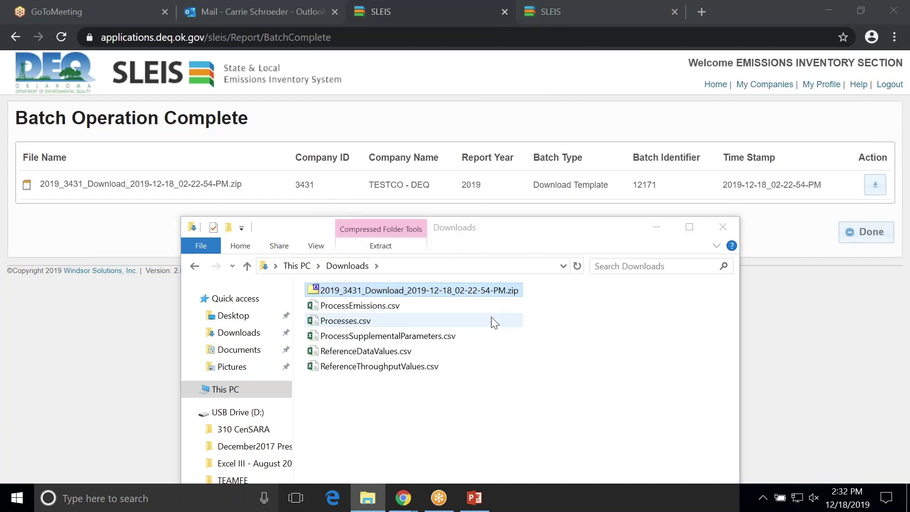
- Open the extracted Processes.csv to check its data and close it again
{"action": "left_click", "coordinate": [313, 325]}
{"action": "double_click", "coordinate": [313, 325]}
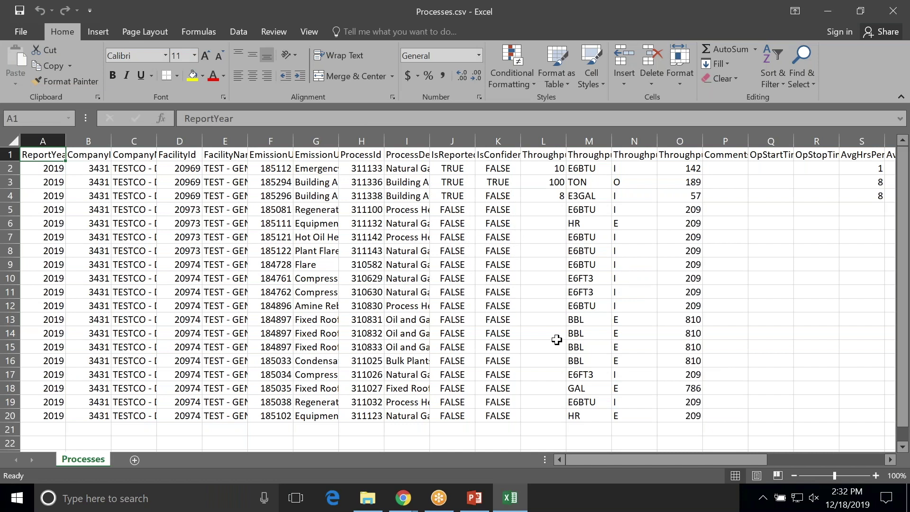
{"action": "left_click", "coordinate": [897, 13]}
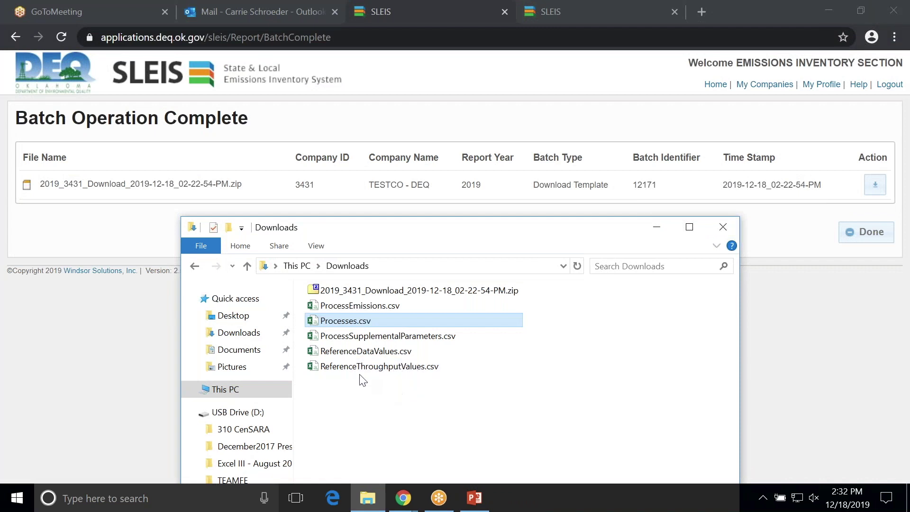
- Delete ReferenceDataValues.csv and ReferenceThroughputValues.csv from the Downloads folder
{"action": "left_click", "coordinate": [315, 352]}
{"action": "left_click", "coordinate": [315, 366], "text": "shift"}
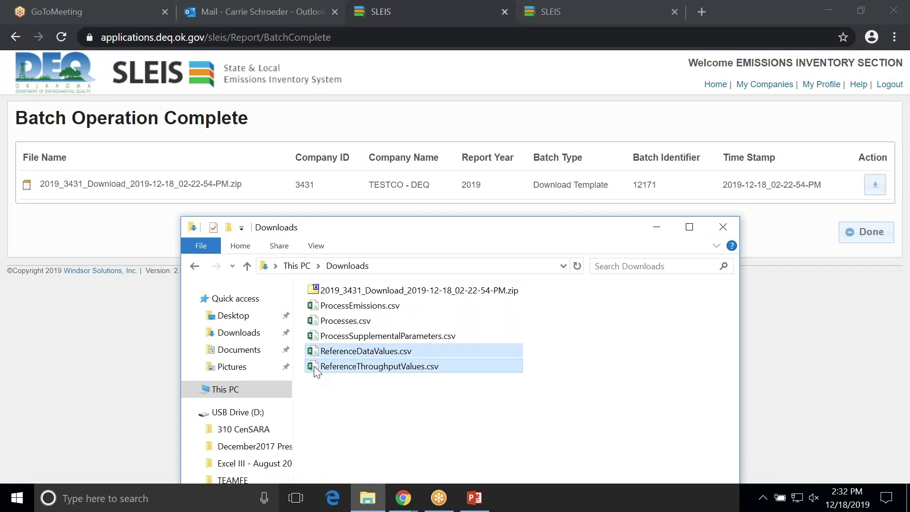
{"action": "key", "text": "Delete"}
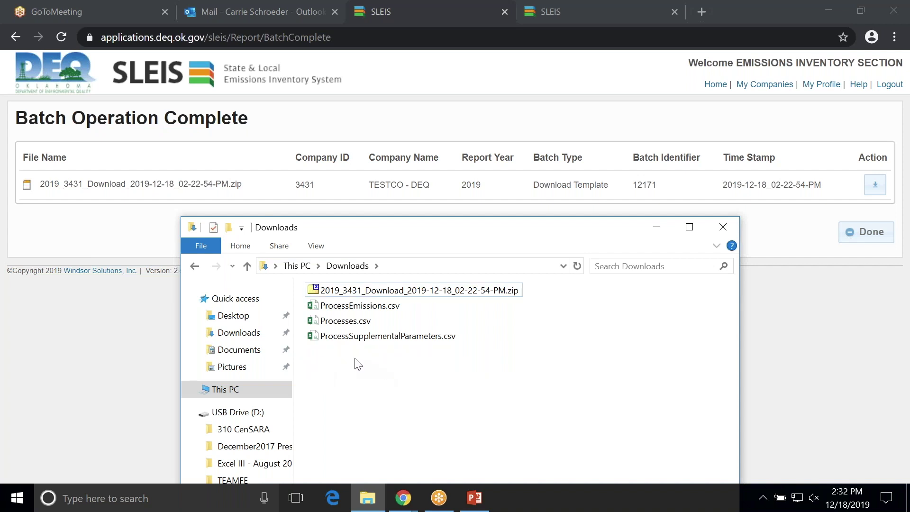
- Close the Batch Operation Complete page and place the Downloads window higher over the TESTCO - DEQ Reports page
{"action": "left_click", "coordinate": [313, 306]}
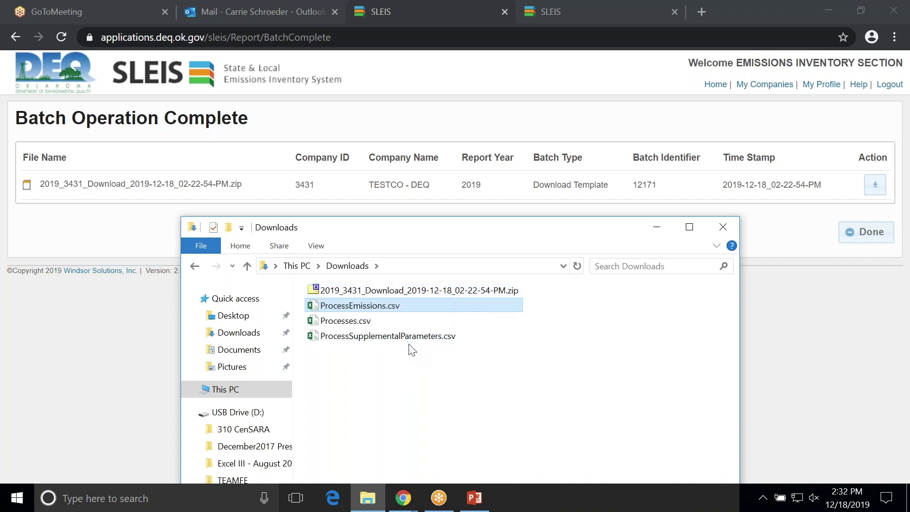
{"action": "left_click", "coordinate": [766, 316]}
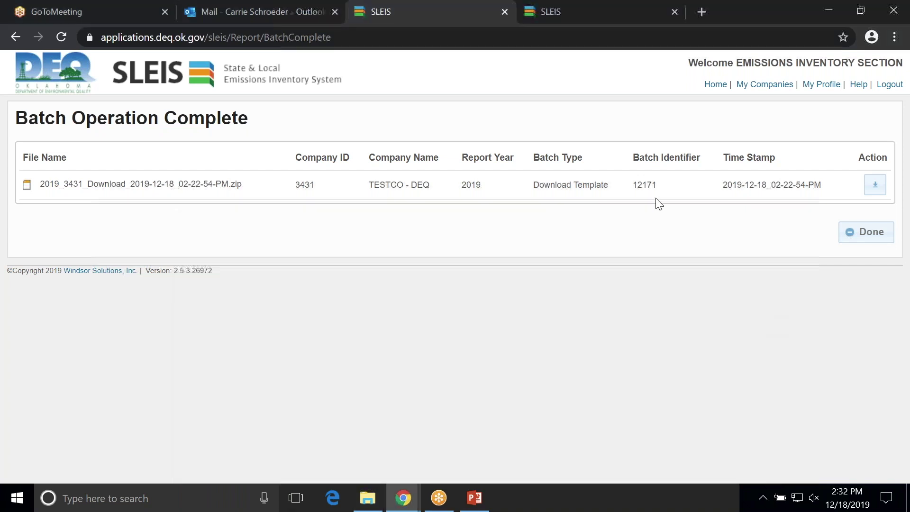
{"action": "left_click", "coordinate": [504, 11]}
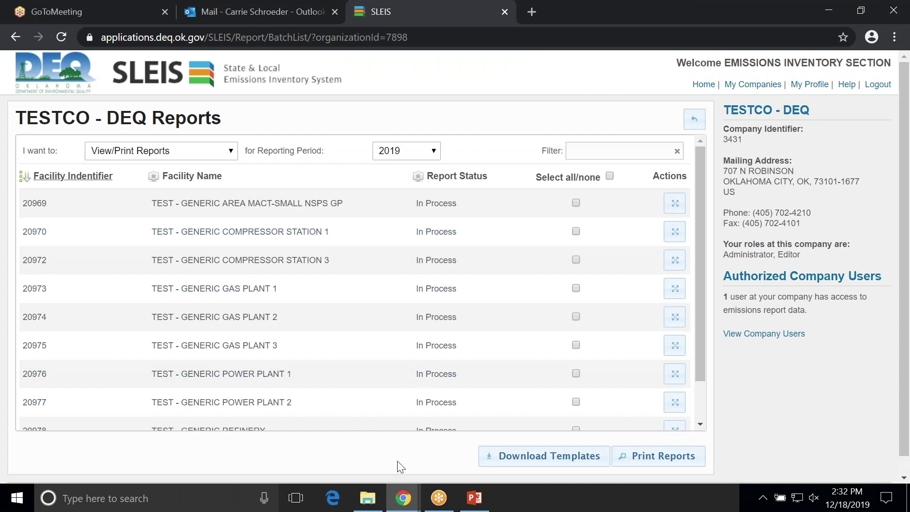
{"action": "left_click", "coordinate": [372, 499]}
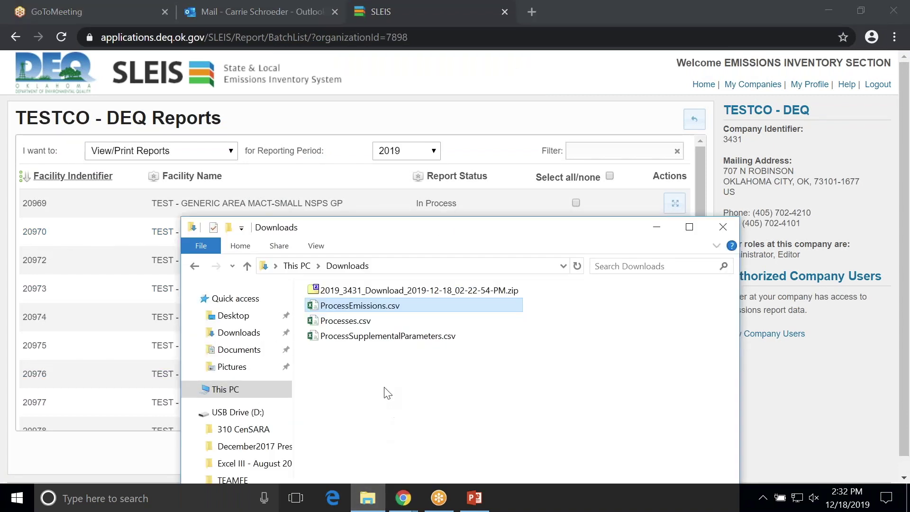
{"action": "left_click_drag", "start_coordinate": [393, 229], "coordinate": [387, 89]}
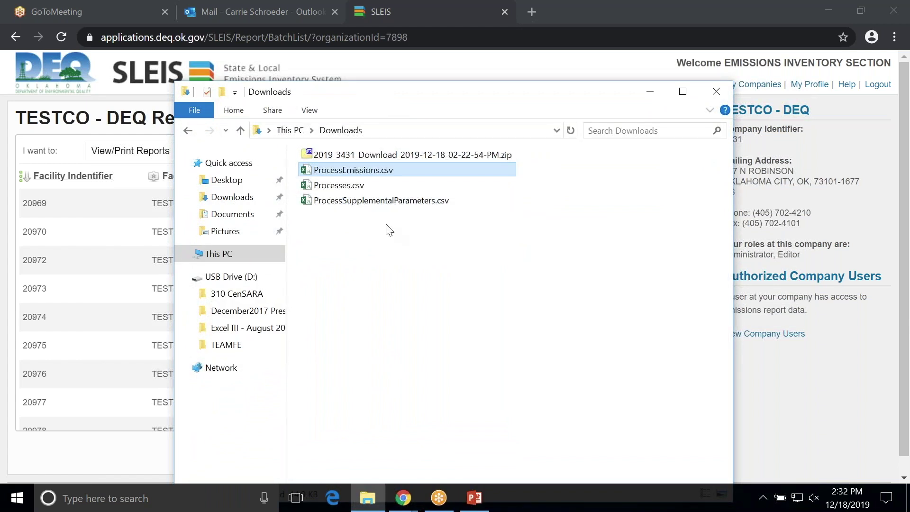
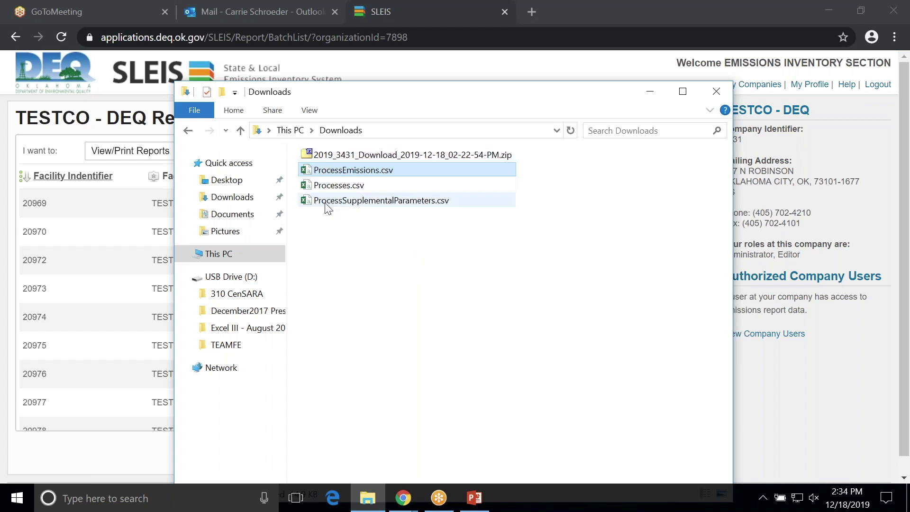
- Open Processes.csv, examine the IsReported values in rows 5 to 20, and close the file
{"action": "double_click", "coordinate": [323, 186]}
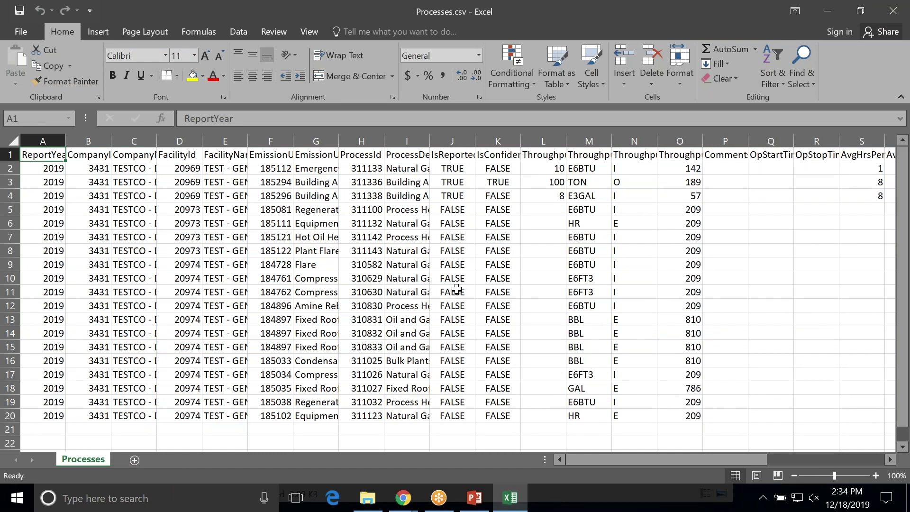
{"action": "left_click_drag", "start_coordinate": [459, 211], "coordinate": [457, 416]}
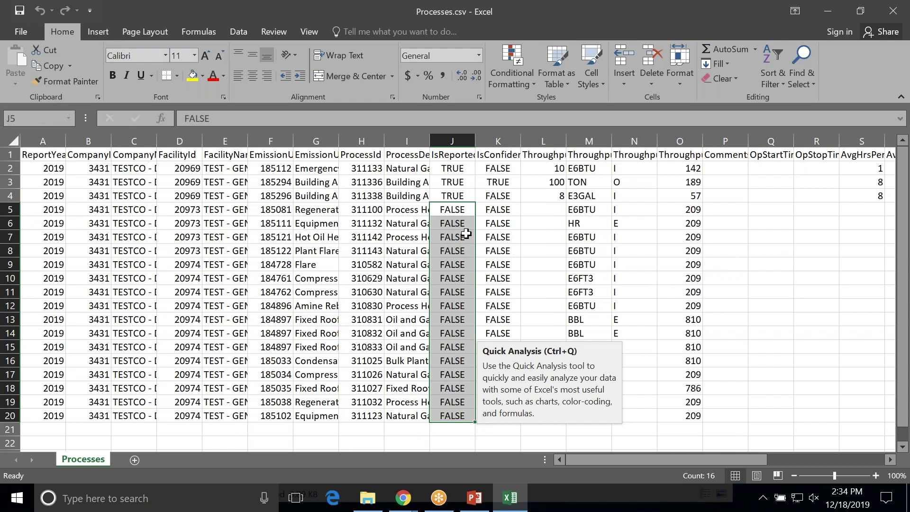
{"action": "left_click", "coordinate": [452, 195]}
{"action": "left_click", "coordinate": [892, 13]}
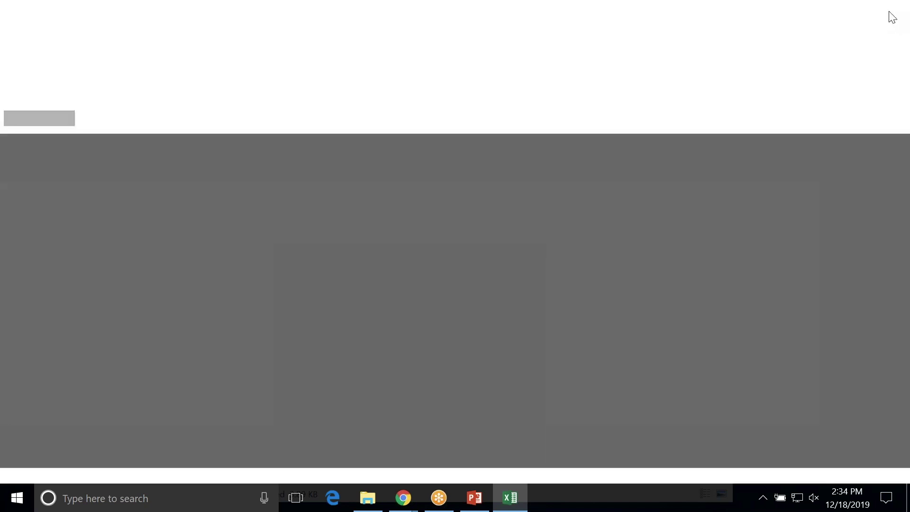
- Open ProcessSupplementalParameters.csv and review its parameter rows and the identifying columns from ReportYear through the process description
{"action": "left_click", "coordinate": [309, 201]}
{"action": "double_click", "coordinate": [309, 201]}
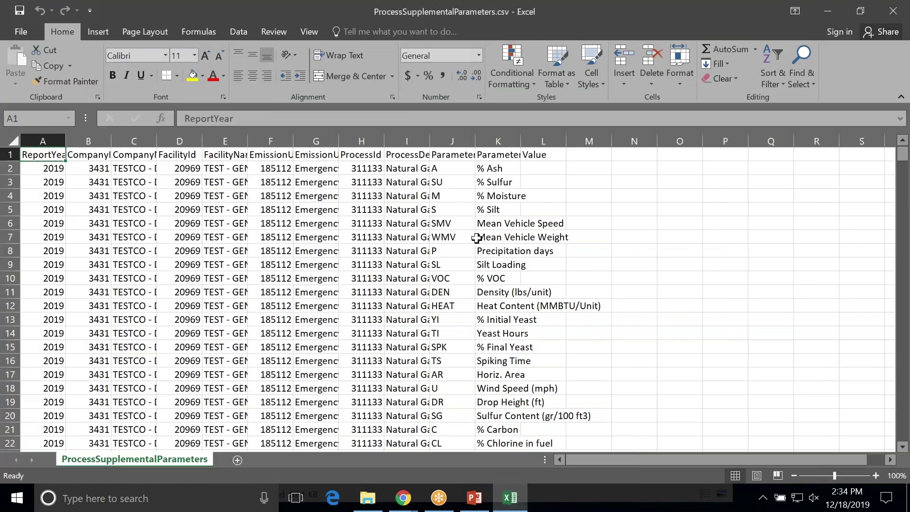
{"action": "scroll", "coordinate": [458, 256], "scroll_direction": "down", "scroll_amount": 5}
{"action": "scroll", "coordinate": [459, 256], "scroll_direction": "down", "scroll_amount": 1}
{"action": "scroll", "coordinate": [455, 258], "scroll_direction": "up", "scroll_amount": 6}
{"action": "left_click", "coordinate": [43, 141]}
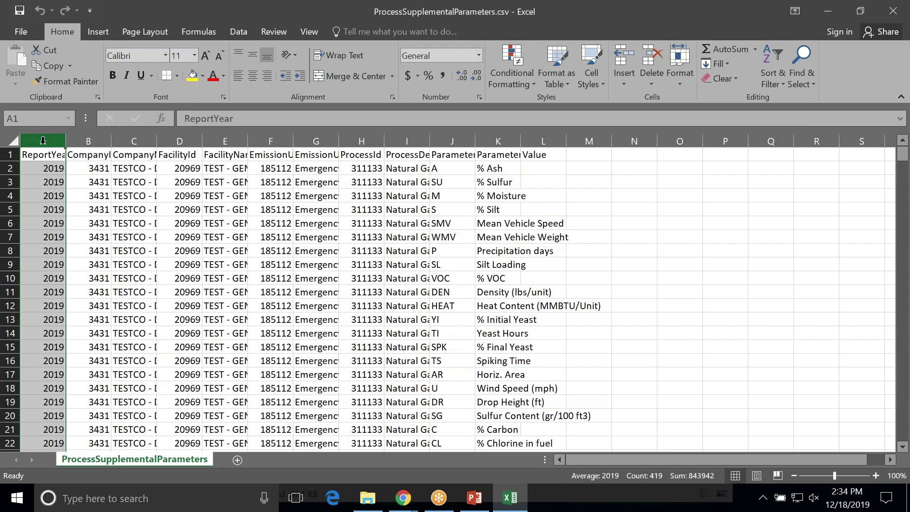
{"action": "left_click_drag", "start_coordinate": [96, 137], "coordinate": [396, 138]}
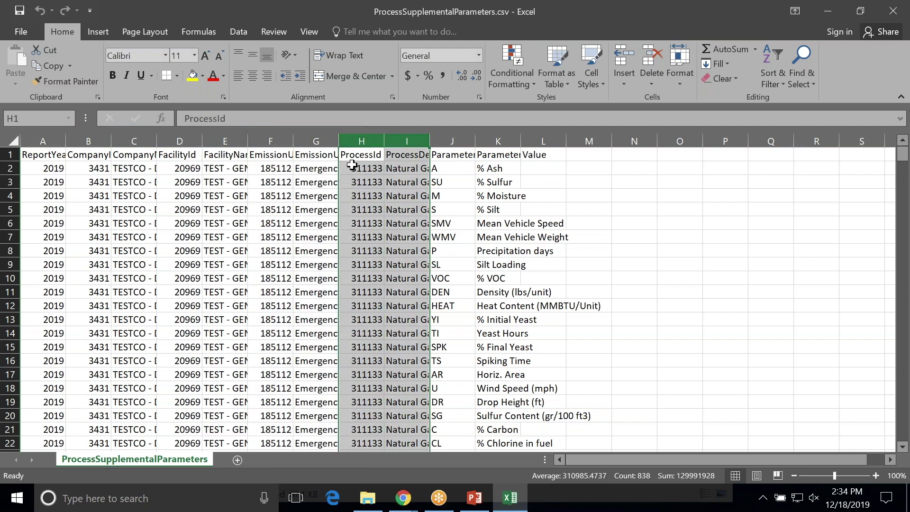
- Inspect the company, facility and emission unit entries in row 2 of ProcessSupplementalParameters.csv, and close the file
{"action": "left_click", "coordinate": [130, 169]}
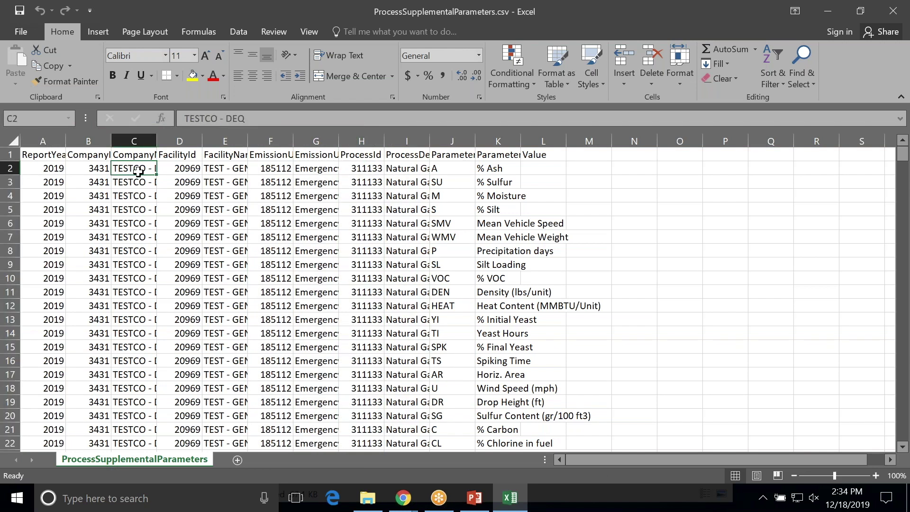
{"action": "left_click", "coordinate": [224, 168]}
{"action": "left_click", "coordinate": [306, 169]}
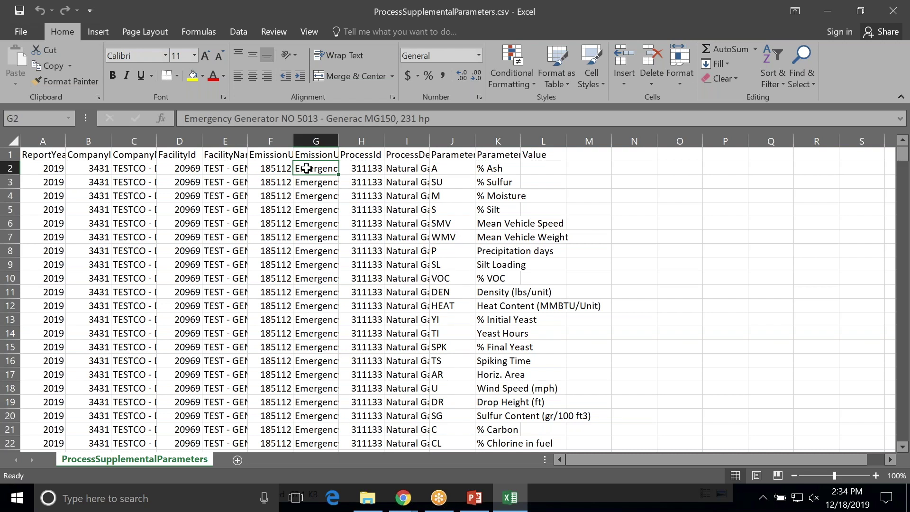
{"action": "left_click", "coordinate": [282, 168]}
{"action": "left_click", "coordinate": [190, 168]}
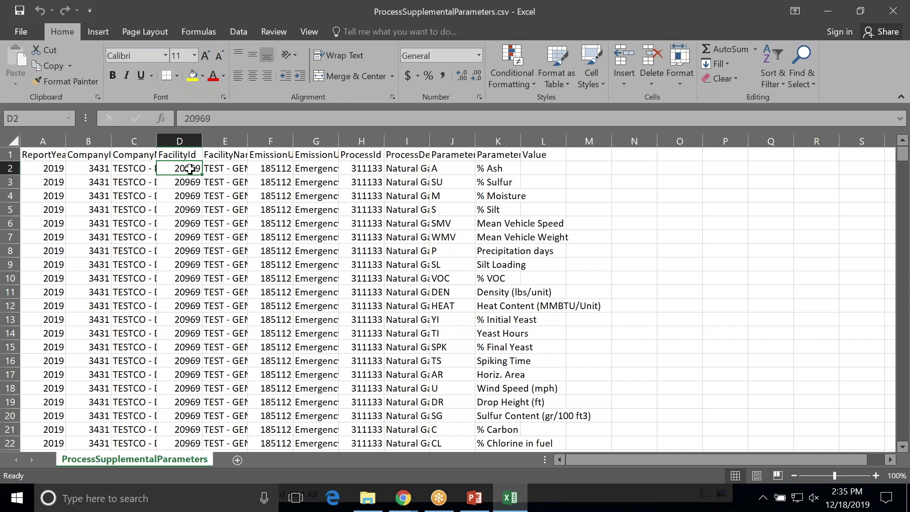
{"action": "left_click", "coordinate": [893, 12]}
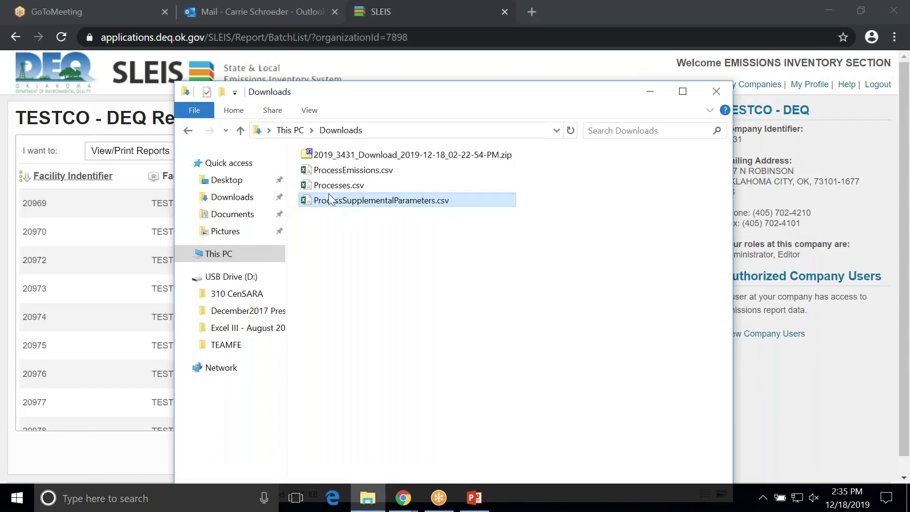
- Open ProcessEmissions.csv, examine the ReportYear to ProcessId columns and rows 2 to 31, and close the file and the Downloads window
{"action": "left_click", "coordinate": [315, 170]}
{"action": "double_click", "coordinate": [315, 171]}
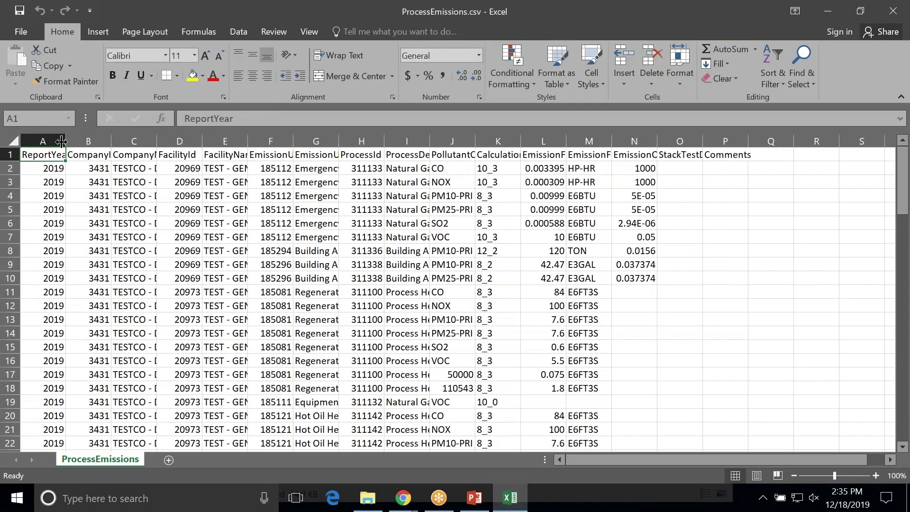
{"action": "left_click_drag", "start_coordinate": [61, 140], "coordinate": [362, 140]}
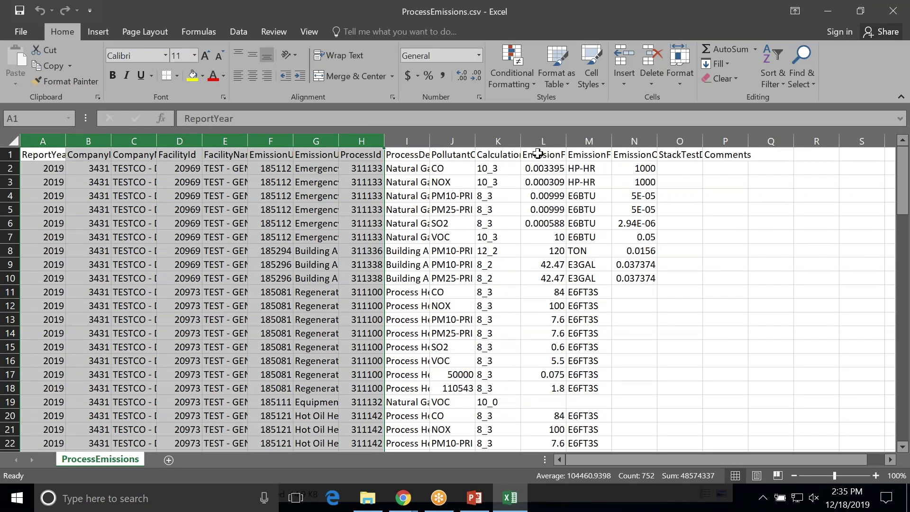
{"action": "left_click_drag", "start_coordinate": [10, 168], "coordinate": [10, 279]}
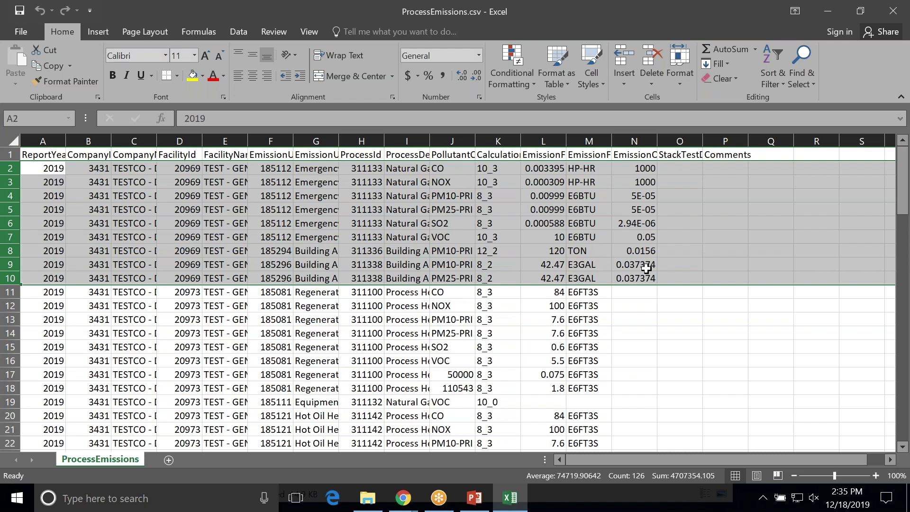
{"action": "scroll", "coordinate": [646, 268], "scroll_direction": "down", "scroll_amount": 4}
{"action": "scroll", "coordinate": [341, 236], "scroll_direction": "up", "scroll_amount": 1}
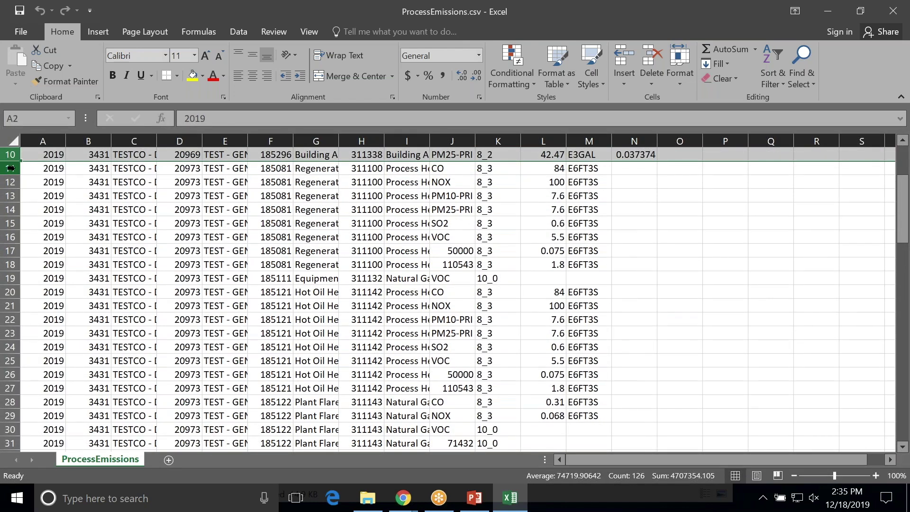
{"action": "left_click_drag", "start_coordinate": [10, 168], "coordinate": [12, 443]}
{"action": "left_click", "coordinate": [893, 10]}
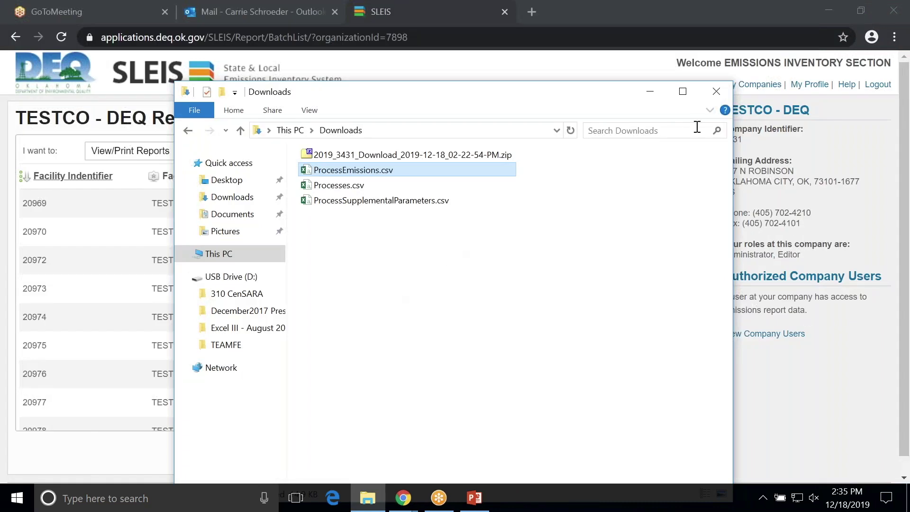
{"action": "left_click", "coordinate": [715, 92]}
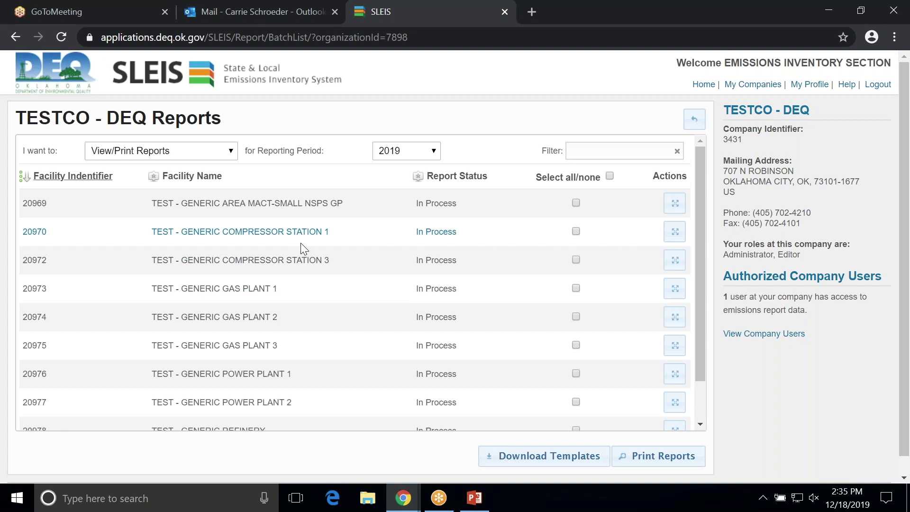
- Set the batch operation to Import Data Files, select the reports for facilities 20969, 20970, 20972, 20973 and 20974, and start the data import
{"action": "left_click", "coordinate": [230, 150]}
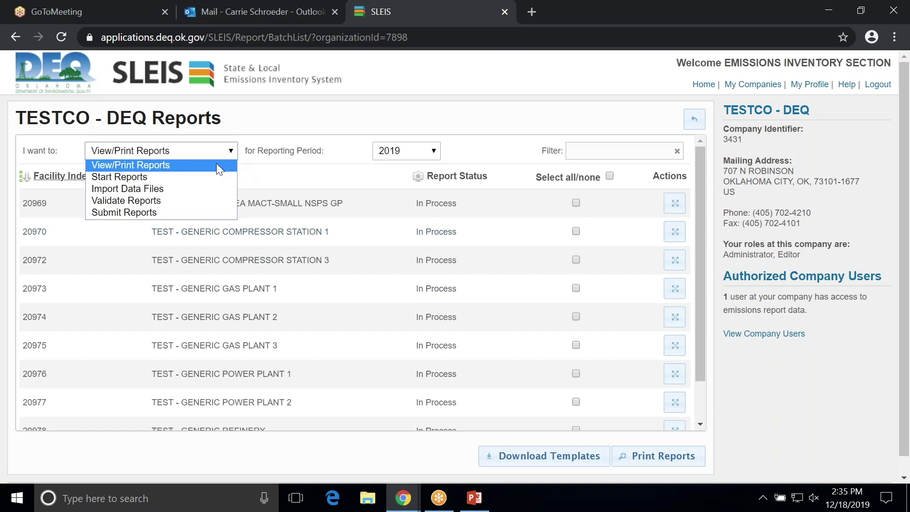
{"action": "left_click", "coordinate": [211, 189]}
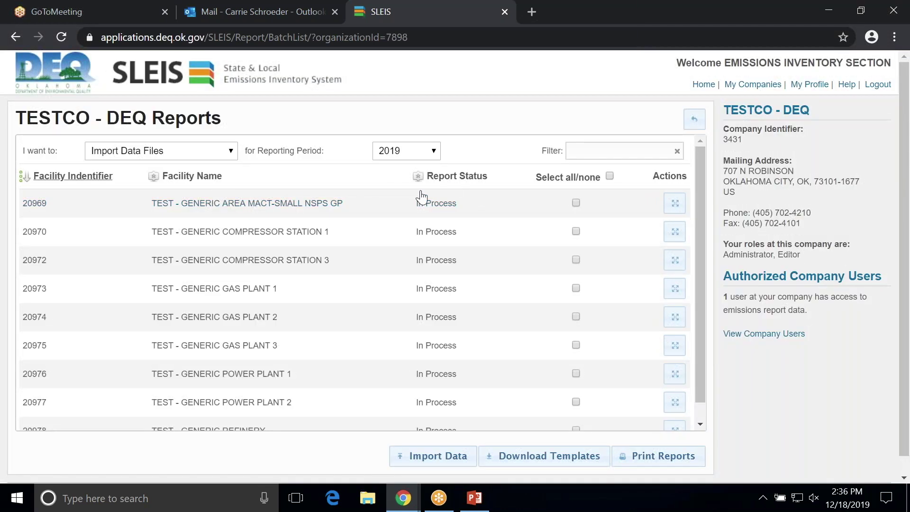
{"action": "scroll", "coordinate": [488, 300], "scroll_direction": "down", "scroll_amount": 1}
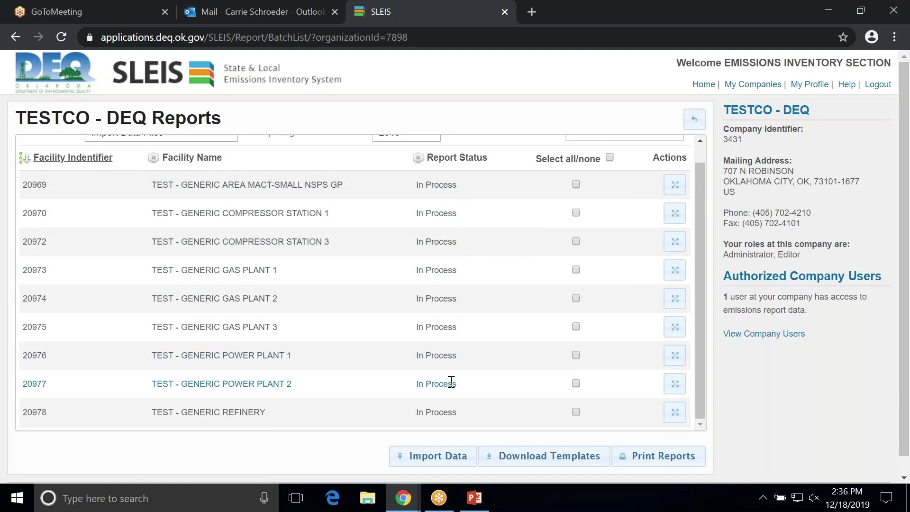
{"action": "scroll", "coordinate": [518, 299], "scroll_direction": "up", "scroll_amount": 1}
{"action": "left_click", "coordinate": [577, 204]}
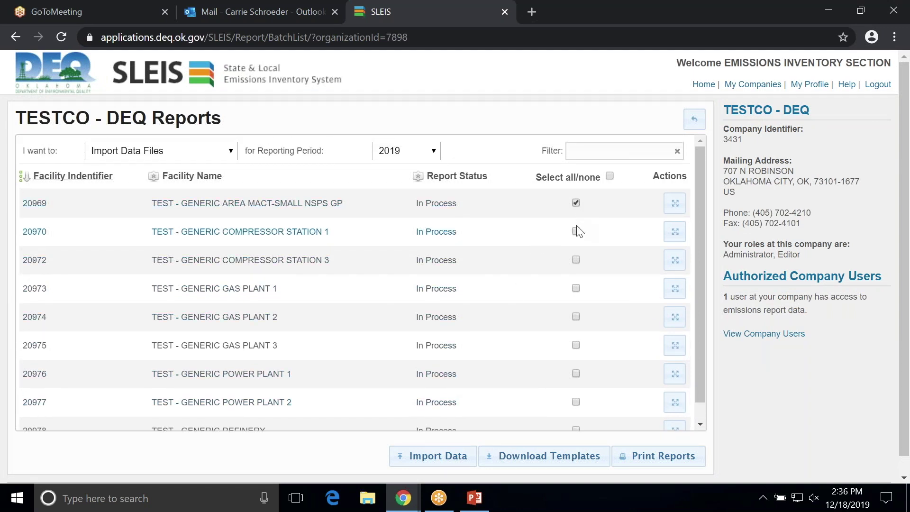
{"action": "left_click", "coordinate": [576, 258]}
{"action": "left_click", "coordinate": [576, 288]}
{"action": "left_click", "coordinate": [576, 317]}
{"action": "left_click", "coordinate": [439, 458]}
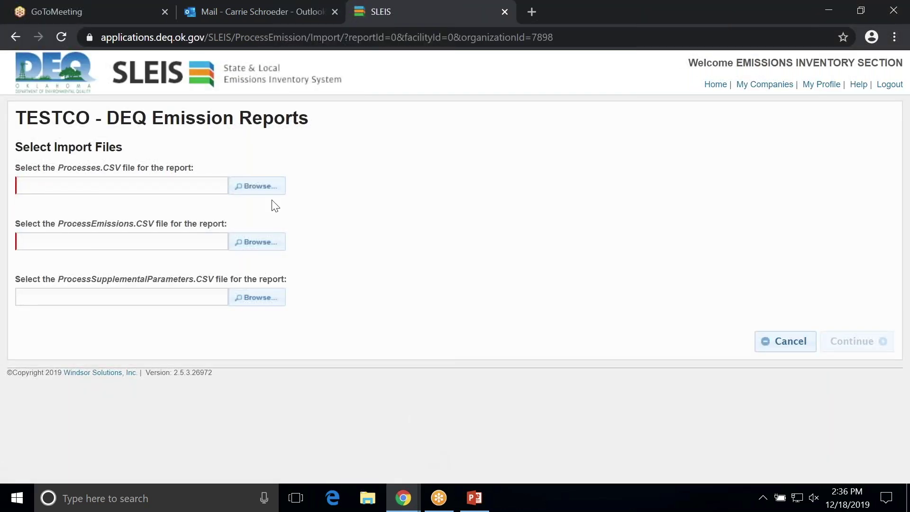
- Choose Processes.csv, ProcessEmissions.csv and ProcessSupplementalParameters.csv from the Desktop as their respective import files and continue the import
{"action": "left_click", "coordinate": [266, 192]}
{"action": "left_click", "coordinate": [188, 233]}
{"action": "left_click", "coordinate": [323, 320]}
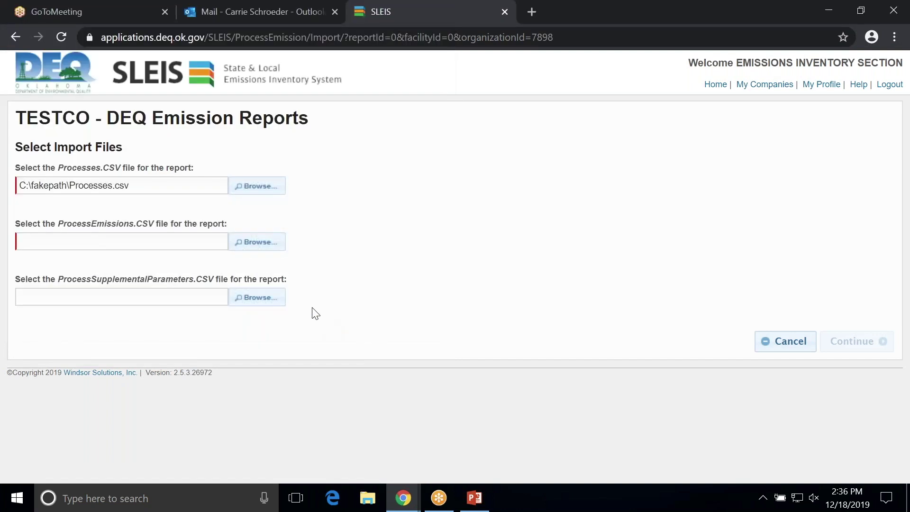
{"action": "left_click", "coordinate": [252, 245]}
{"action": "left_click", "coordinate": [190, 217]}
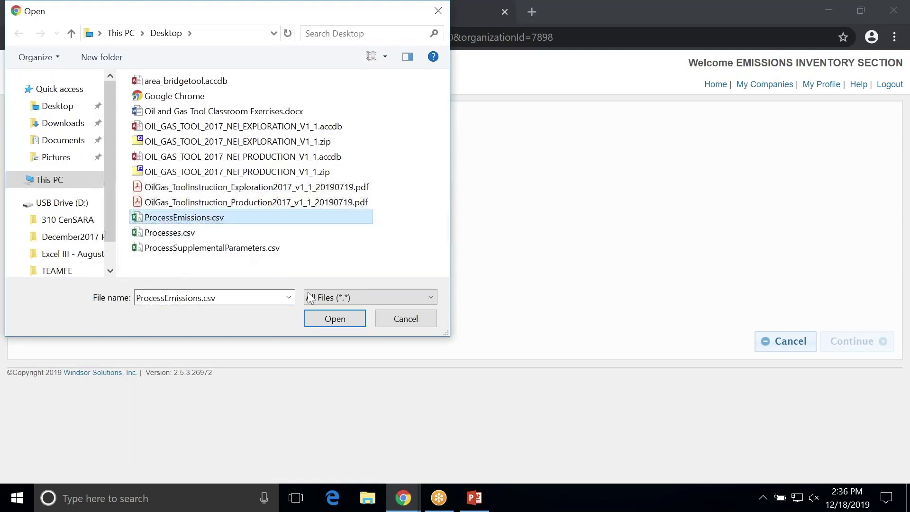
{"action": "left_click", "coordinate": [334, 318]}
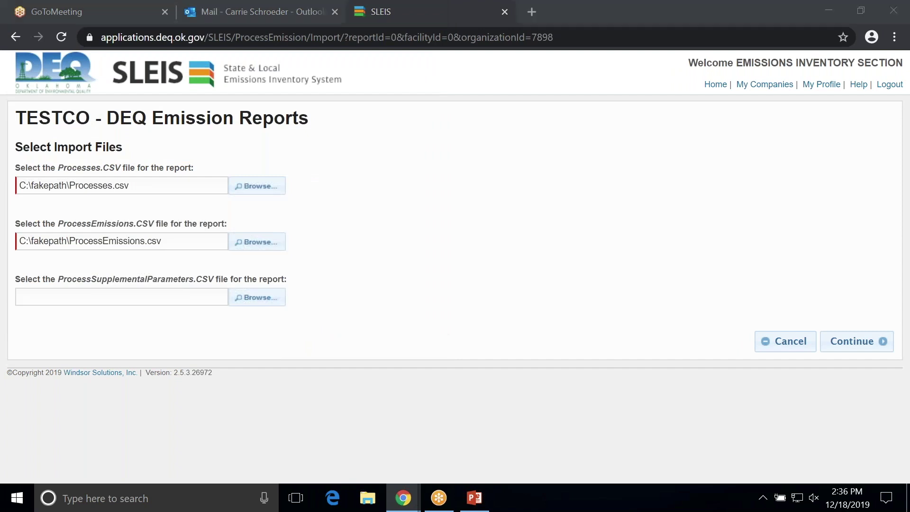
{"action": "left_click", "coordinate": [256, 297]}
{"action": "left_click", "coordinate": [213, 248]}
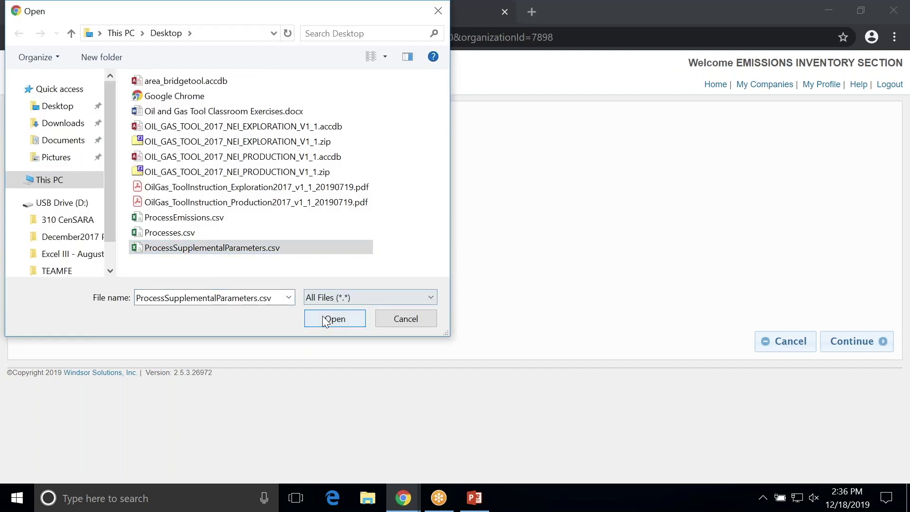
{"action": "left_click", "coordinate": [323, 319]}
{"action": "left_click", "coordinate": [843, 342]}
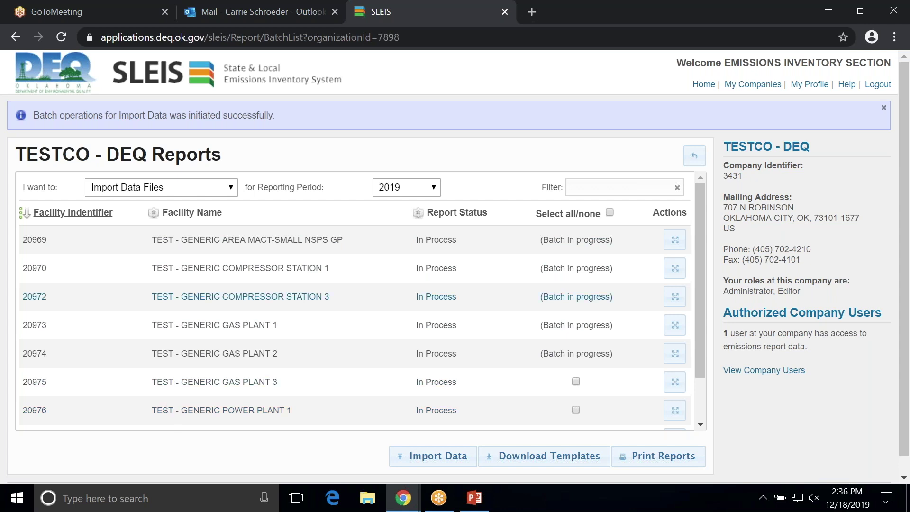
- Switch to Outlook, delete the older SLEIS batch operation emails, and refresh the inbox
{"action": "left_click", "coordinate": [243, 6]}
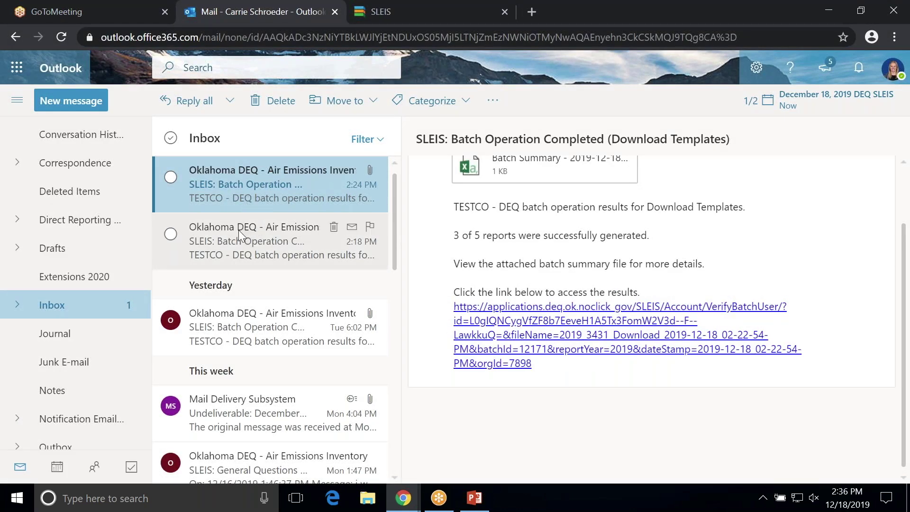
{"action": "left_click", "coordinate": [238, 230]}
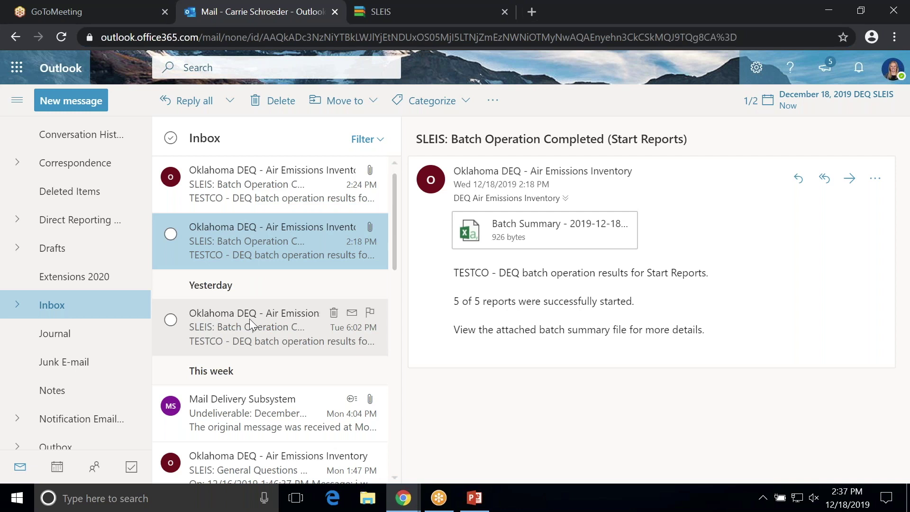
{"action": "left_click", "coordinate": [170, 319]}
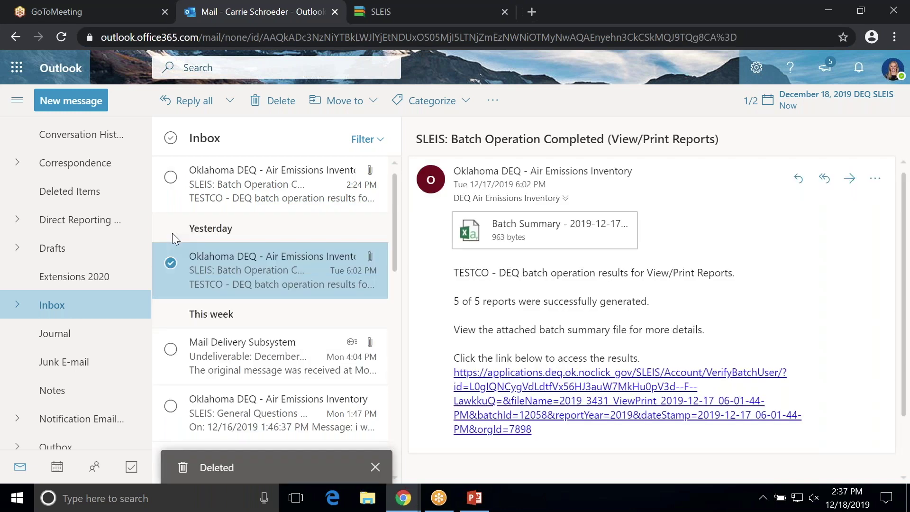
{"action": "left_click", "coordinate": [278, 101]}
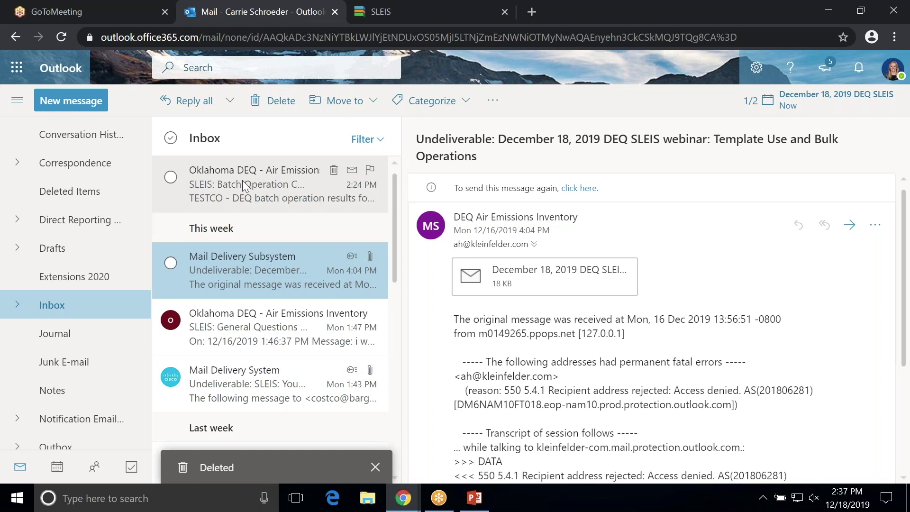
{"action": "left_click", "coordinate": [243, 184]}
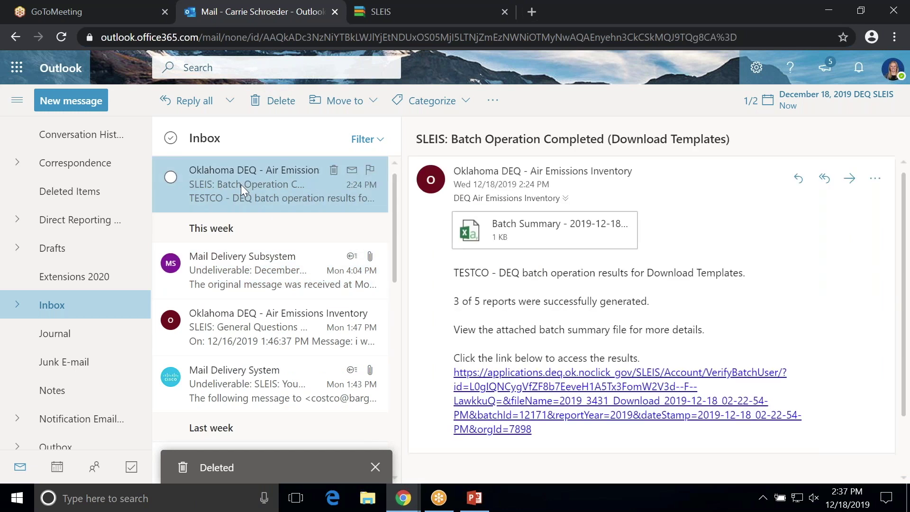
{"action": "left_click", "coordinate": [61, 37]}
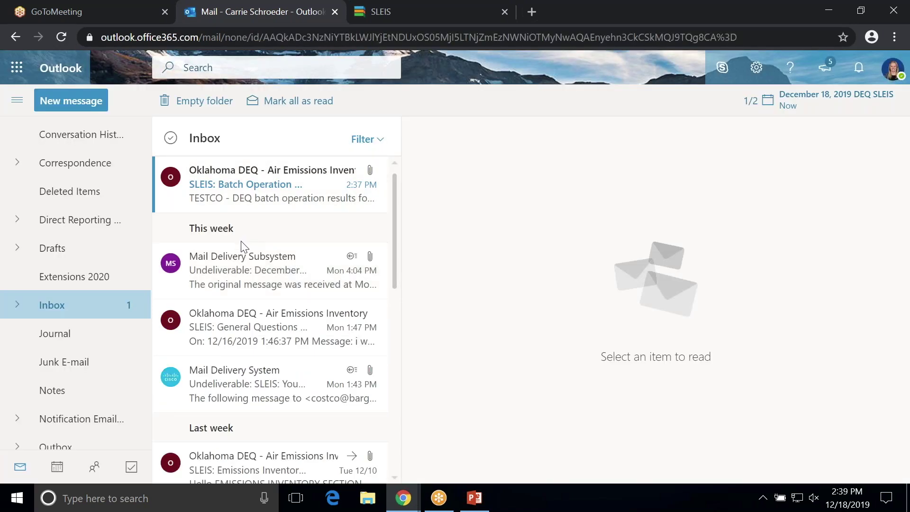
- Open the Import Data completion email, review the batch operation status in rows 2 to 6 of its attached summary, and close the attachment
{"action": "left_click", "coordinate": [249, 174]}
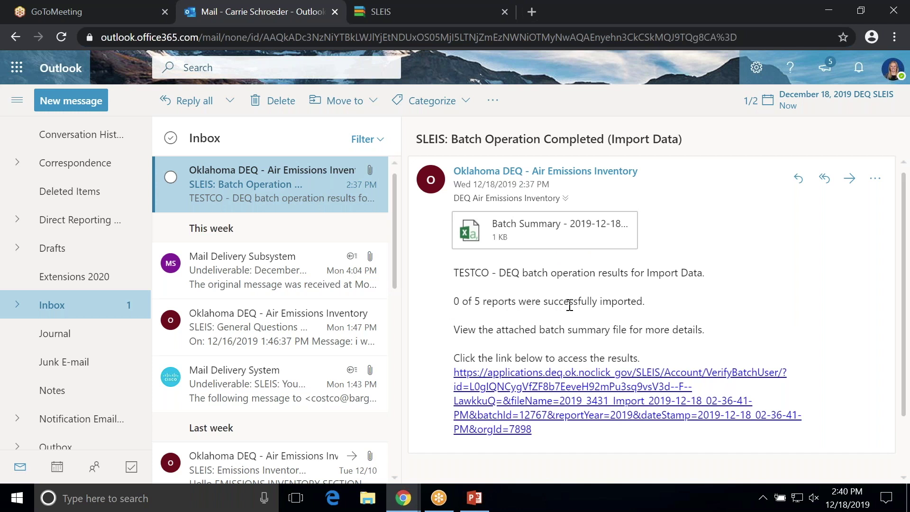
{"action": "left_click", "coordinate": [476, 231]}
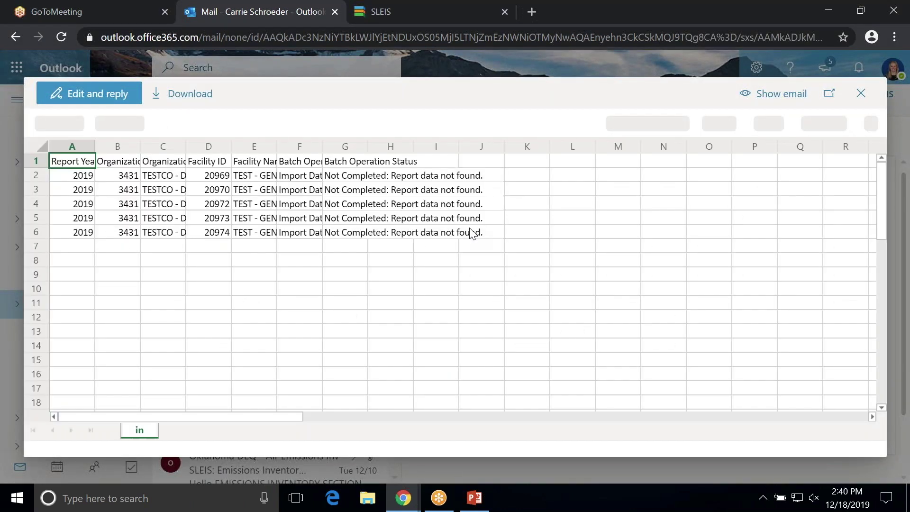
{"action": "left_click", "coordinate": [340, 178]}
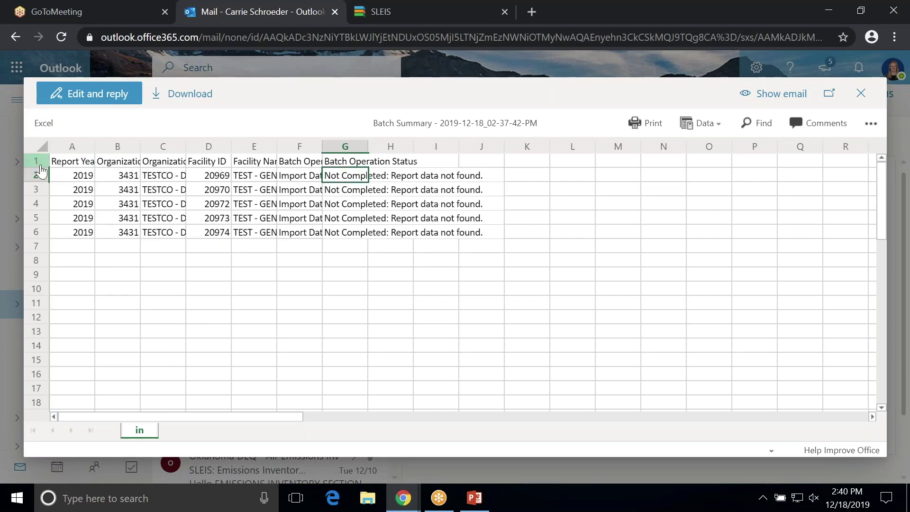
{"action": "left_click_drag", "start_coordinate": [36, 176], "coordinate": [33, 234]}
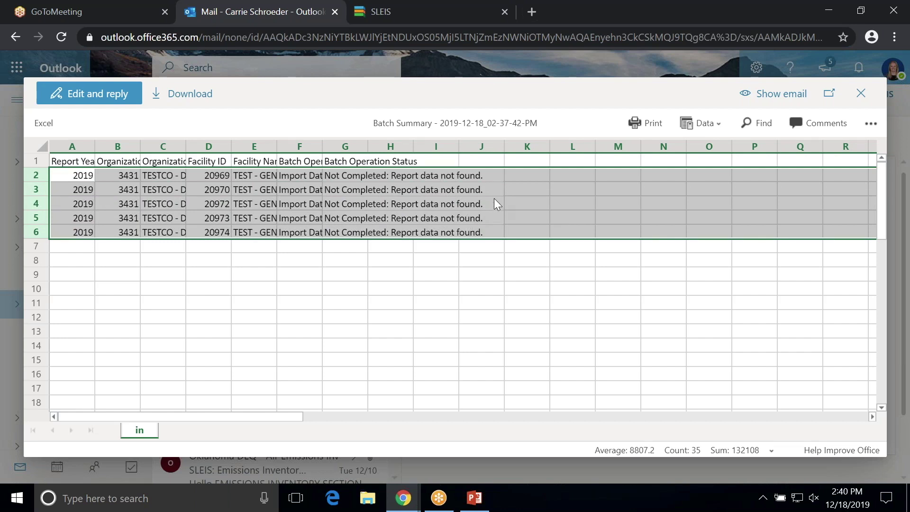
{"action": "left_click", "coordinate": [860, 93]}
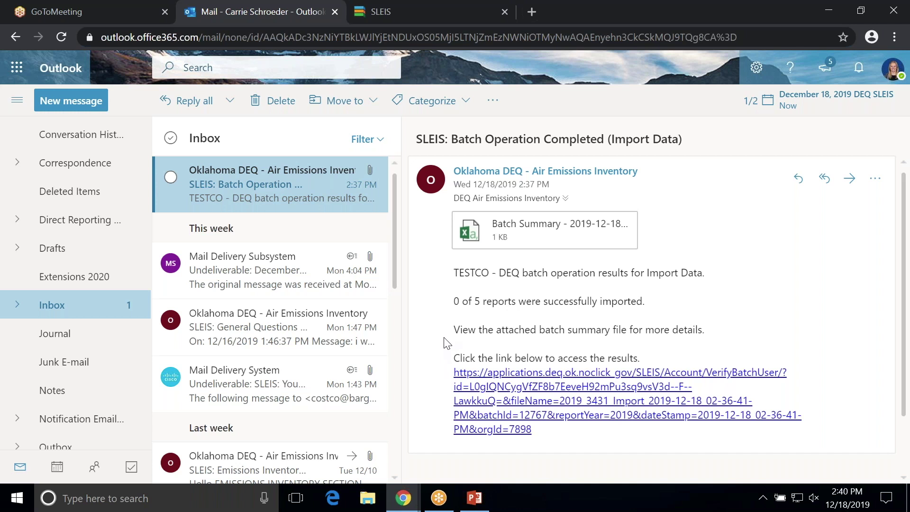
{"action": "scroll", "coordinate": [445, 333], "scroll_direction": "down", "scroll_amount": 2}
{"action": "scroll", "coordinate": [444, 333], "scroll_direction": "up", "scroll_amount": 2}
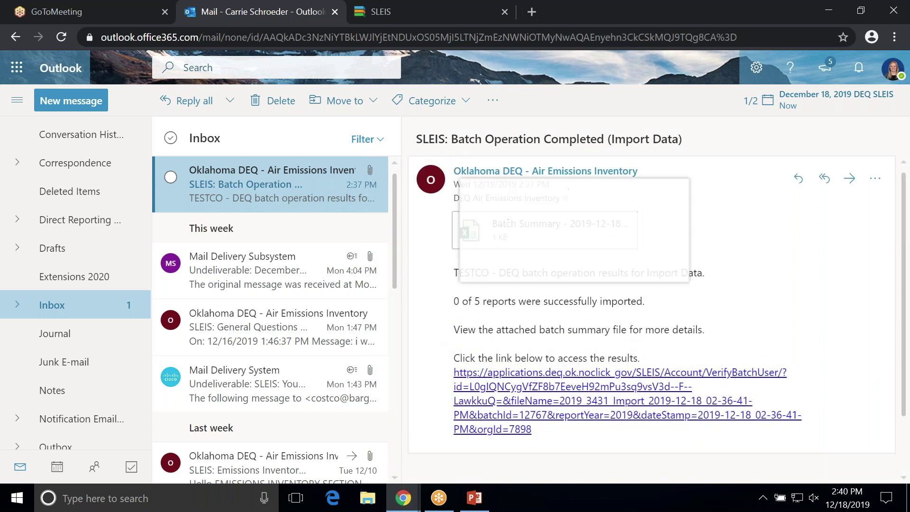
- Return to SLEIS, set the operation to Import Data Files, select reports including facilities 20969, 20970 and 20972, and restart the data import
{"action": "left_click", "coordinate": [402, 9]}
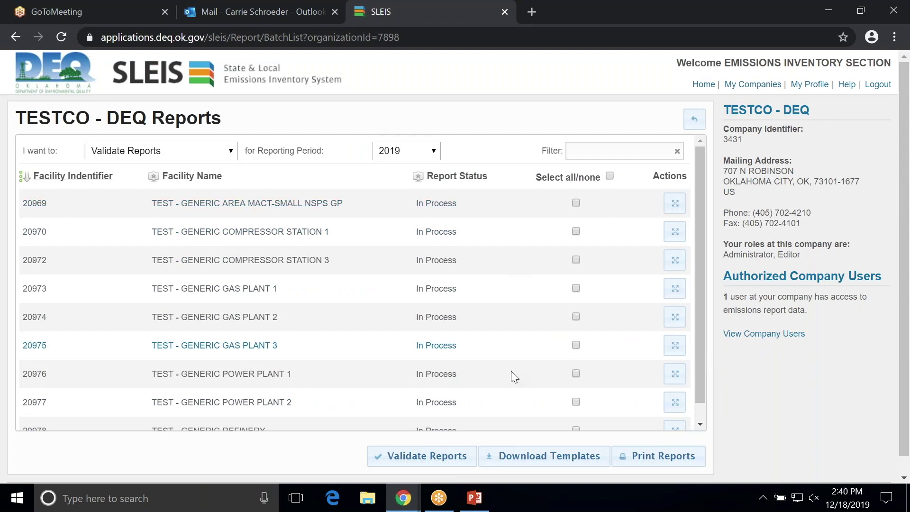
{"action": "left_click", "coordinate": [226, 150]}
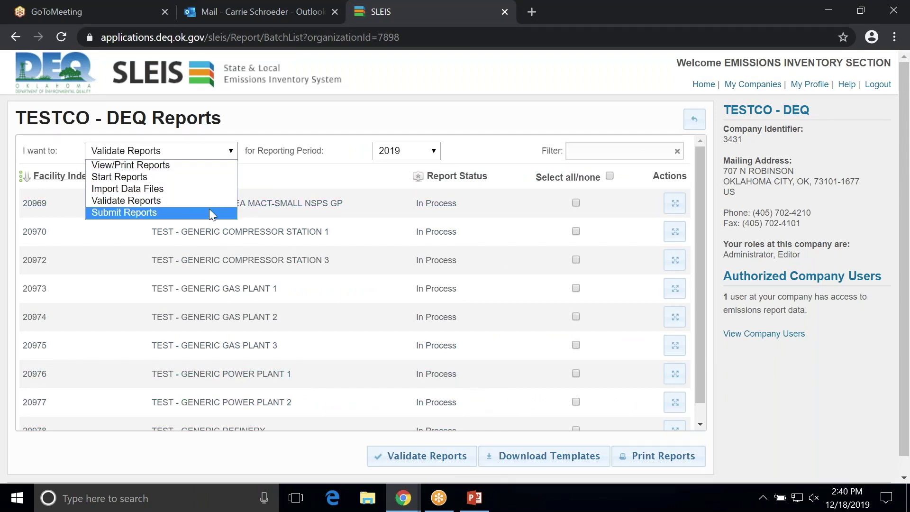
{"action": "left_click", "coordinate": [207, 190]}
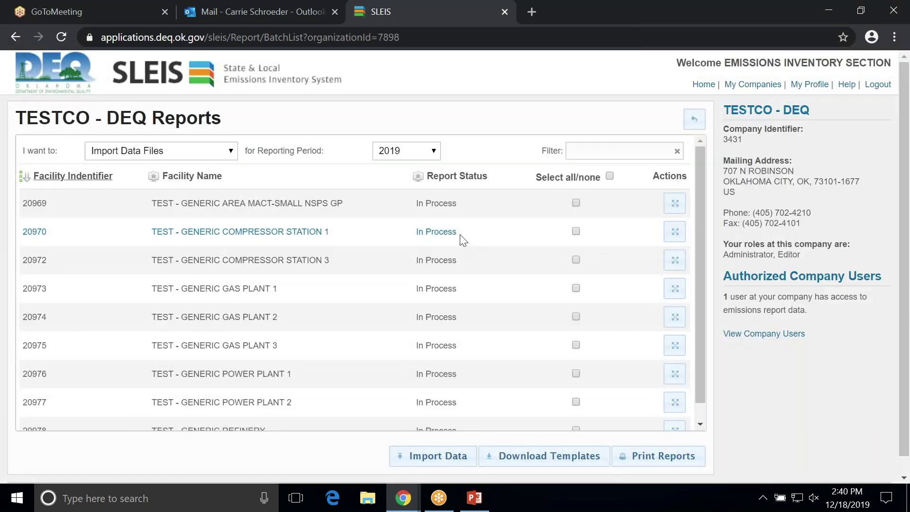
{"action": "left_click", "coordinate": [427, 457]}
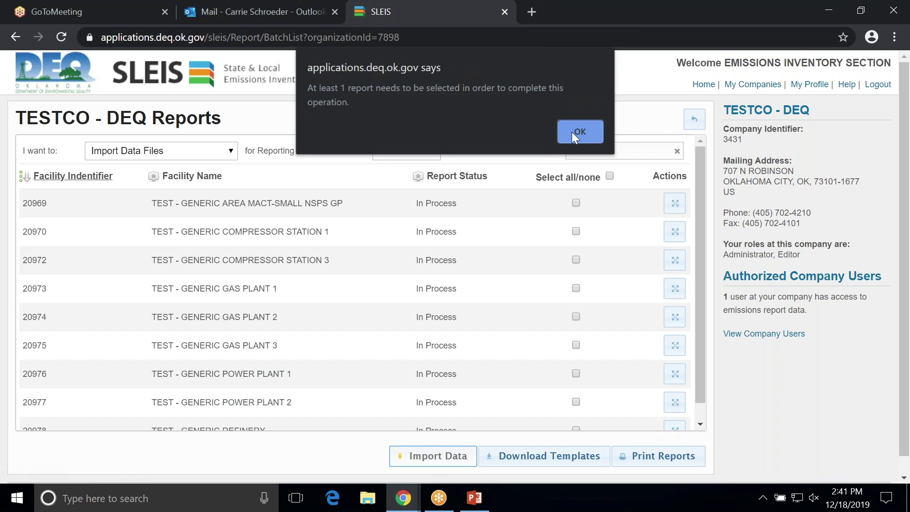
{"action": "left_click", "coordinate": [590, 130]}
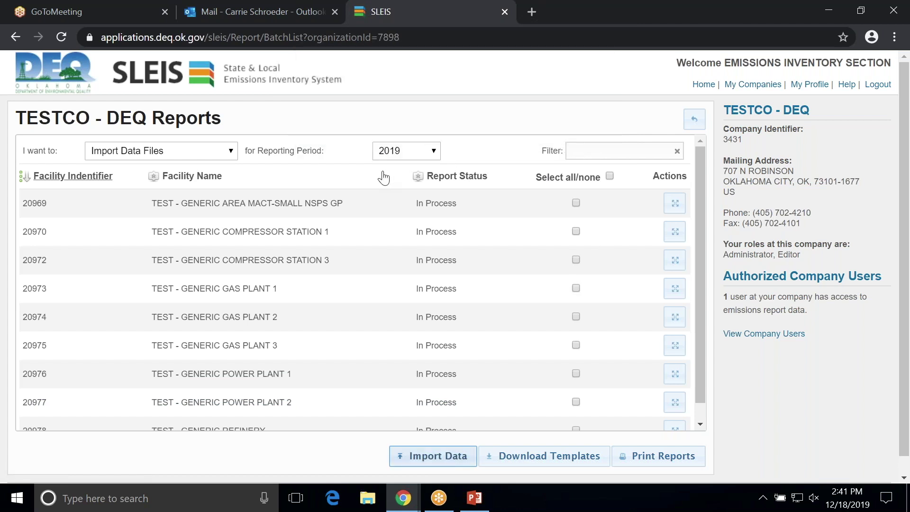
{"action": "left_click", "coordinate": [575, 203]}
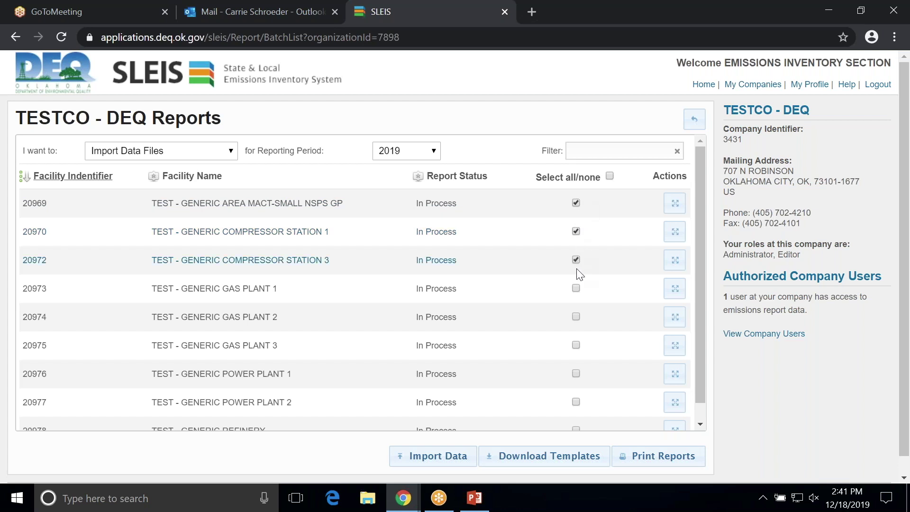
{"action": "left_click", "coordinate": [453, 462]}
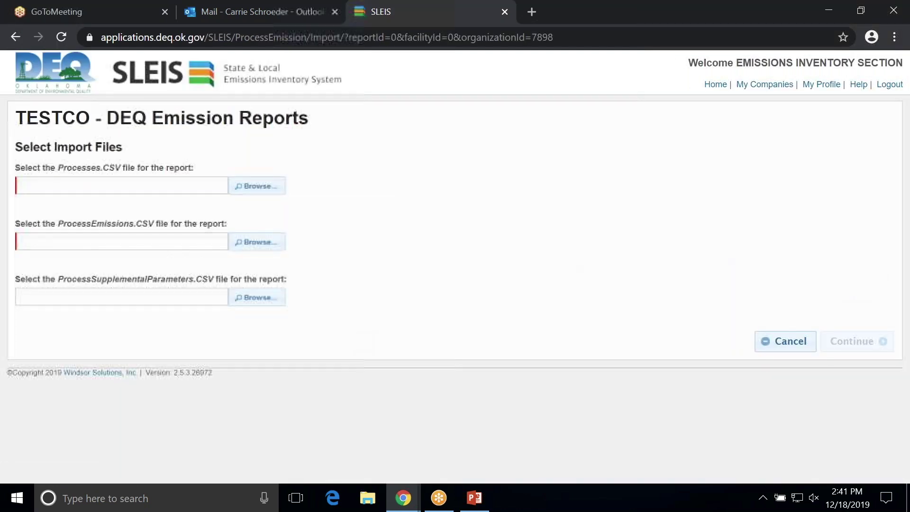
- Check the contents of Processes.csv from the Downloads folder in Excel, and choose that file as the Processes import file
{"action": "left_click", "coordinate": [251, 189]}
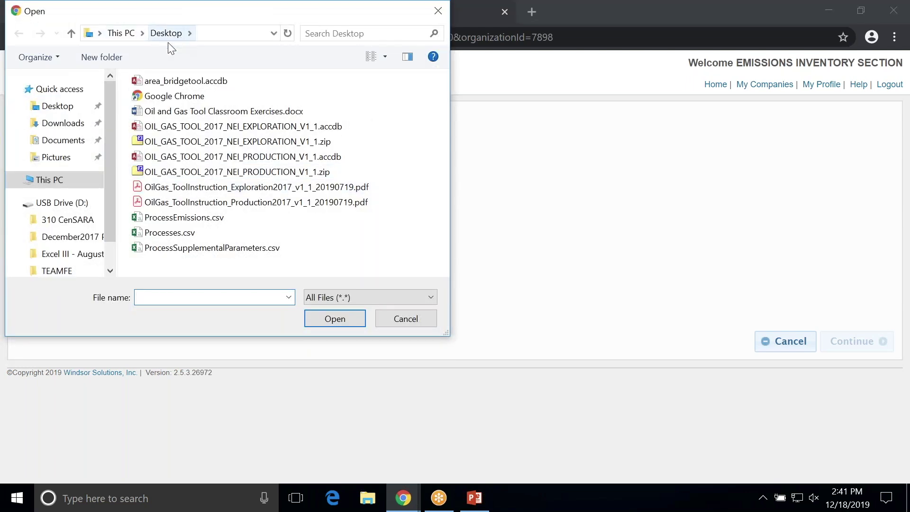
{"action": "left_click", "coordinate": [67, 124]}
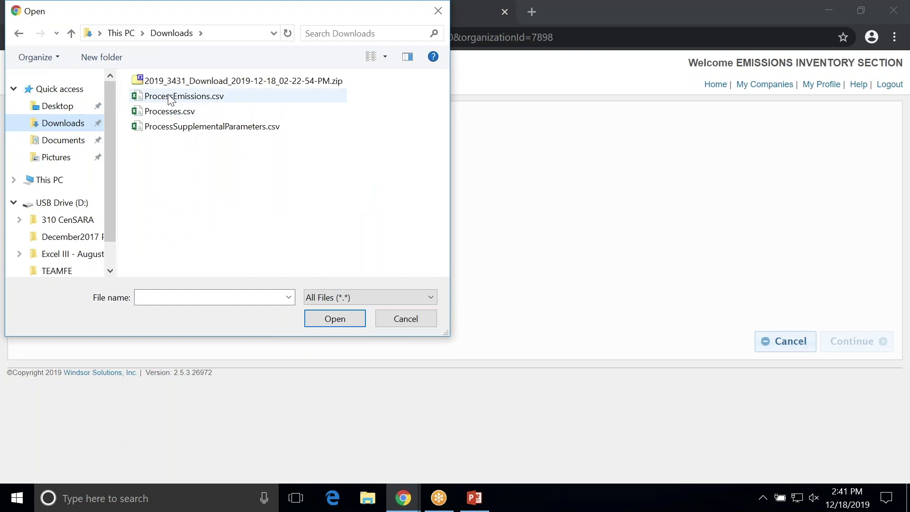
{"action": "left_click", "coordinate": [368, 498]}
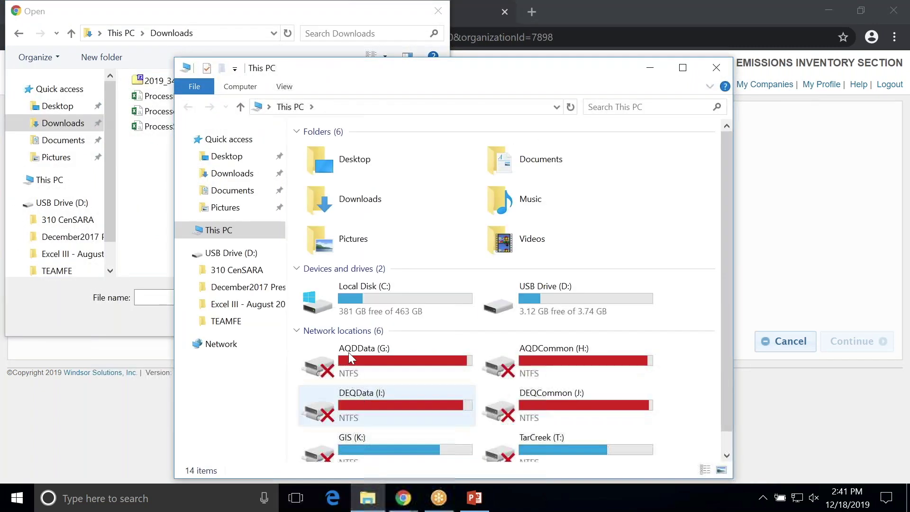
{"action": "left_click", "coordinate": [221, 175]}
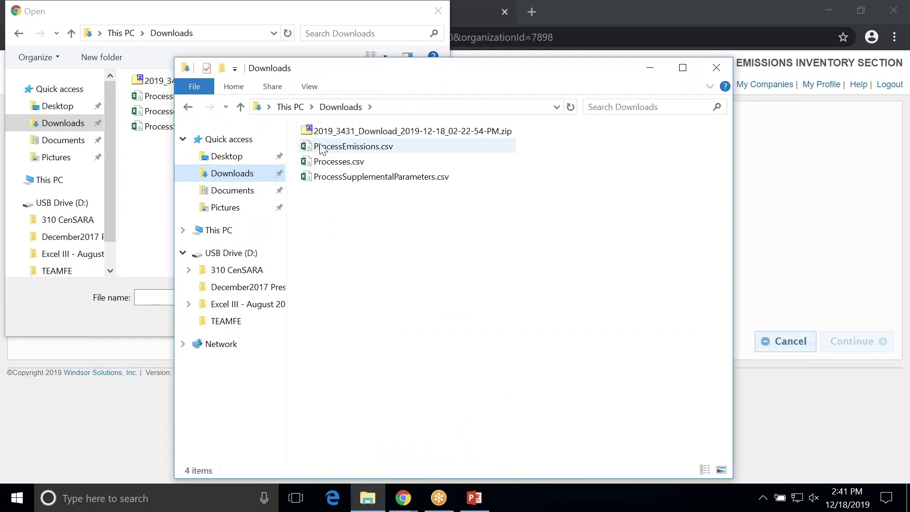
{"action": "left_click", "coordinate": [311, 165]}
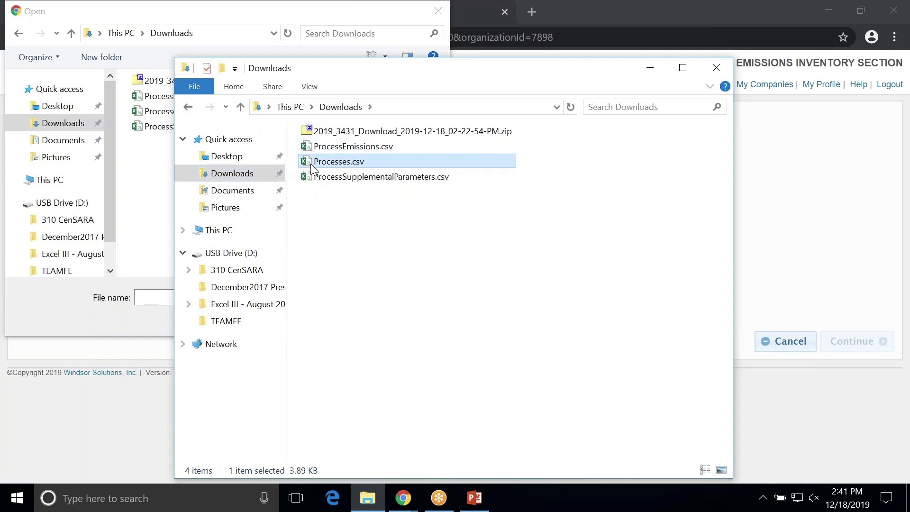
{"action": "double_click", "coordinate": [311, 165]}
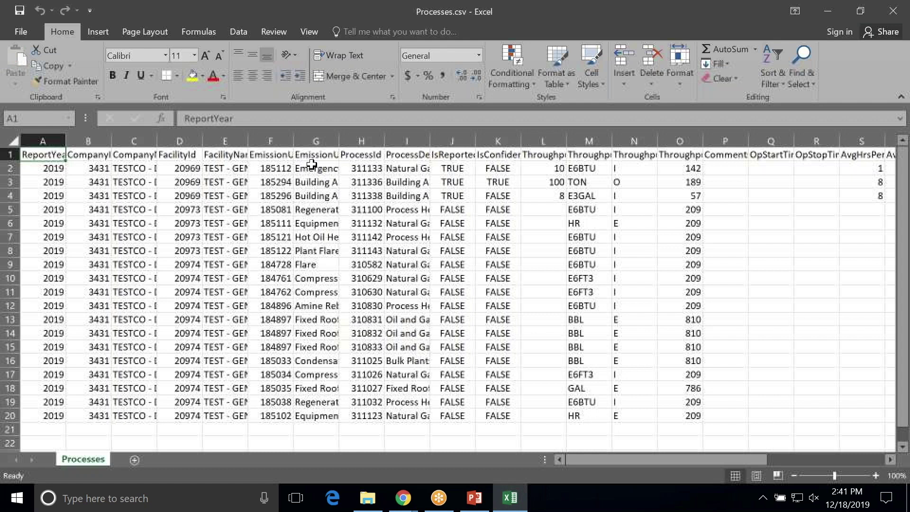
{"action": "left_click", "coordinate": [893, 11]}
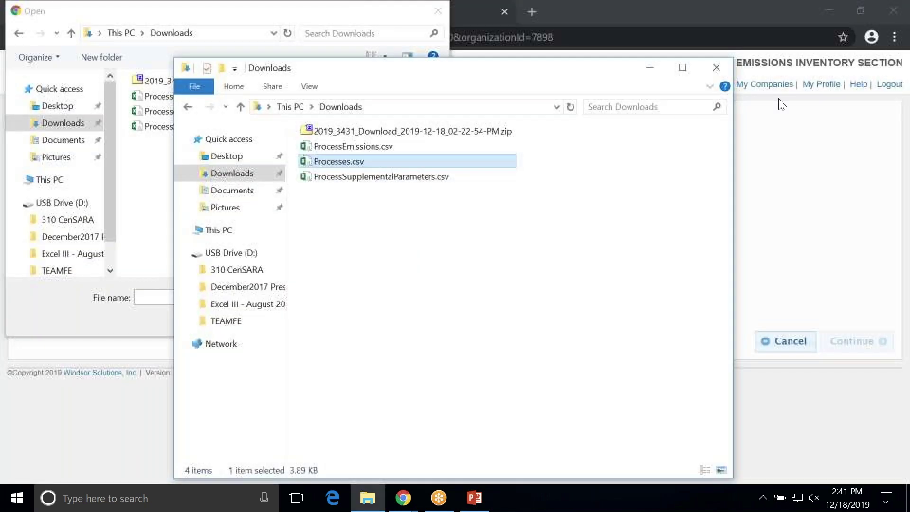
{"action": "left_click", "coordinate": [716, 68]}
{"action": "left_click", "coordinate": [163, 113]}
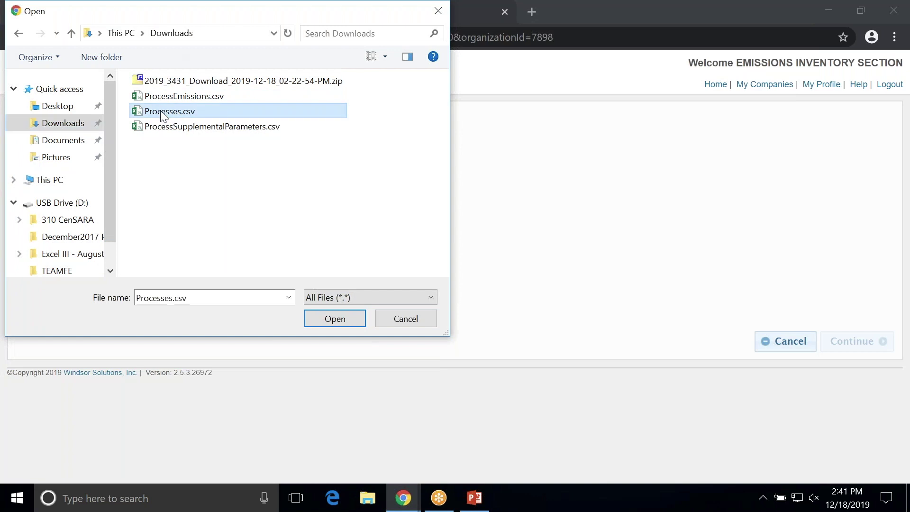
{"action": "left_click", "coordinate": [332, 318]}
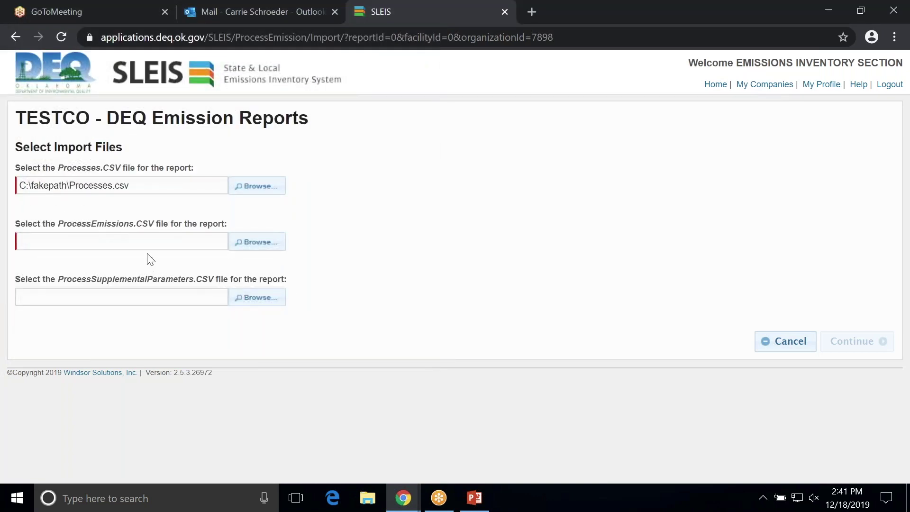
- Choose ProcessEmissions.csv and ProcessSupplementalParameters.csv from Downloads as their respective import files and continue the import
{"action": "left_click", "coordinate": [253, 243]}
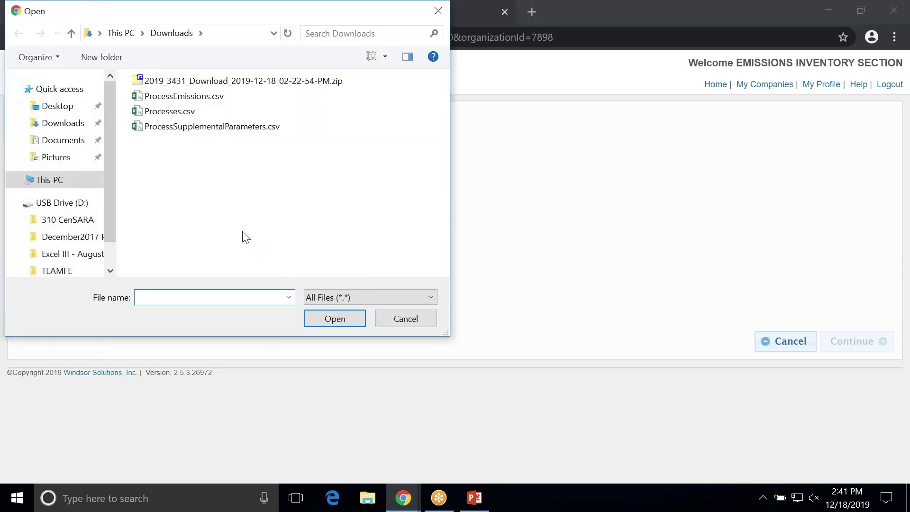
{"action": "left_click", "coordinate": [180, 96]}
{"action": "left_click", "coordinate": [327, 319]}
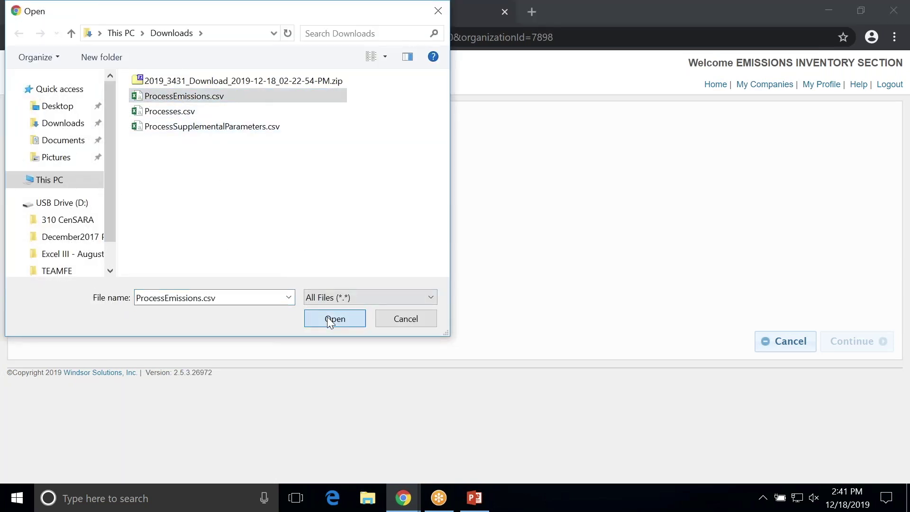
{"action": "left_click", "coordinate": [258, 297]}
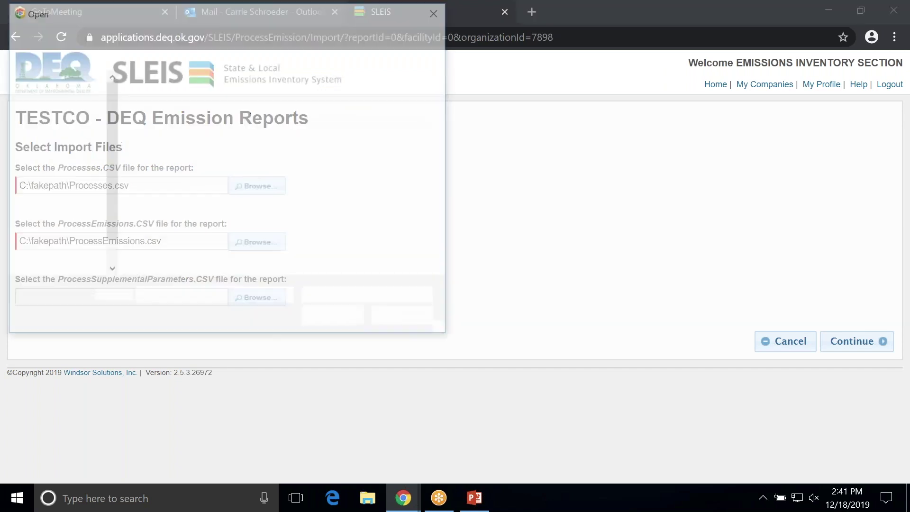
{"action": "left_click", "coordinate": [199, 126]}
{"action": "left_click", "coordinate": [334, 319]}
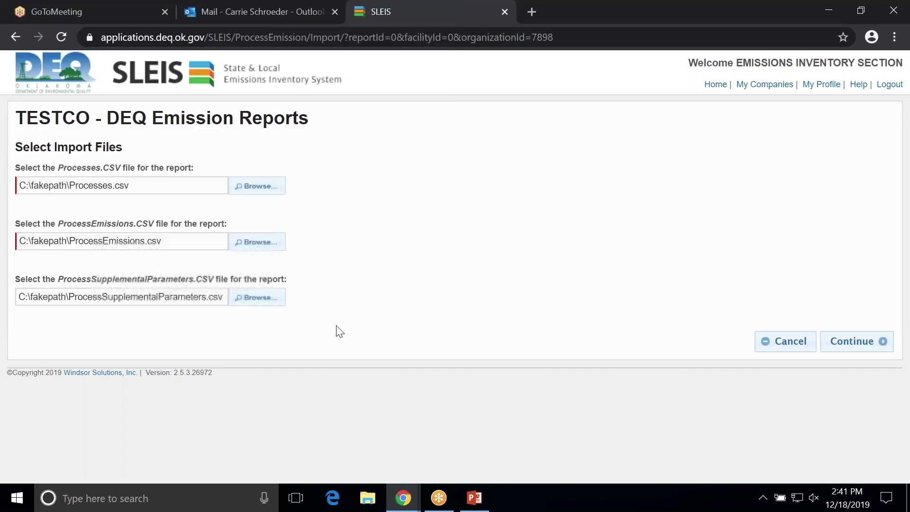
{"action": "left_click", "coordinate": [832, 350]}
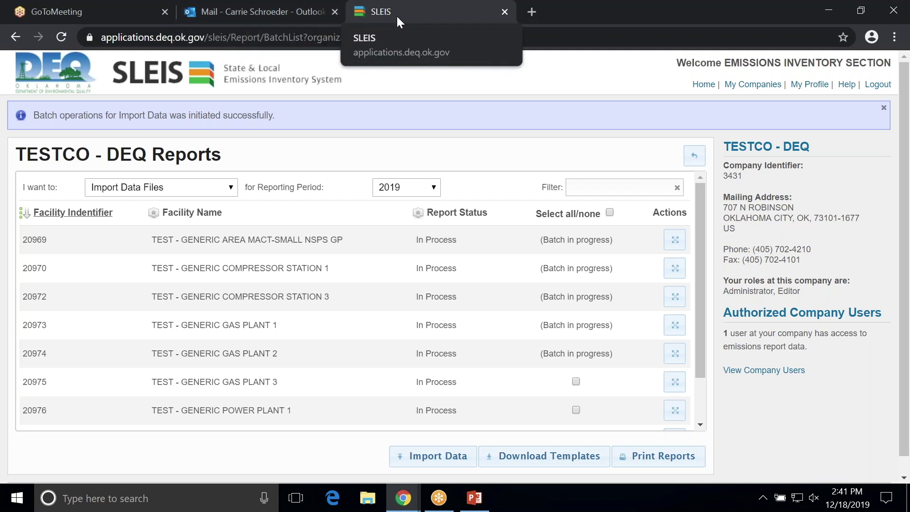
- Open the Batch/Bulk Import version of the SLEIS File Import Specification from the home page and find its Processes.CSV column table
{"action": "left_click", "coordinate": [704, 84]}
{"action": "scroll", "coordinate": [365, 182], "scroll_direction": "down", "scroll_amount": 3}
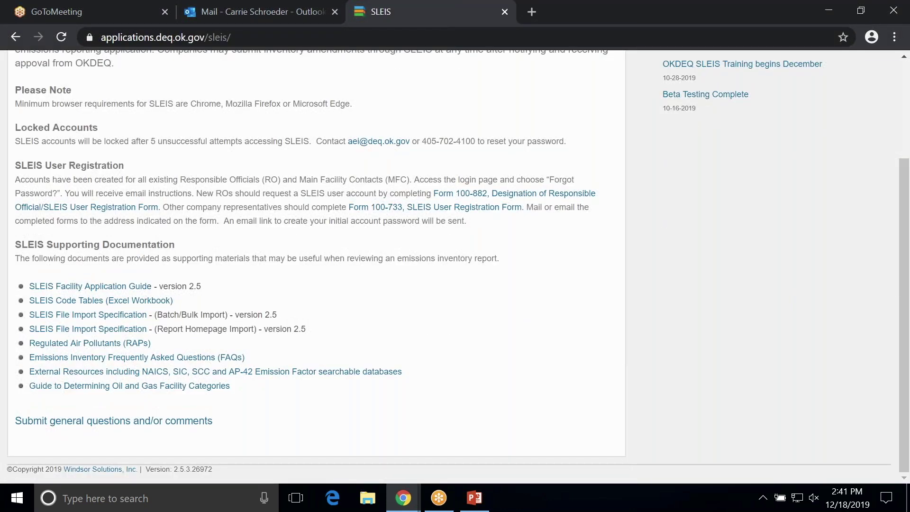
{"action": "left_click", "coordinate": [126, 315]}
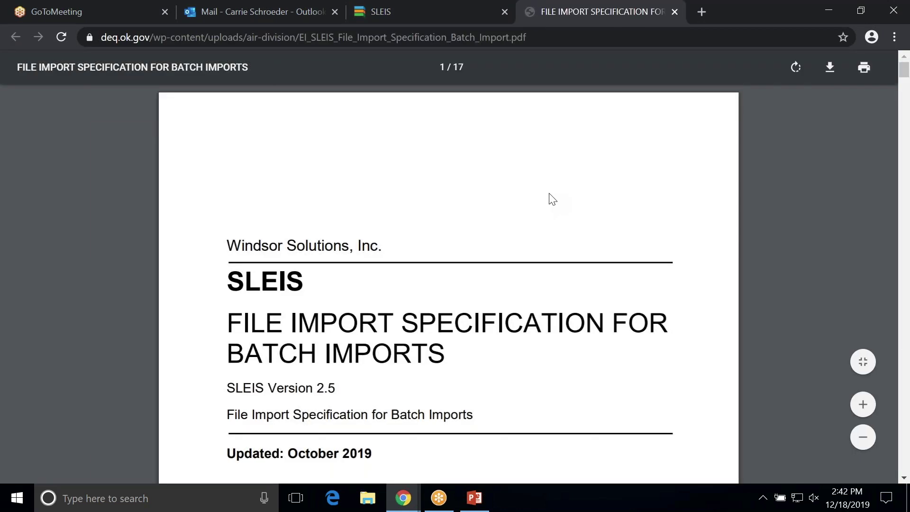
{"action": "scroll", "coordinate": [552, 199], "scroll_direction": "down", "scroll_amount": 5}
{"action": "scroll", "coordinate": [552, 199], "scroll_direction": "down", "scroll_amount": 10}
{"action": "scroll", "coordinate": [555, 201], "scroll_direction": "down", "scroll_amount": 20}
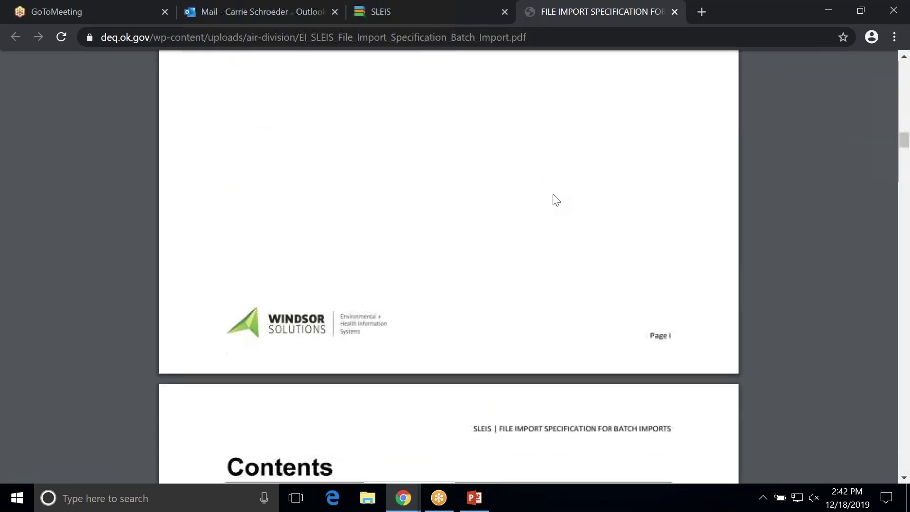
{"action": "scroll", "coordinate": [555, 195], "scroll_direction": "down", "scroll_amount": 20}
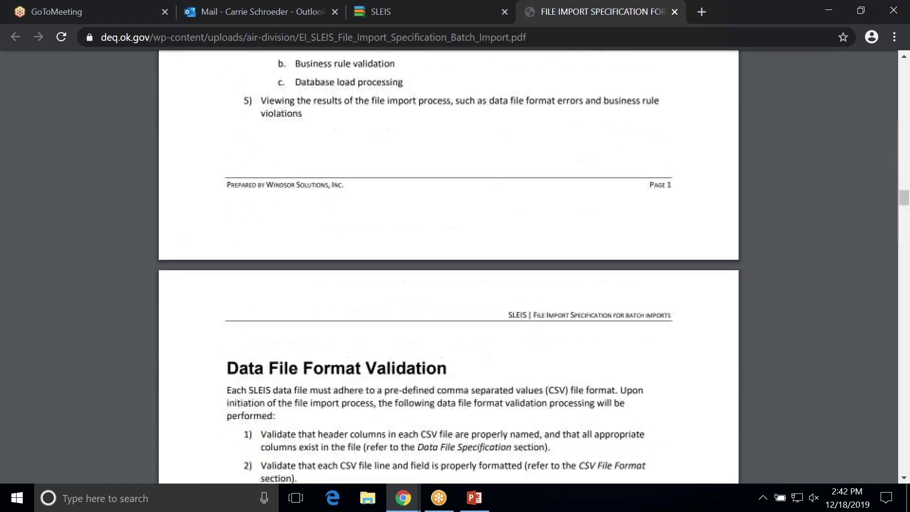
{"action": "scroll", "coordinate": [556, 194], "scroll_direction": "down", "scroll_amount": 20}
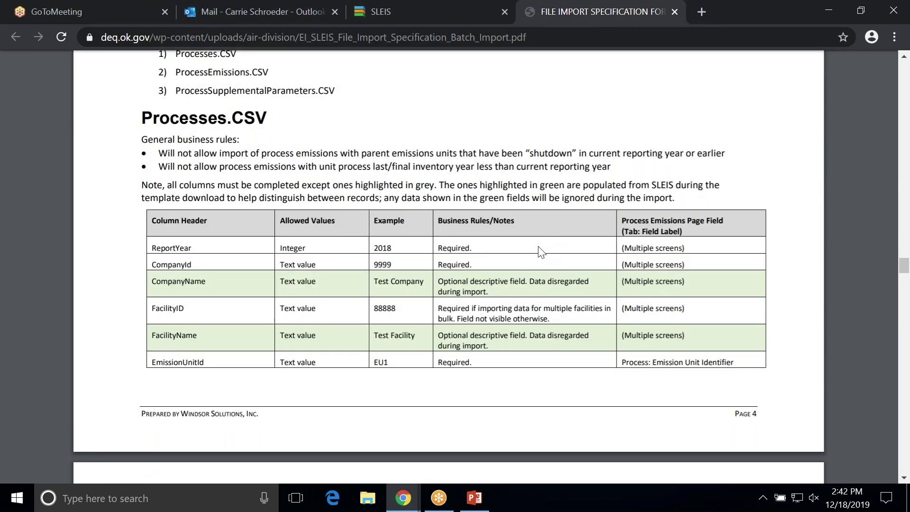
- Examine the Processes.CSV business rules, highlighting the CompanyName disregarded-data note and the IsReported default, and close the specification
{"action": "left_click_drag", "start_coordinate": [469, 263], "coordinate": [441, 264]}
{"action": "left_click_drag", "start_coordinate": [476, 308], "coordinate": [578, 289]}
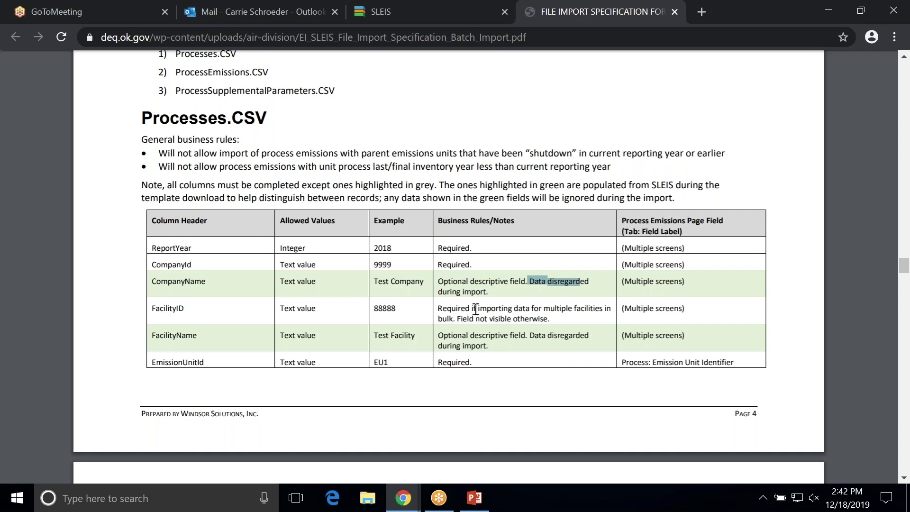
{"action": "scroll", "coordinate": [475, 309], "scroll_direction": "down", "scroll_amount": 5}
{"action": "scroll", "coordinate": [474, 309], "scroll_direction": "down", "scroll_amount": 7}
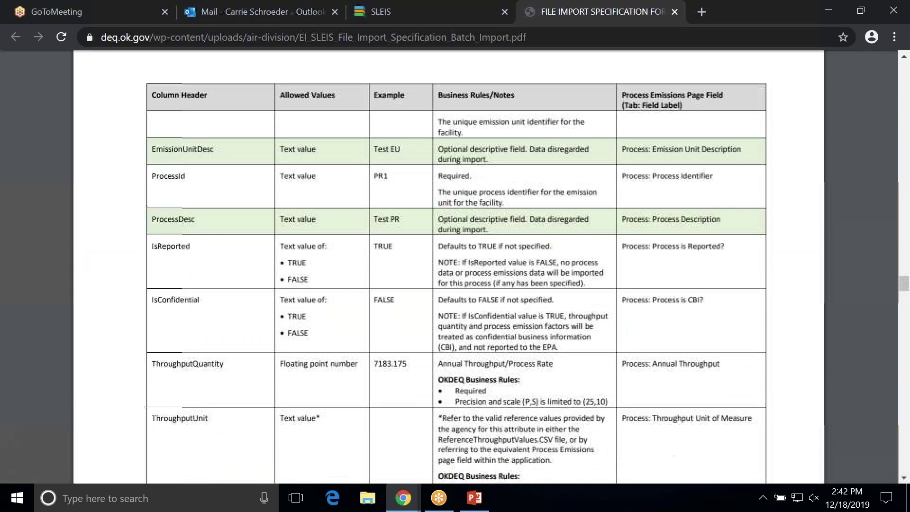
{"action": "left_click_drag", "start_coordinate": [437, 145], "coordinate": [550, 145]}
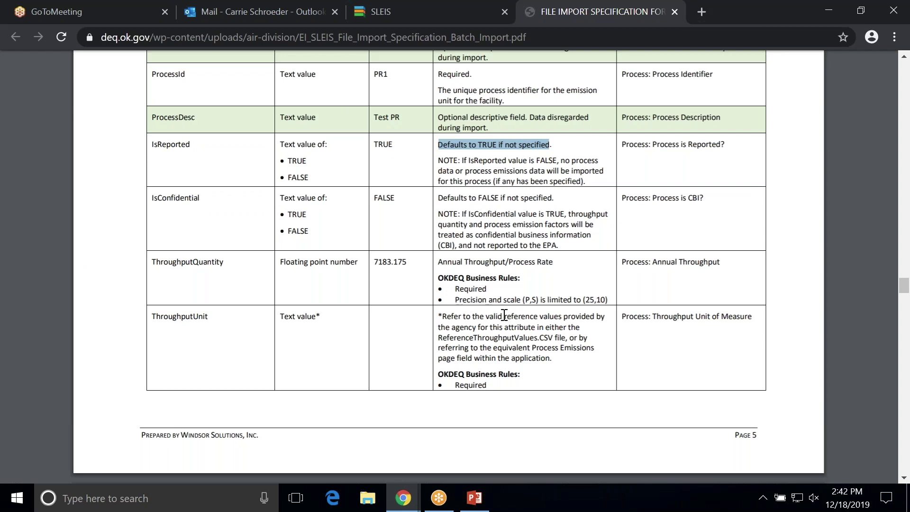
{"action": "scroll", "coordinate": [502, 315], "scroll_direction": "down", "scroll_amount": 3}
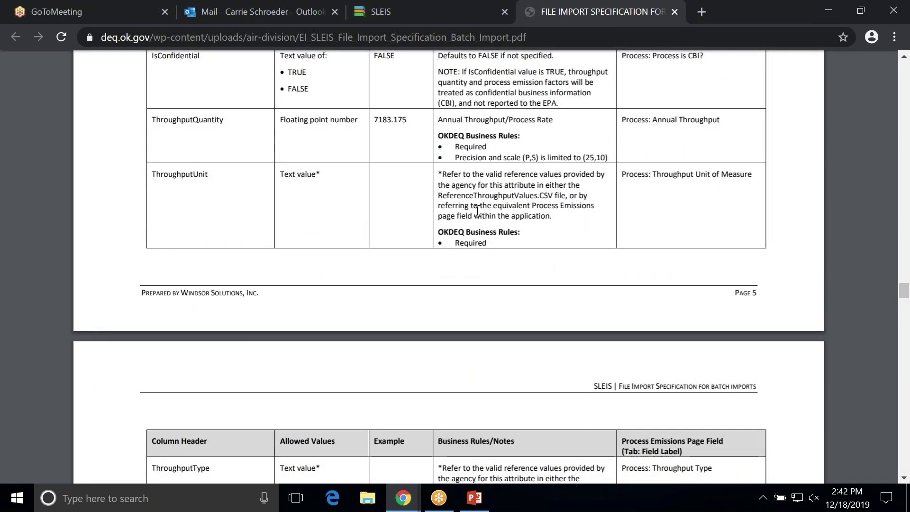
{"action": "scroll", "coordinate": [477, 211], "scroll_direction": "up", "scroll_amount": 9}
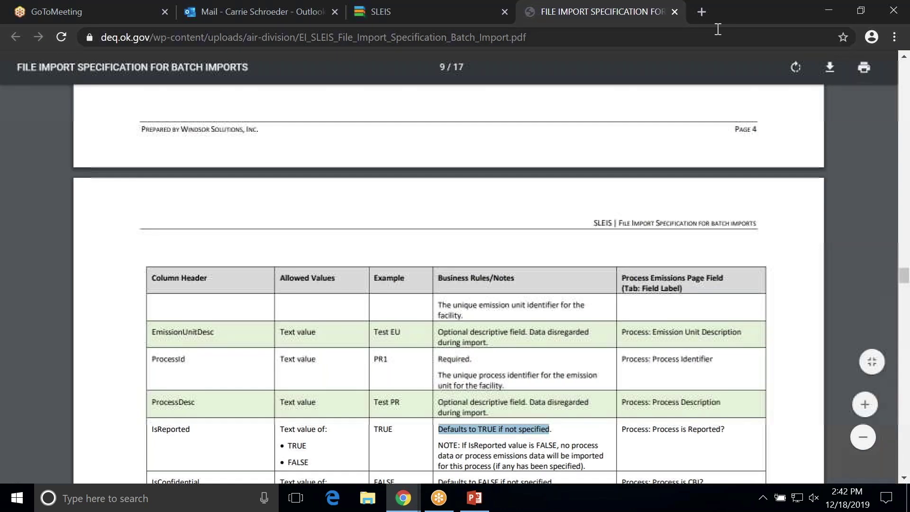
{"action": "left_click", "coordinate": [673, 12]}
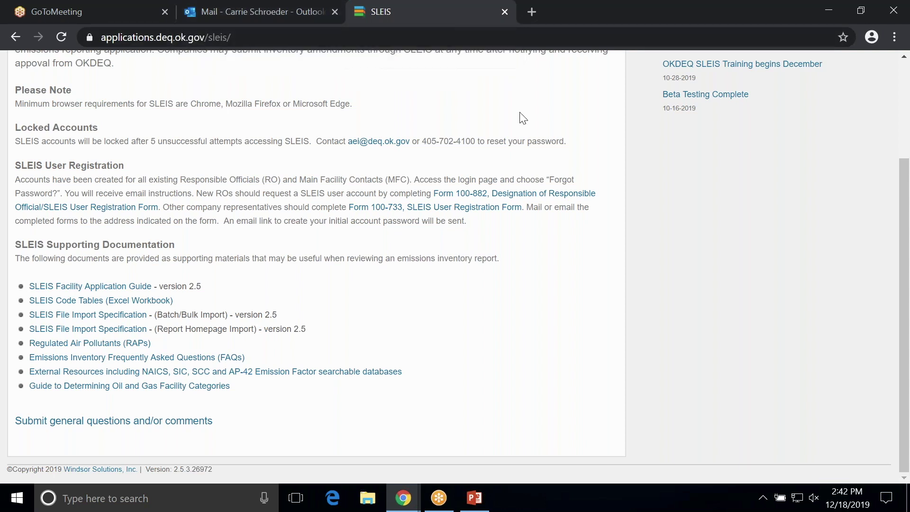
- Return to the TESTCO - DEQ reports list through My Companies and reload it to check the batch progress
{"action": "scroll", "coordinate": [517, 123], "scroll_direction": "up", "scroll_amount": 3}
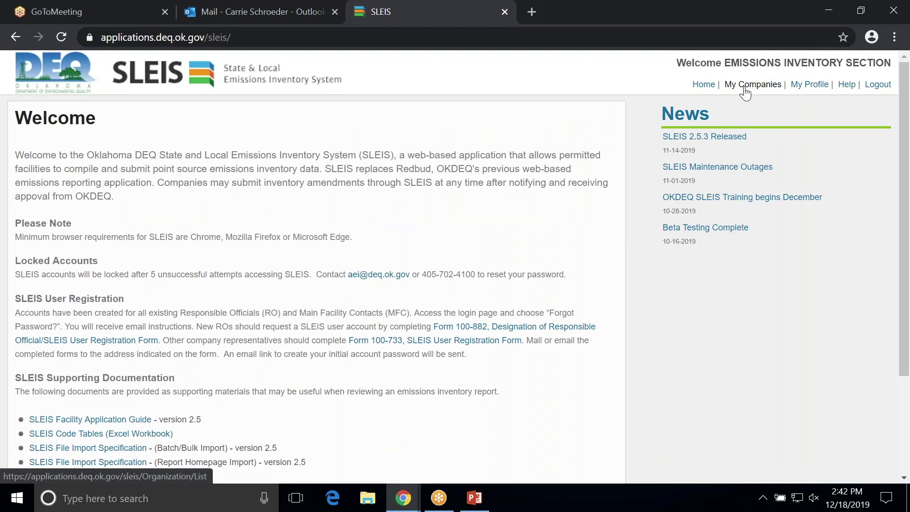
{"action": "left_click", "coordinate": [745, 90]}
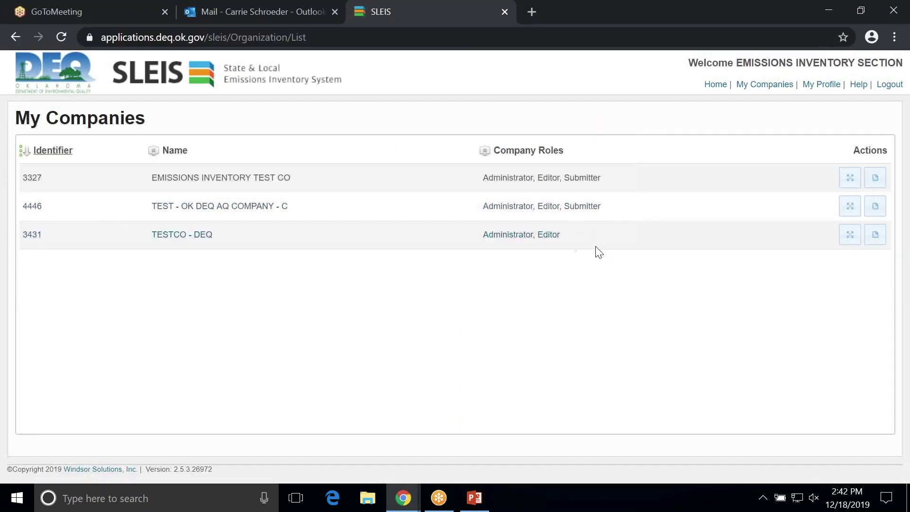
{"action": "left_click", "coordinate": [874, 234]}
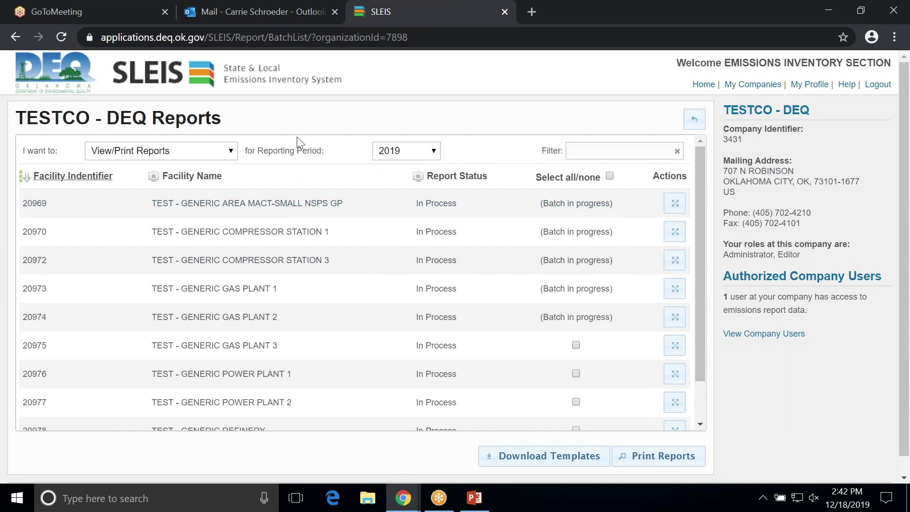
{"action": "left_click", "coordinate": [60, 36]}
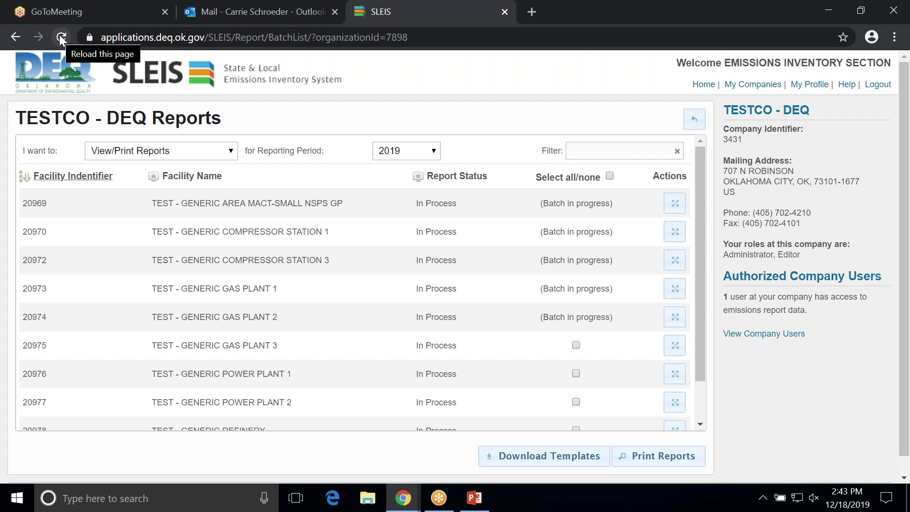
{"action": "left_click", "coordinate": [60, 37]}
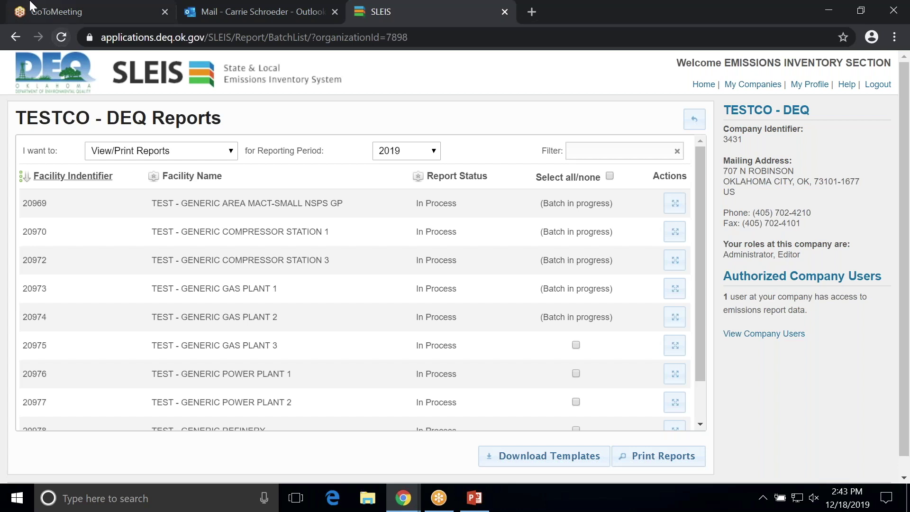
{"action": "left_click", "coordinate": [62, 38]}
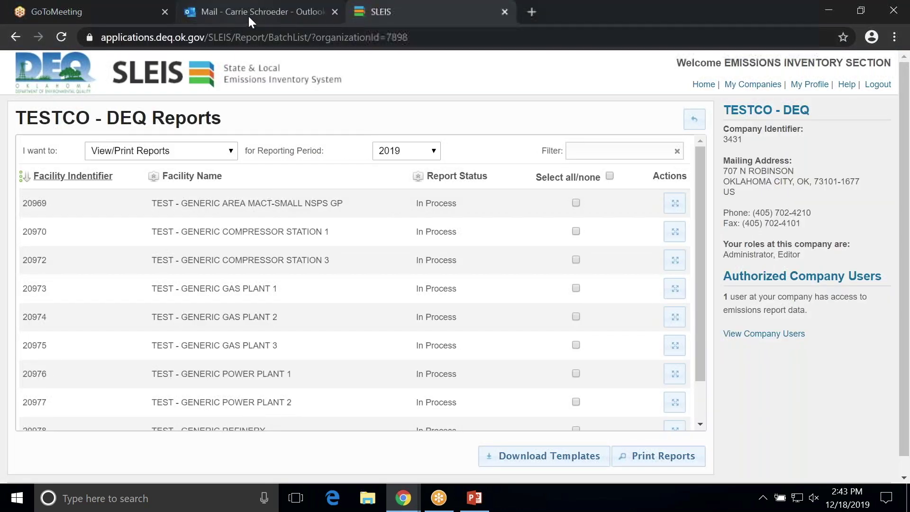
- Switch to Outlook, open the newest Import Data completion email, and examine rows 5 and 6 of its attached batch summary
{"action": "left_click", "coordinate": [248, 15]}
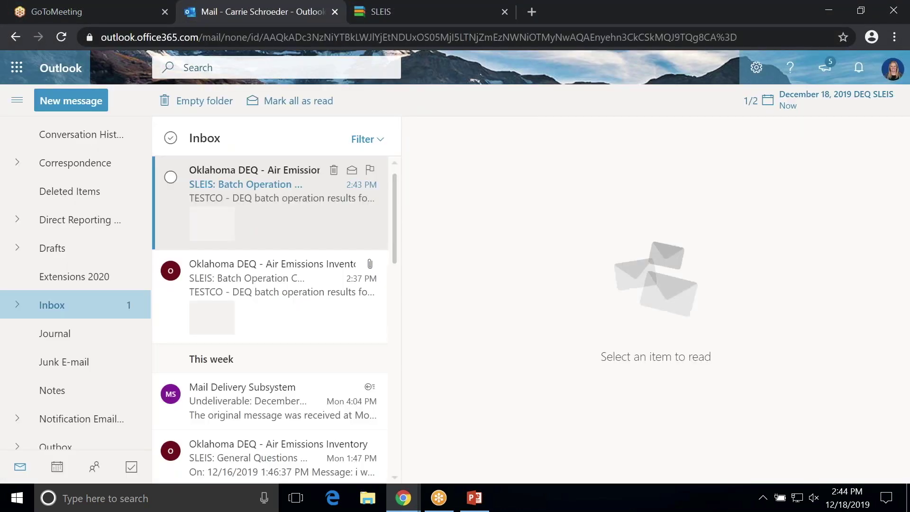
{"action": "left_click", "coordinate": [244, 189]}
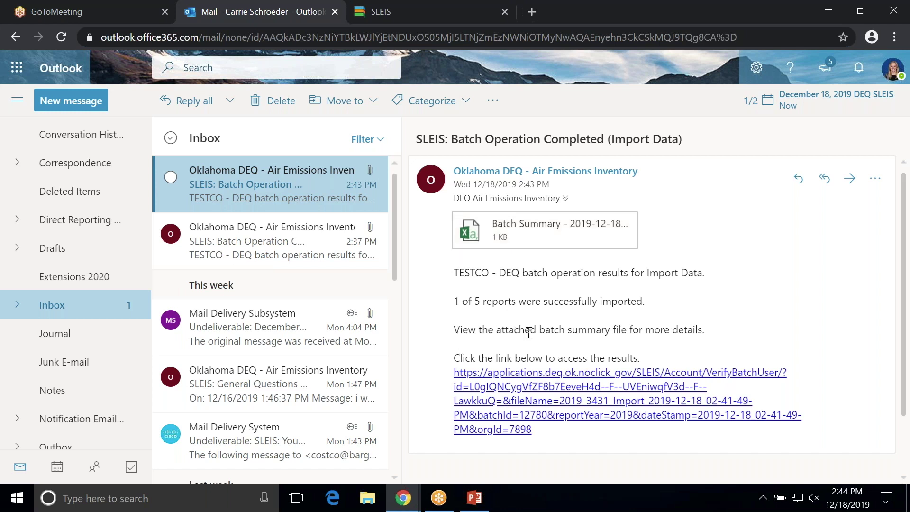
{"action": "left_click", "coordinate": [465, 231]}
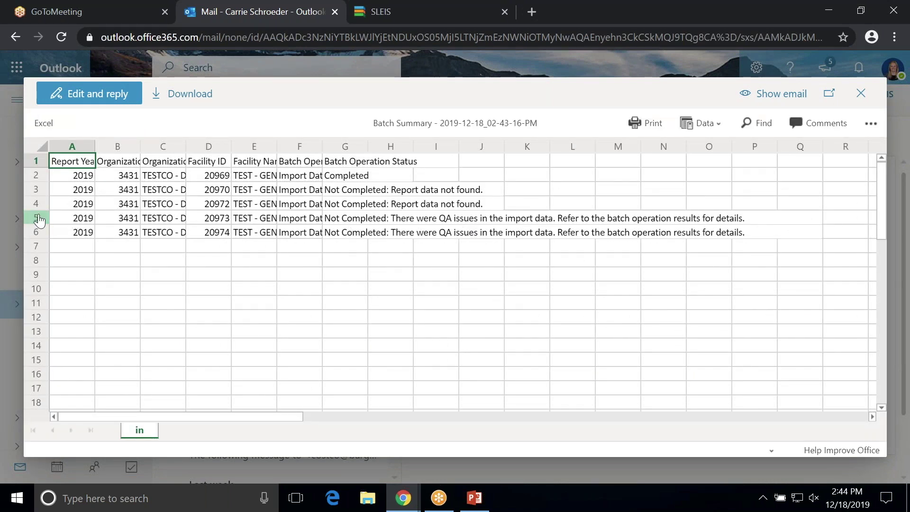
{"action": "left_click_drag", "start_coordinate": [38, 223], "coordinate": [36, 232]}
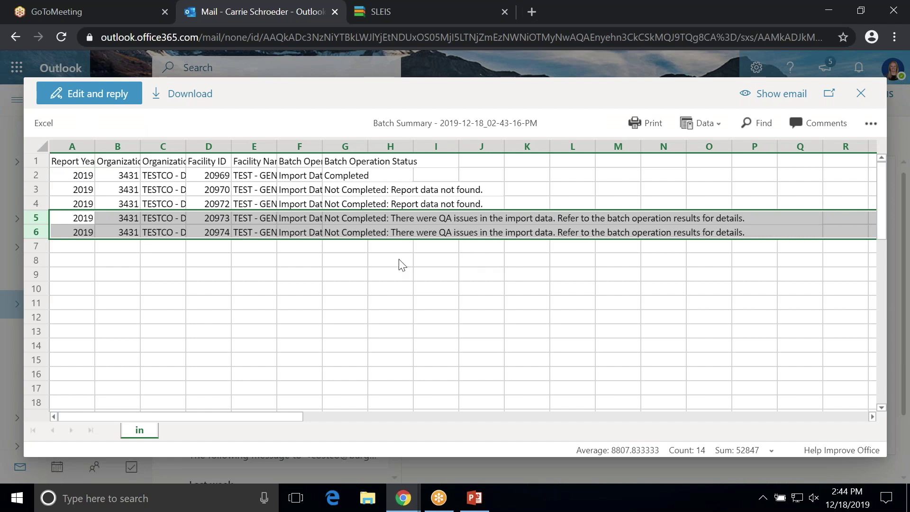
- Examine the batch summary's completed row 2 and the unfinished imports in rows 3 and 4, and close the attachment
{"action": "left_click", "coordinate": [35, 176]}
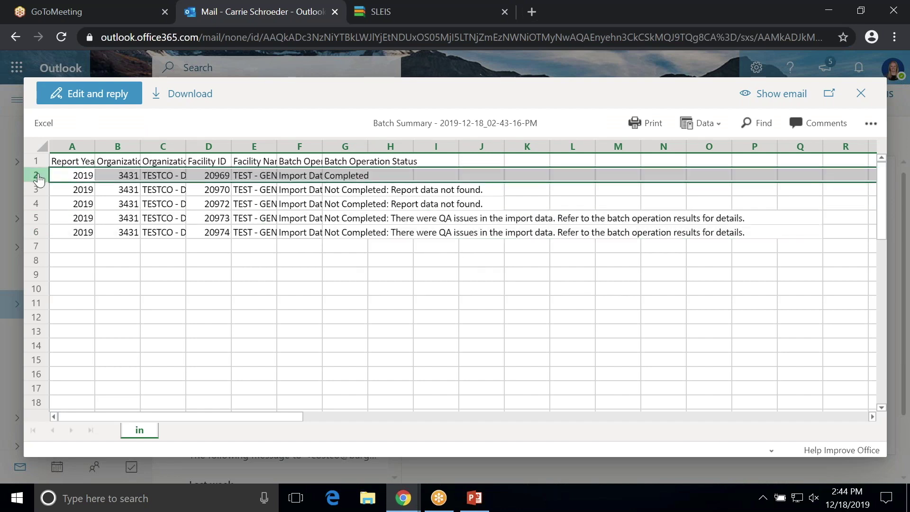
{"action": "left_click", "coordinate": [36, 191]}
{"action": "left_click_drag", "start_coordinate": [37, 198], "coordinate": [36, 211]}
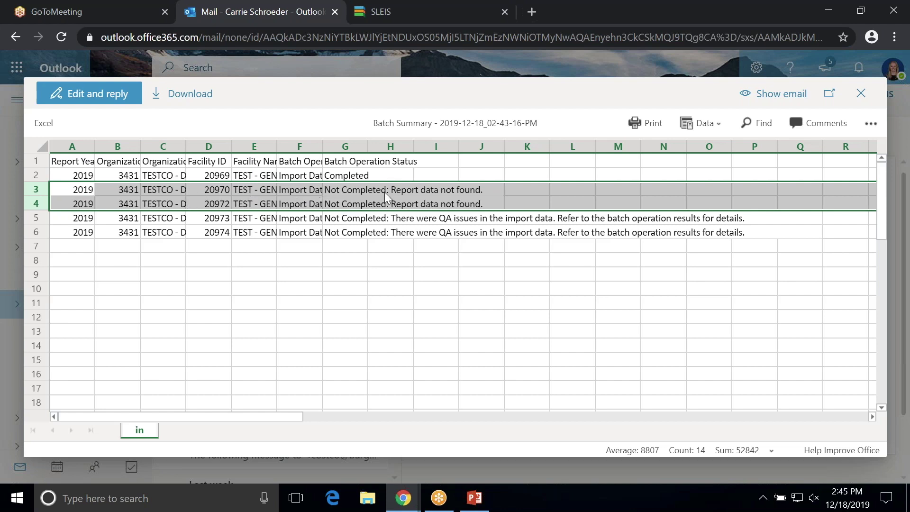
{"action": "left_click", "coordinate": [298, 173]}
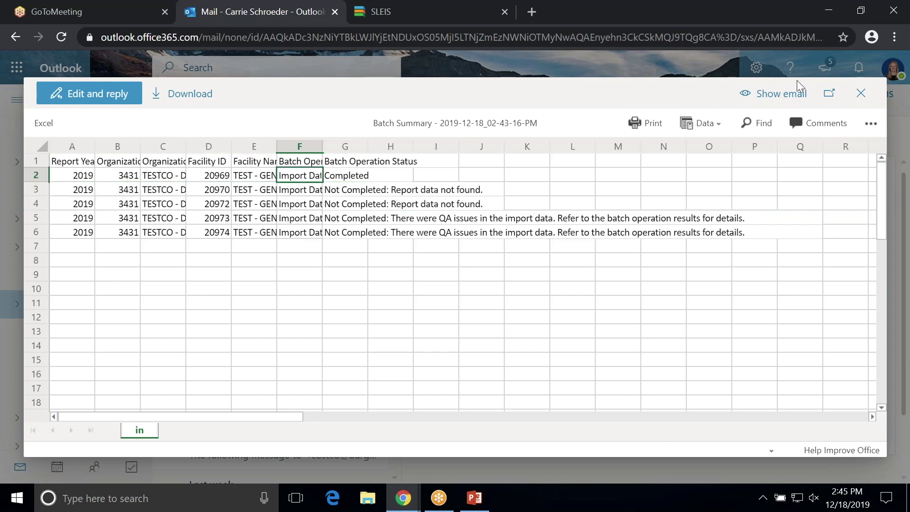
{"action": "left_click", "coordinate": [861, 94]}
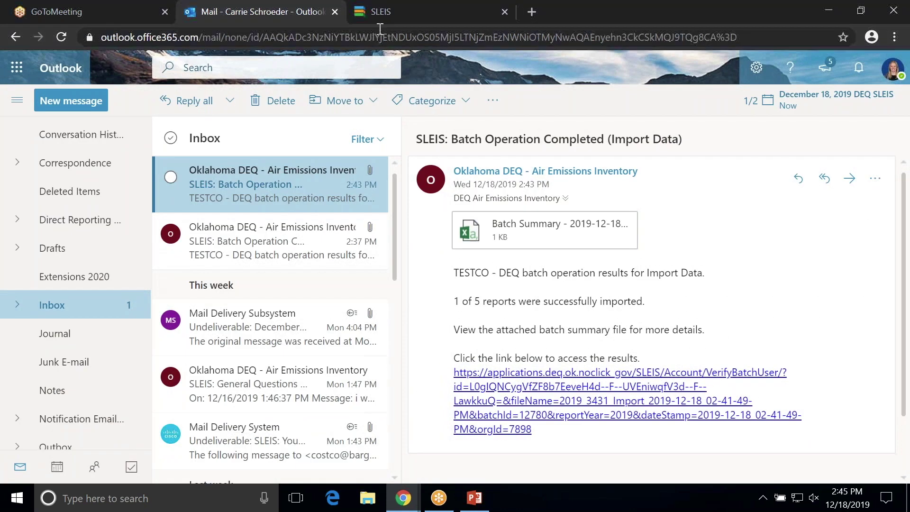
- Switch to SLEIS, run the Validate Reports batch operation on facility 20969 for 2019, and reload the reports list
{"action": "left_click", "coordinate": [391, 14]}
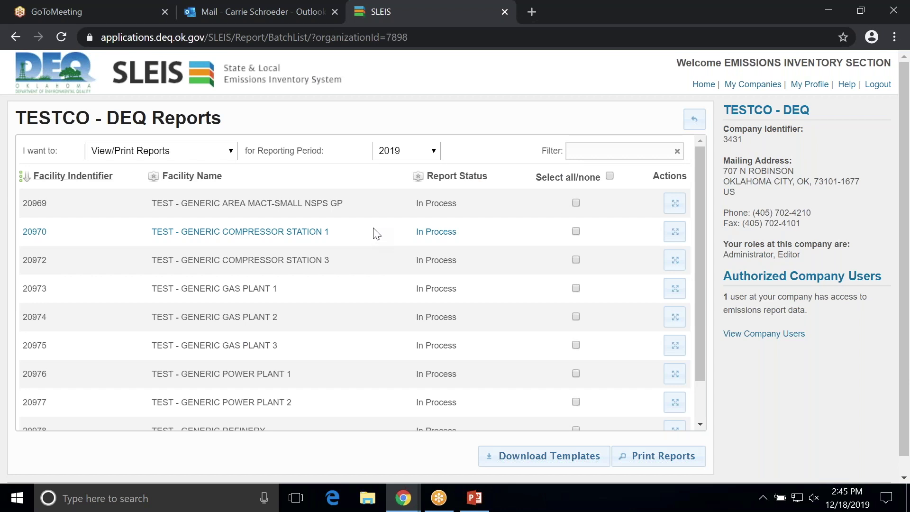
{"action": "left_click", "coordinate": [230, 151]}
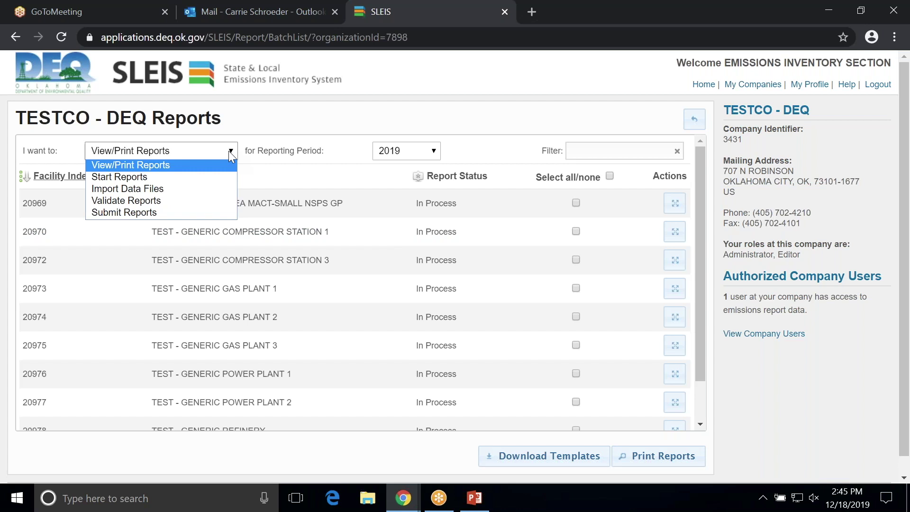
{"action": "left_click", "coordinate": [212, 200]}
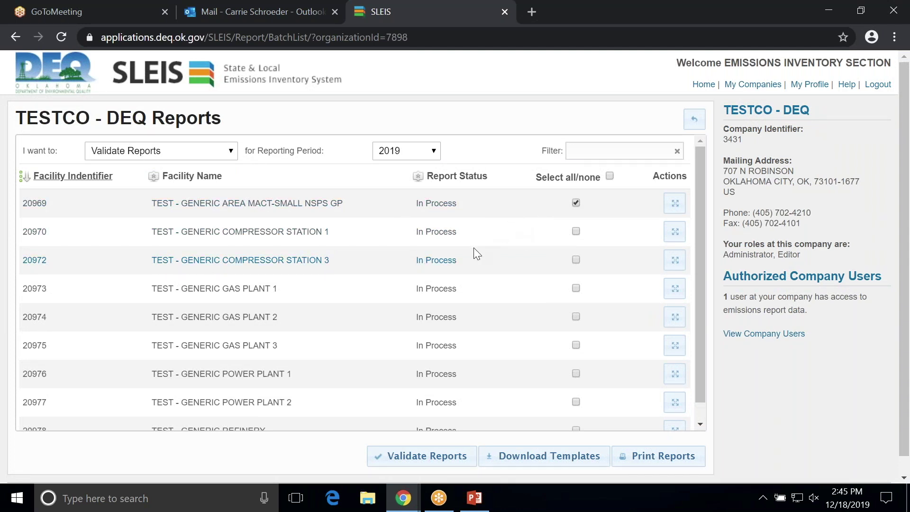
{"action": "left_click", "coordinate": [373, 457]}
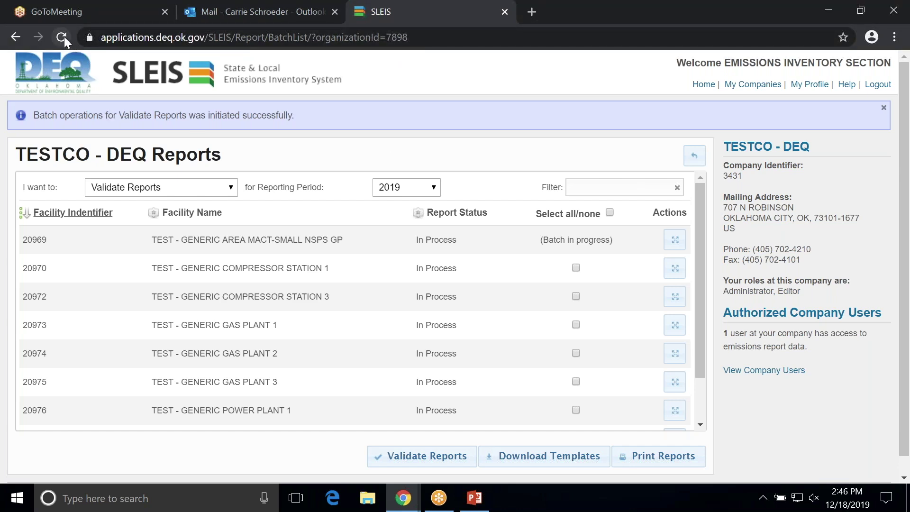
{"action": "left_click", "coordinate": [62, 37]}
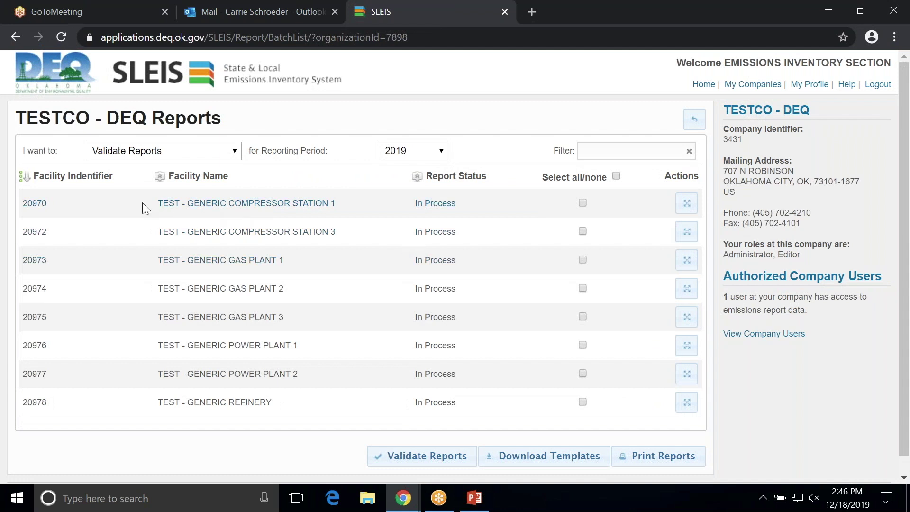
- Check the Ready for Submission column in the TESTCO - DEQ facilities list and return to the company's reports through My Companies
{"action": "left_click", "coordinate": [234, 153]}
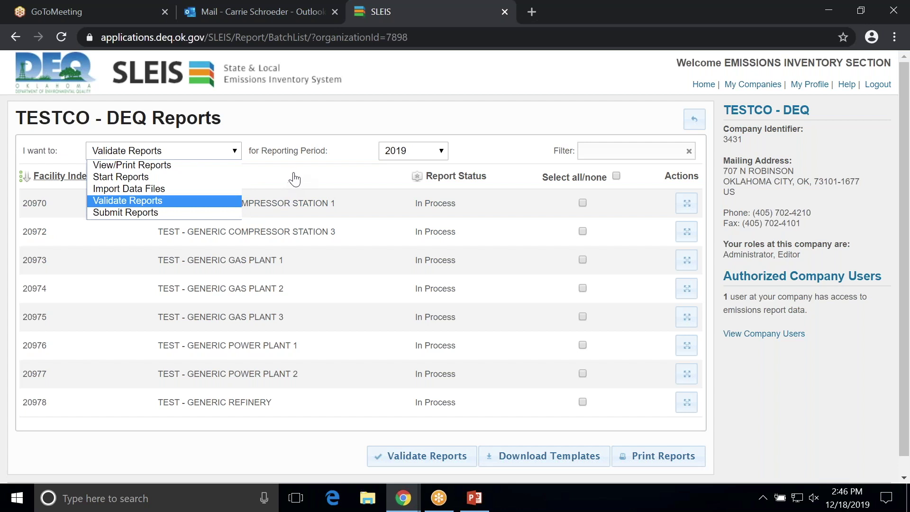
{"action": "left_click", "coordinate": [692, 125]}
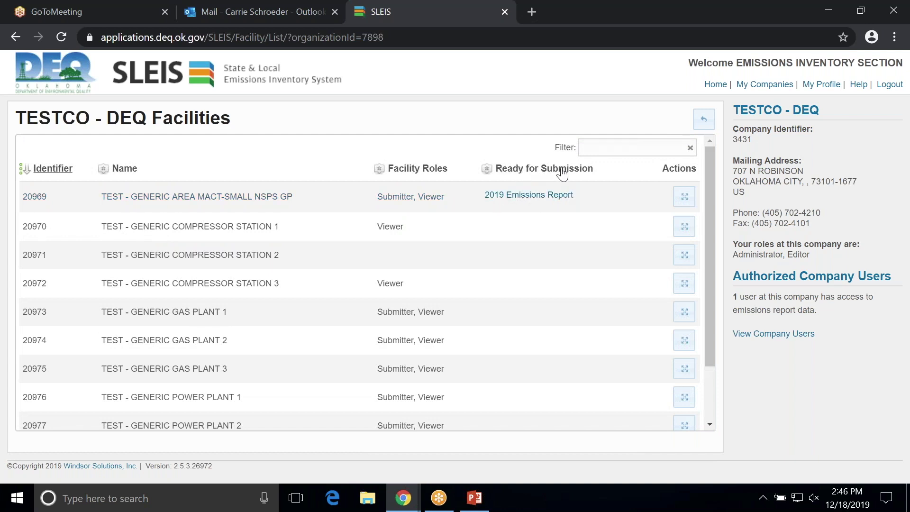
{"action": "scroll", "coordinate": [525, 198], "scroll_direction": "down", "scroll_amount": 2}
{"action": "scroll", "coordinate": [525, 198], "scroll_direction": "up", "scroll_amount": 3}
{"action": "left_click", "coordinate": [702, 124]}
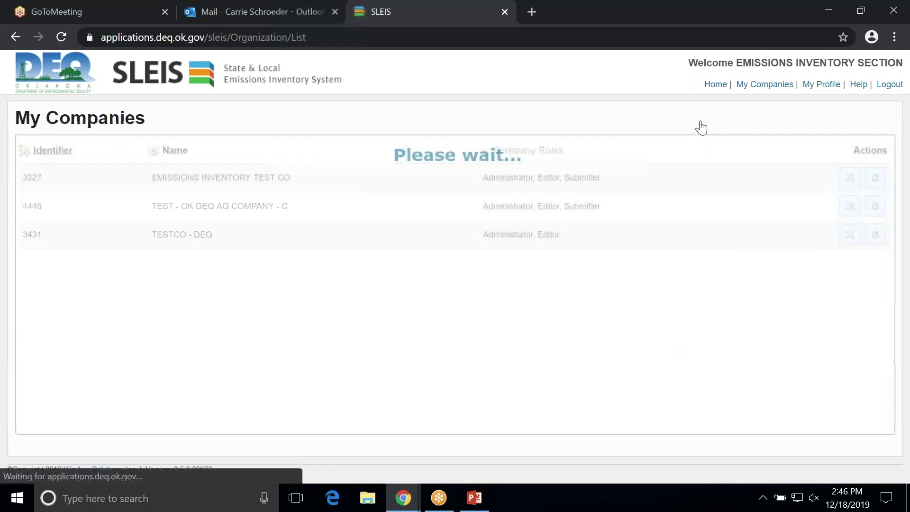
{"action": "left_click", "coordinate": [875, 234]}
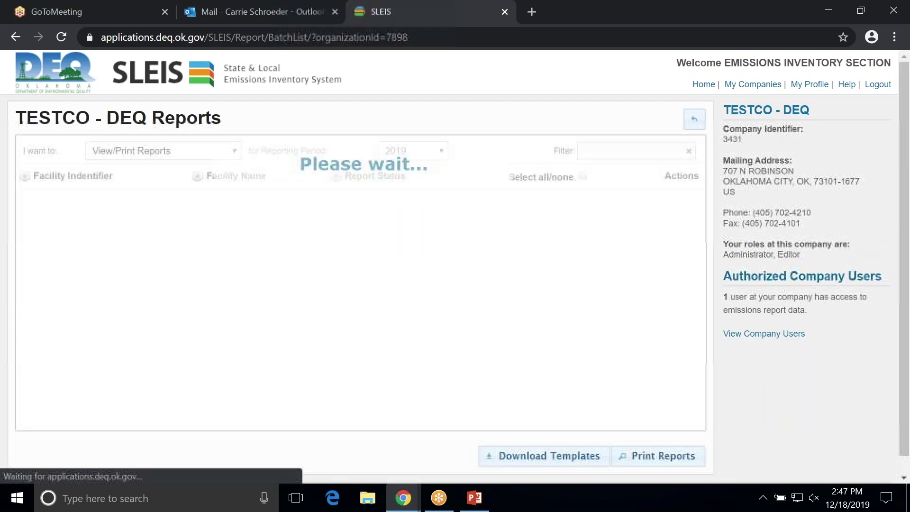
- Initiate a Submit Reports batch operation for the 2019 report of TEST - GENERIC AREA MACT-SMALL NSPS GP
{"action": "left_click", "coordinate": [230, 151]}
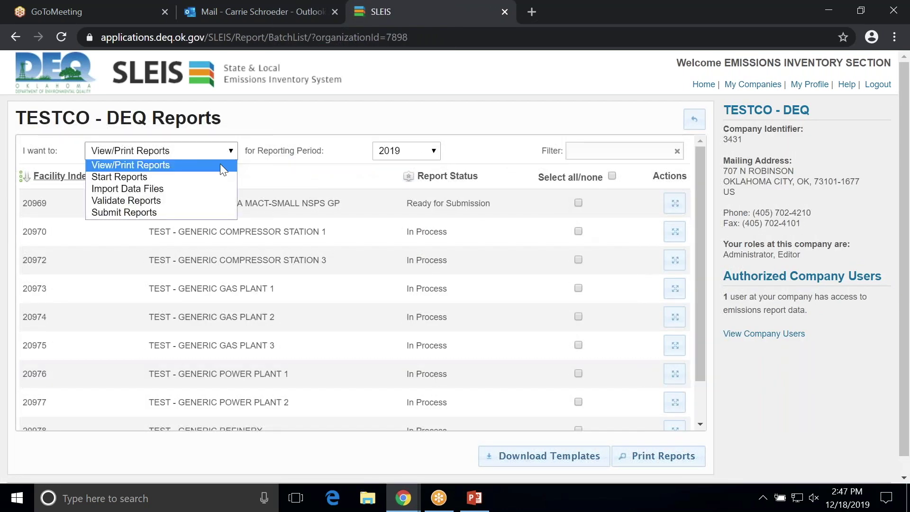
{"action": "left_click", "coordinate": [205, 211]}
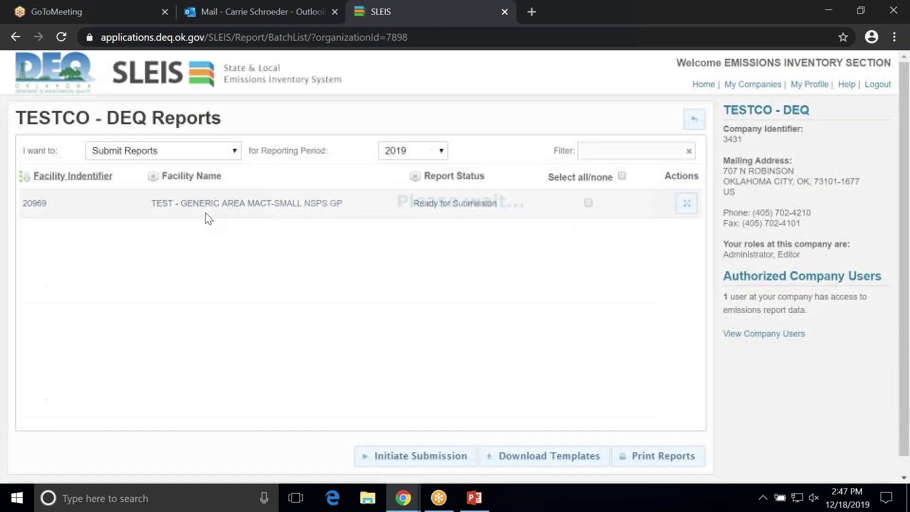
{"action": "left_click", "coordinate": [588, 203]}
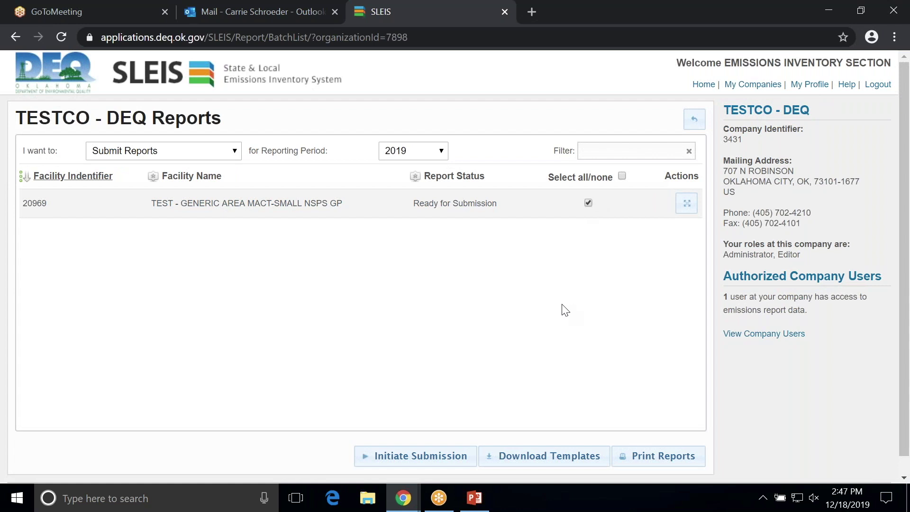
{"action": "left_click", "coordinate": [429, 457]}
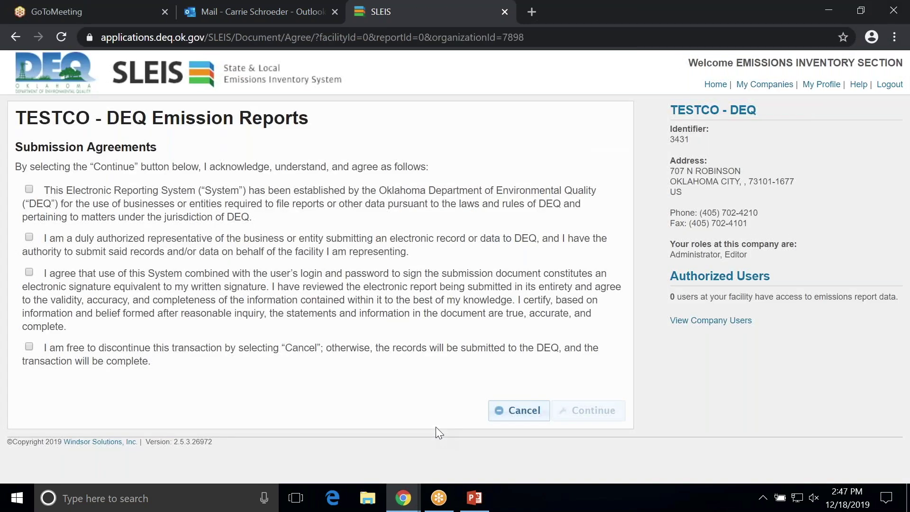
- Accept all four submission agreements, continue with the submission, and reload the reports list
{"action": "left_click", "coordinate": [29, 190]}
{"action": "left_click", "coordinate": [29, 272]}
{"action": "left_click", "coordinate": [28, 346]}
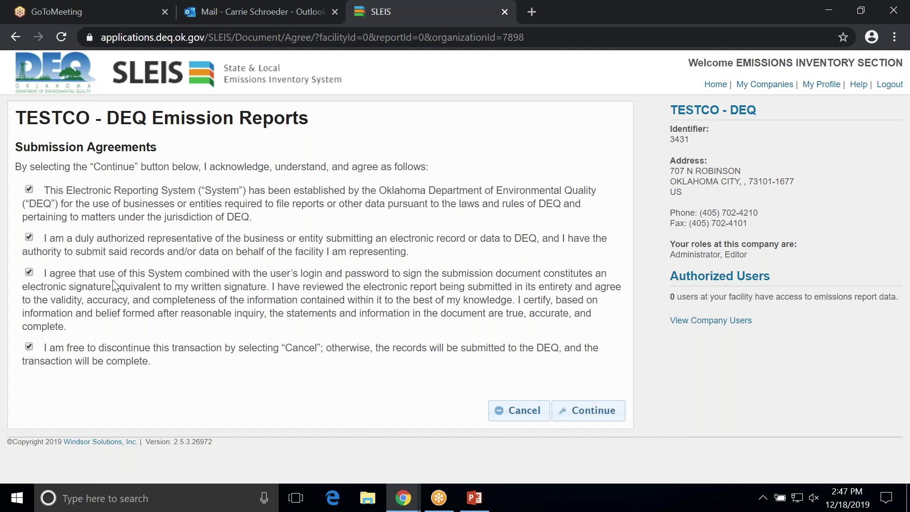
{"action": "left_click", "coordinate": [583, 410]}
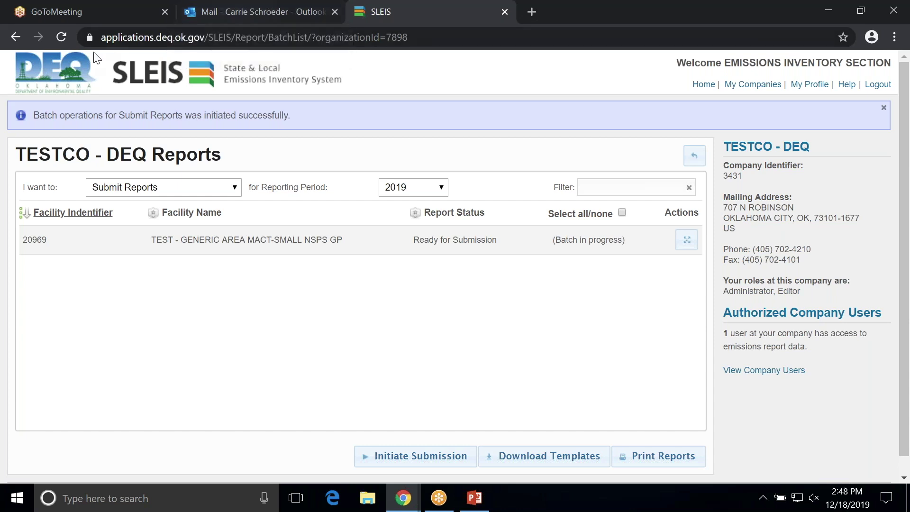
{"action": "left_click", "coordinate": [61, 37]}
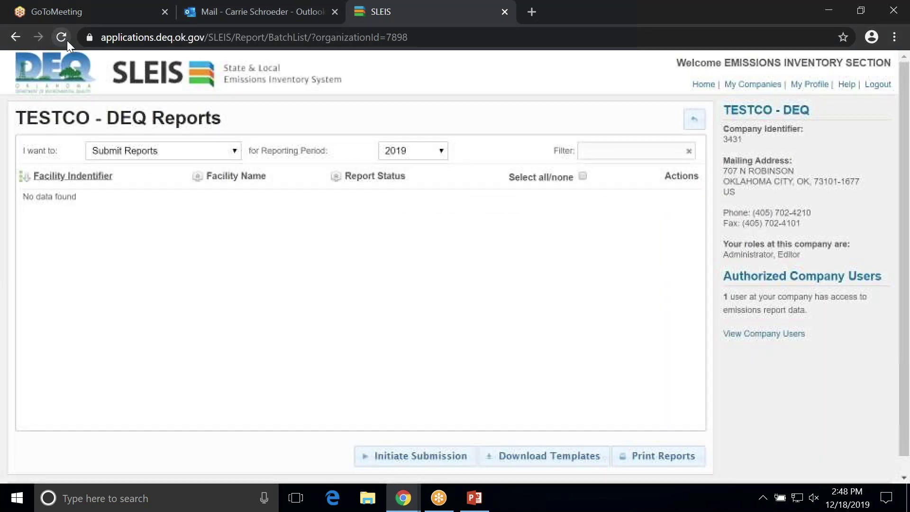
- Switch to Outlook and delete the 2:43 PM Import Data batch completion email
{"action": "left_click", "coordinate": [256, 17]}
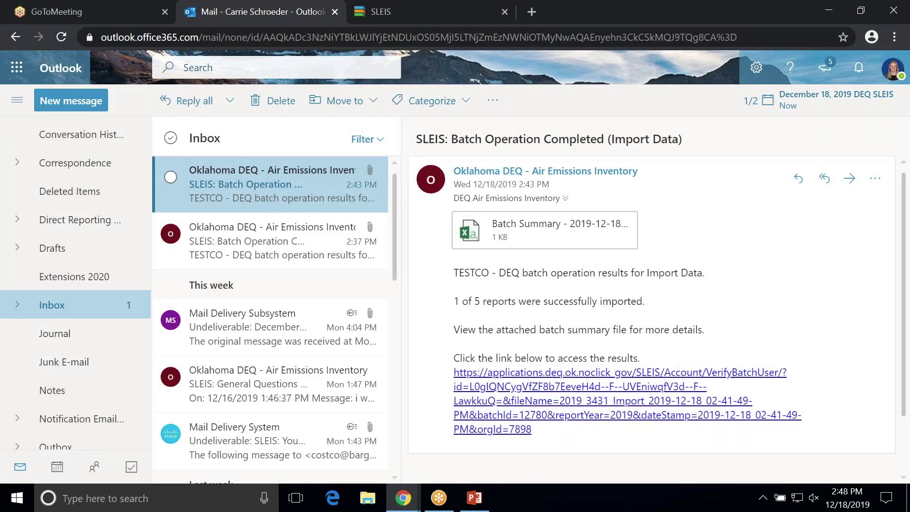
{"action": "scroll", "coordinate": [226, 228], "scroll_direction": "down", "scroll_amount": 3}
{"action": "scroll", "coordinate": [226, 229], "scroll_direction": "up", "scroll_amount": 3}
{"action": "left_click", "coordinate": [289, 101]}
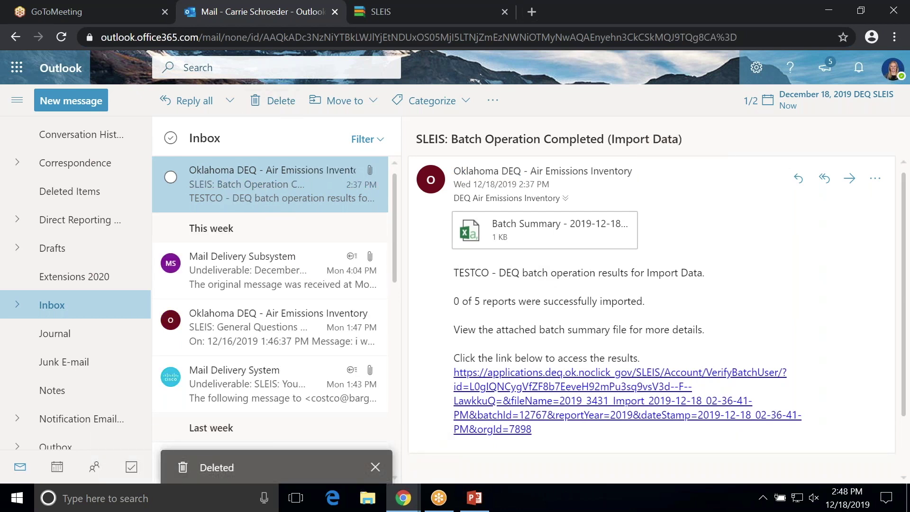
- Reload the inbox, open the newest Submit Reports completion email, and follow its results link
{"action": "left_click", "coordinate": [61, 36]}
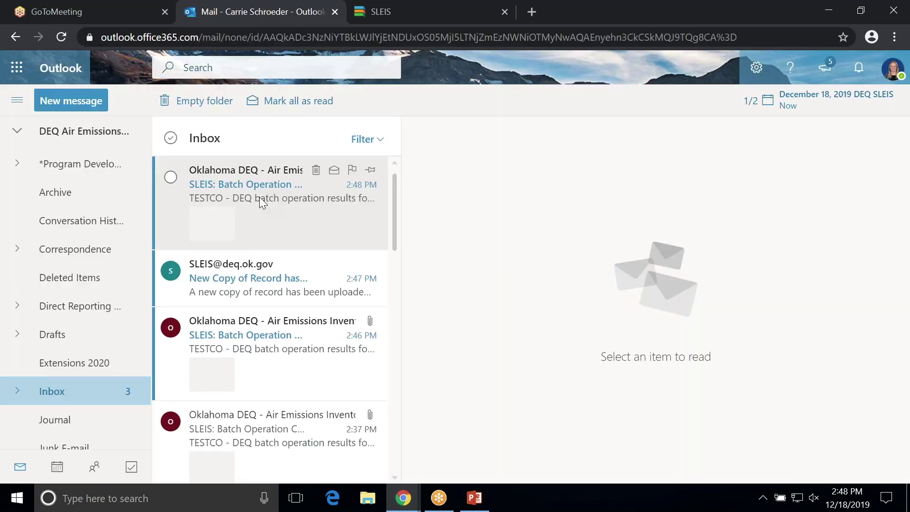
{"action": "left_click", "coordinate": [260, 198]}
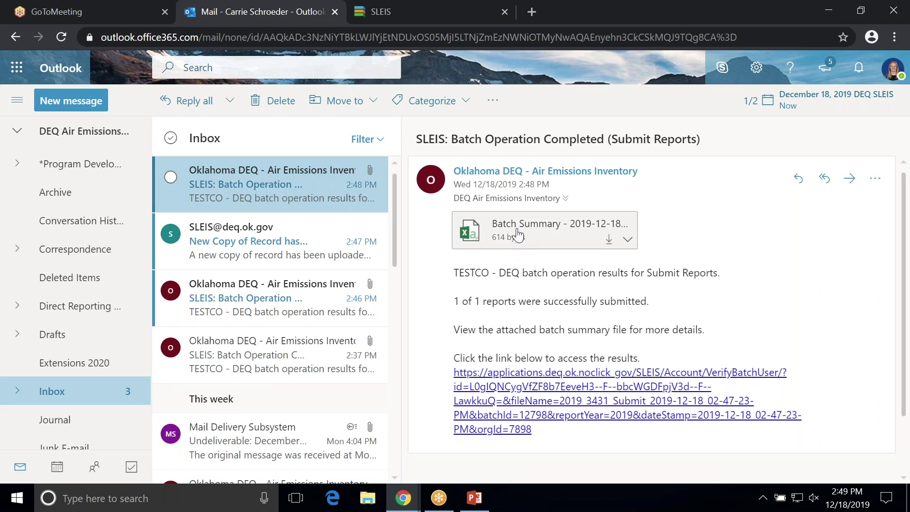
{"action": "left_click", "coordinate": [526, 387]}
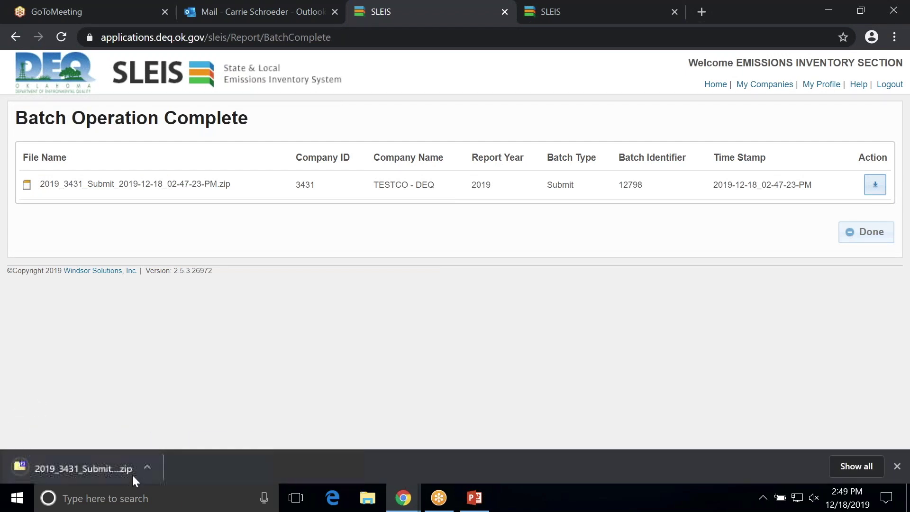
- Open 2019_20969_Emissions_Report.pdf from the downloaded submission zip and dismiss the Trusted Certificates Update prompt
{"action": "left_click", "coordinate": [147, 468]}
{"action": "left_click", "coordinate": [164, 376]}
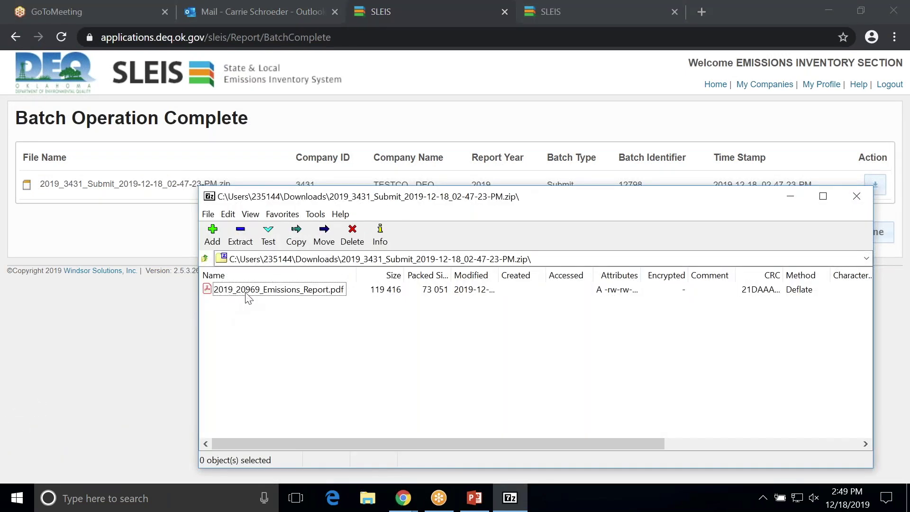
{"action": "left_click", "coordinate": [295, 289]}
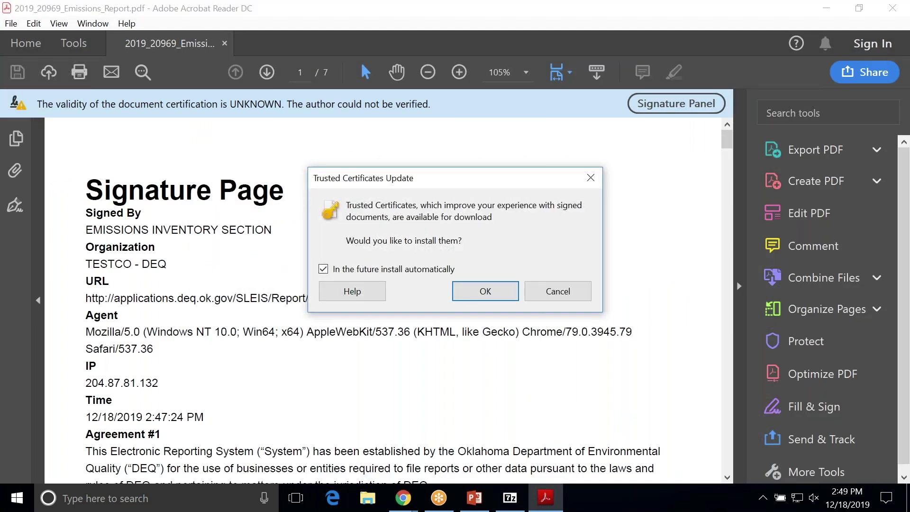
{"action": "left_click", "coordinate": [590, 178]}
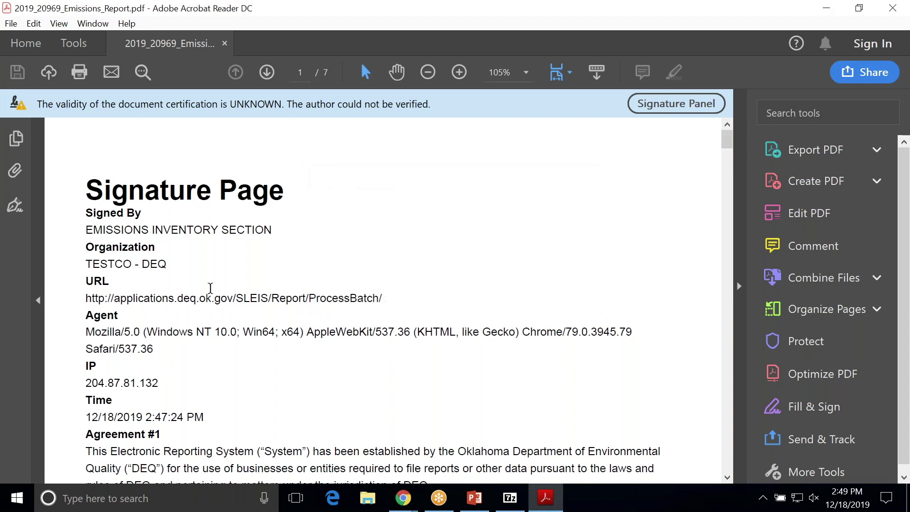
- Review the submitted emissions report PDF from the signature page through facility details, release points, emission units and processes to the emissions on page 7
{"action": "scroll", "coordinate": [211, 288], "scroll_direction": "down", "scroll_amount": 15}
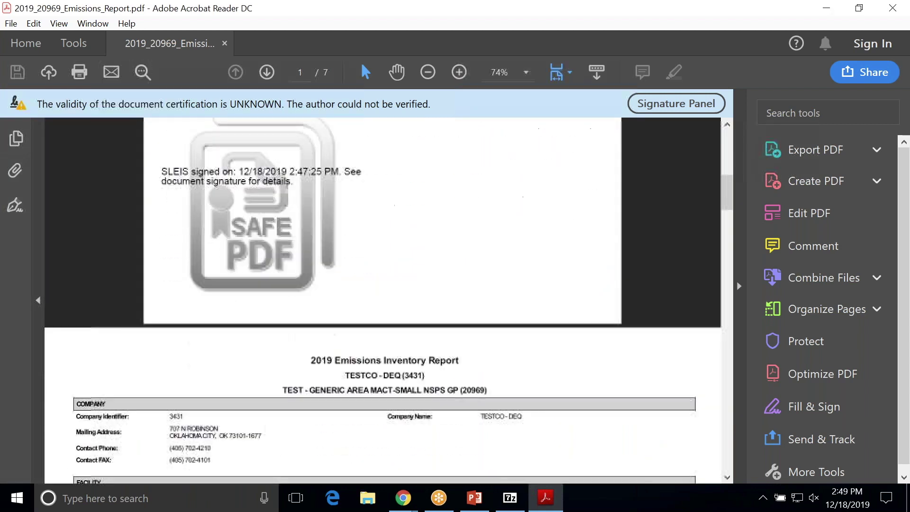
{"action": "scroll", "coordinate": [216, 287], "scroll_direction": "down", "scroll_amount": 3}
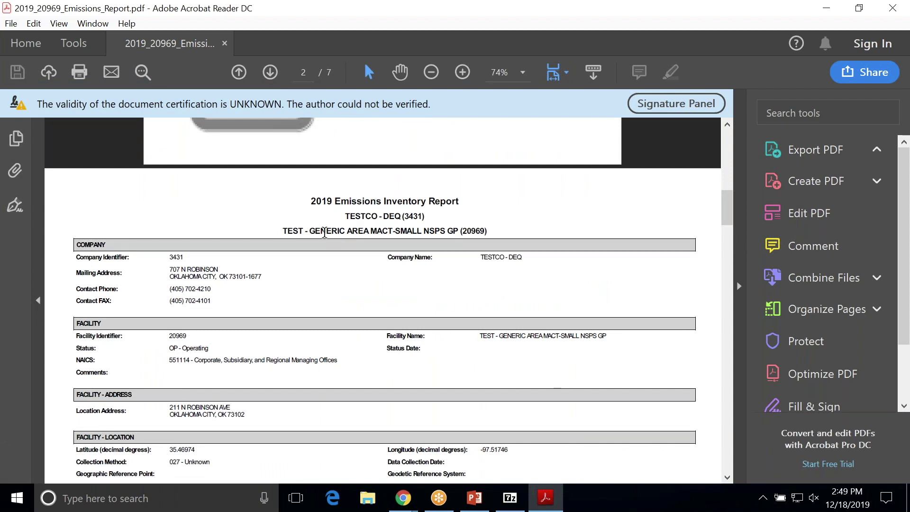
{"action": "scroll", "coordinate": [246, 290], "scroll_direction": "down", "scroll_amount": 1}
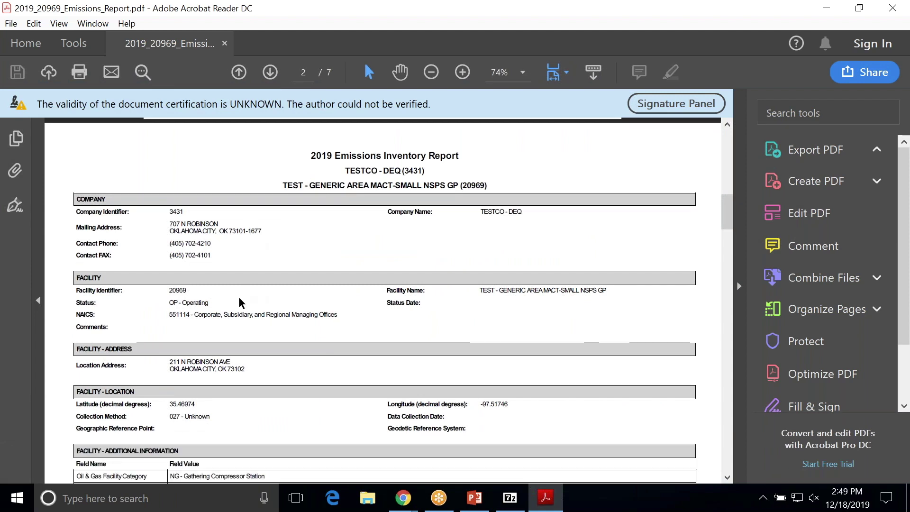
{"action": "scroll", "coordinate": [239, 306], "scroll_direction": "down", "scroll_amount": 7}
{"action": "scroll", "coordinate": [239, 308], "scroll_direction": "down", "scroll_amount": 15}
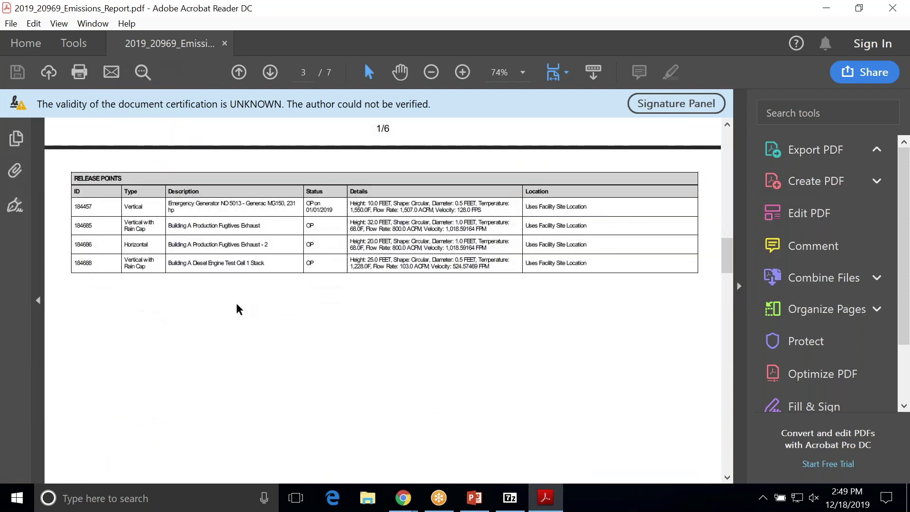
{"action": "scroll", "coordinate": [239, 313], "scroll_direction": "down", "scroll_amount": 20}
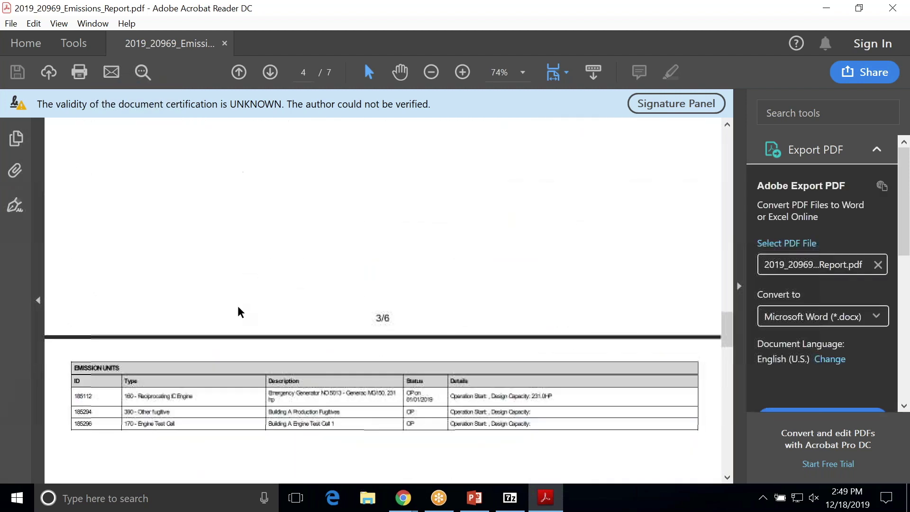
{"action": "scroll", "coordinate": [239, 313], "scroll_direction": "down", "scroll_amount": 15}
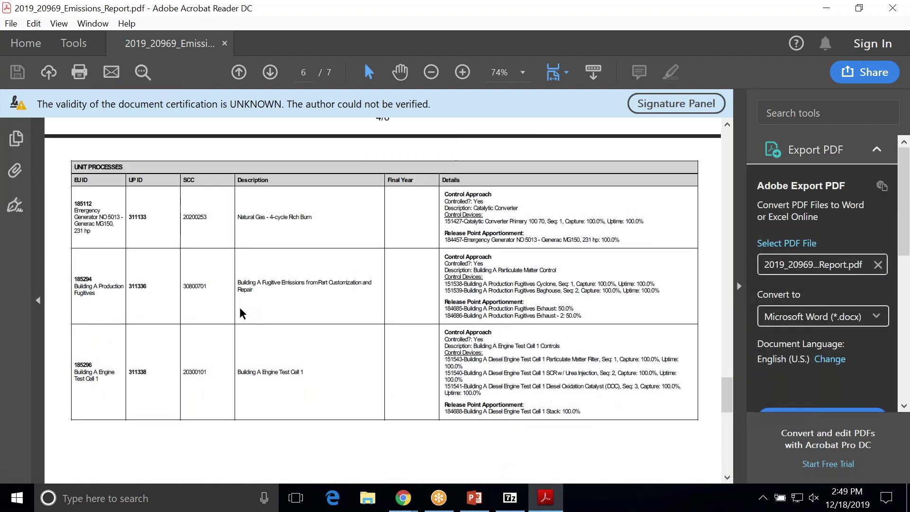
{"action": "scroll", "coordinate": [239, 312], "scroll_direction": "down", "scroll_amount": 3}
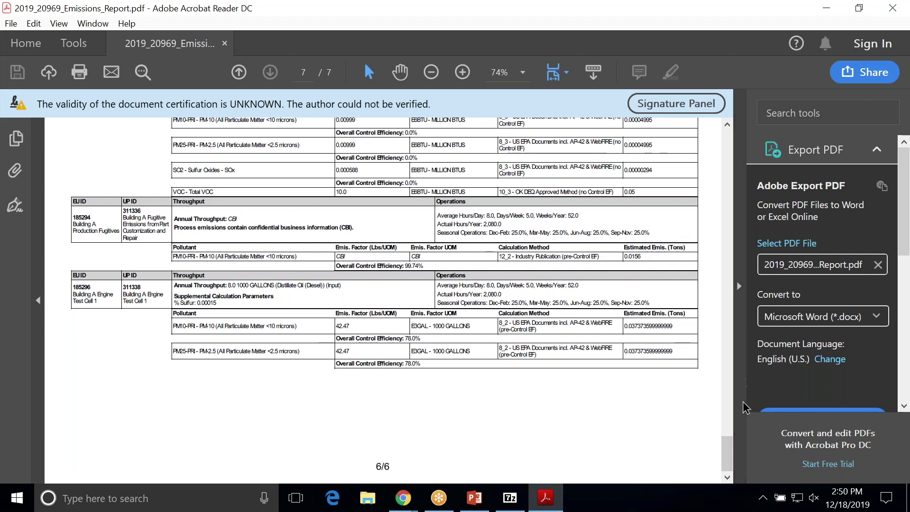
- Close the submitted emissions report PDF and the zip archive window, and leave the Batch Operation Complete page
{"action": "mouse_move", "coordinate": [734, 450]}
{"action": "left_mouse_down"}
{"action": "mouse_move", "coordinate": [717, 263]}
{"action": "mouse_move", "coordinate": [715, 174]}
{"action": "mouse_move", "coordinate": [724, 139]}
{"action": "mouse_move", "coordinate": [728, 146]}
{"action": "left_mouse_up"}
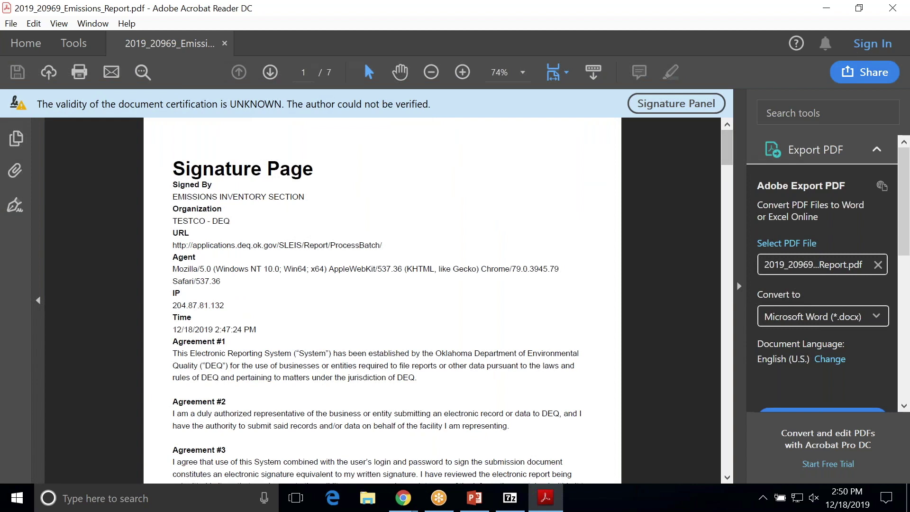
{"action": "left_click", "coordinate": [893, 12]}
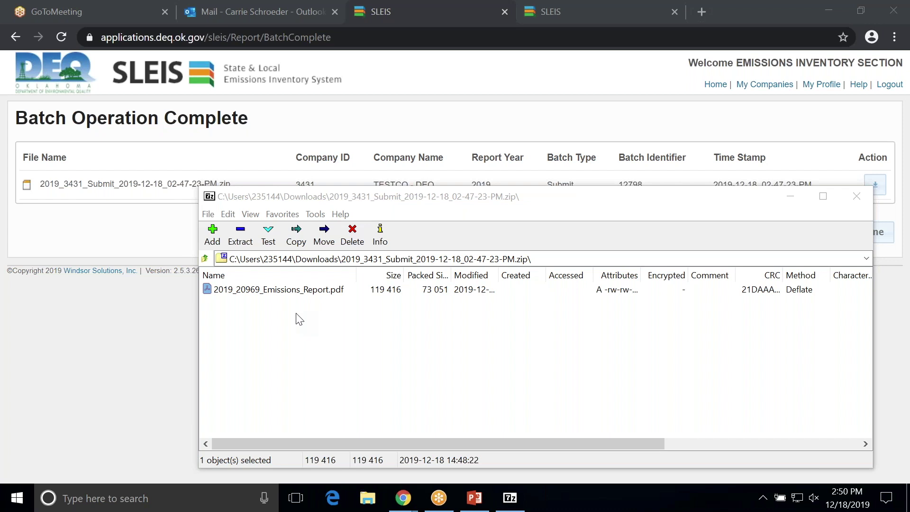
{"action": "left_click", "coordinate": [858, 196]}
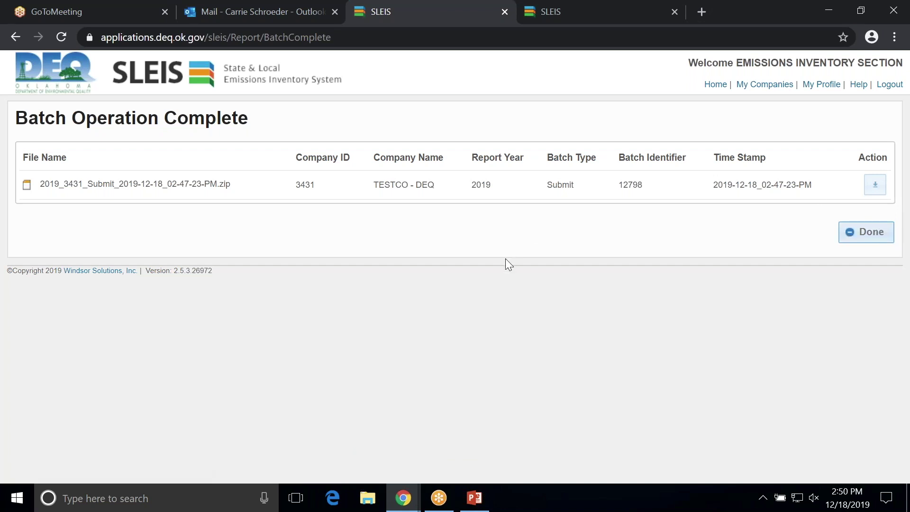
{"action": "left_click", "coordinate": [866, 232]}
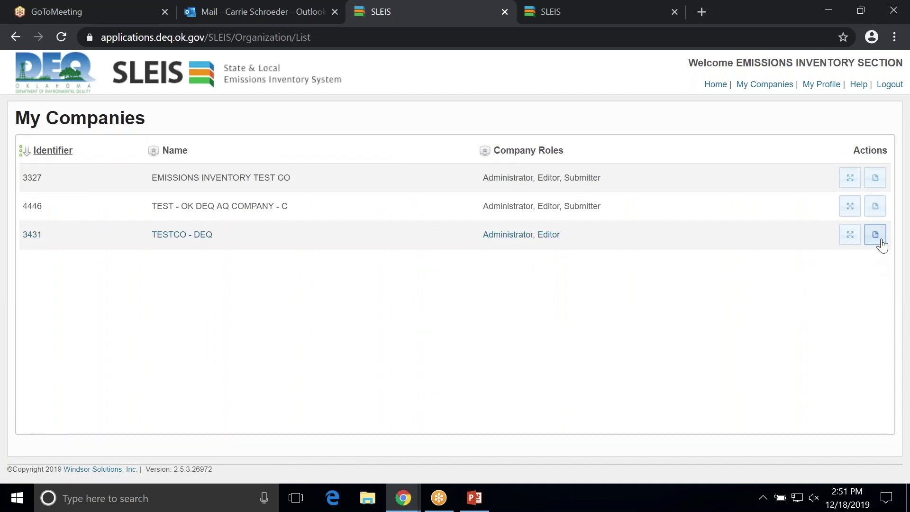
- Open the TESTCO - DEQ batch reports for 2019 and check the Submit Reports and View/Print Reports lists
{"action": "left_click", "coordinate": [879, 243]}
{"action": "left_click", "coordinate": [222, 150]}
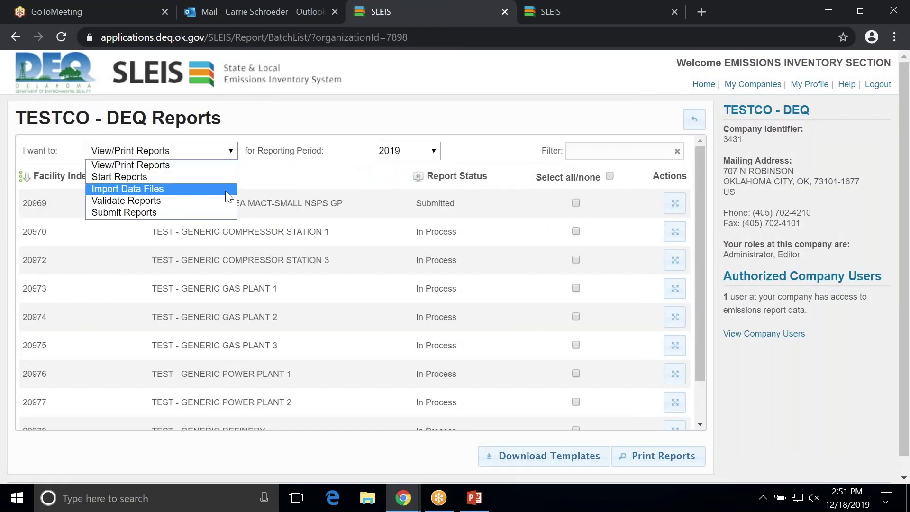
{"action": "left_click", "coordinate": [220, 212]}
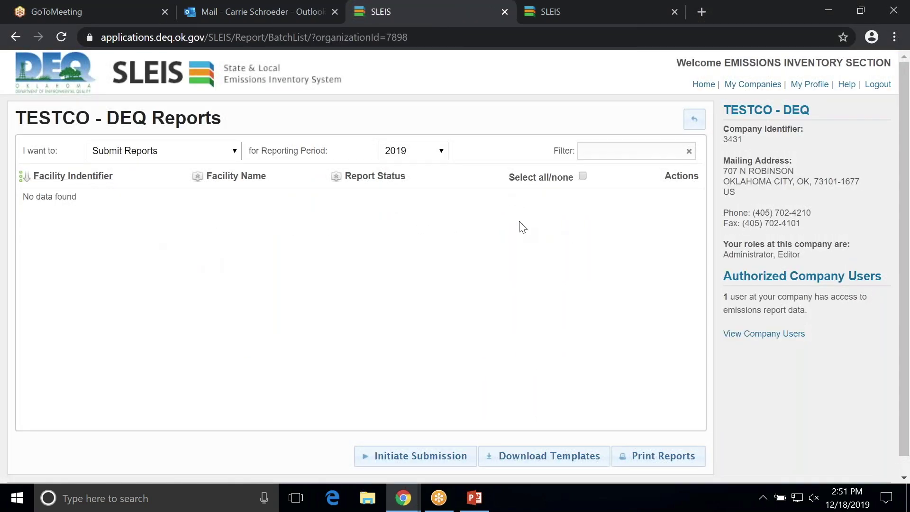
{"action": "left_click", "coordinate": [232, 151]}
{"action": "left_click", "coordinate": [224, 167]}
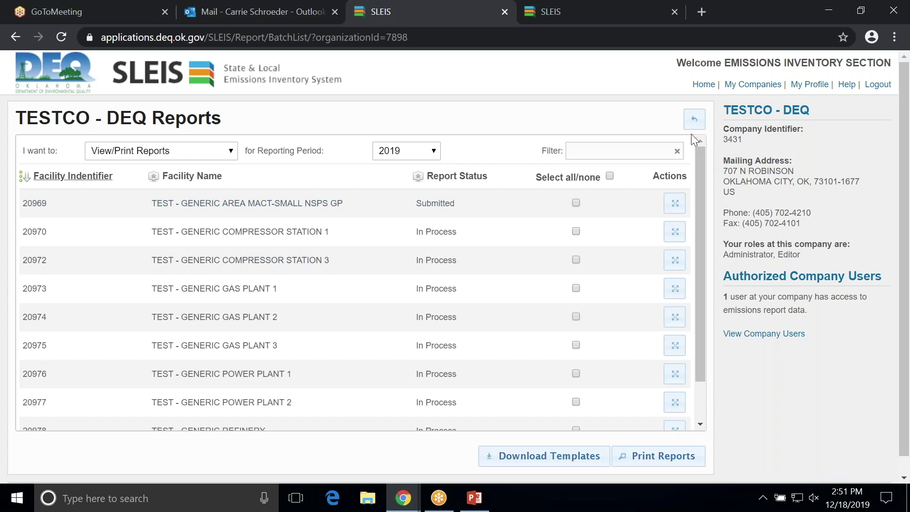
- Open the TESTCO - DEQ facilities list from the company list, examine the facility roles, and return to the companies
{"action": "left_click", "coordinate": [694, 119]}
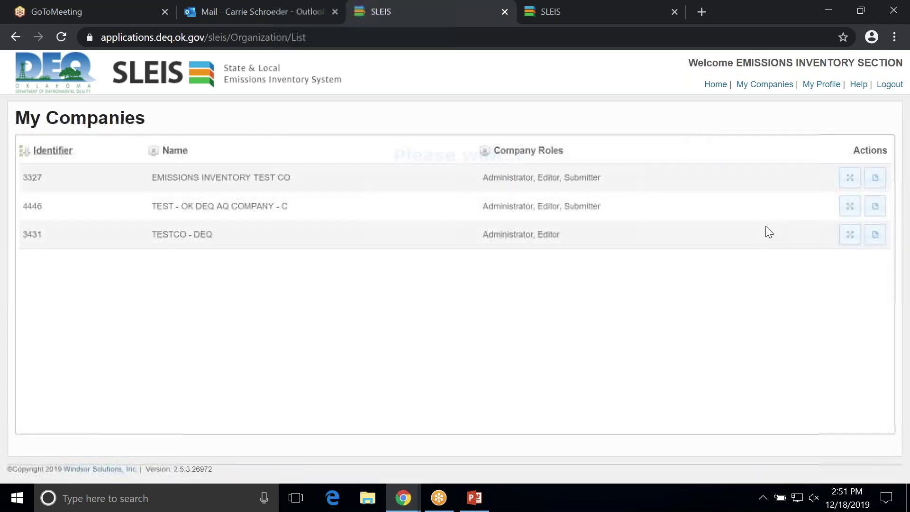
{"action": "left_click", "coordinate": [849, 234]}
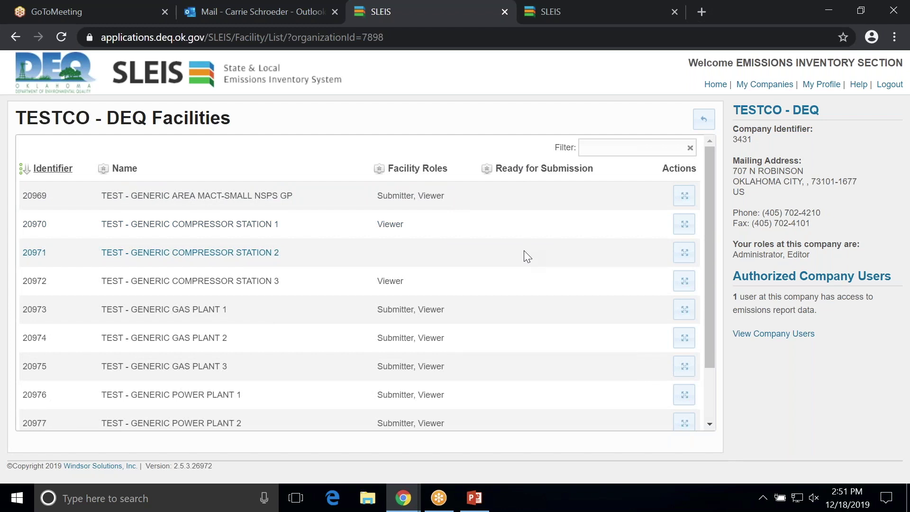
{"action": "scroll", "coordinate": [524, 256], "scroll_direction": "down", "scroll_amount": 3}
{"action": "scroll", "coordinate": [531, 251], "scroll_direction": "up", "scroll_amount": 3}
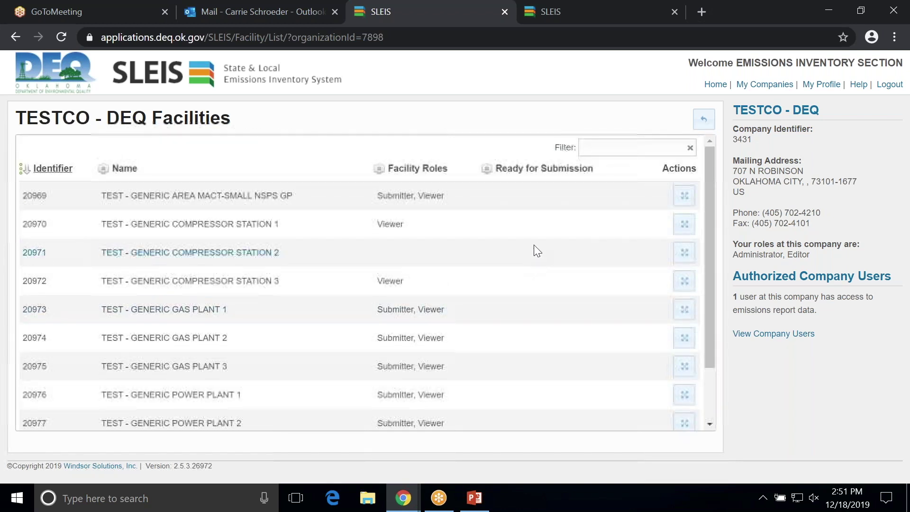
{"action": "left_click", "coordinate": [702, 128]}
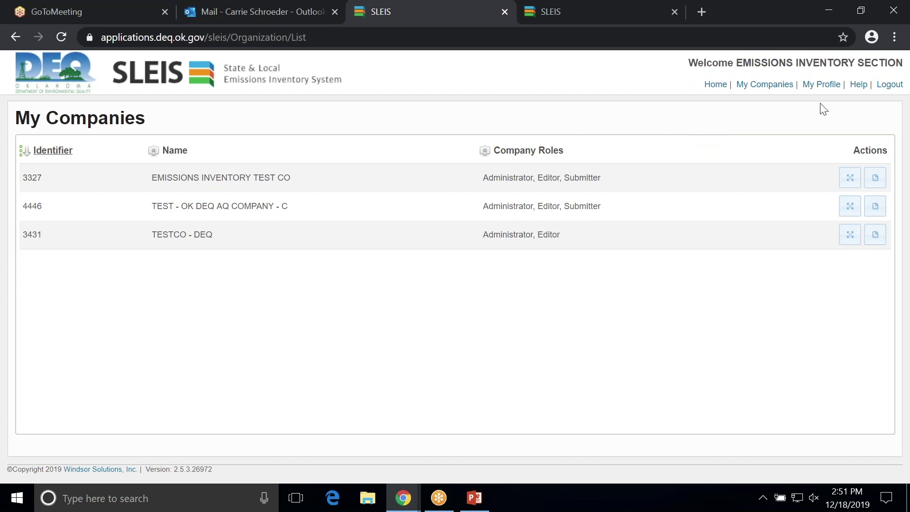
- Starting from the home page, go through My Companies to TESTCO - DEQ facility 20969 and open its 2019 report
{"action": "left_click", "coordinate": [714, 85]}
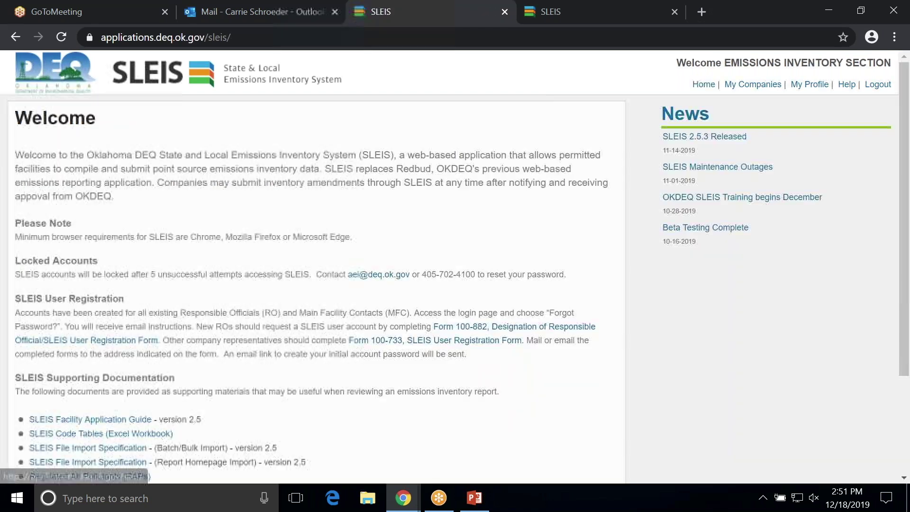
{"action": "left_click", "coordinate": [753, 85]}
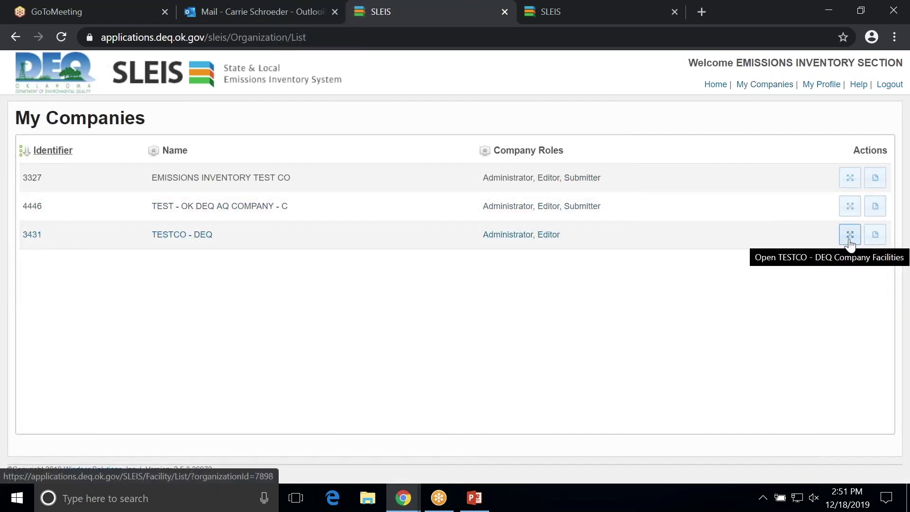
{"action": "left_click", "coordinate": [848, 241]}
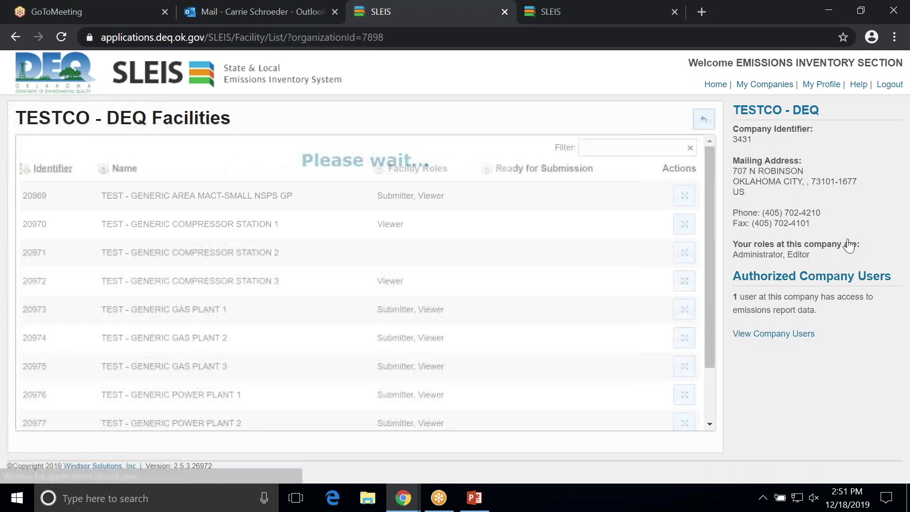
{"action": "left_click", "coordinate": [685, 197]}
{"action": "scroll", "coordinate": [764, 274], "scroll_direction": "down", "scroll_amount": 1}
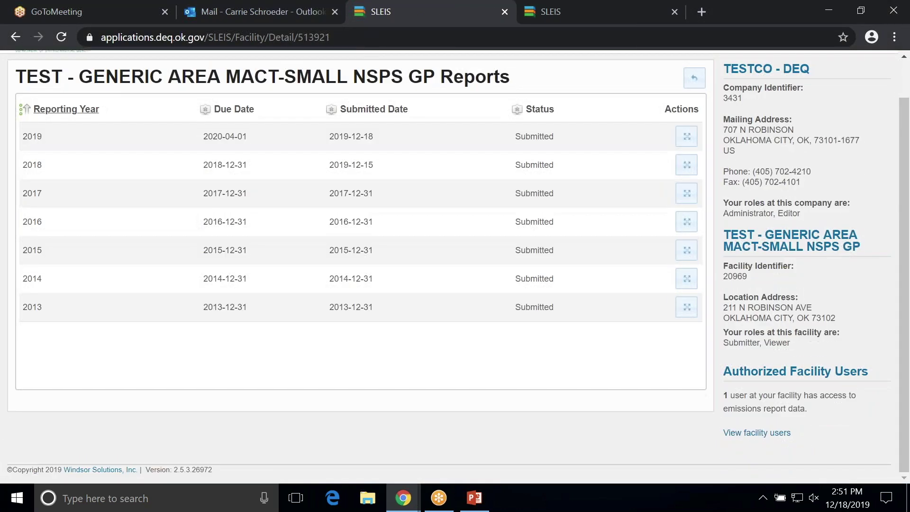
{"action": "scroll", "coordinate": [763, 274], "scroll_direction": "up", "scroll_amount": 1}
{"action": "left_click", "coordinate": [686, 177]}
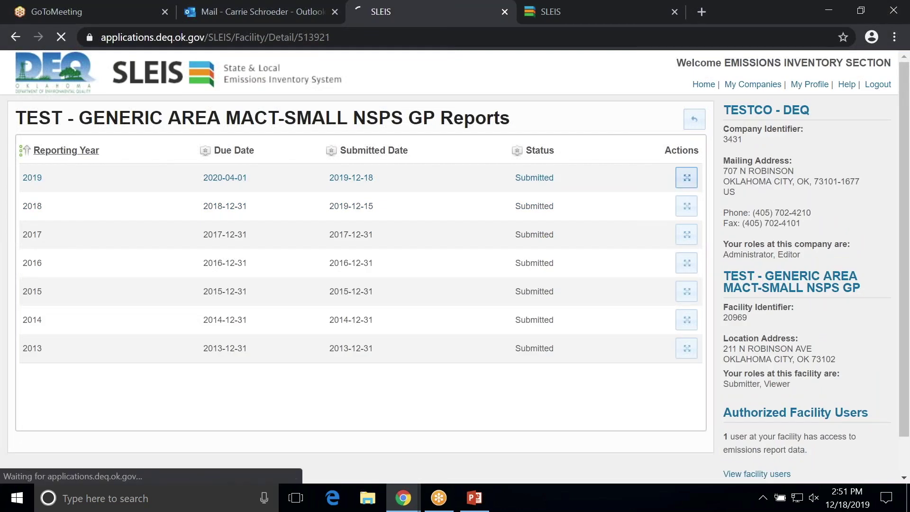
- View the submission history of facility 20969's 2019 emissions report and return to the report page
{"action": "scroll", "coordinate": [731, 223], "scroll_direction": "down", "scroll_amount": 3}
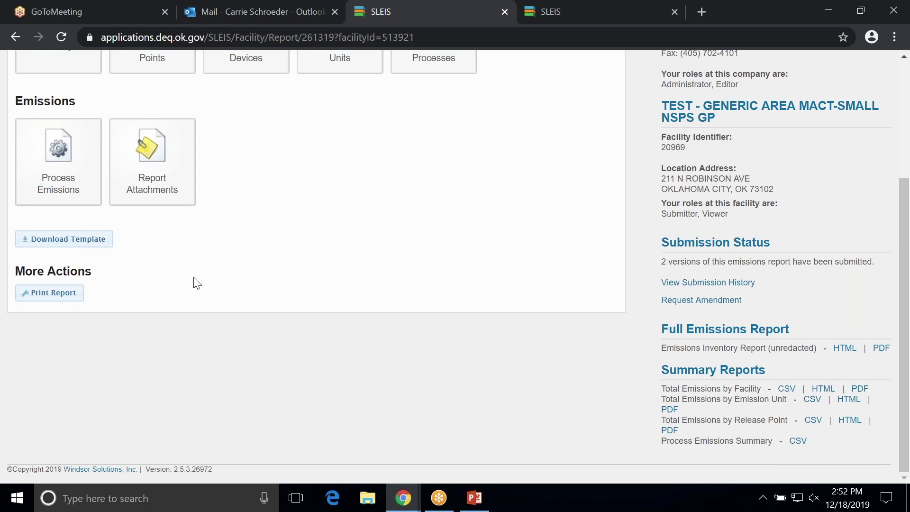
{"action": "scroll", "coordinate": [519, 313], "scroll_direction": "up", "scroll_amount": 1}
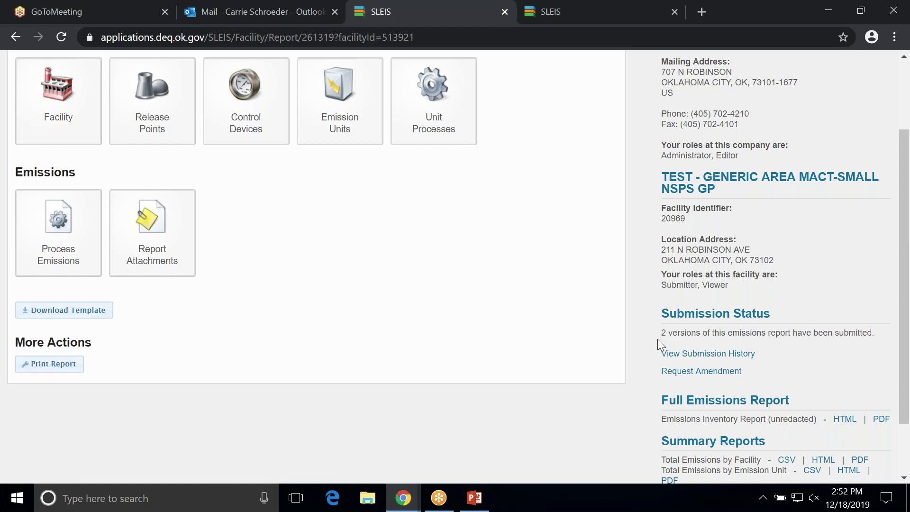
{"action": "left_click", "coordinate": [679, 357]}
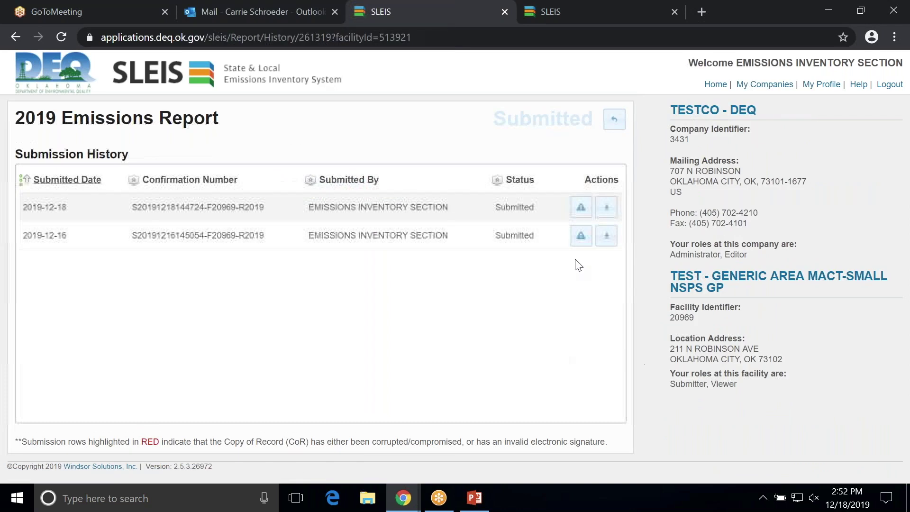
{"action": "left_click", "coordinate": [613, 119]}
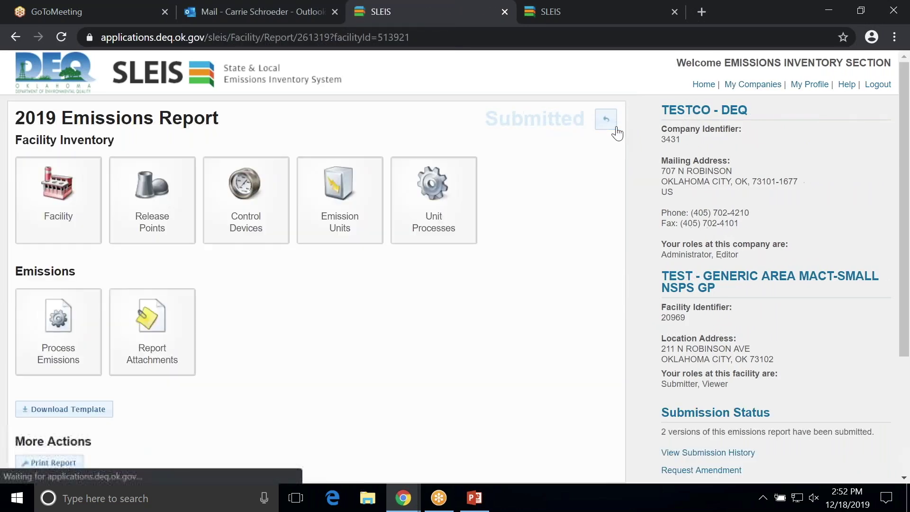
- Download the unredacted Emissions Inventory Report as a PDF and open the downloaded file
{"action": "scroll", "coordinate": [654, 303], "scroll_direction": "down", "scroll_amount": 3}
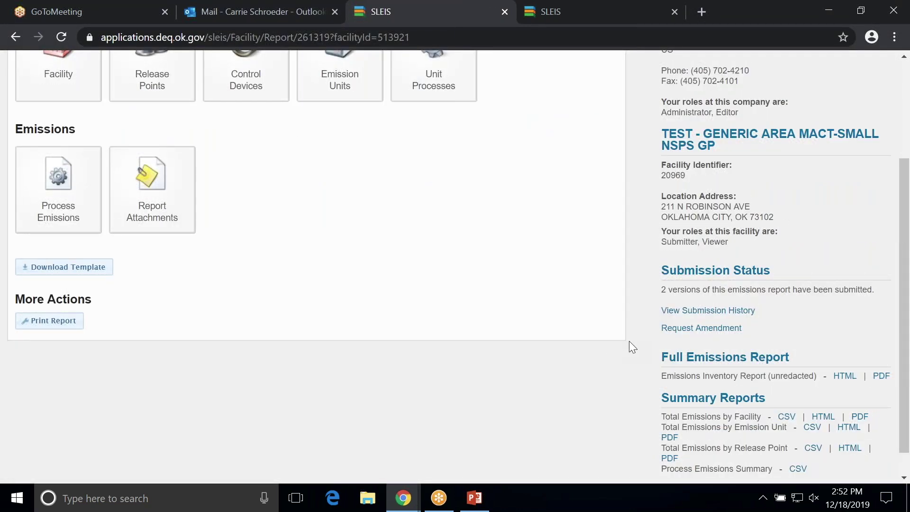
{"action": "scroll", "coordinate": [630, 340], "scroll_direction": "down", "scroll_amount": 1}
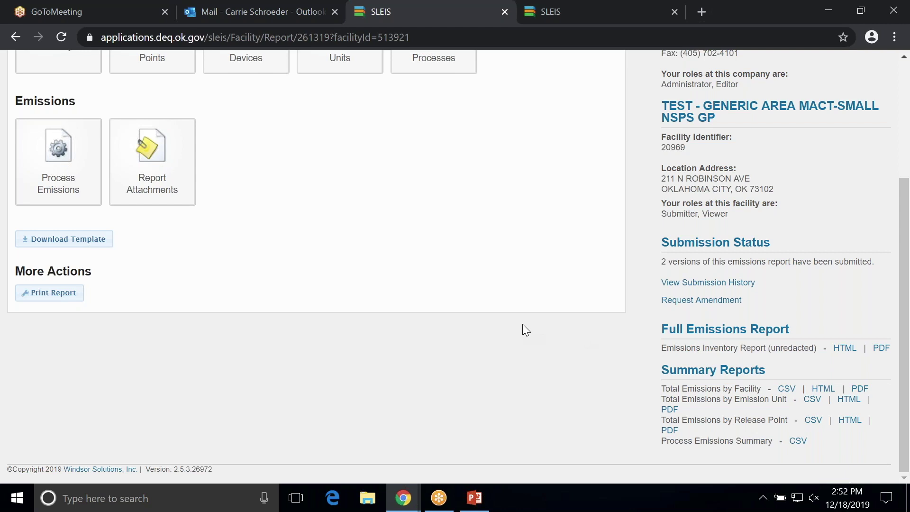
{"action": "scroll", "coordinate": [523, 326], "scroll_direction": "up", "scroll_amount": 3}
{"action": "scroll", "coordinate": [522, 326], "scroll_direction": "down", "scroll_amount": 3}
{"action": "left_click", "coordinate": [881, 348]}
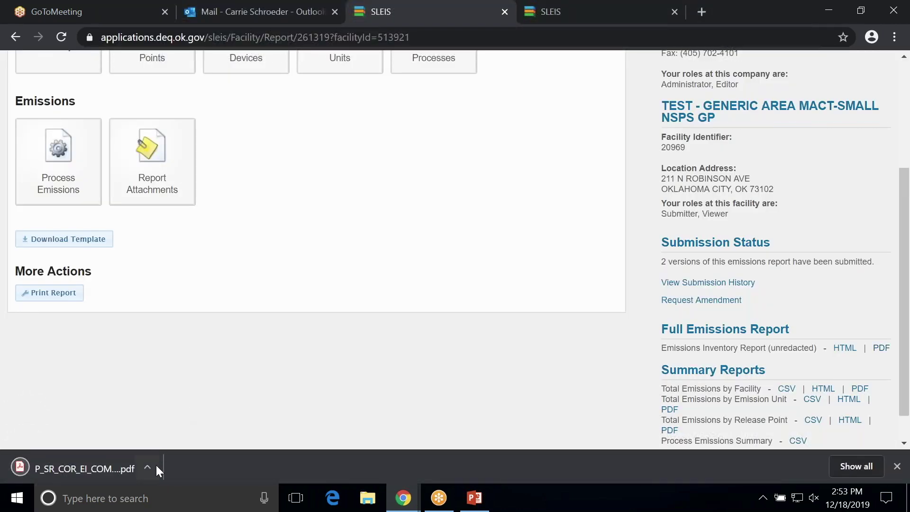
{"action": "left_click", "coordinate": [153, 466]}
{"action": "left_click", "coordinate": [175, 360]}
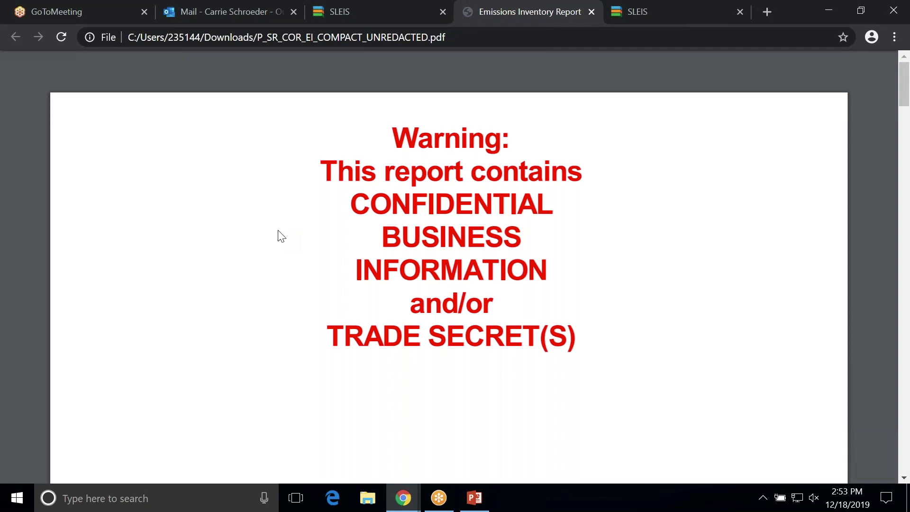
- Review the unredacted report from the confidentiality warning through facility details and control devices to the process emissions on page 7
{"action": "scroll", "coordinate": [281, 235], "scroll_direction": "down", "scroll_amount": 12}
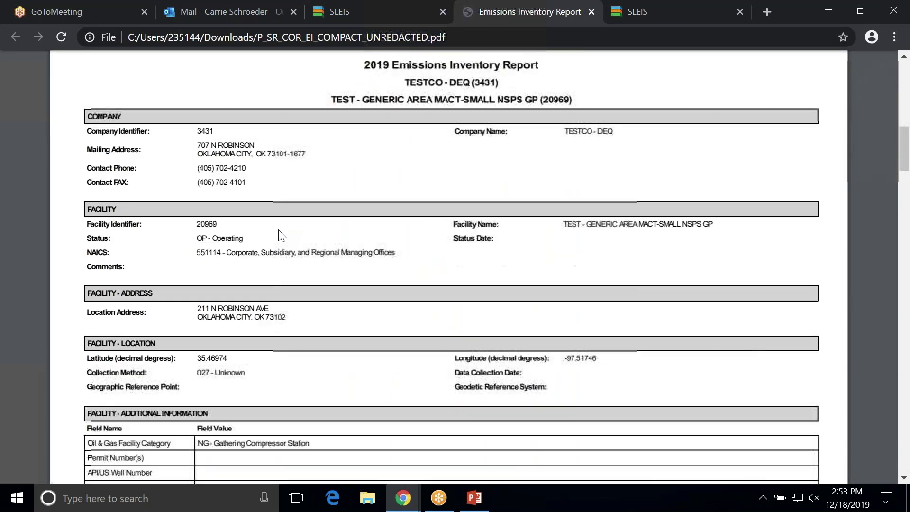
{"action": "scroll", "coordinate": [282, 236], "scroll_direction": "down", "scroll_amount": 20}
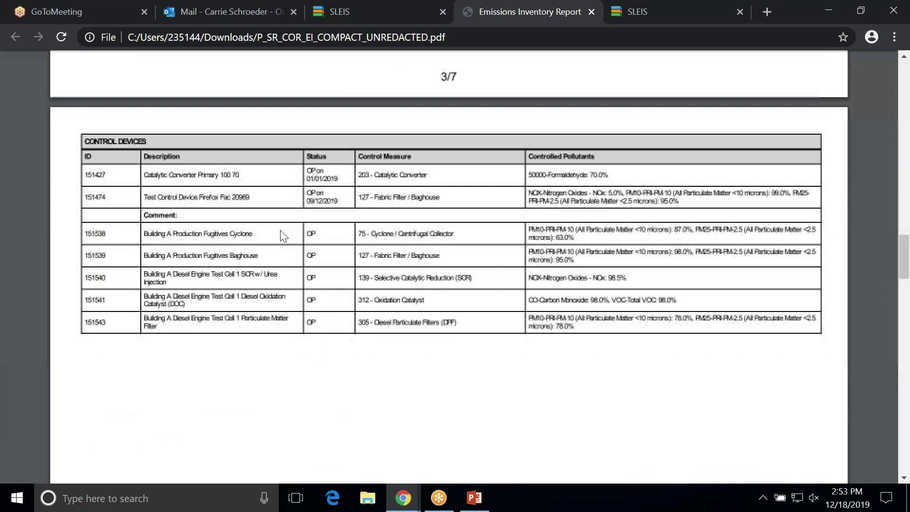
{"action": "scroll", "coordinate": [282, 227], "scroll_direction": "down", "scroll_amount": 20}
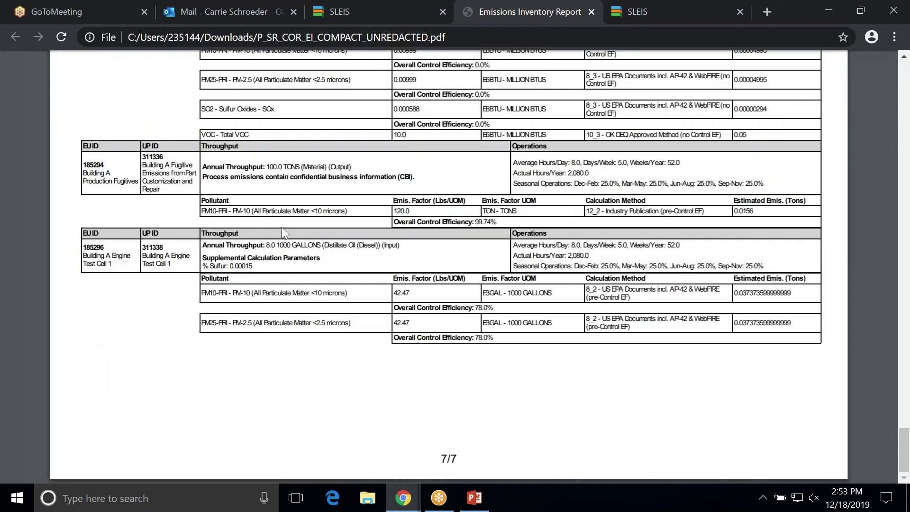
{"action": "scroll", "coordinate": [281, 226], "scroll_direction": "up", "scroll_amount": 3}
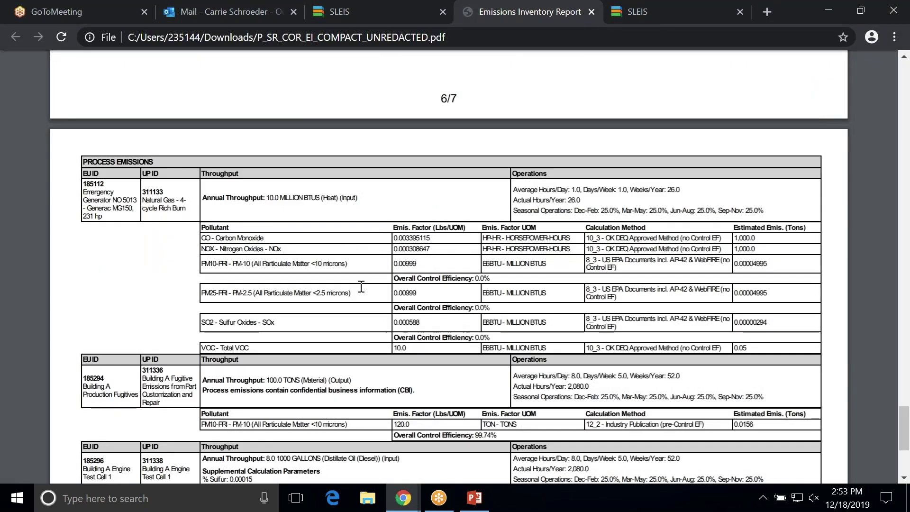
{"action": "scroll", "coordinate": [361, 286], "scroll_direction": "down", "scroll_amount": 1}
{"action": "scroll", "coordinate": [360, 285], "scroll_direction": "down", "scroll_amount": 2}
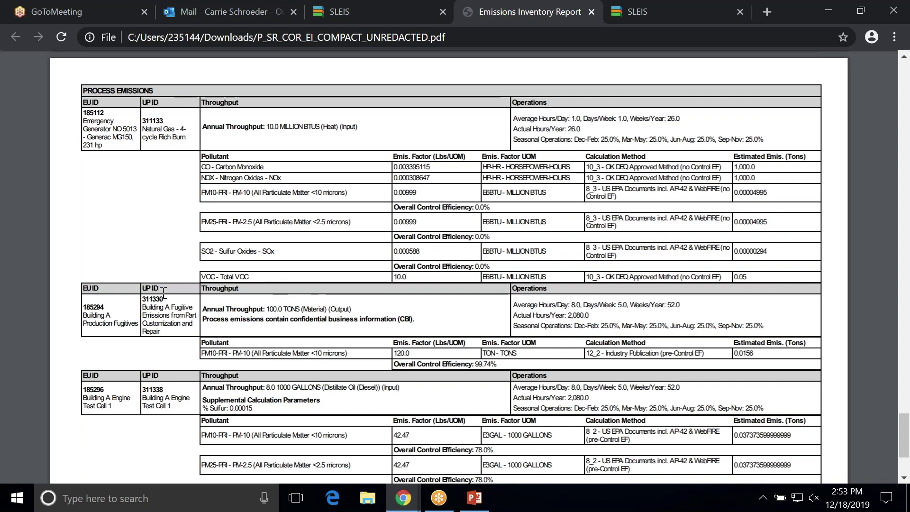
{"action": "scroll", "coordinate": [149, 306], "scroll_direction": "down", "scroll_amount": 8}
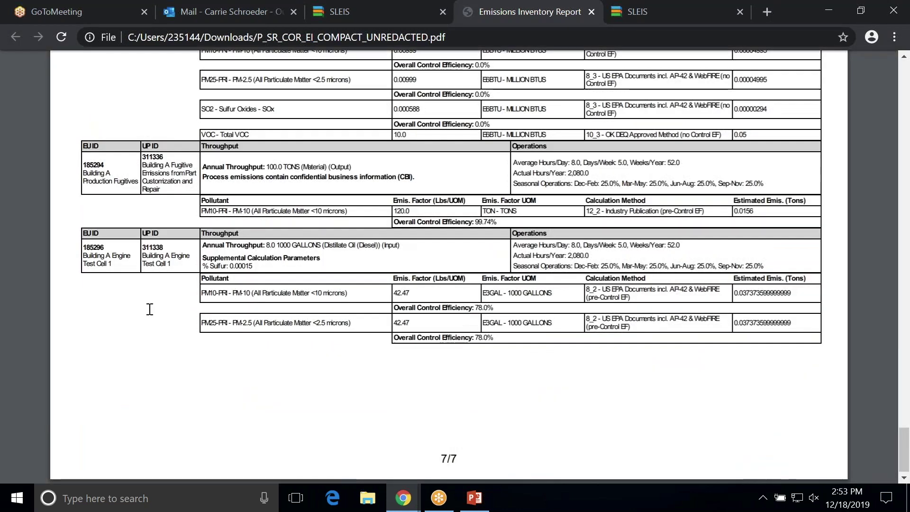
- Close the unredacted report PDF and switch to the PowerPoint slide show
{"action": "left_click", "coordinate": [591, 11]}
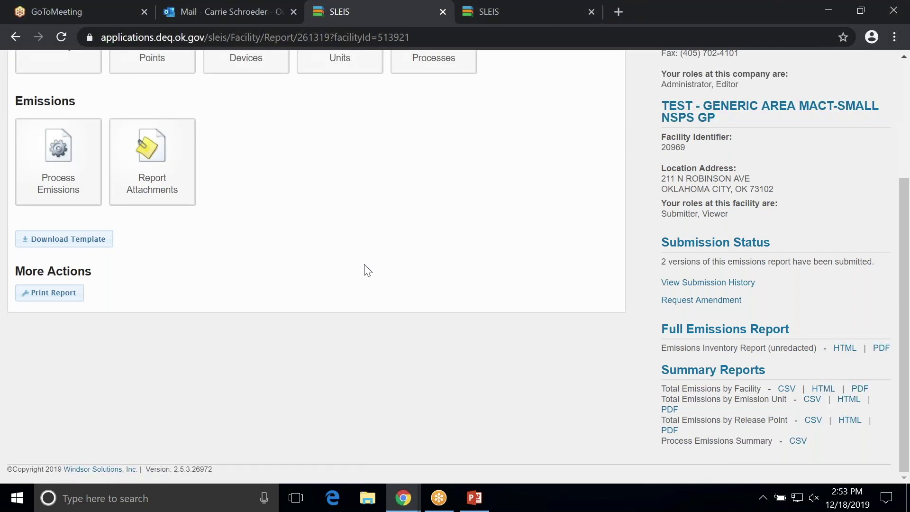
{"action": "scroll", "coordinate": [364, 264], "scroll_direction": "up", "scroll_amount": 3}
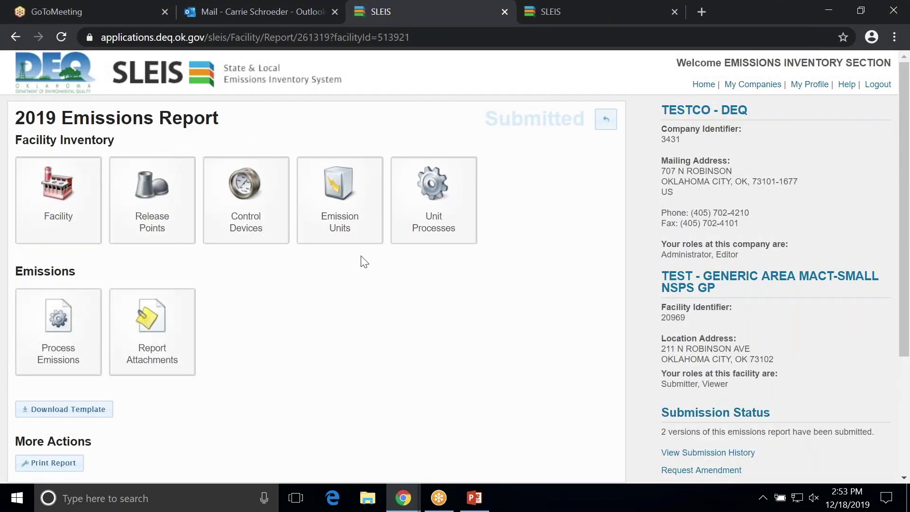
{"action": "left_click", "coordinate": [474, 498]}
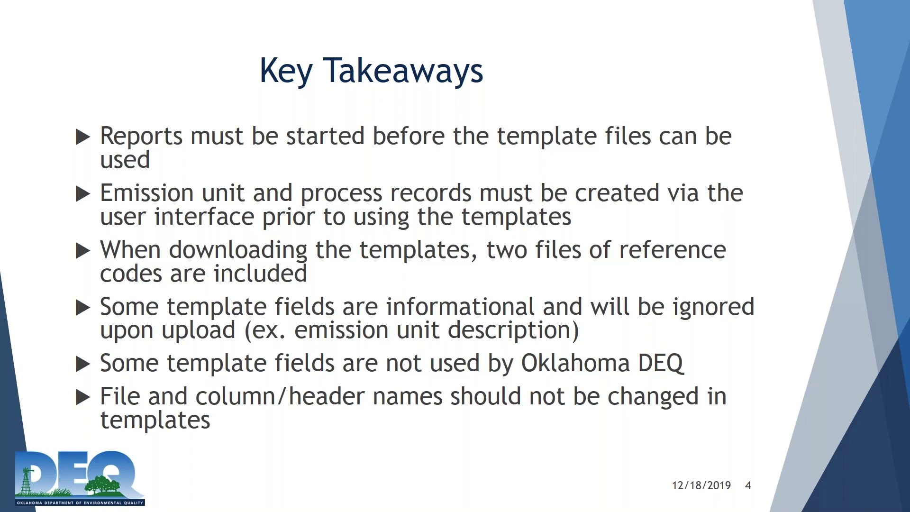